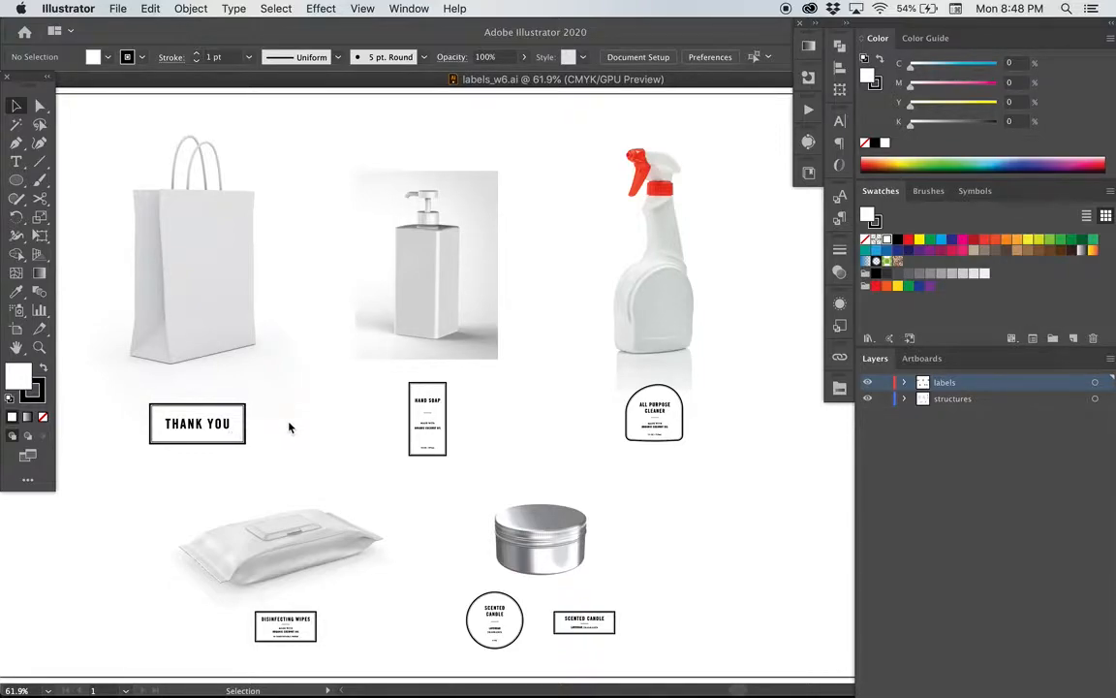
Step: Switch to Photoshop and examine the product layers in structures_w6.psd by hiding the bag, pump and spray layers and showing them again
{"action": "key", "text": "super+Tab"}
{"action": "key", "text": "super+Tab"}
{"action": "key", "text": "super+Tab"}
{"action": "left_click", "coordinate": [262, 351]}
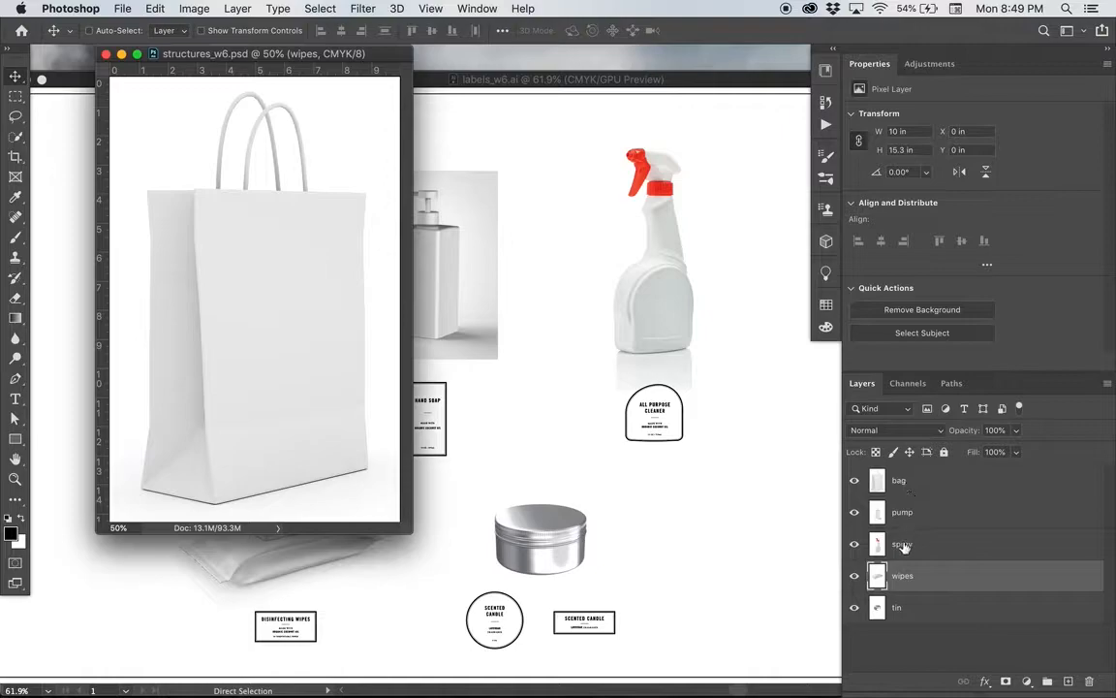
{"action": "left_click", "coordinate": [853, 479]}
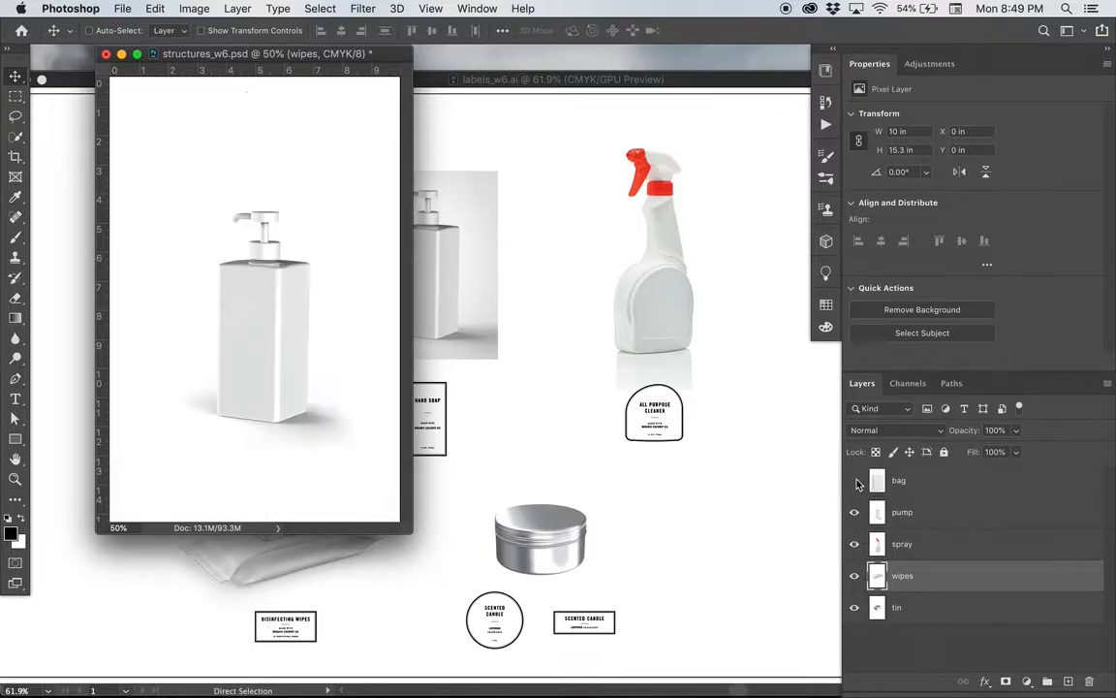
{"action": "left_click", "coordinate": [855, 512]}
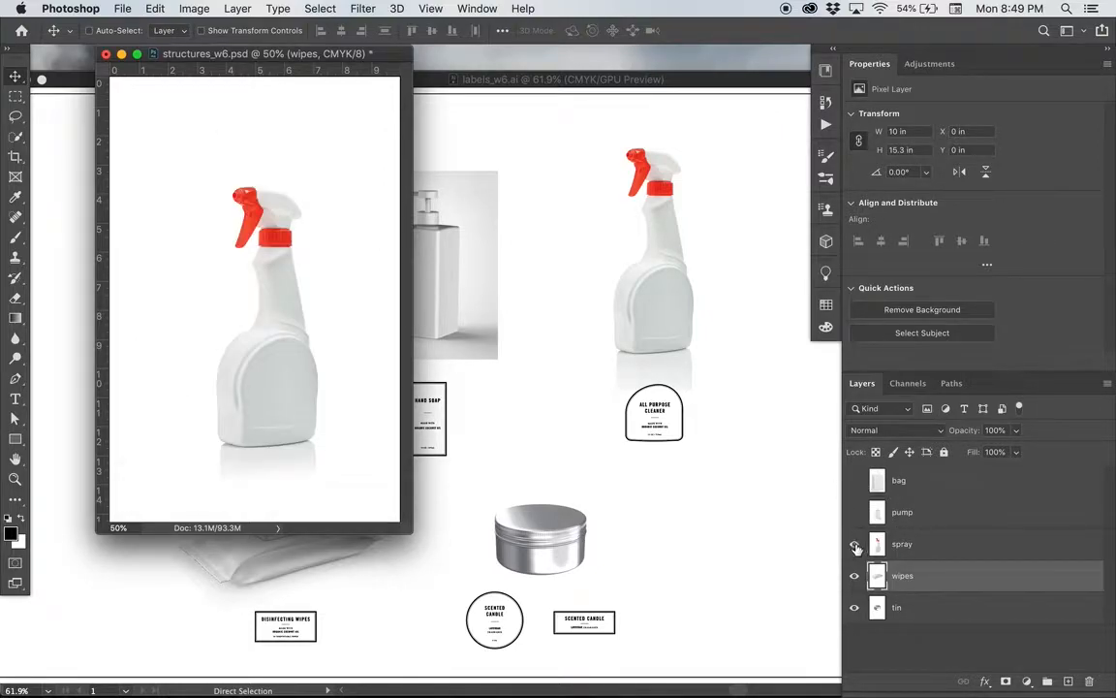
{"action": "left_click", "coordinate": [855, 544]}
{"action": "left_click", "coordinate": [855, 580]}
{"action": "left_click", "coordinate": [855, 575]}
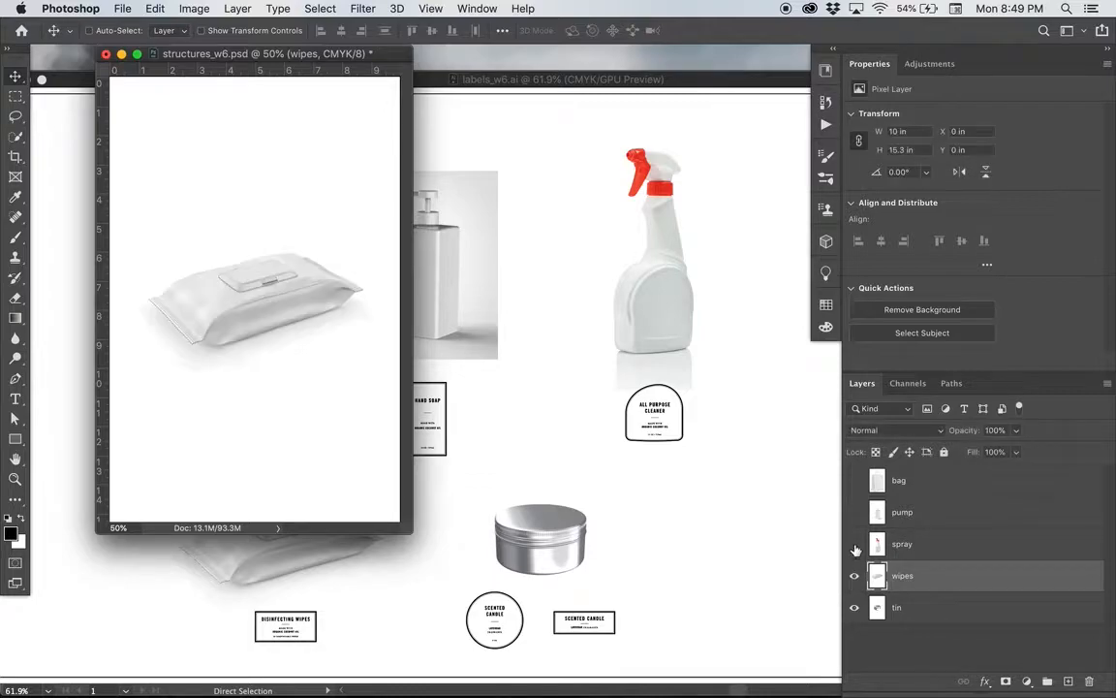
{"action": "left_click", "coordinate": [854, 544]}
{"action": "left_click", "coordinate": [855, 512]}
{"action": "left_click", "coordinate": [854, 480]}
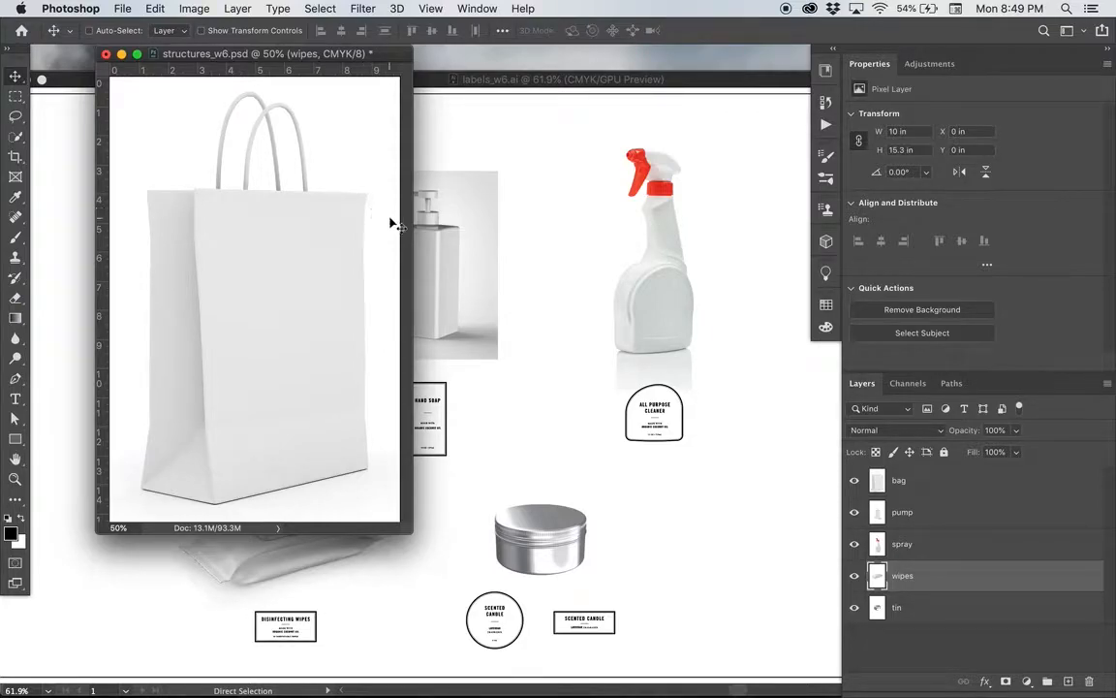
Step: Switch to Illustrator, shift the THANK YOU label slightly up and right beneath the bag, and check the artwork in Outline view
{"action": "left_click", "coordinate": [576, 399]}
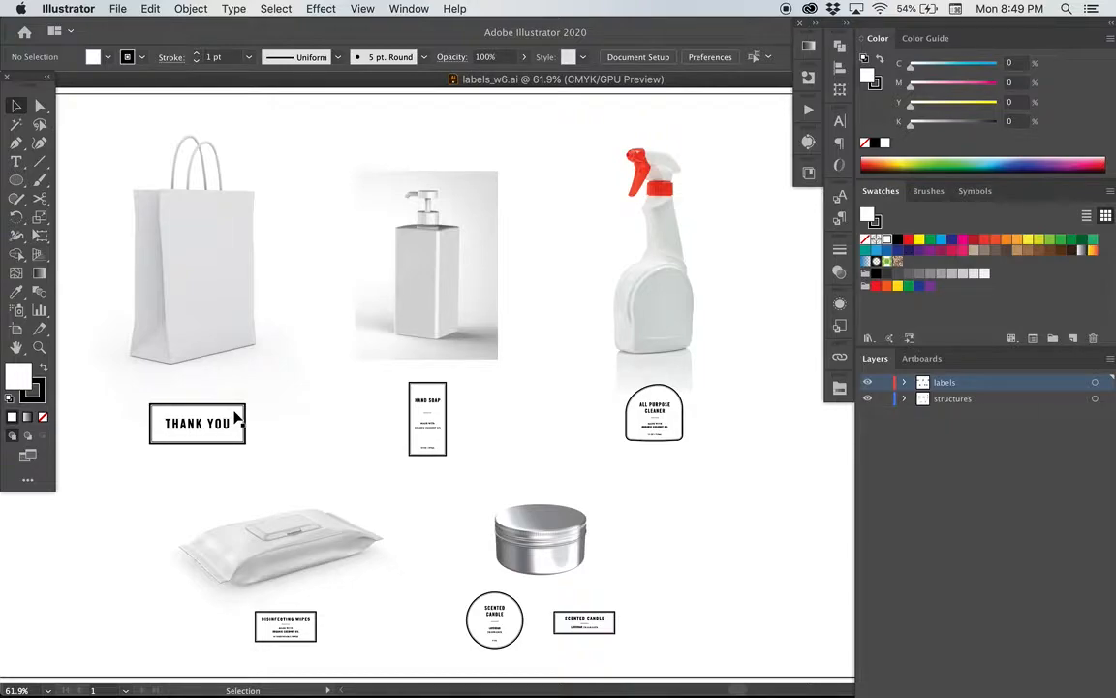
{"action": "mouse_move", "coordinate": [223, 429]}
{"action": "left_mouse_down"}
{"action": "mouse_move", "coordinate": [221, 407]}
{"action": "mouse_move", "coordinate": [221, 419]}
{"action": "left_mouse_up"}
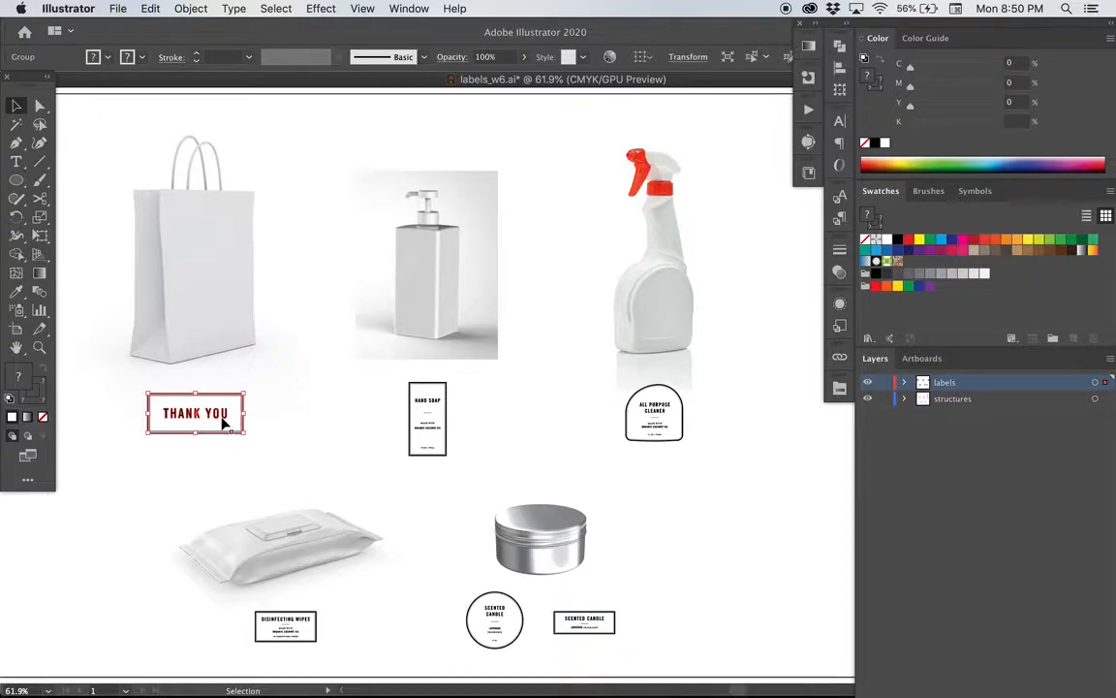
{"action": "mouse_move", "coordinate": [228, 427]}
{"action": "left_mouse_down"}
{"action": "mouse_move", "coordinate": [222, 413]}
{"action": "mouse_move", "coordinate": [262, 422]}
{"action": "mouse_move", "coordinate": [242, 422]}
{"action": "left_mouse_up"}
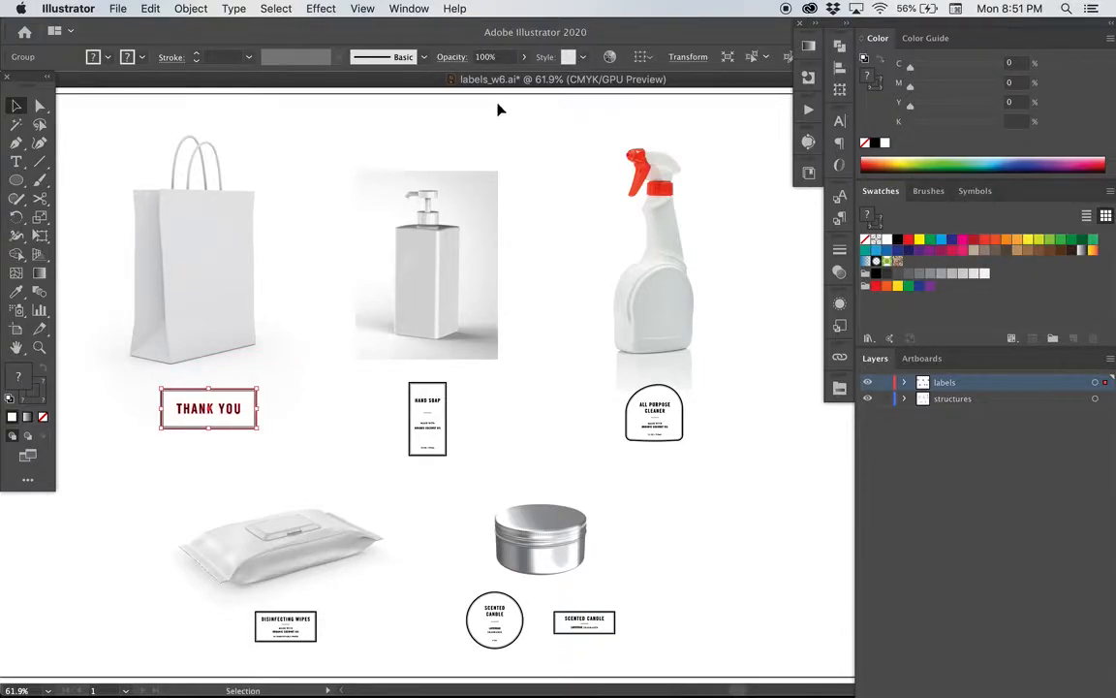
{"action": "key", "text": "a"}
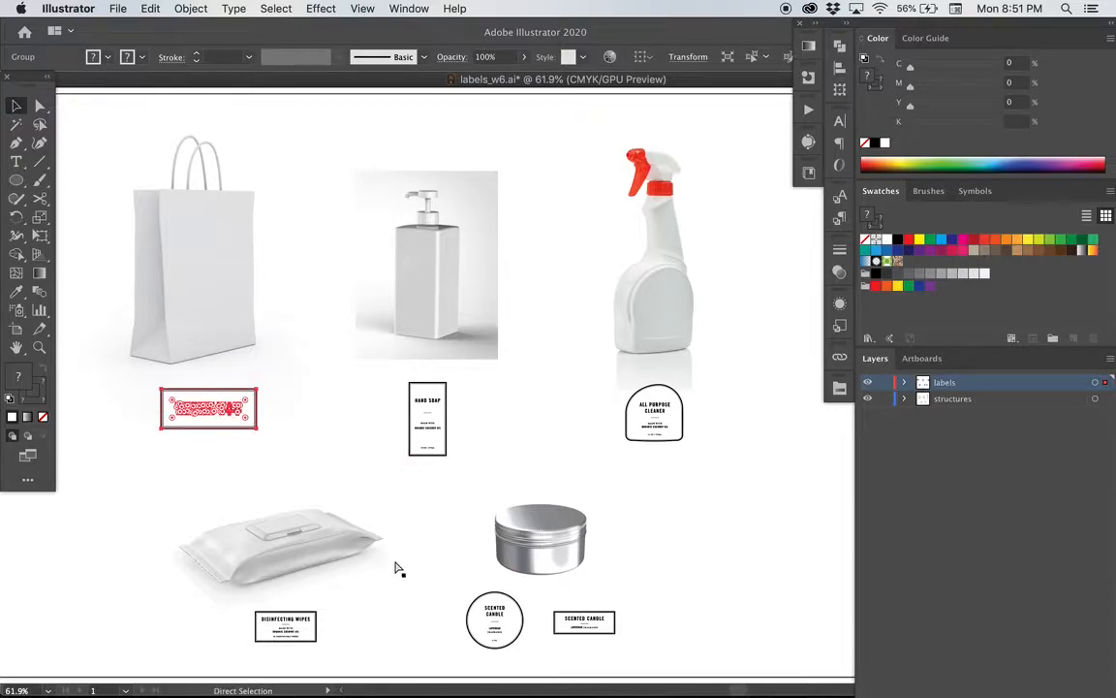
{"action": "key", "text": "super+y"}
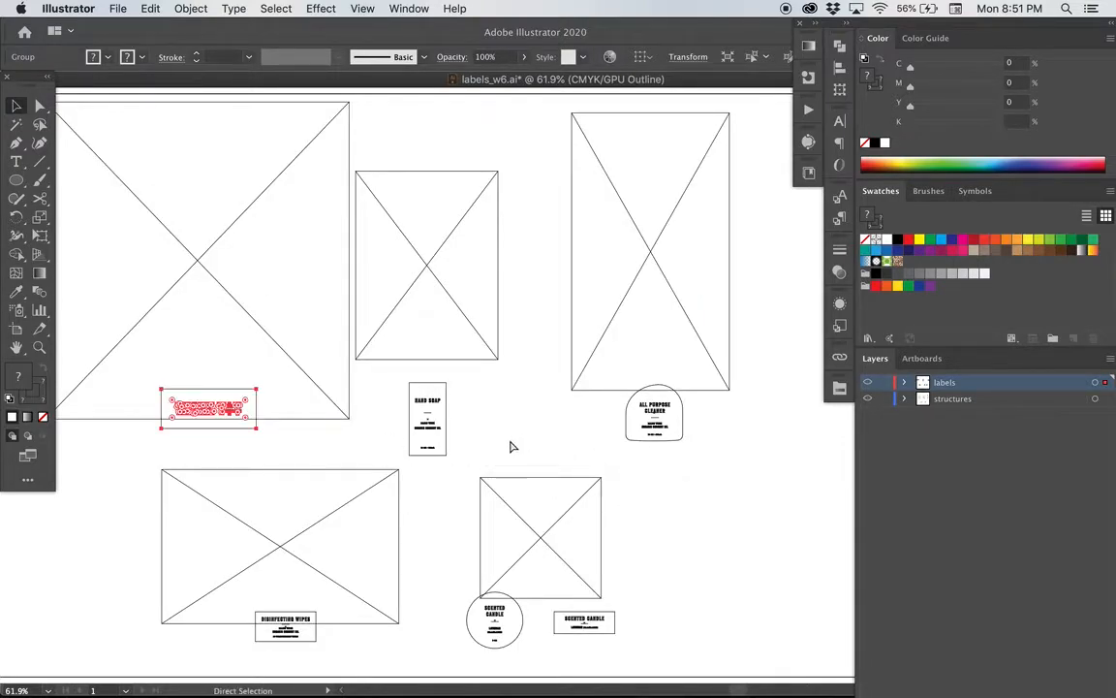
{"action": "key", "text": "super+y"}
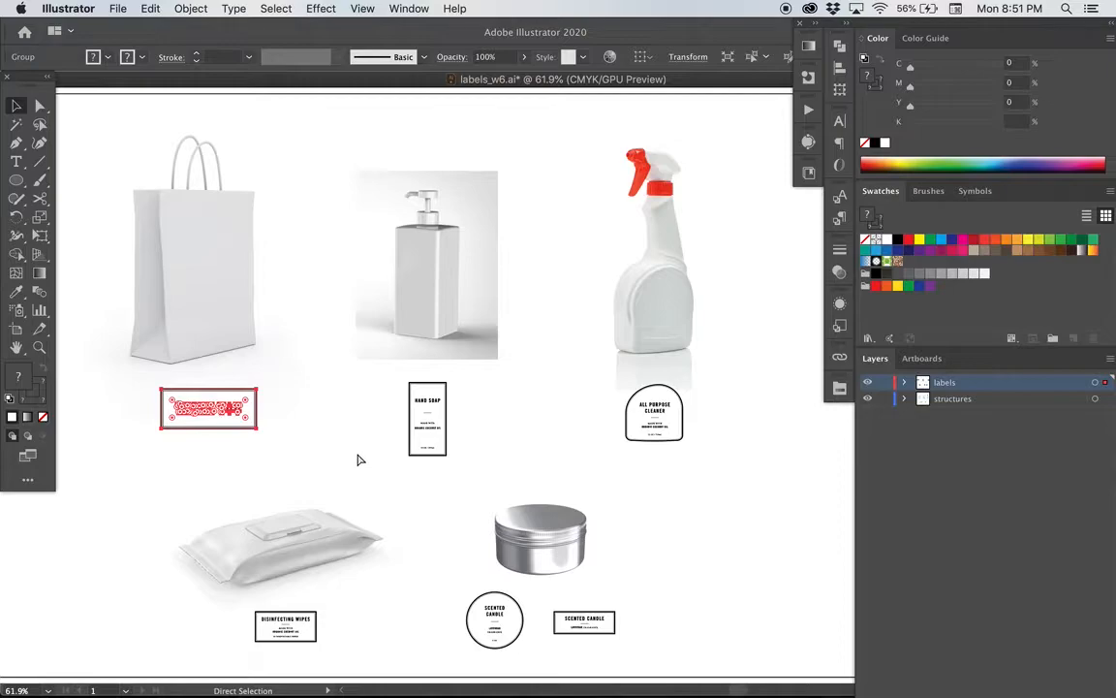
Step: Switch to Photoshop and make the bag layer active
{"action": "key", "text": "super+Tab"}
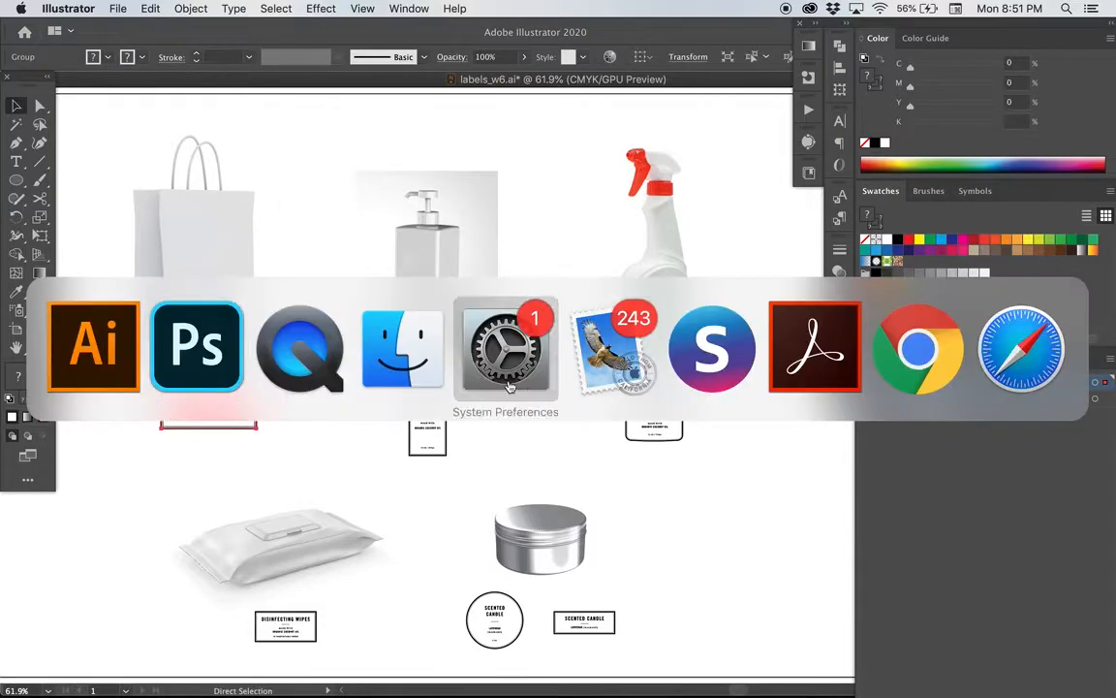
{"action": "left_click", "coordinate": [191, 374]}
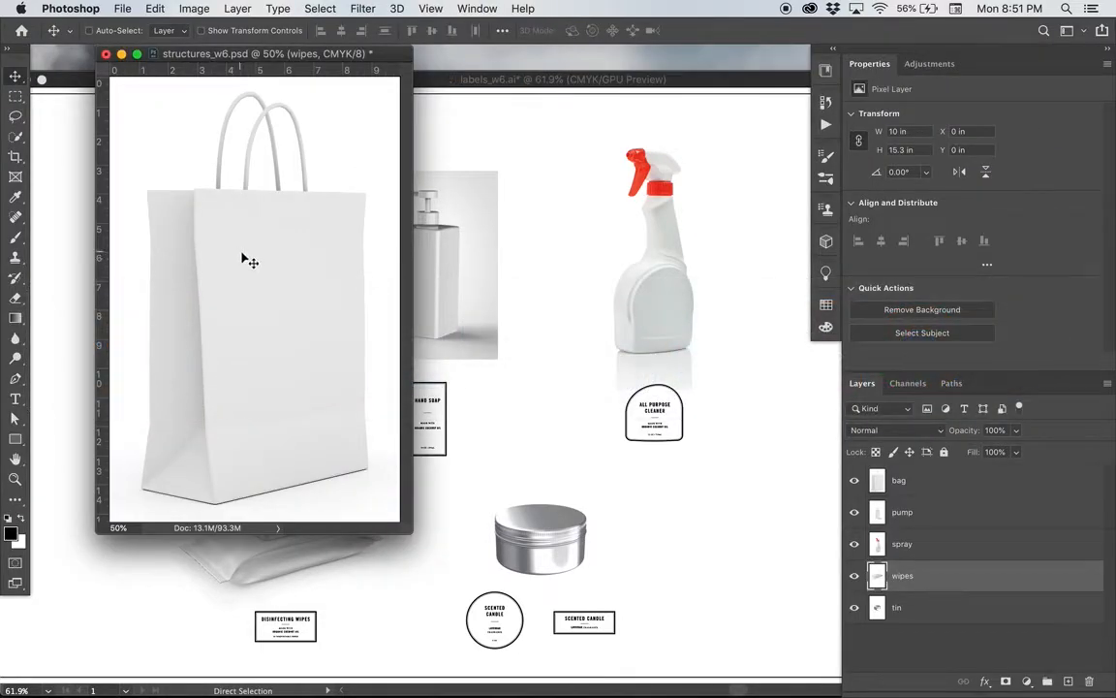
{"action": "left_click", "coordinate": [912, 482]}
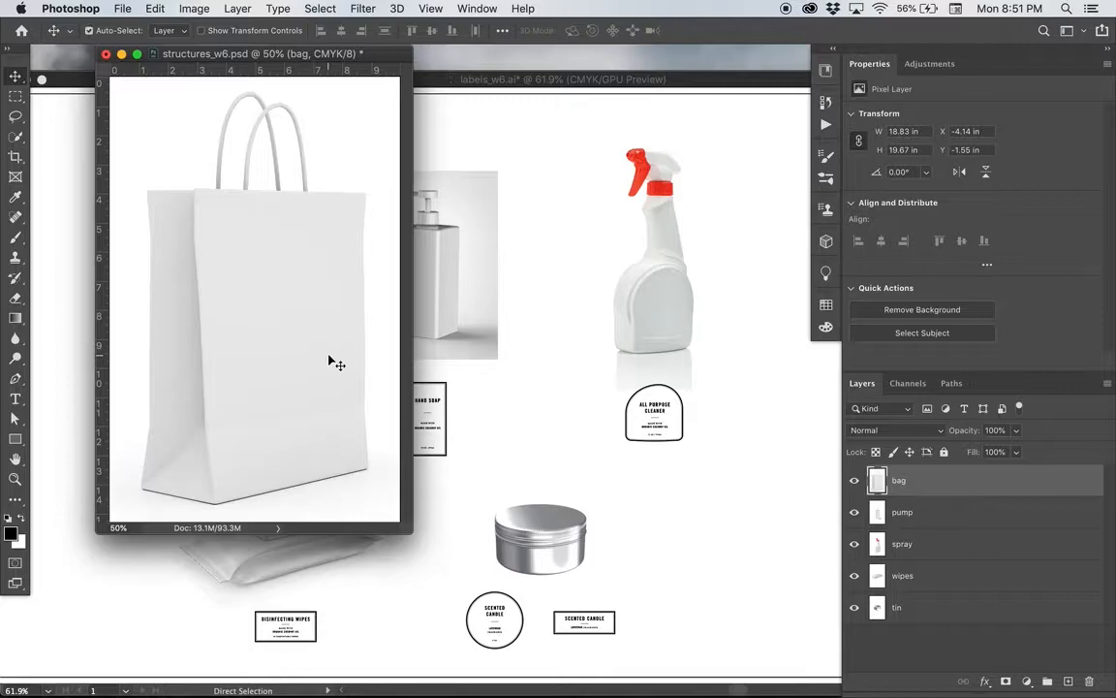
Step: Paste the THANK YOU label as a Smart Object and enlarge it to about 295% across the bag's front
{"action": "key", "text": "super+v"}
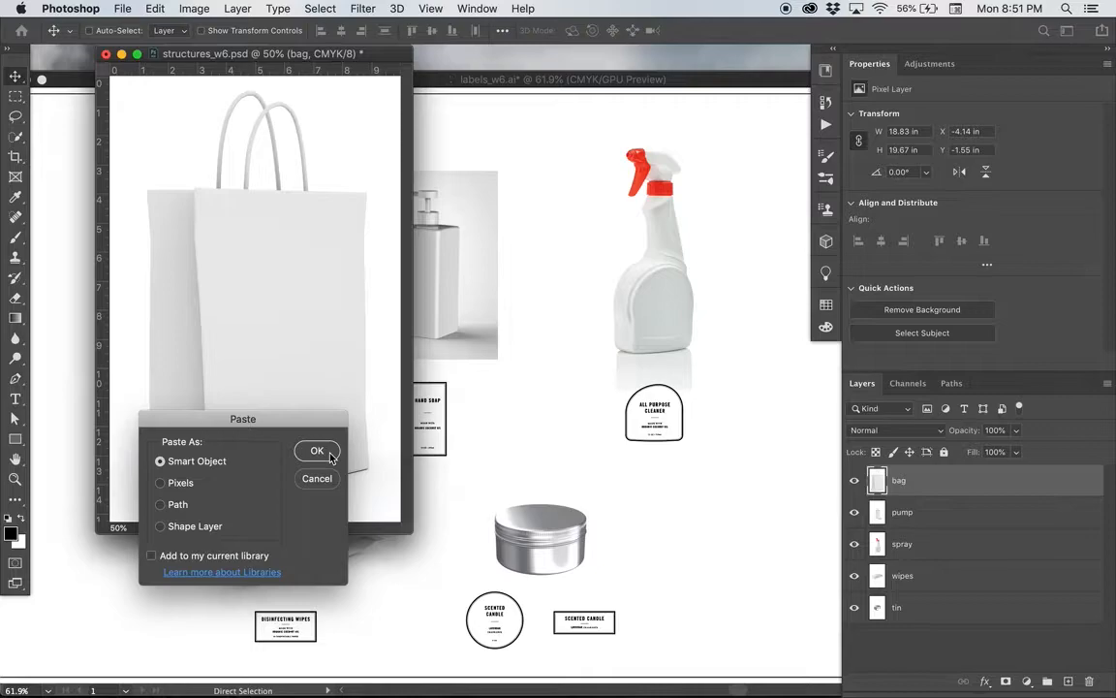
{"action": "left_click", "coordinate": [315, 454]}
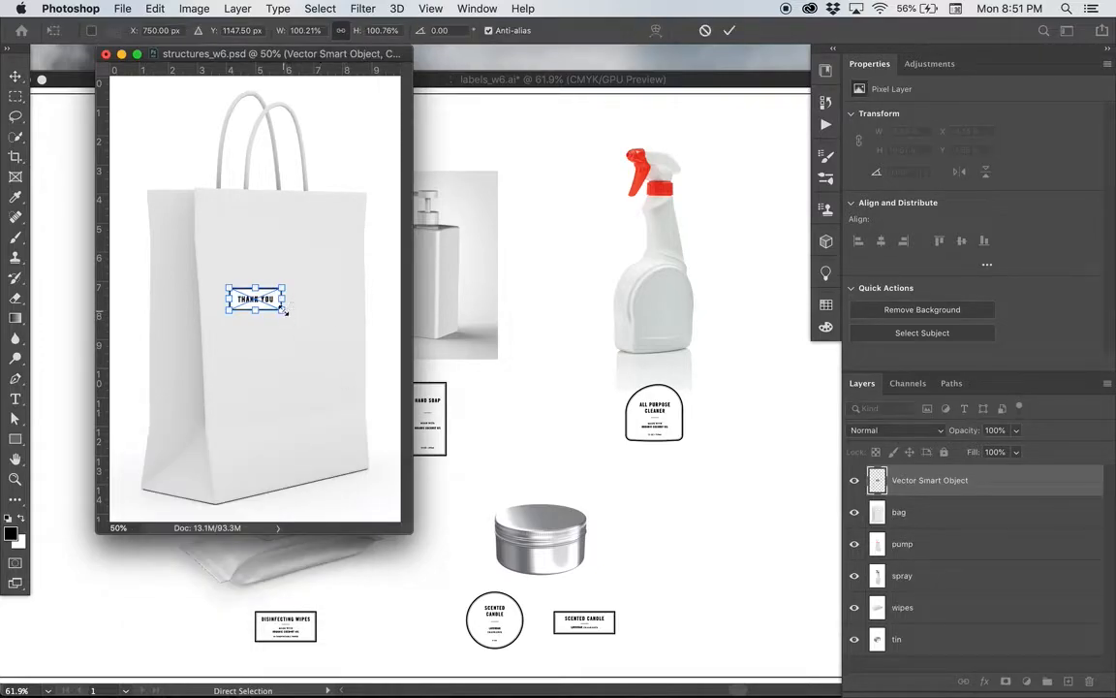
{"action": "left_click_drag", "start_coordinate": [286, 312], "coordinate": [363, 366]}
{"action": "left_click_drag", "start_coordinate": [335, 327], "coordinate": [312, 327]}
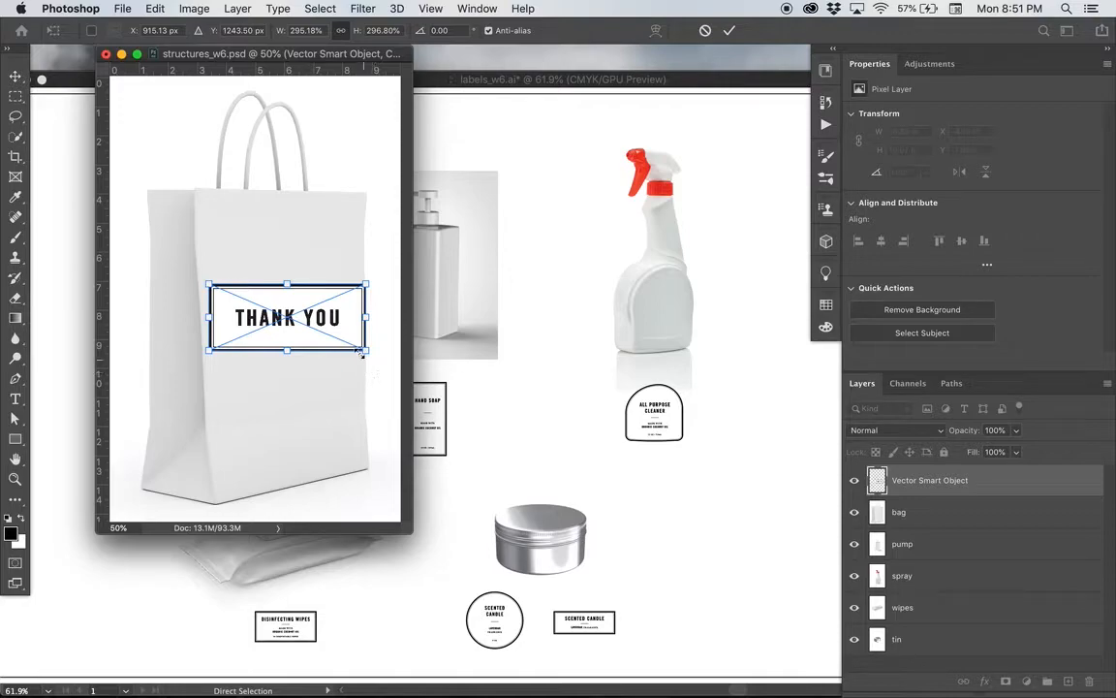
Step: Try skewing and narrowing the pasted label from its right side, undoing each attempt
{"action": "mouse_move", "coordinate": [366, 351]}
{"action": "left_mouse_down"}
{"action": "mouse_move", "coordinate": [379, 359]}
{"action": "mouse_move", "coordinate": [368, 366]}
{"action": "left_mouse_up"}
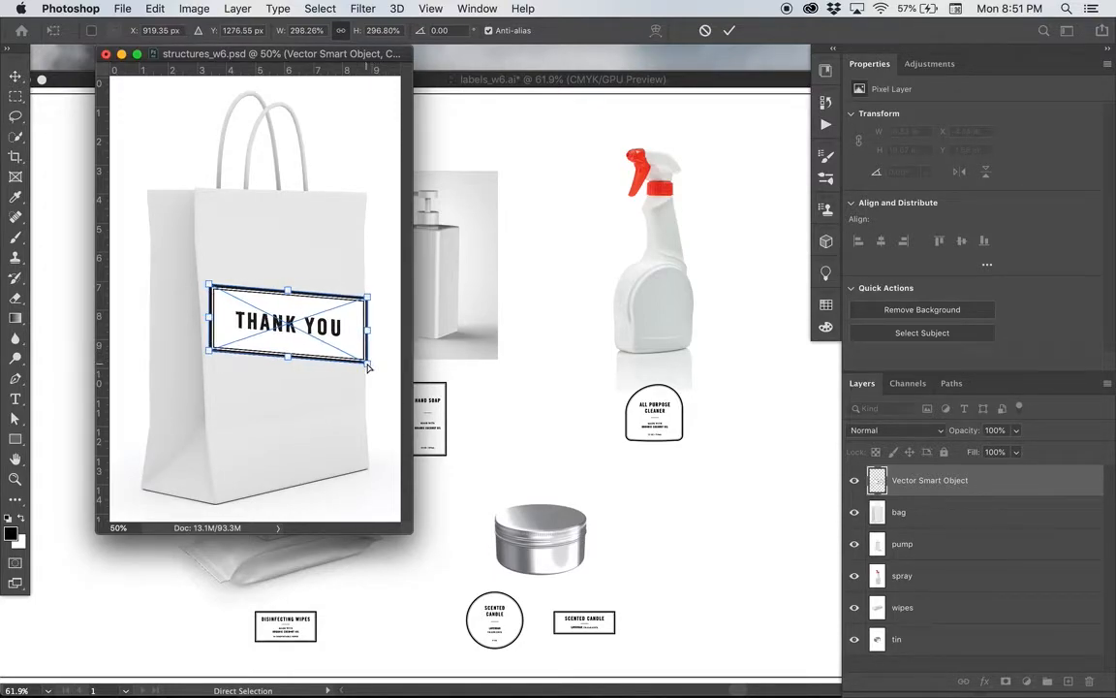
{"action": "key", "text": "super+z"}
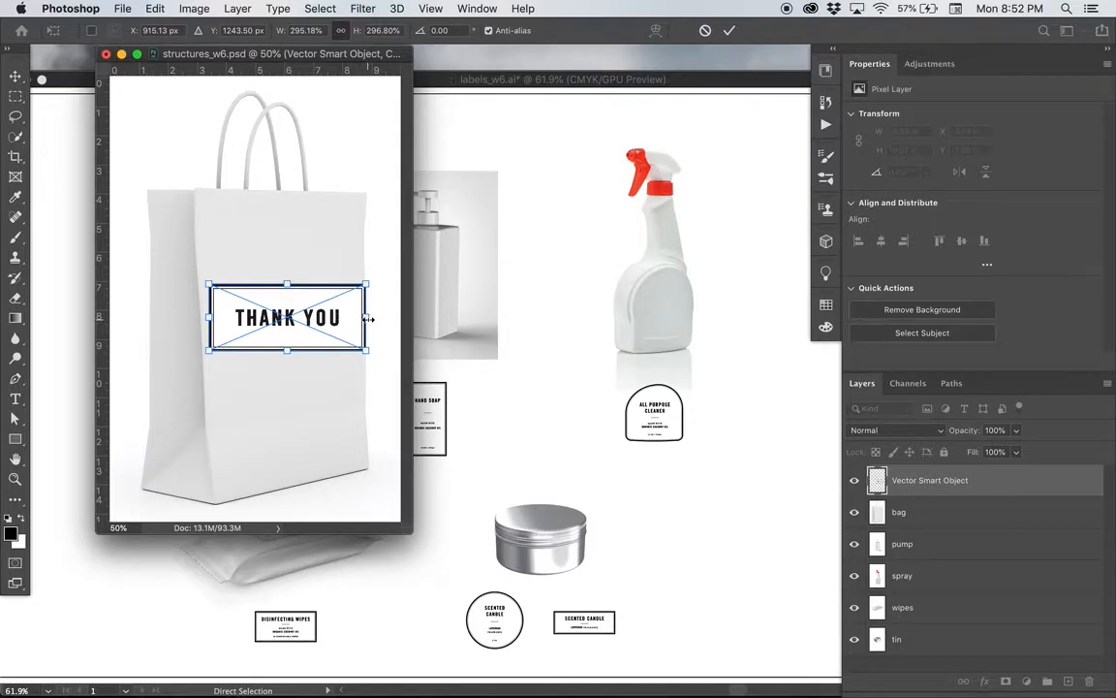
{"action": "left_click_drag", "start_coordinate": [368, 317], "coordinate": [353, 312]}
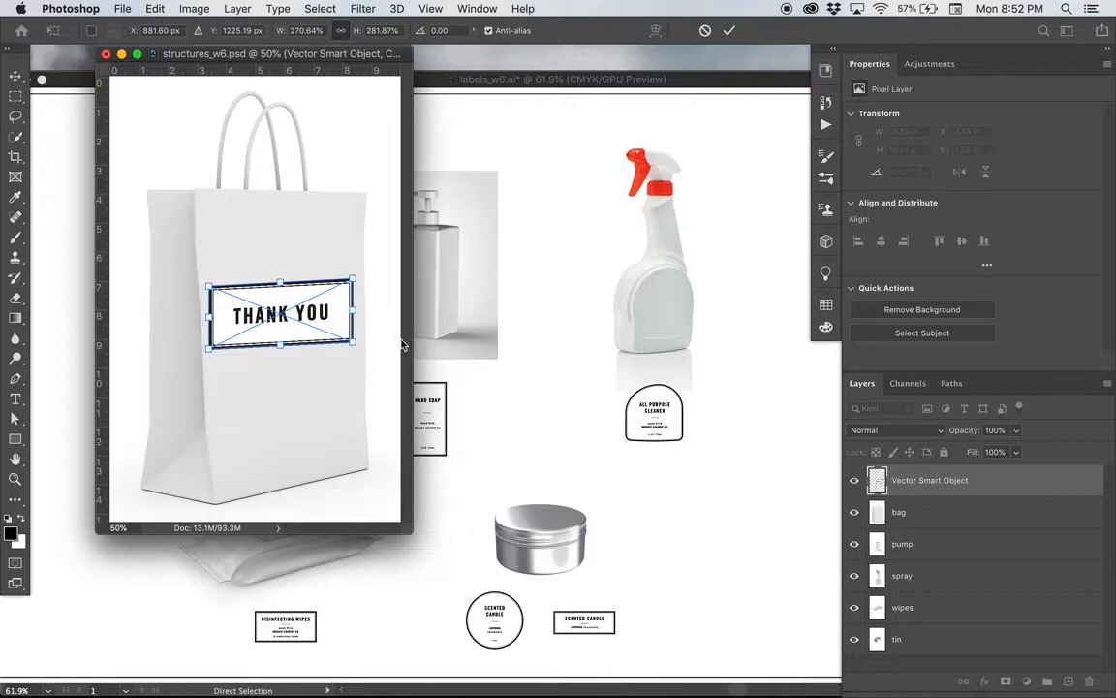
{"action": "key", "text": "super+z"}
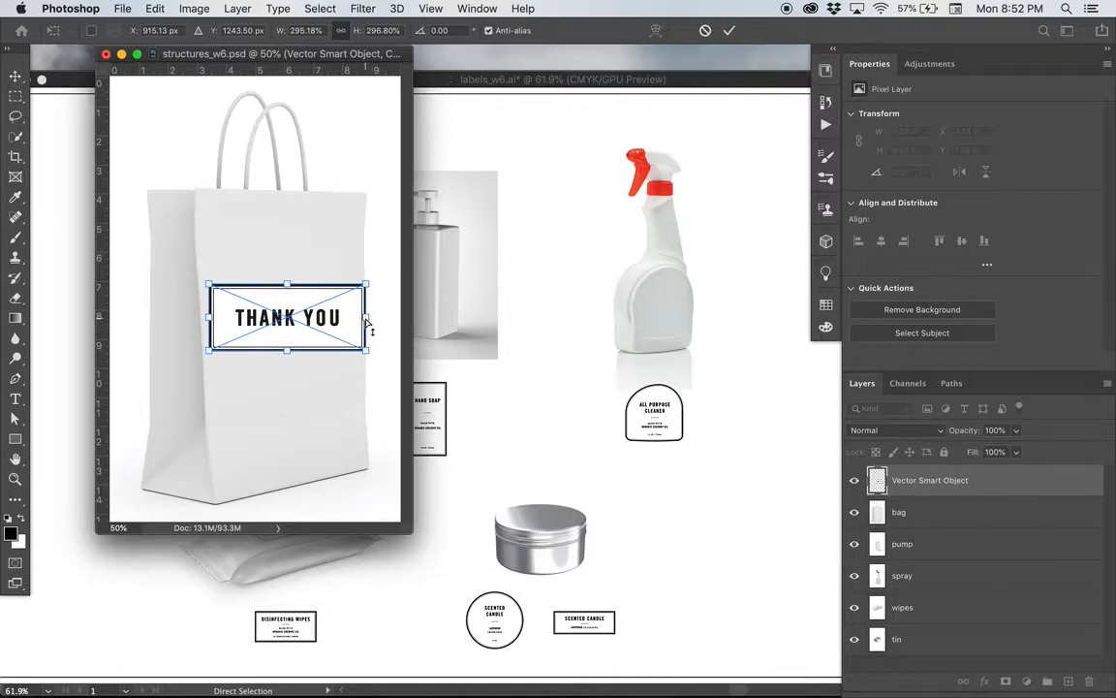
{"action": "mouse_move", "coordinate": [366, 317]}
{"action": "left_mouse_down"}
{"action": "mouse_move", "coordinate": [342, 317]}
{"action": "mouse_move", "coordinate": [366, 317]}
{"action": "left_mouse_up"}
{"action": "mouse_move", "coordinate": [365, 317]}
{"action": "left_mouse_down"}
{"action": "mouse_move", "coordinate": [344, 317]}
{"action": "mouse_move", "coordinate": [333, 248]}
{"action": "mouse_move", "coordinate": [346, 262]}
{"action": "mouse_move", "coordinate": [347, 351]}
{"action": "mouse_move", "coordinate": [347, 298]}
{"action": "mouse_move", "coordinate": [355, 315]}
{"action": "left_mouse_up"}
{"action": "key", "text": "super+z"}
Step: Skew the label's lower edge to the right, commit the transform, and delete the label layer
{"action": "mouse_move", "coordinate": [366, 355]}
{"action": "left_mouse_down"}
{"action": "mouse_move", "coordinate": [356, 364]}
{"action": "mouse_move", "coordinate": [369, 374]}
{"action": "mouse_move", "coordinate": [373, 308]}
{"action": "mouse_move", "coordinate": [307, 319]}
{"action": "mouse_move", "coordinate": [349, 363]}
{"action": "mouse_move", "coordinate": [321, 383]}
{"action": "mouse_move", "coordinate": [351, 383]}
{"action": "mouse_move", "coordinate": [382, 320]}
{"action": "mouse_move", "coordinate": [383, 279]}
{"action": "mouse_move", "coordinate": [376, 381]}
{"action": "mouse_move", "coordinate": [359, 387]}
{"action": "mouse_move", "coordinate": [366, 347]}
{"action": "mouse_move", "coordinate": [382, 344]}
{"action": "left_mouse_up"}
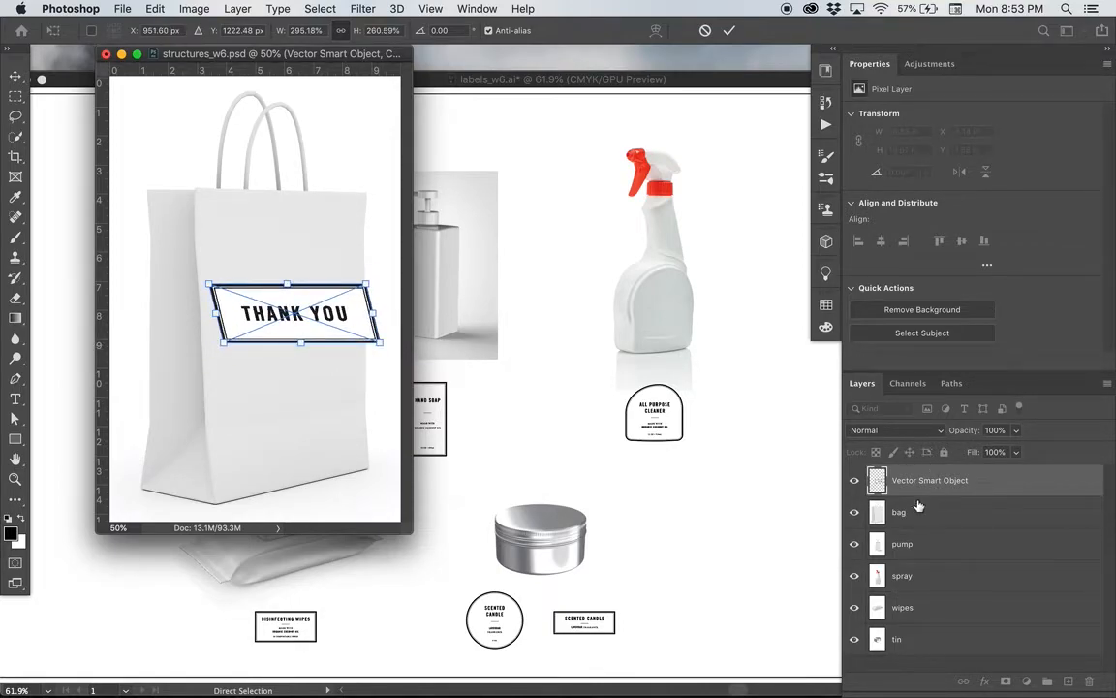
{"action": "key", "text": "Return"}
{"action": "key", "text": "BackSpace"}
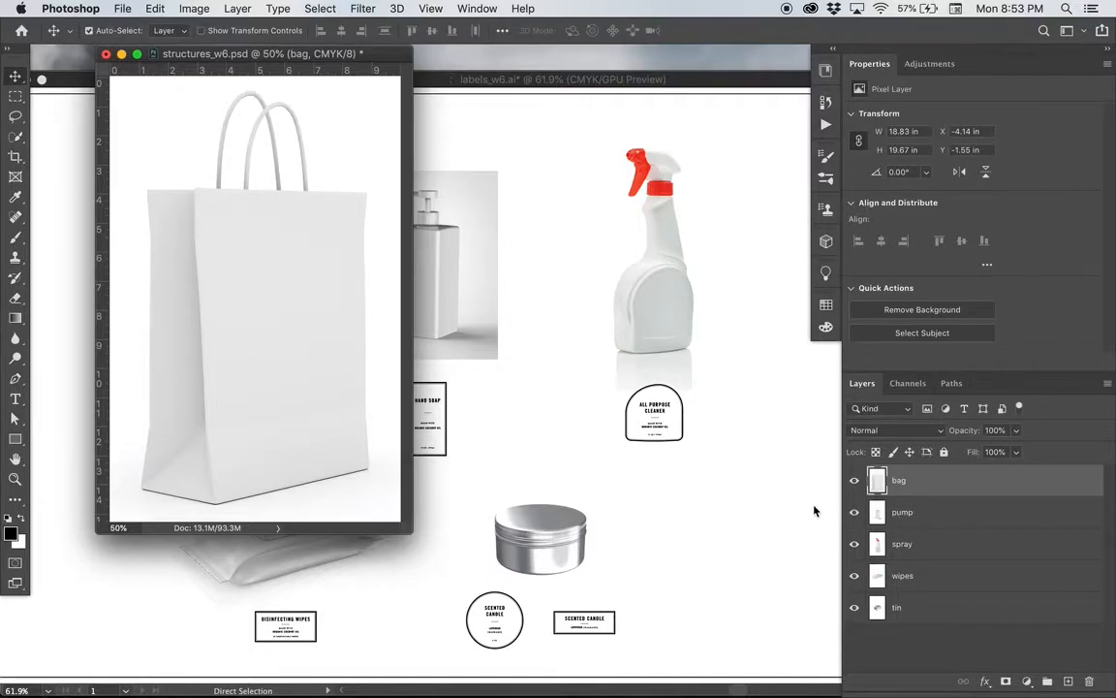
Step: Paste the THANK YOU label again as a Smart Object, scale it to about 307%, and place it on the bag's upper front
{"action": "key", "text": "super+v"}
{"action": "key", "text": "Return"}
{"action": "left_click_drag", "start_coordinate": [288, 314], "coordinate": [333, 340]}
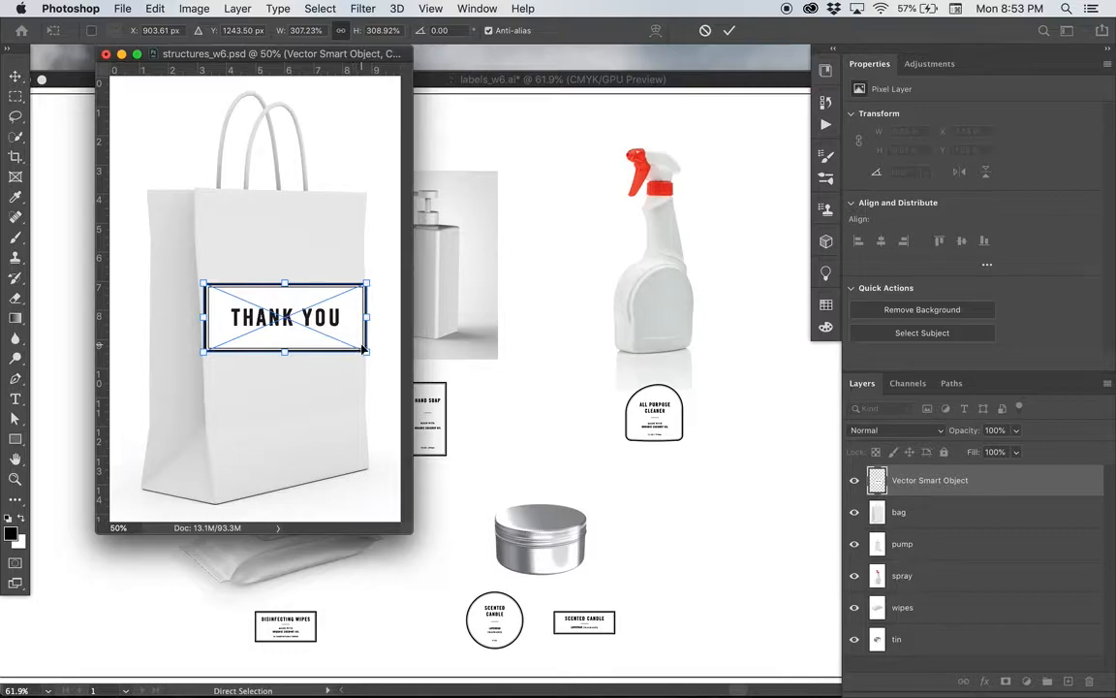
{"action": "left_click_drag", "start_coordinate": [327, 321], "coordinate": [324, 302]}
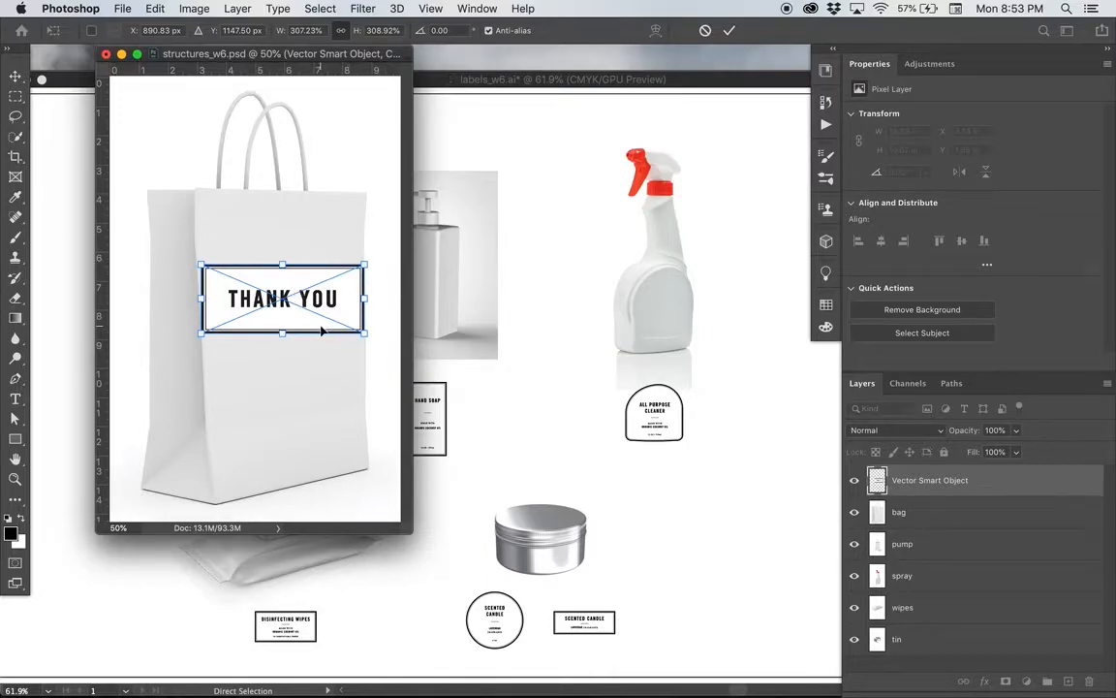
{"action": "key", "text": "Return"}
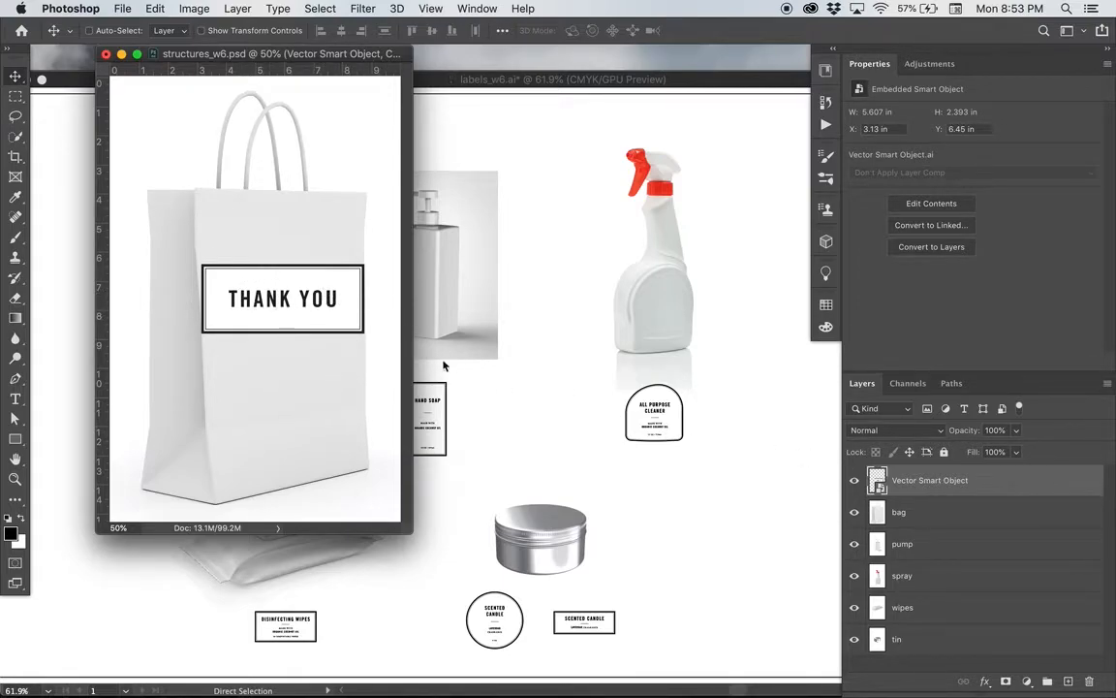
Step: Try to transform the placed label from its upper-right corner and undo the change
{"action": "key", "text": "super+t"}
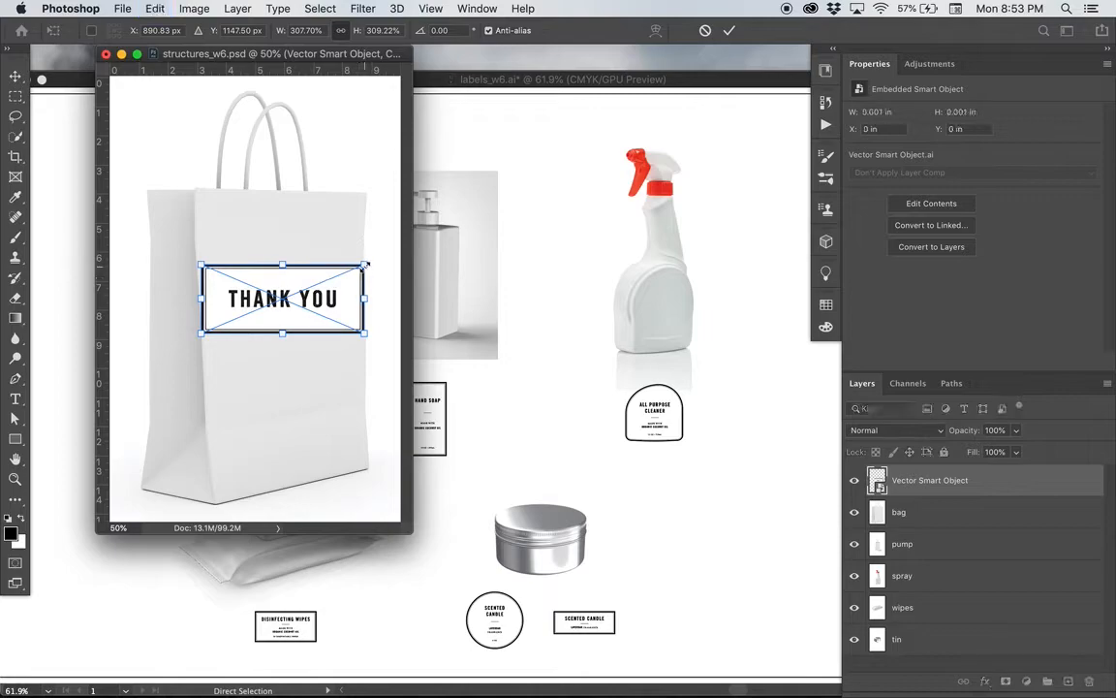
{"action": "mouse_move", "coordinate": [365, 264]}
{"action": "left_mouse_down"}
{"action": "mouse_move", "coordinate": [380, 225]}
{"action": "mouse_move", "coordinate": [377, 246]}
{"action": "left_mouse_up"}
{"action": "key", "text": "super+z"}
{"action": "key", "text": "Return"}
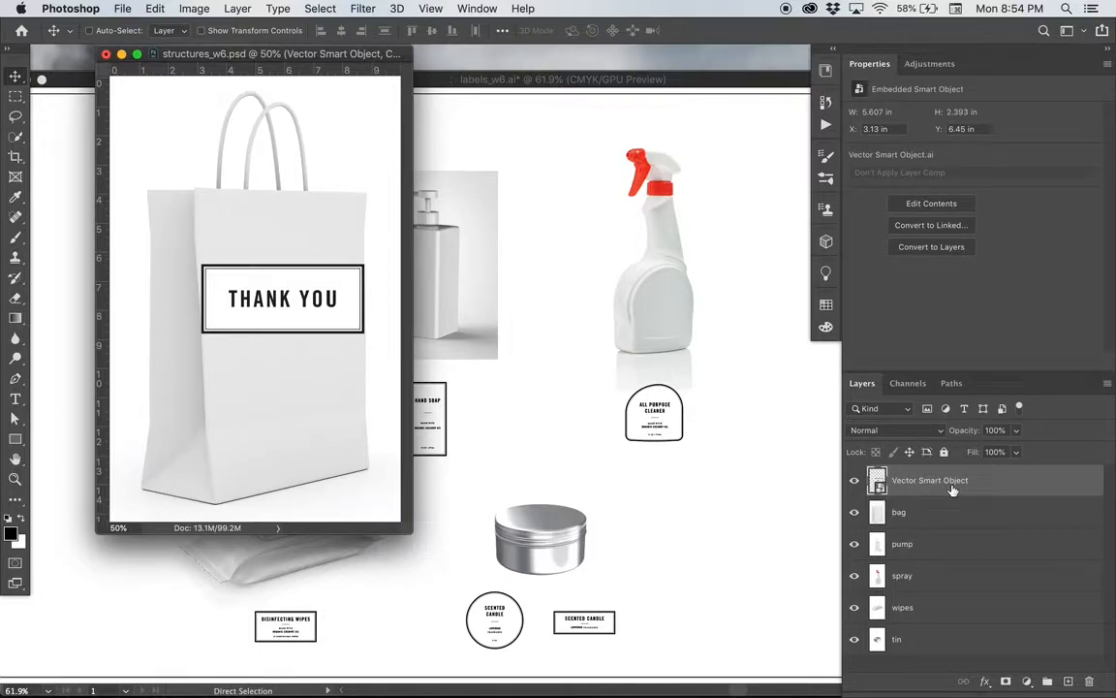
Step: Convert the Vector Smart Object label layer to a regular Smart Object
{"action": "right_click", "coordinate": [1000, 483]}
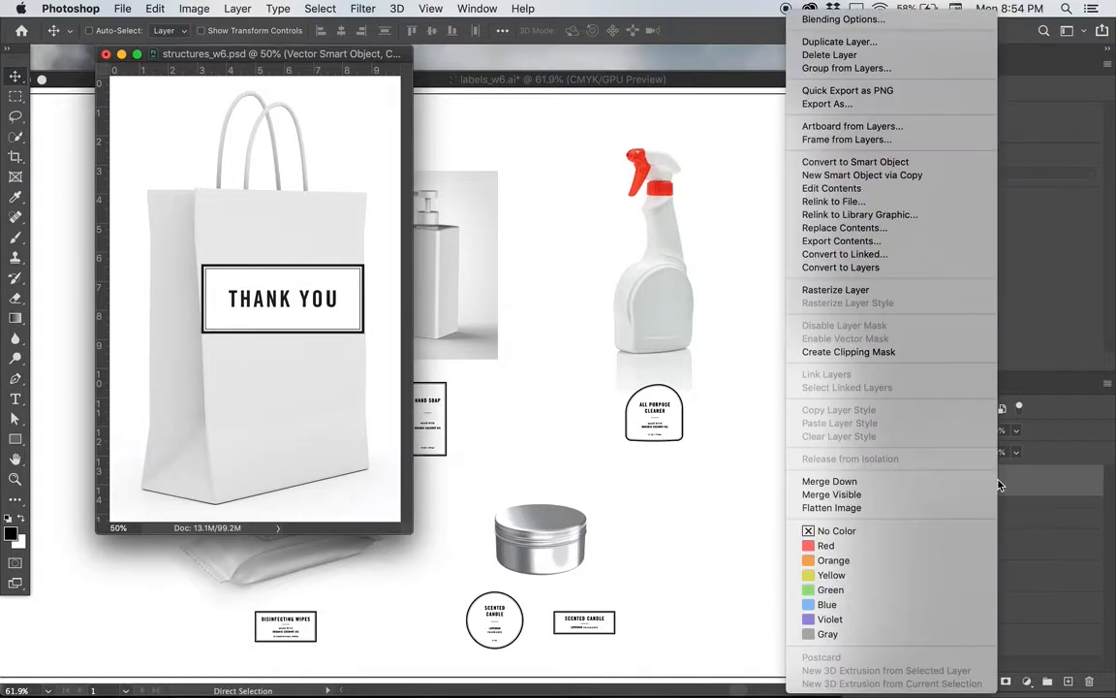
{"action": "left_click", "coordinate": [851, 163]}
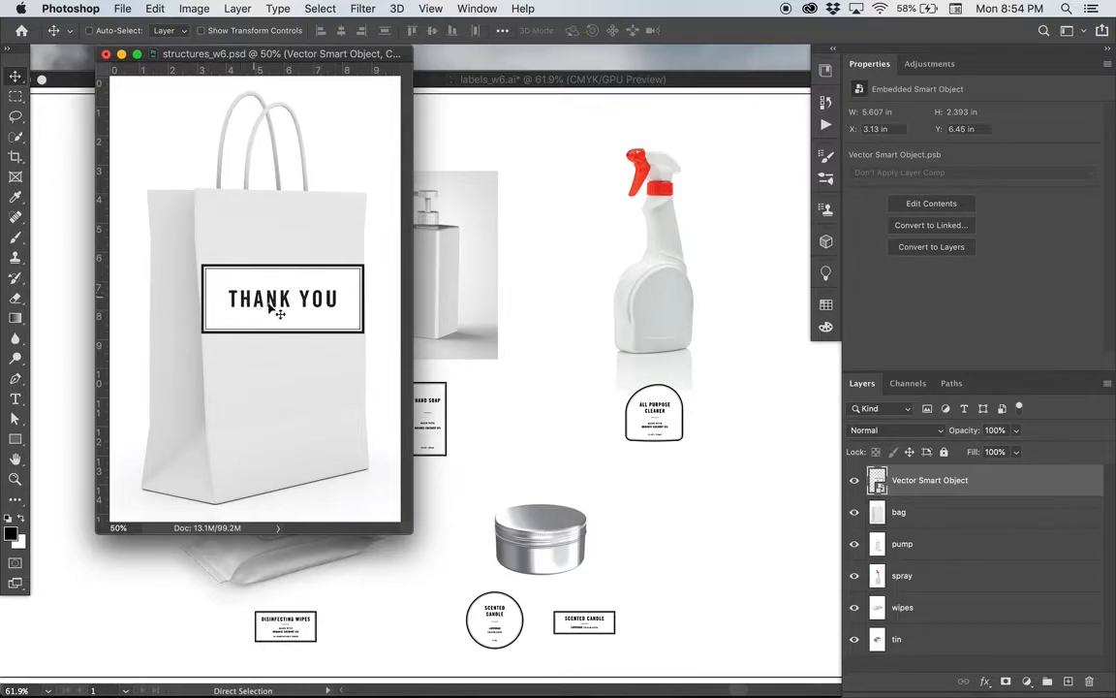
{"action": "key", "text": "super"}
{"action": "key", "text": "super+t"}
{"action": "left_click_drag", "start_coordinate": [202, 333], "coordinate": [204, 347]}
{"action": "key", "text": "Escape"}
Step: Free-transform the THANK YOU label, narrowing it from both sides to about 83% width and slanting its right side slightly upward
{"action": "key", "text": "super+t"}
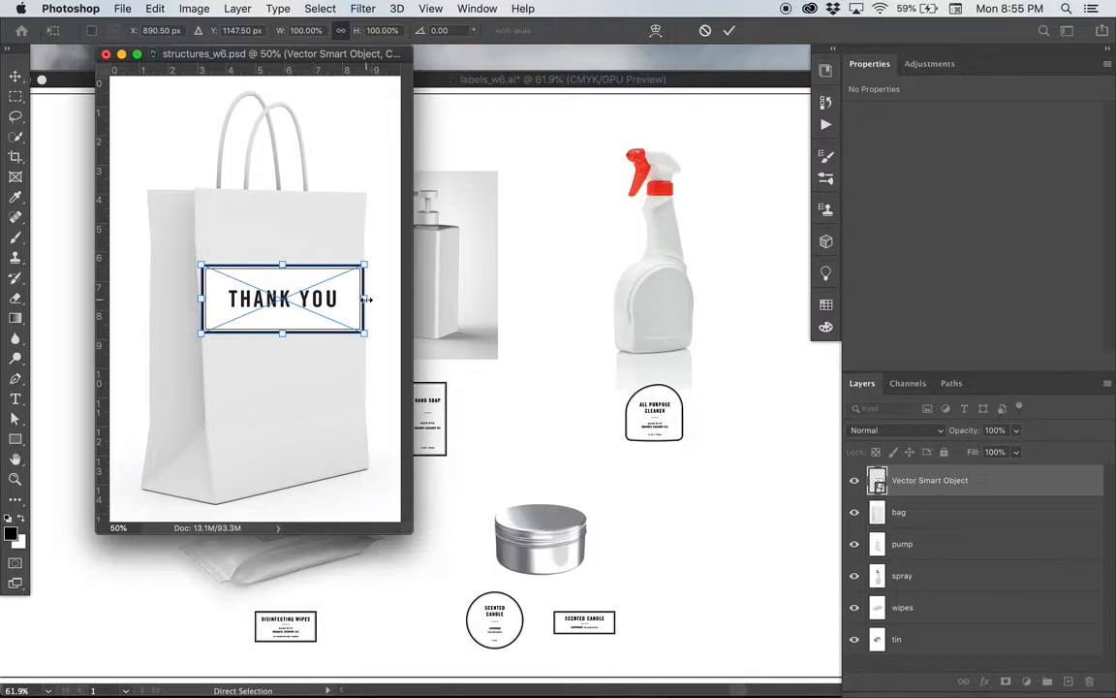
{"action": "left_click_drag", "start_coordinate": [364, 299], "coordinate": [356, 301]}
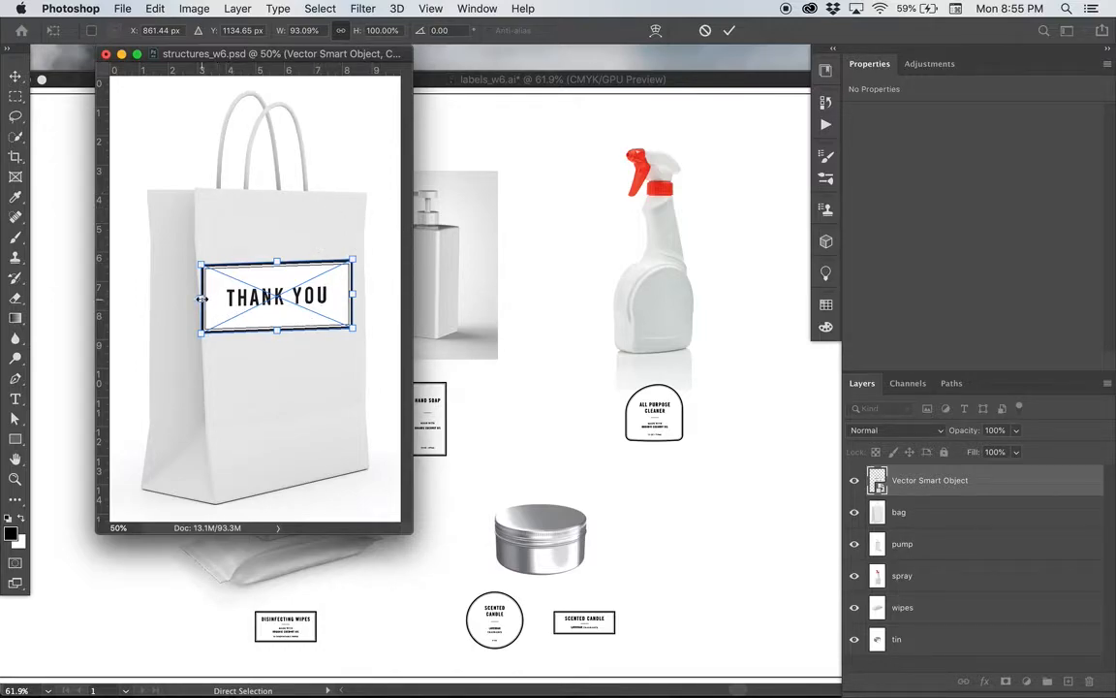
{"action": "left_click_drag", "start_coordinate": [201, 299], "coordinate": [218, 302]}
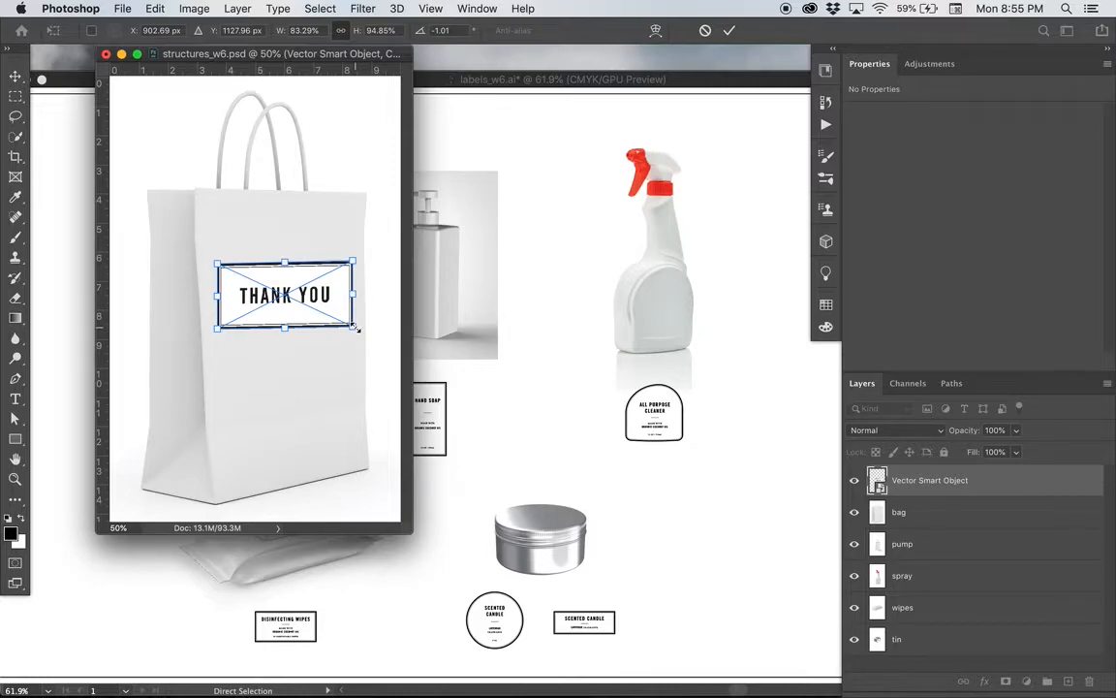
{"action": "left_click_drag", "start_coordinate": [356, 327], "coordinate": [356, 321]}
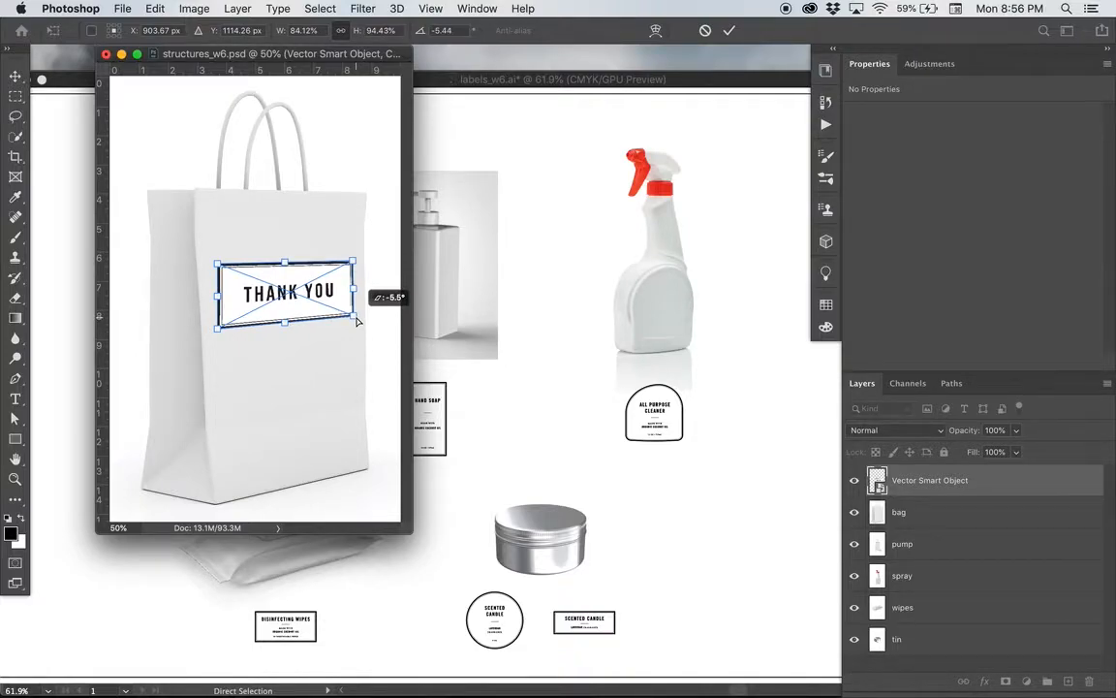
{"action": "left_click_drag", "start_coordinate": [357, 321], "coordinate": [356, 320]}
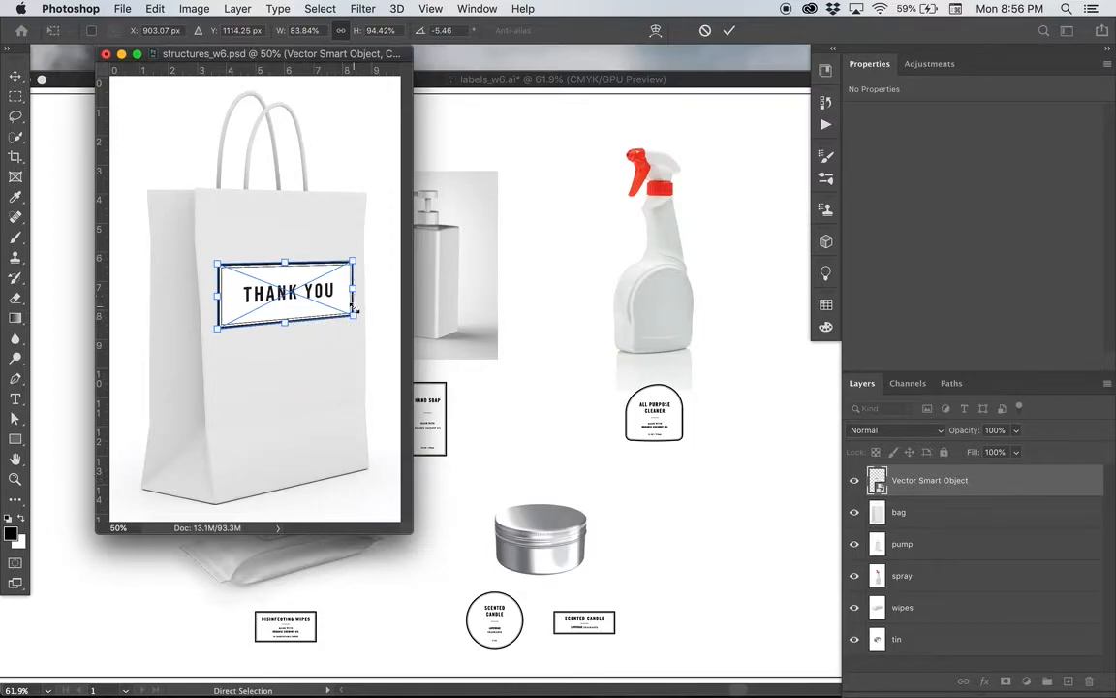
{"action": "left_click_drag", "start_coordinate": [392, 336], "coordinate": [355, 328]}
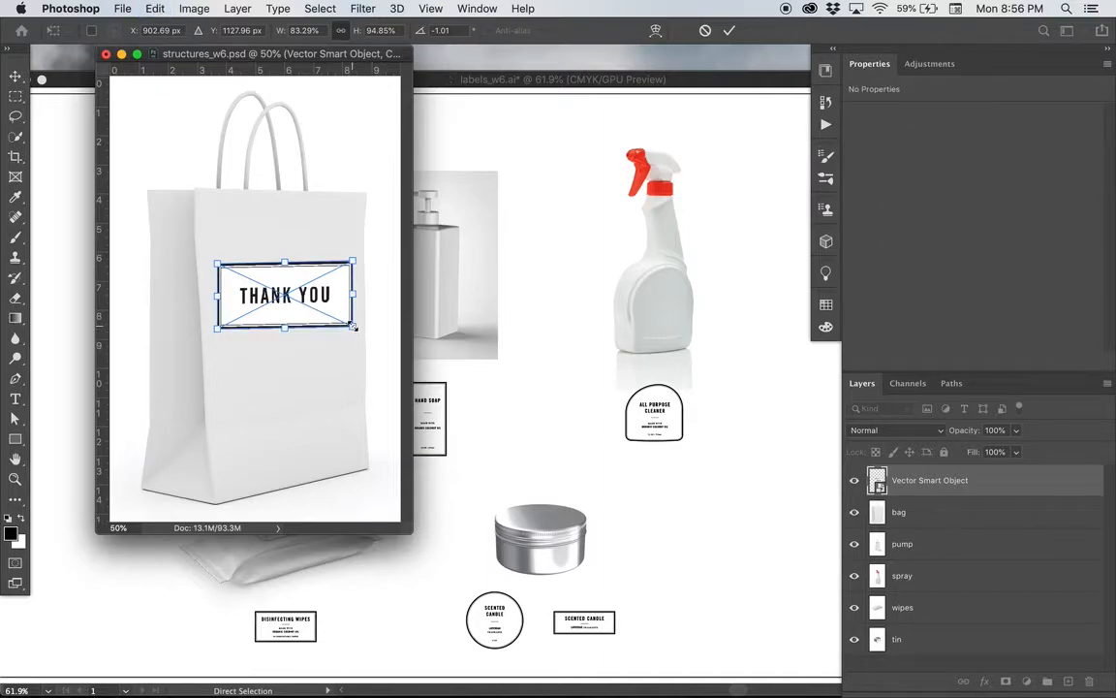
Step: Raise the label's lower-right corner, shift its lower-left corner inward to match the bag's perspective, and shorten it to about 88% height
{"action": "left_click_drag", "start_coordinate": [353, 326], "coordinate": [355, 318]}
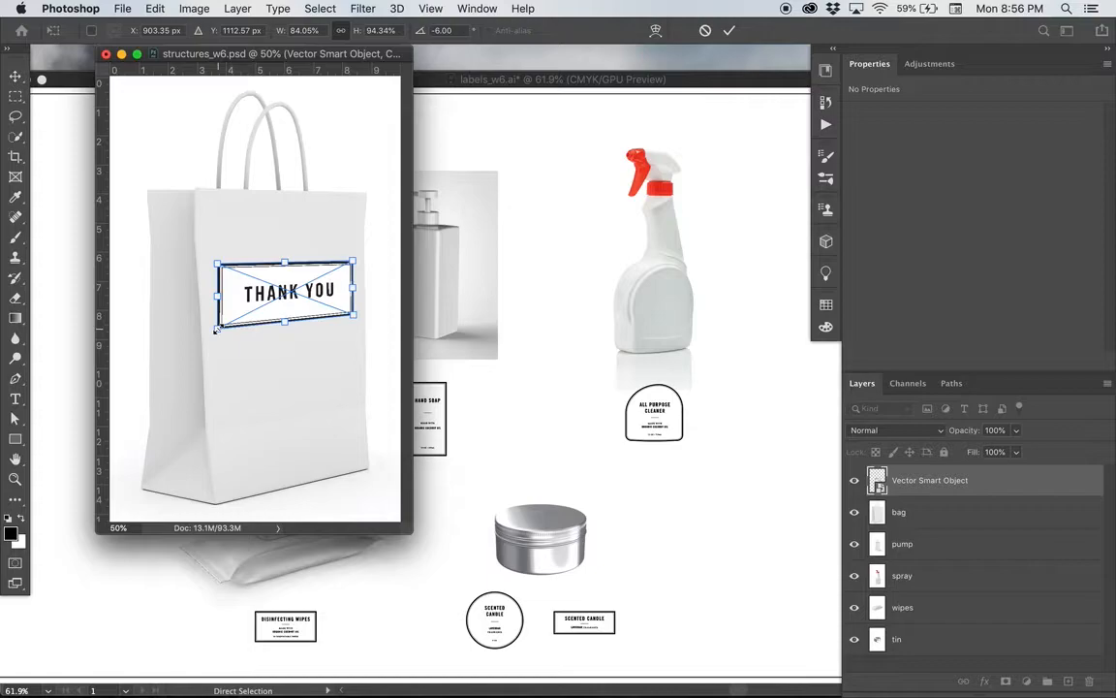
{"action": "left_click_drag", "start_coordinate": [215, 330], "coordinate": [222, 333]}
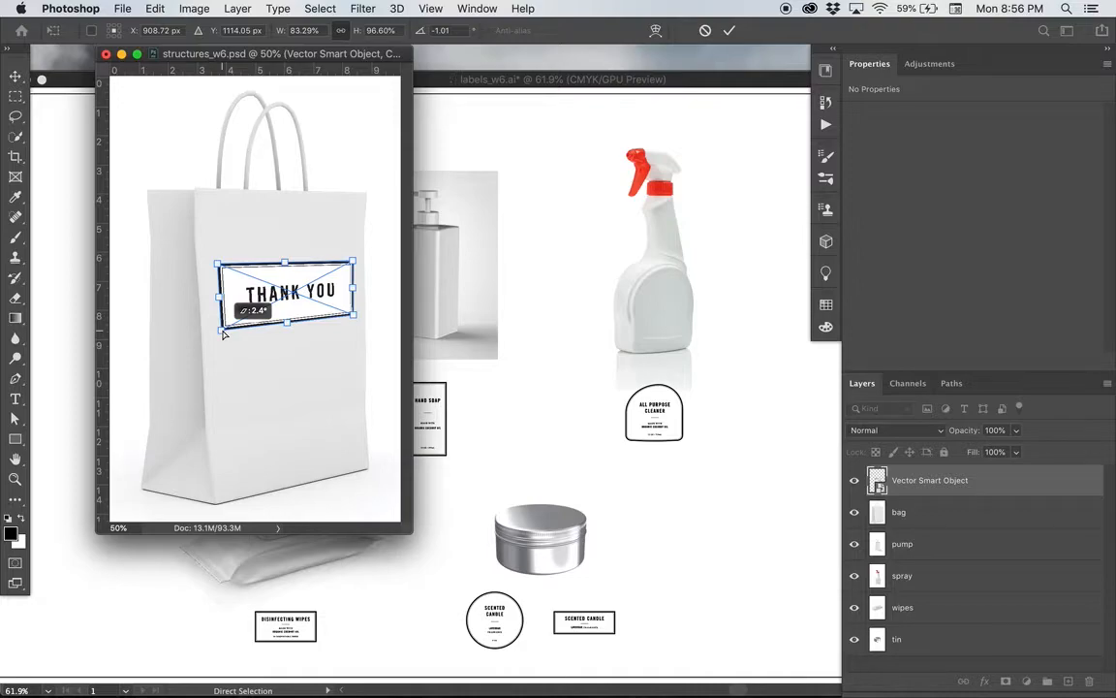
{"action": "left_click_drag", "start_coordinate": [223, 334], "coordinate": [223, 334]}
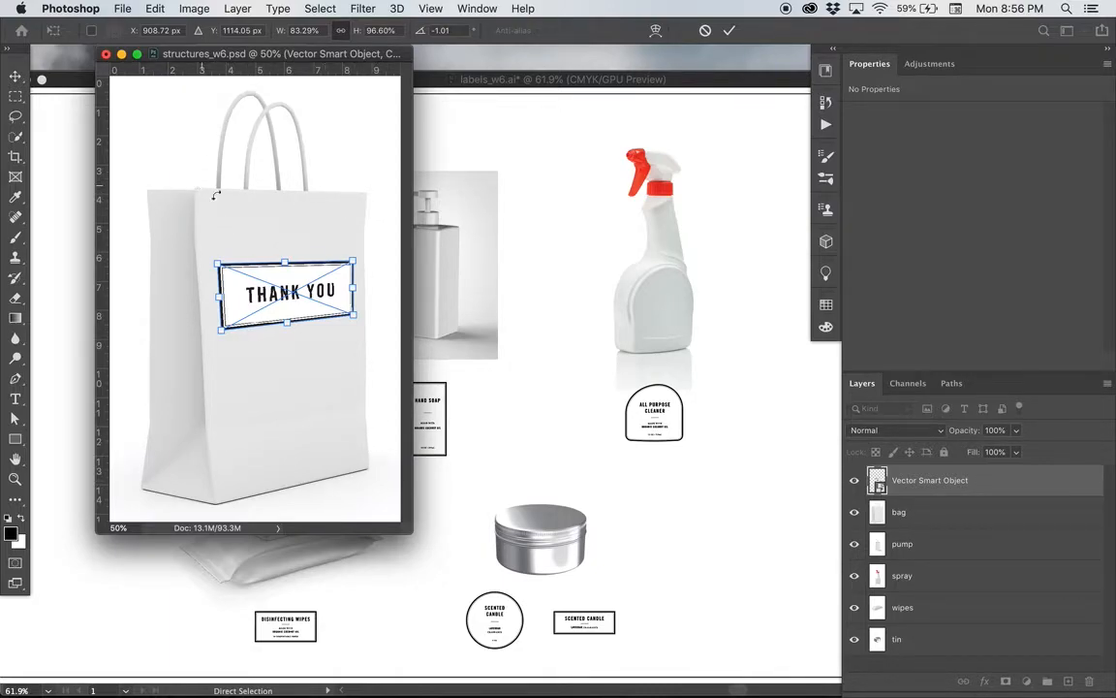
{"action": "left_click_drag", "start_coordinate": [289, 324], "coordinate": [292, 317]}
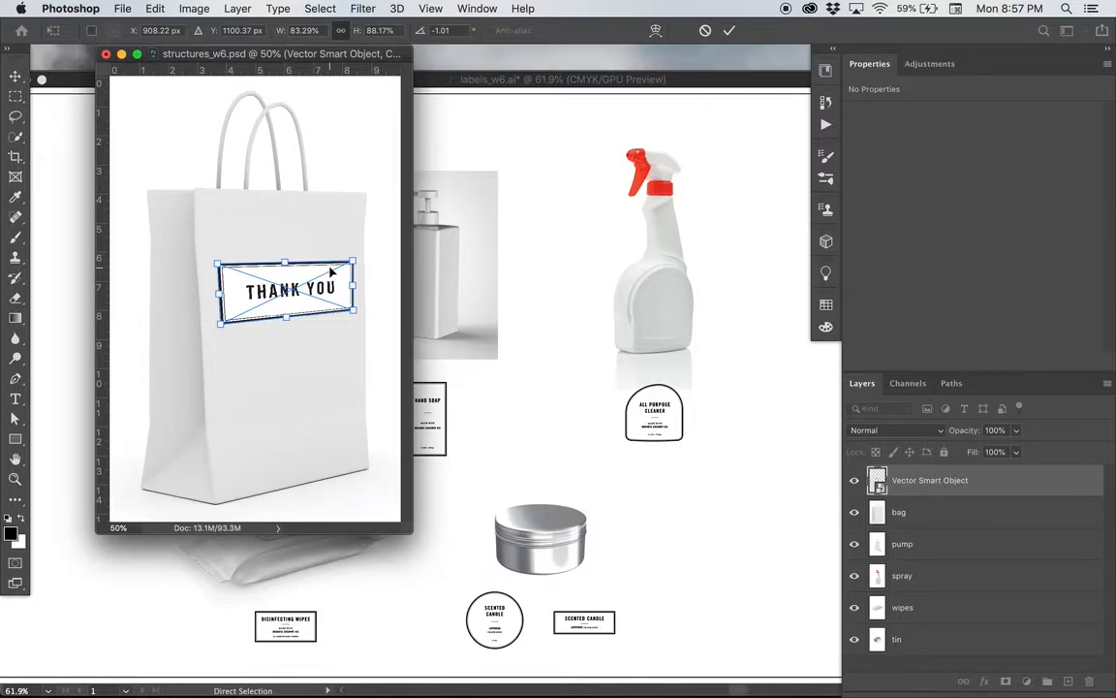
{"action": "key", "text": "Return"}
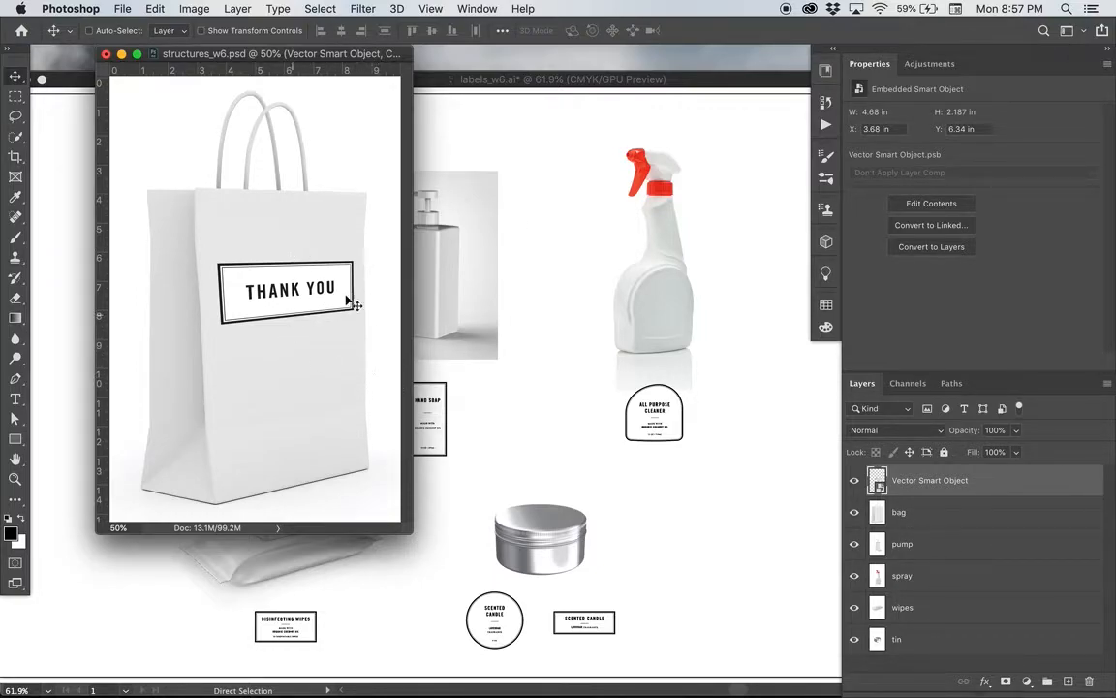
{"action": "left_click", "coordinate": [924, 514], "text": "shift"}
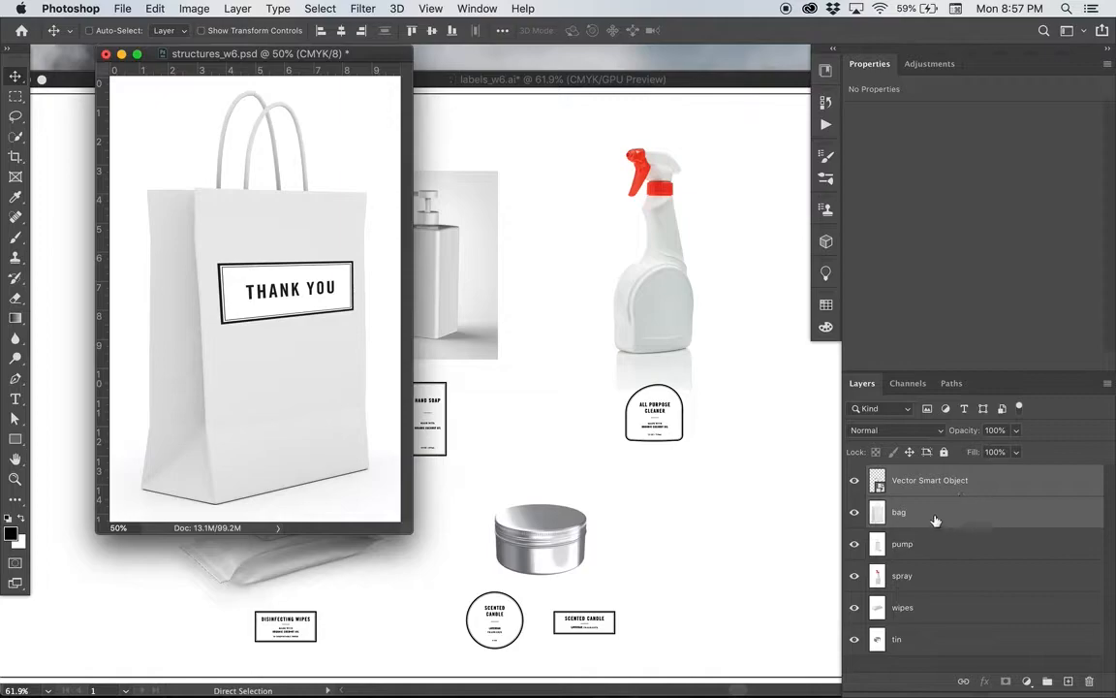
{"action": "left_click", "coordinate": [954, 488]}
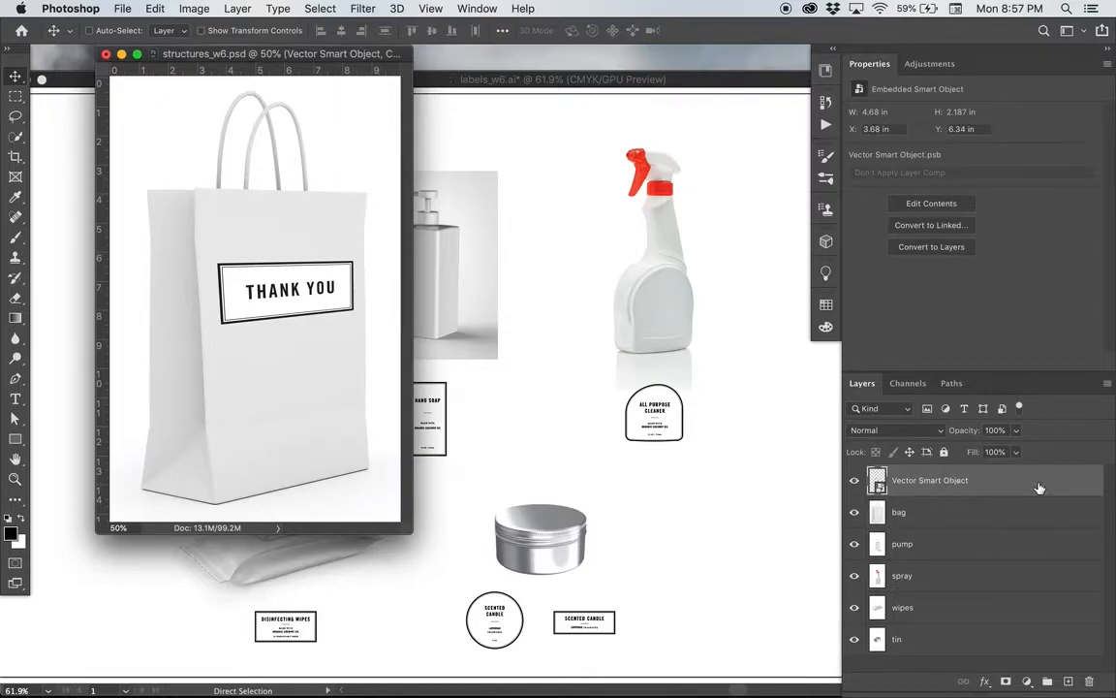
{"action": "key", "text": "super"}
{"action": "left_click", "coordinate": [925, 520], "text": "super"}
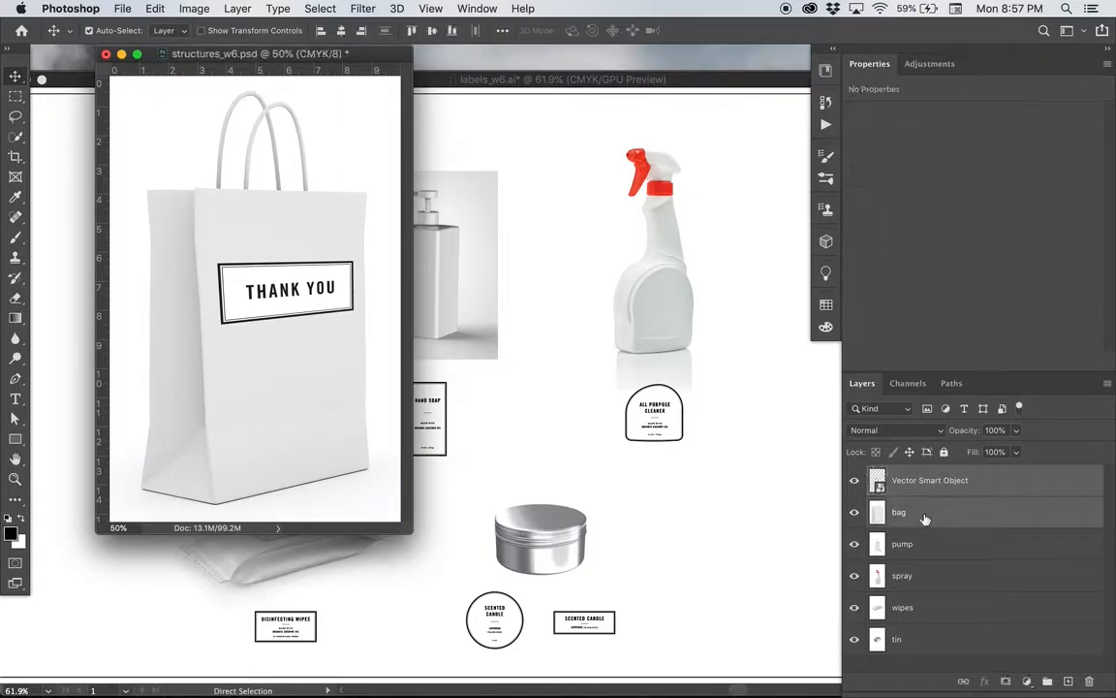
{"action": "left_click", "coordinate": [925, 579], "text": "super"}
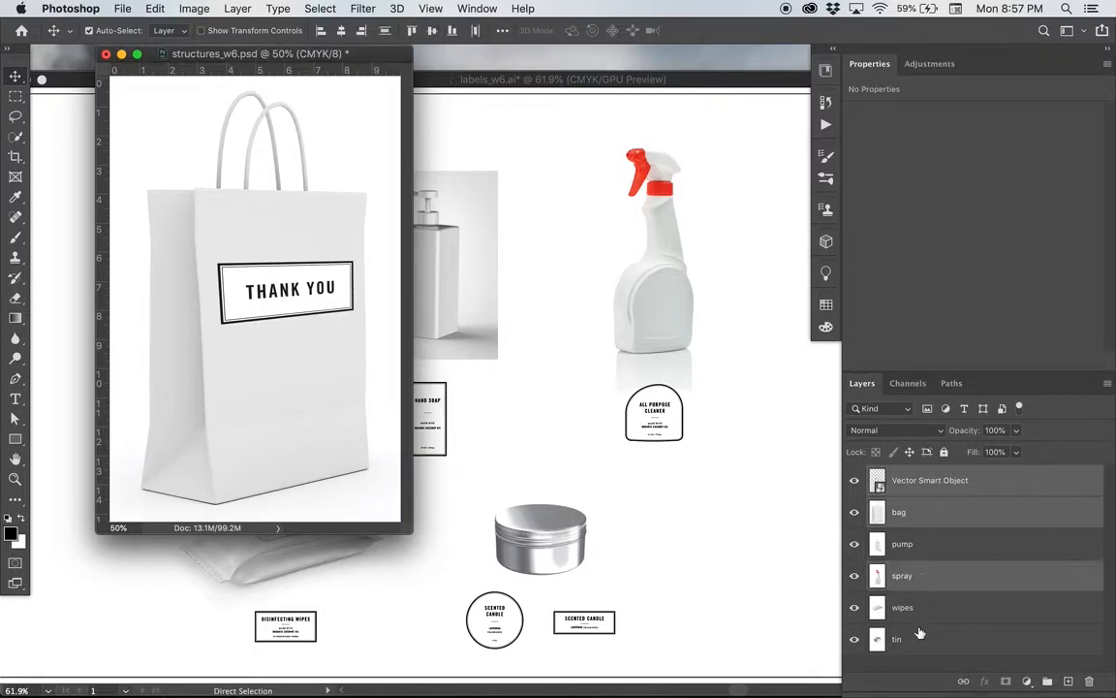
{"action": "left_click", "coordinate": [920, 632], "text": "super"}
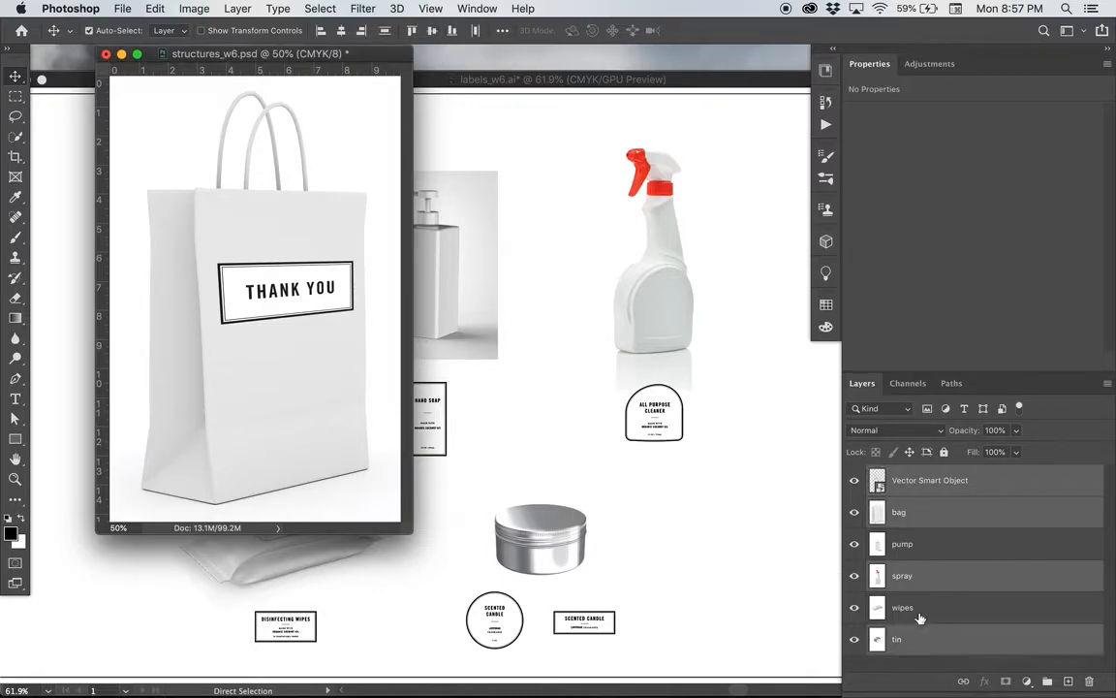
{"action": "left_click", "coordinate": [950, 482]}
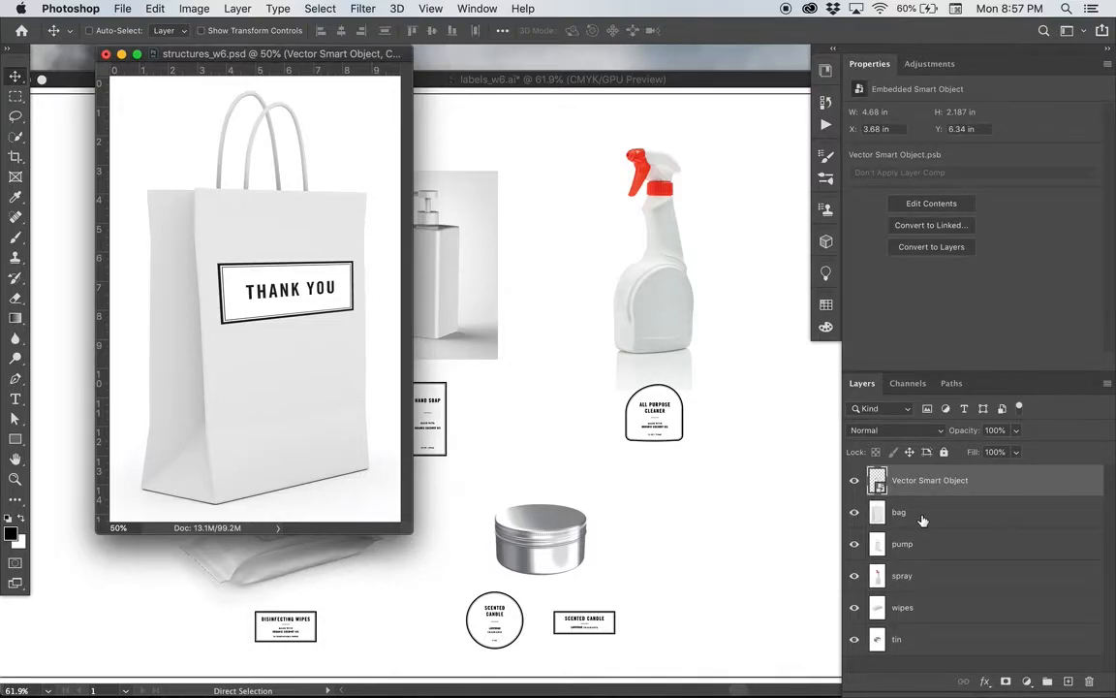
{"action": "left_click", "coordinate": [922, 519], "text": "super"}
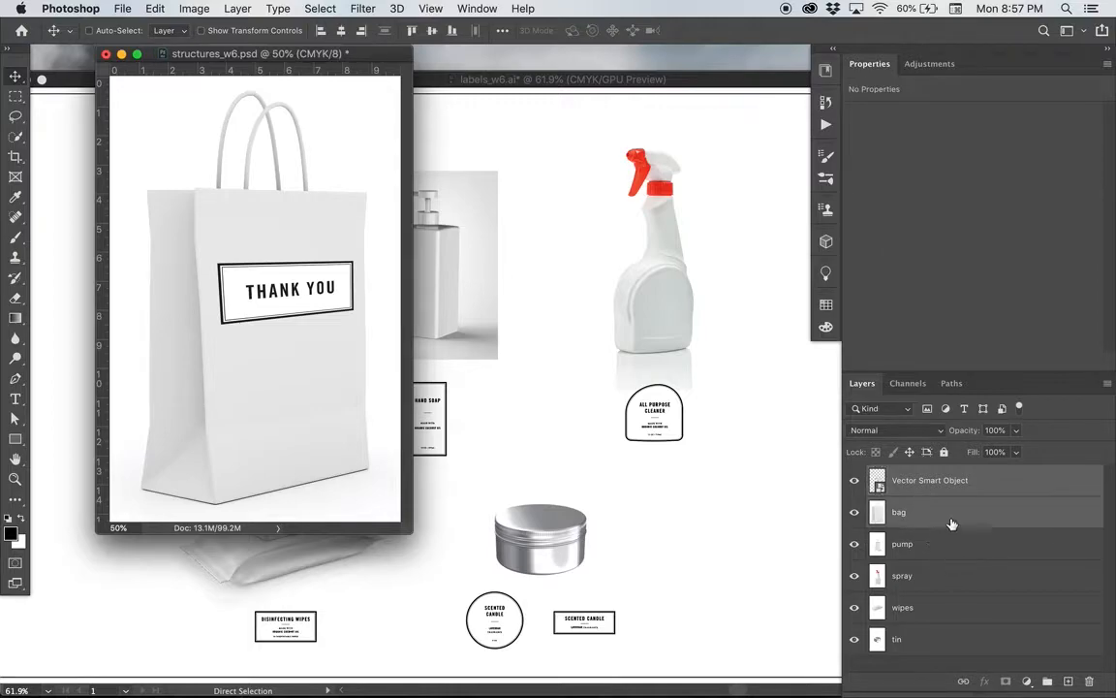
{"action": "left_click", "coordinate": [949, 490]}
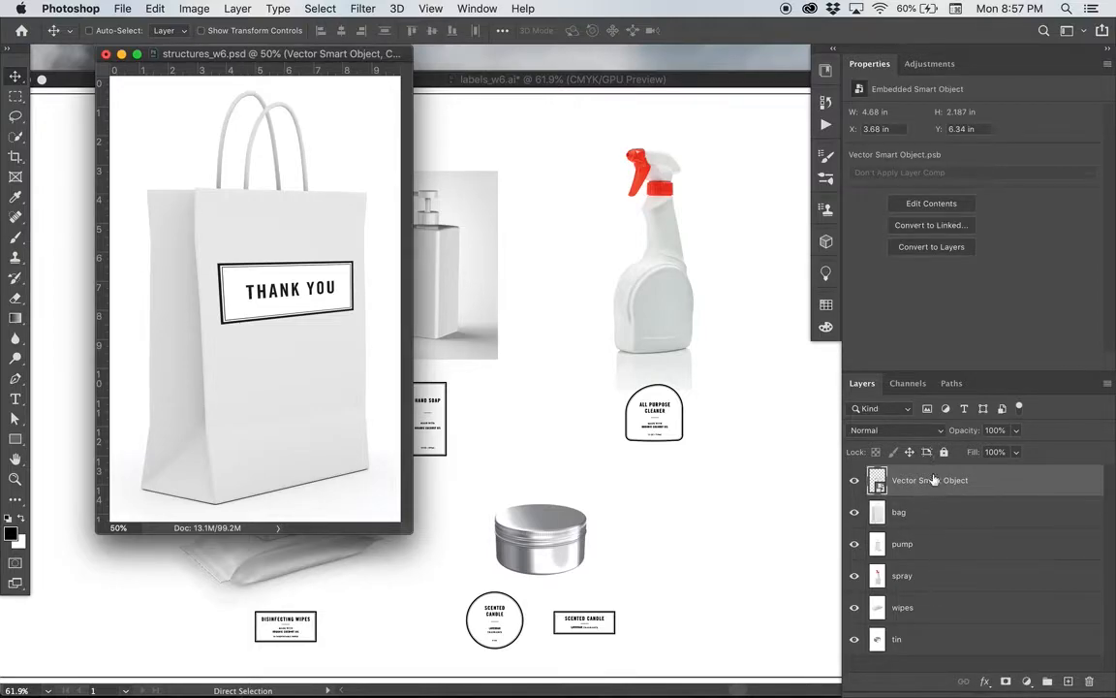
{"action": "left_click", "coordinate": [930, 578], "text": "shift"}
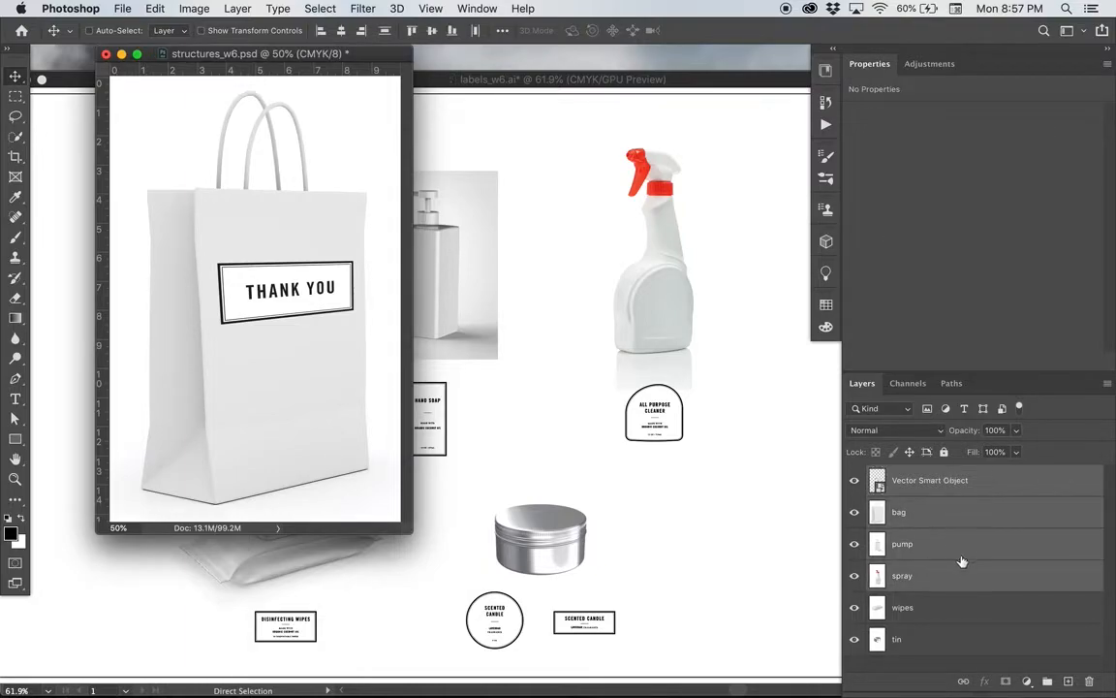
Step: Group the Vector Smart Object and bag layers, name the group "Thank you bag", and hide it
{"action": "left_click", "coordinate": [952, 488]}
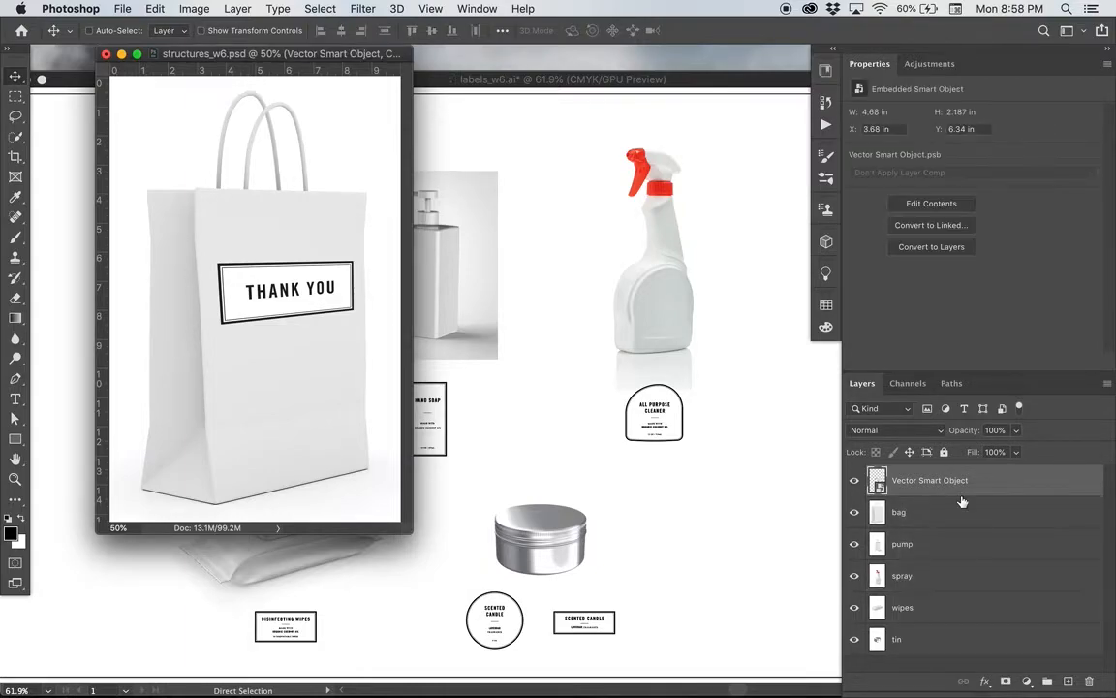
{"action": "left_click", "coordinate": [907, 513], "text": "shift"}
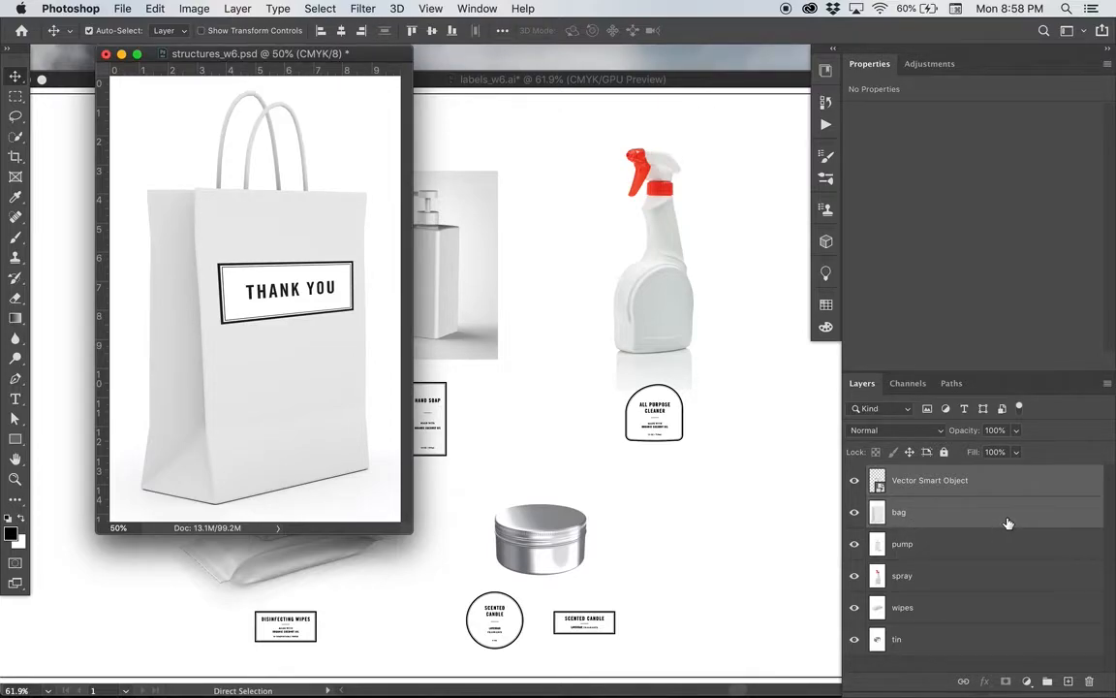
{"action": "key", "text": "super+g"}
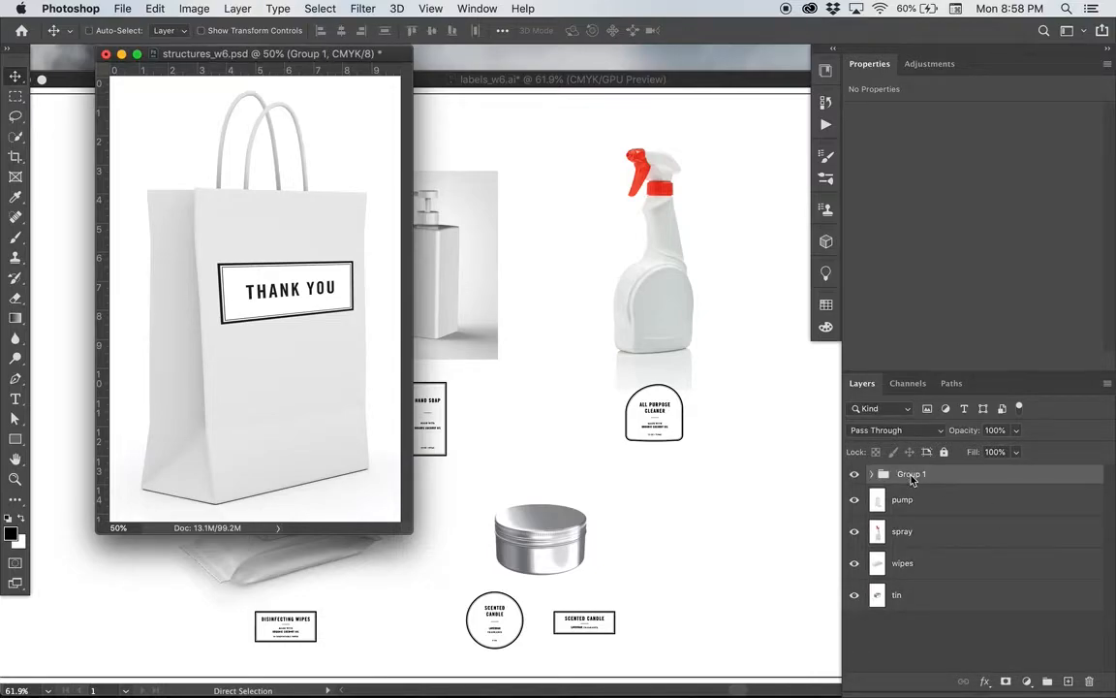
{"action": "type", "text": "Thank you bag"}
{"action": "key", "text": "Return"}
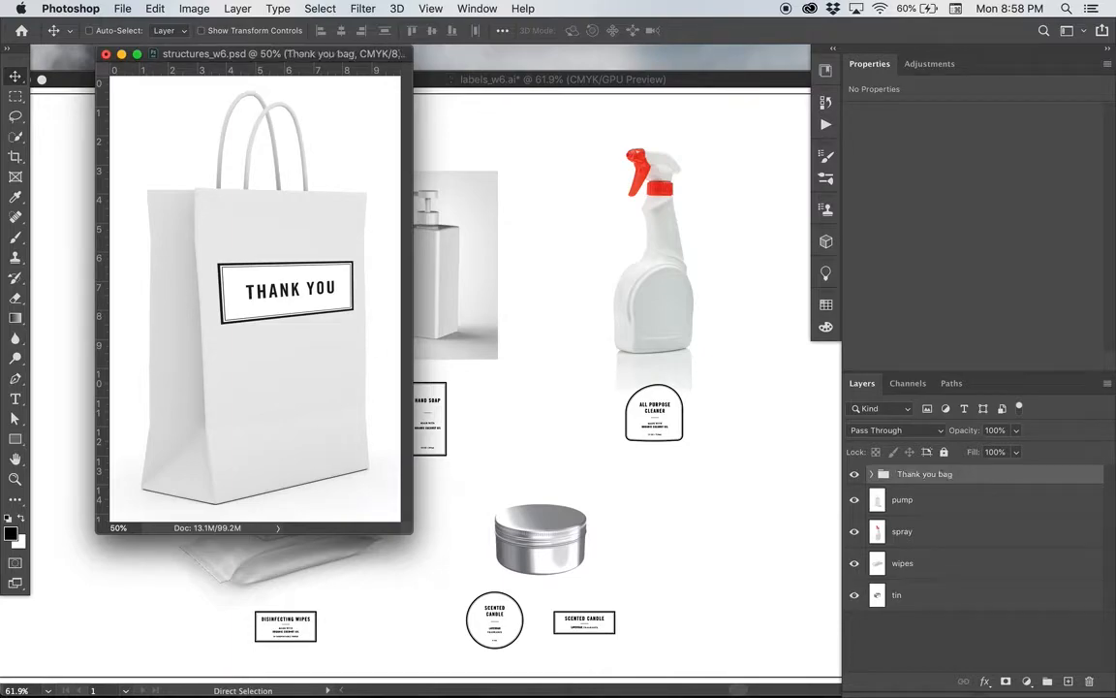
{"action": "left_click", "coordinate": [854, 475]}
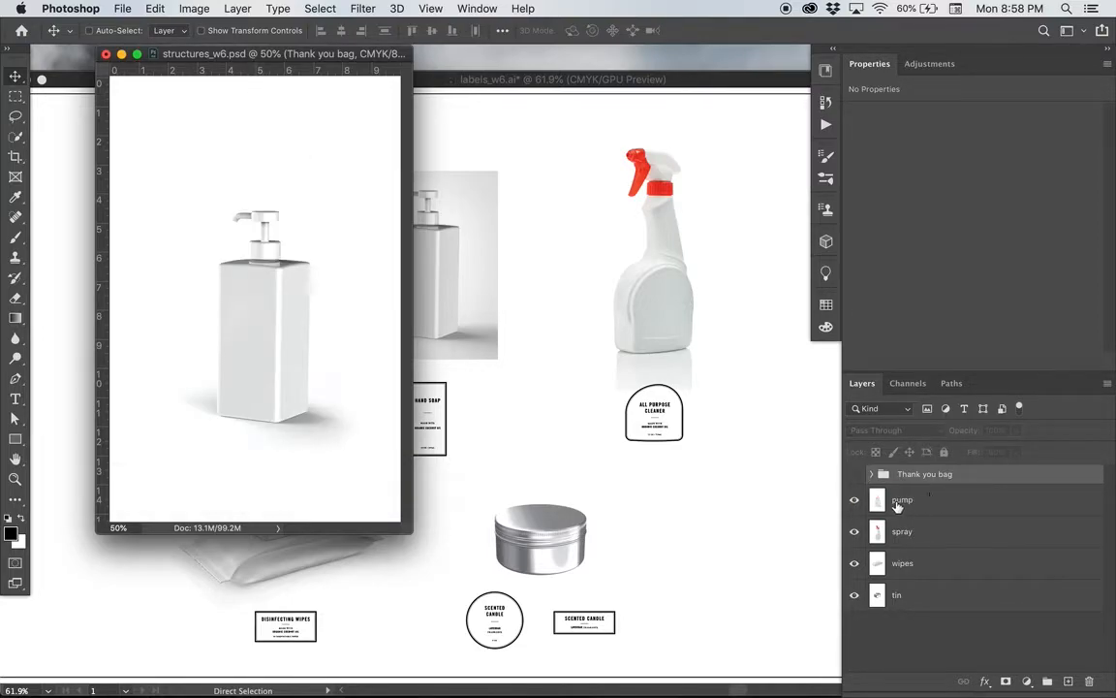
Step: Make the pump layer active, then switch to Illustrator and copy the complete HAND SOAP label
{"action": "left_click", "coordinate": [899, 502]}
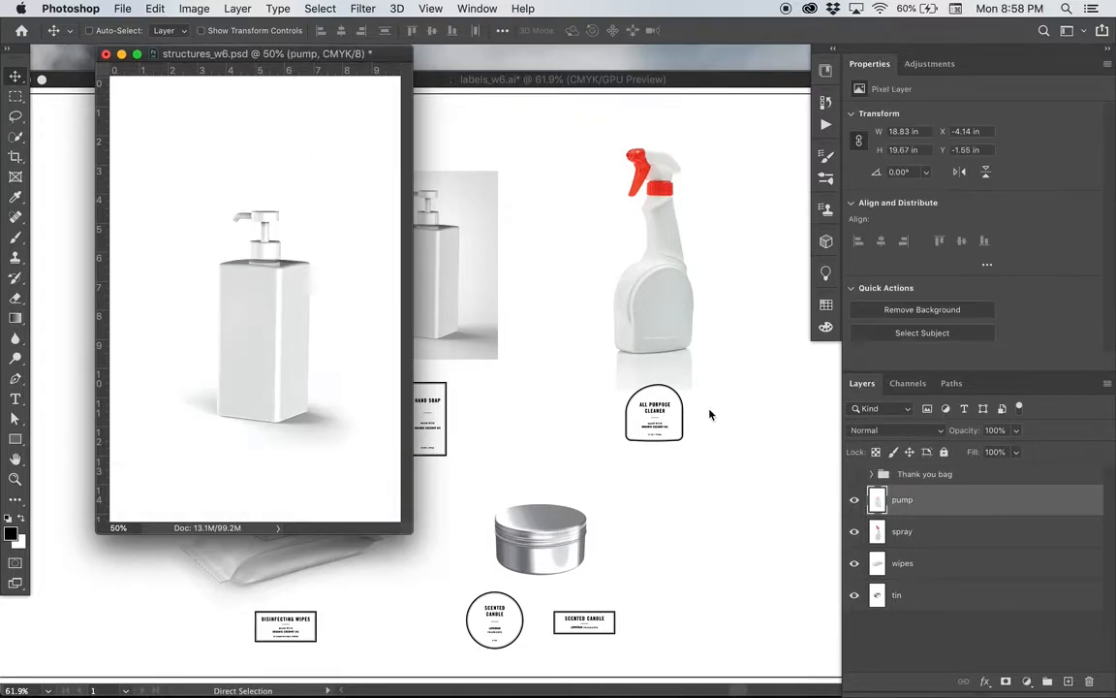
{"action": "left_click", "coordinate": [552, 414]}
{"action": "left_click_drag", "start_coordinate": [390, 383], "coordinate": [465, 472]}
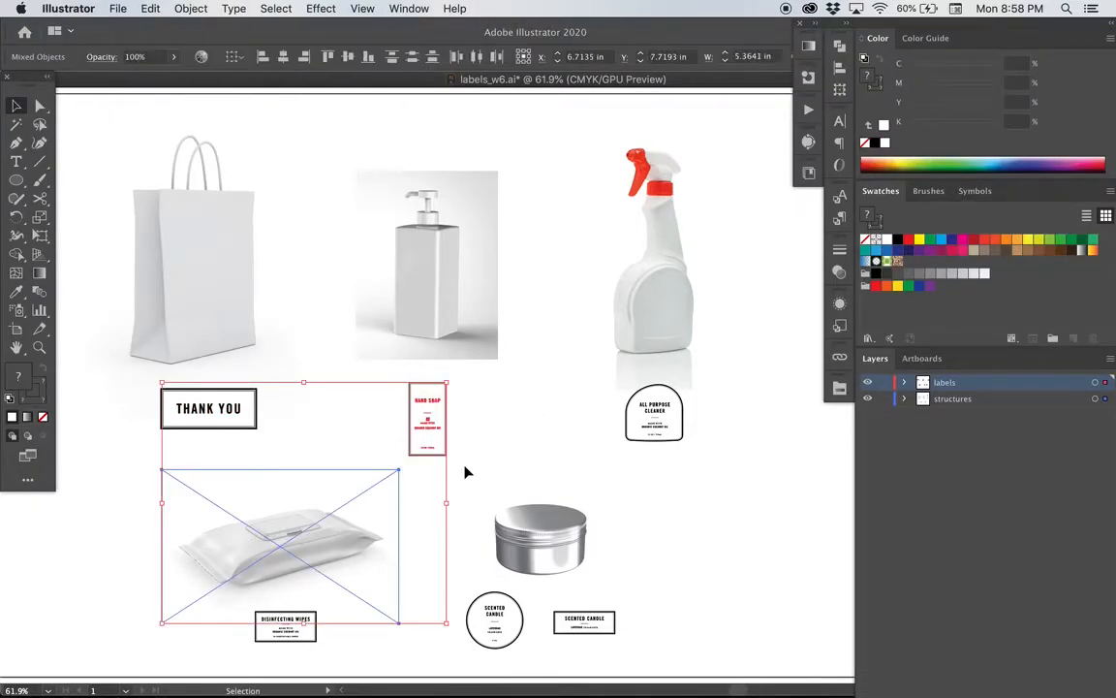
{"action": "left_click", "coordinate": [463, 385]}
{"action": "left_click_drag", "start_coordinate": [457, 381], "coordinate": [404, 444]}
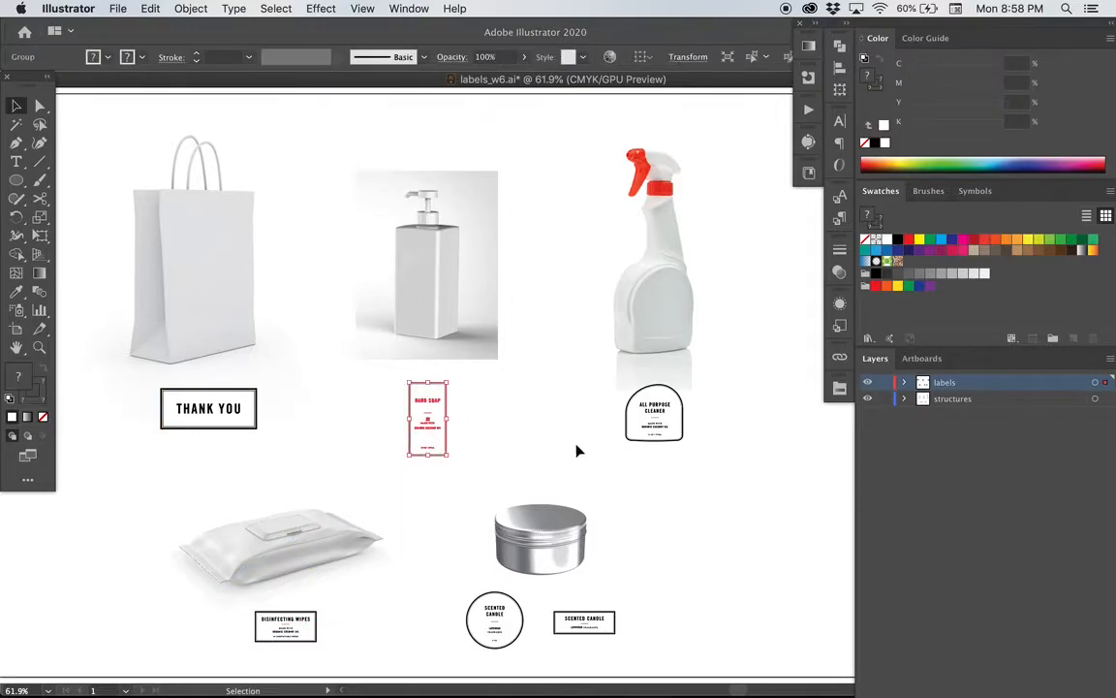
{"action": "key", "text": "a"}
{"action": "key", "text": "v"}
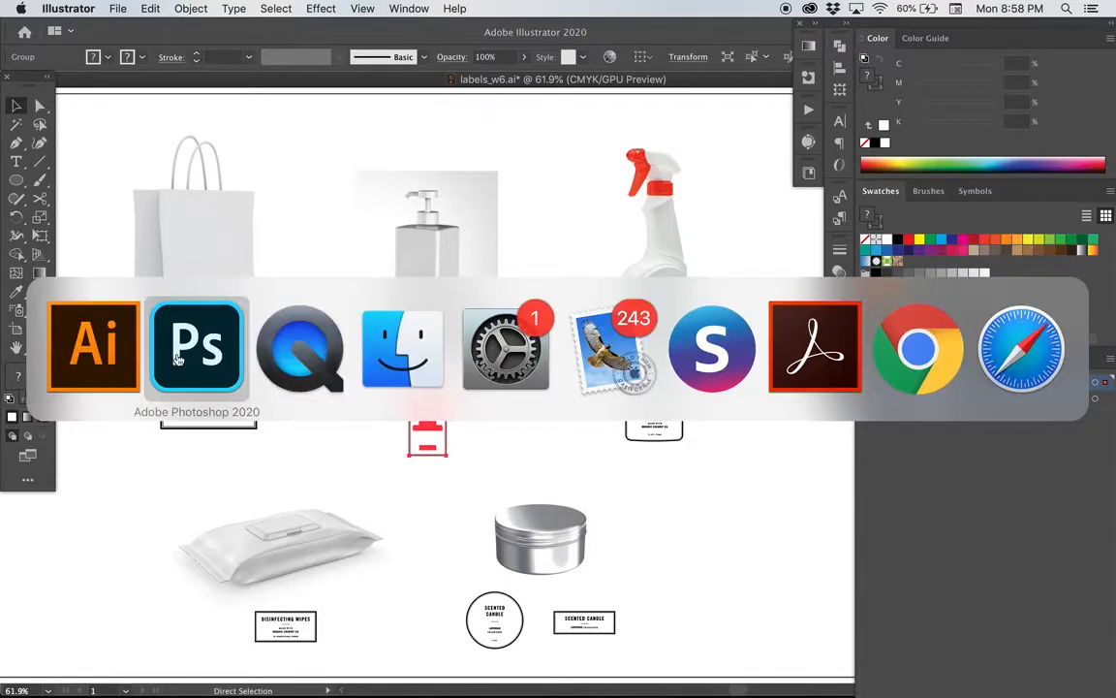
Step: Switch to Photoshop, paste the HAND SOAP label as a Smart Object, and scale it to about 238% on the pump bottle's front face
{"action": "key", "text": "super+Tab"}
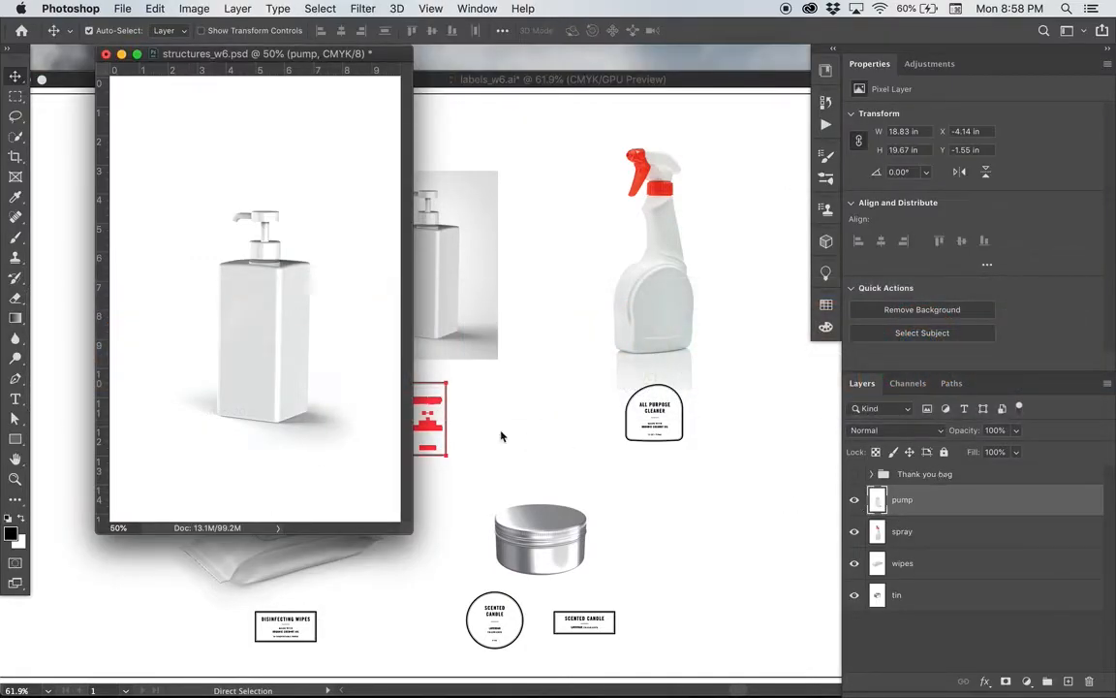
{"action": "key", "text": "super+v"}
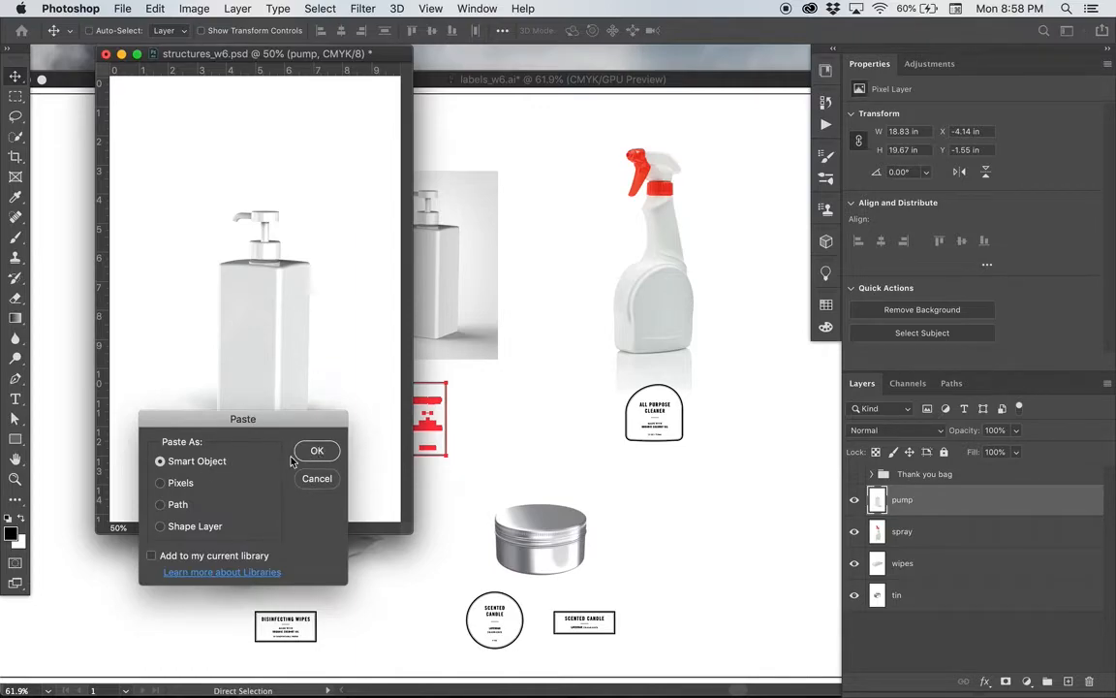
{"action": "key", "text": "Return"}
{"action": "left_click_drag", "start_coordinate": [267, 322], "coordinate": [304, 389]}
{"action": "mouse_move", "coordinate": [277, 353]}
{"action": "left_mouse_down"}
{"action": "mouse_move", "coordinate": [258, 353]}
{"action": "mouse_move", "coordinate": [276, 377]}
{"action": "mouse_move", "coordinate": [256, 353]}
{"action": "left_mouse_up"}
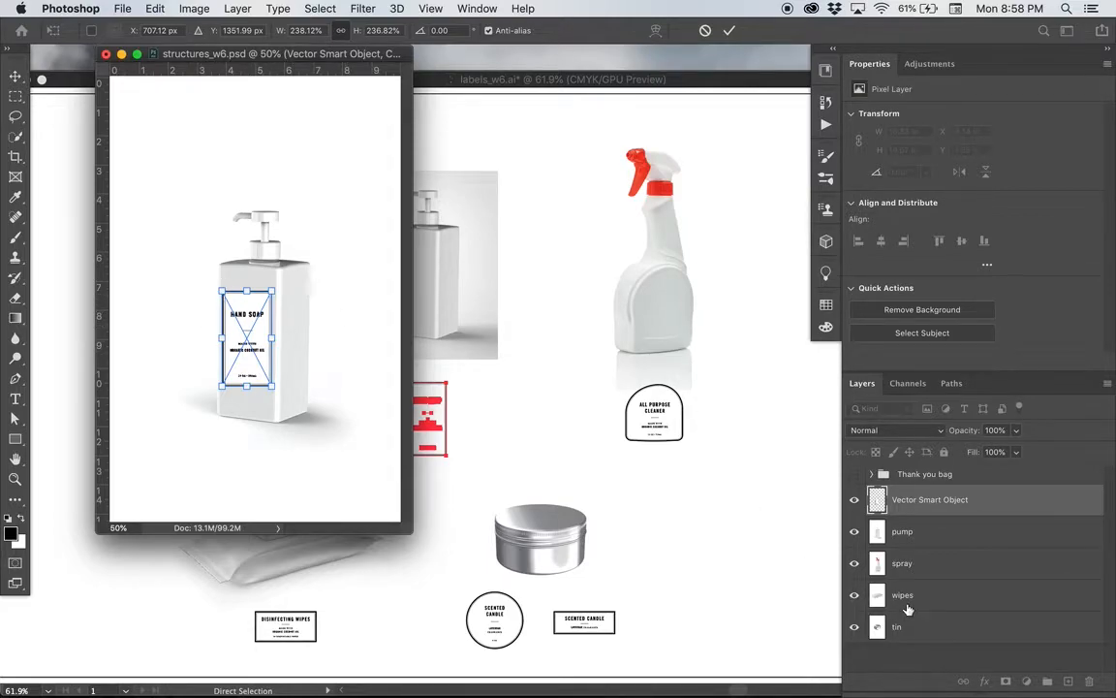
{"action": "key", "text": "super+equal"}
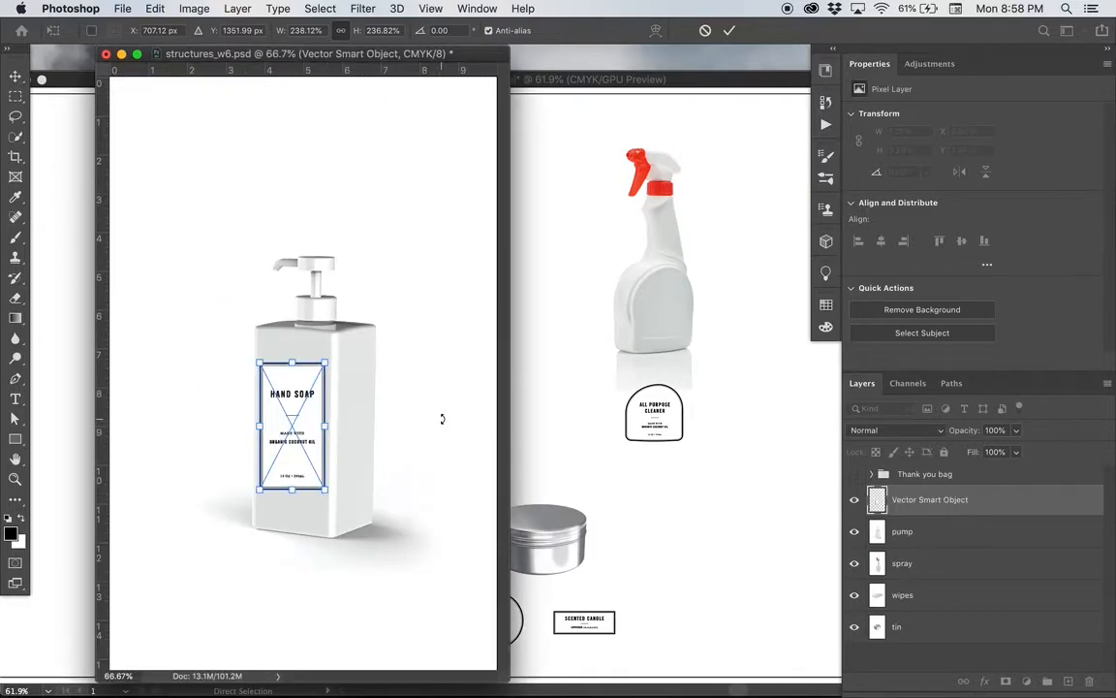
{"action": "key", "text": "super+equal"}
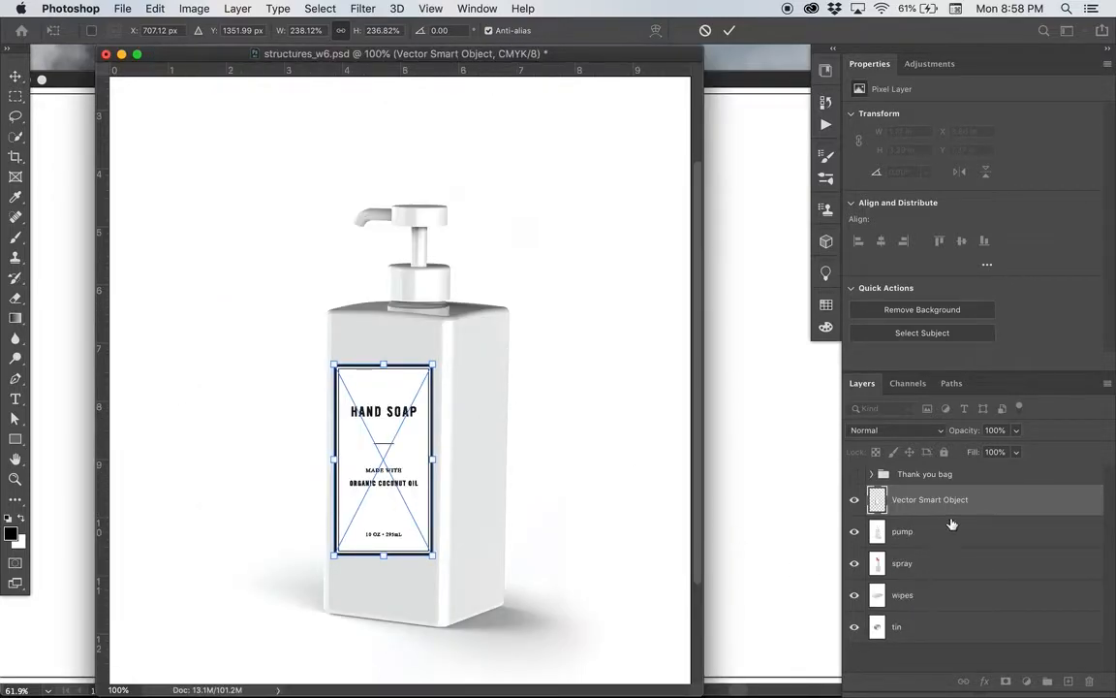
{"action": "key", "text": "Return"}
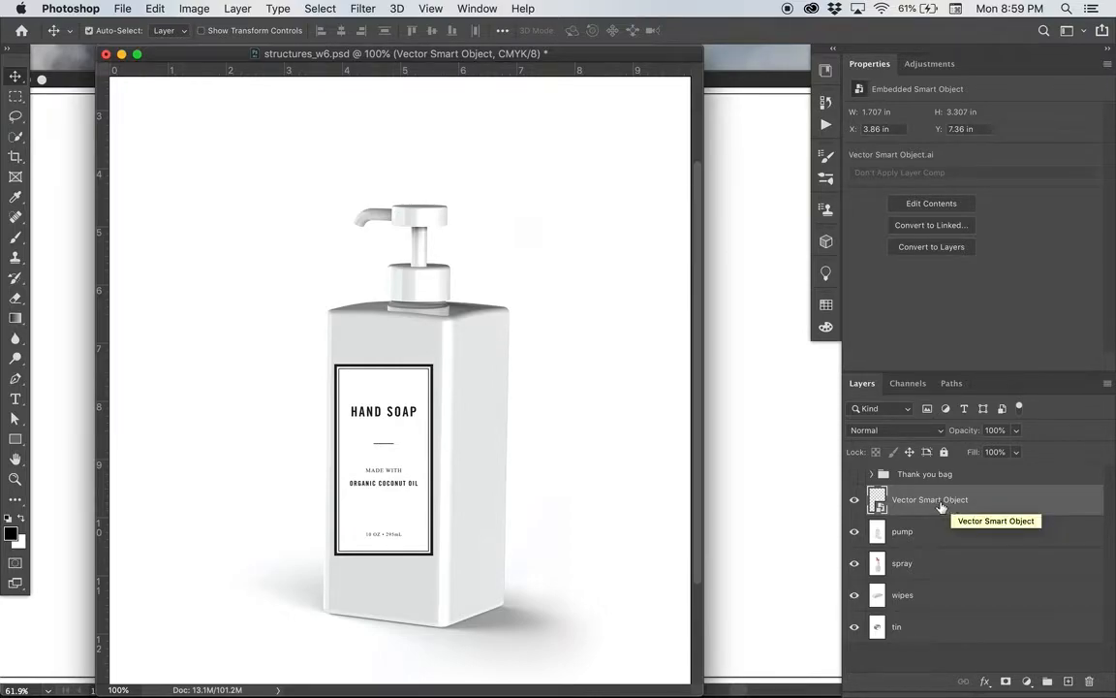
{"action": "key", "text": "super+t"}
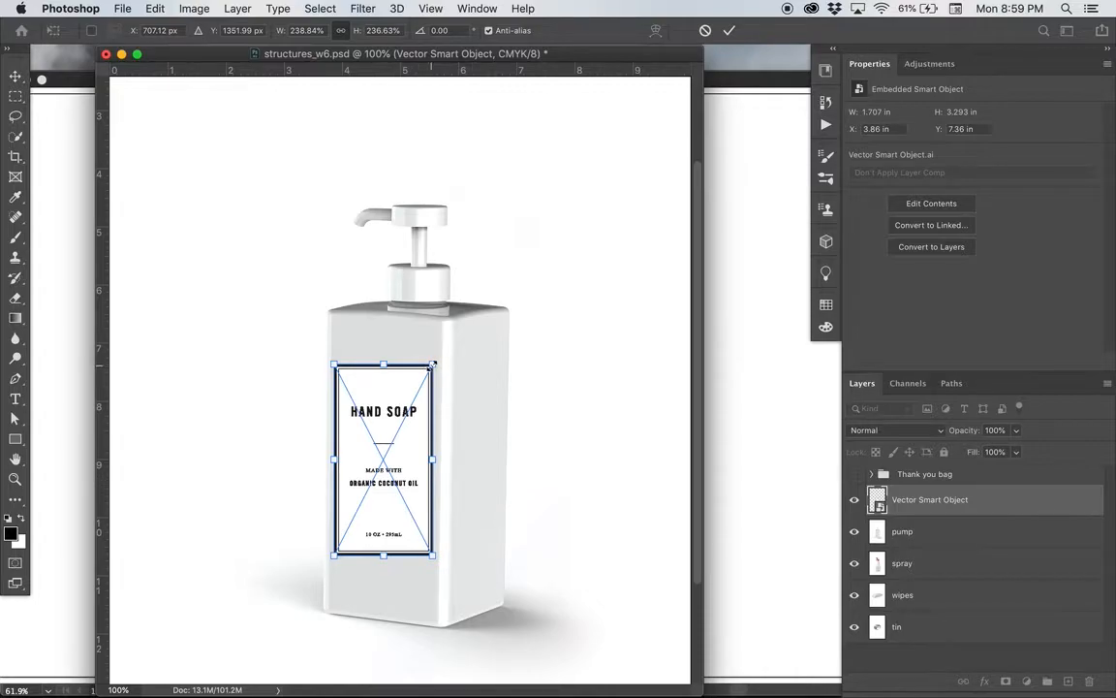
{"action": "mouse_move", "coordinate": [434, 365]}
{"action": "left_mouse_down"}
{"action": "mouse_move", "coordinate": [419, 354]}
{"action": "mouse_move", "coordinate": [444, 392]}
{"action": "mouse_move", "coordinate": [422, 276]}
{"action": "mouse_move", "coordinate": [385, 391]}
{"action": "mouse_move", "coordinate": [456, 393]}
{"action": "mouse_move", "coordinate": [485, 330]}
{"action": "mouse_move", "coordinate": [514, 373]}
{"action": "mouse_move", "coordinate": [427, 361]}
{"action": "mouse_move", "coordinate": [409, 334]}
{"action": "mouse_move", "coordinate": [424, 360]}
{"action": "left_mouse_up"}
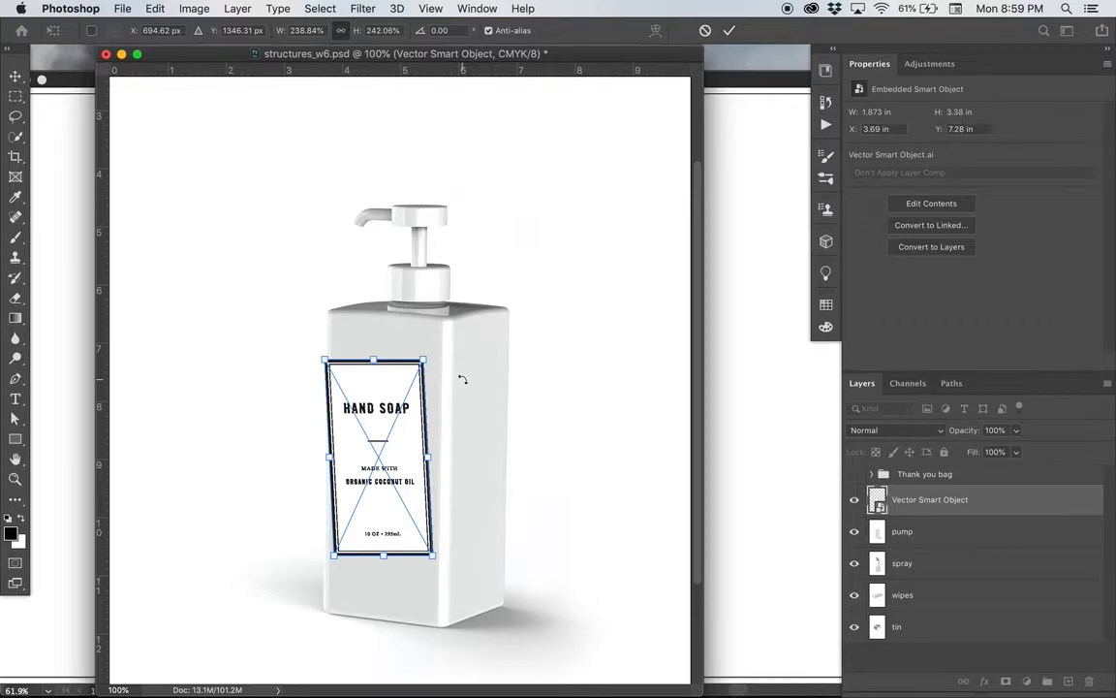
{"action": "key", "text": "super+z"}
{"action": "key", "text": "Return"}
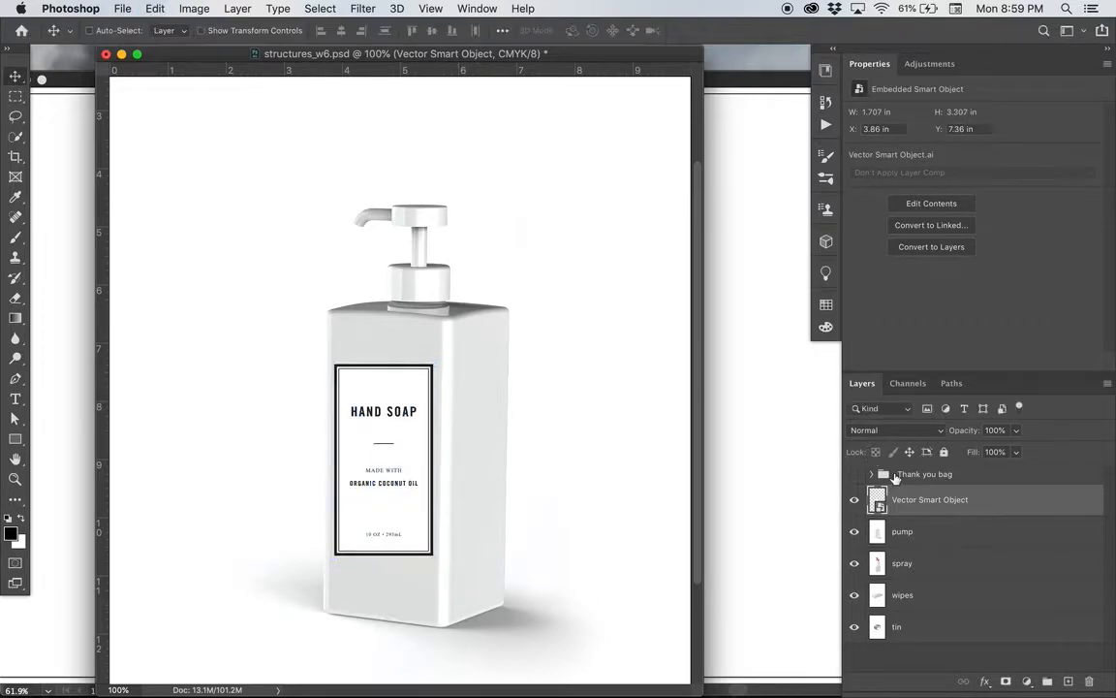
Step: Convert the HAND SOAP label layer to a Smart Object, then open its contents in an enlarged window beside the pump bottle
{"action": "right_click", "coordinate": [977, 504]}
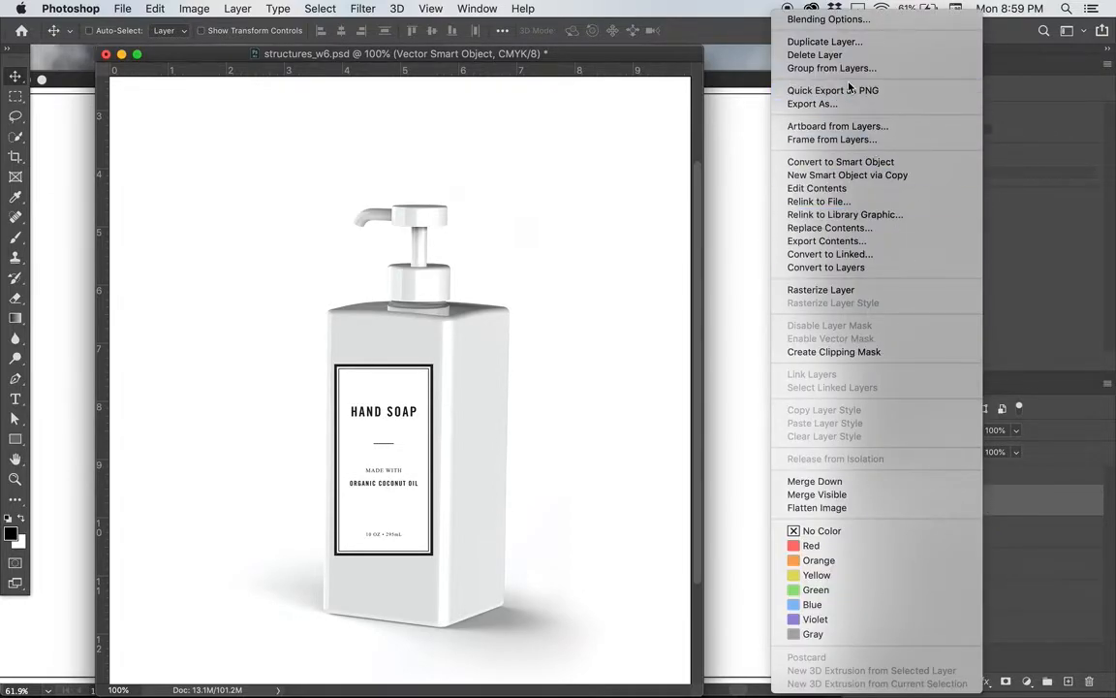
{"action": "left_click", "coordinate": [835, 162]}
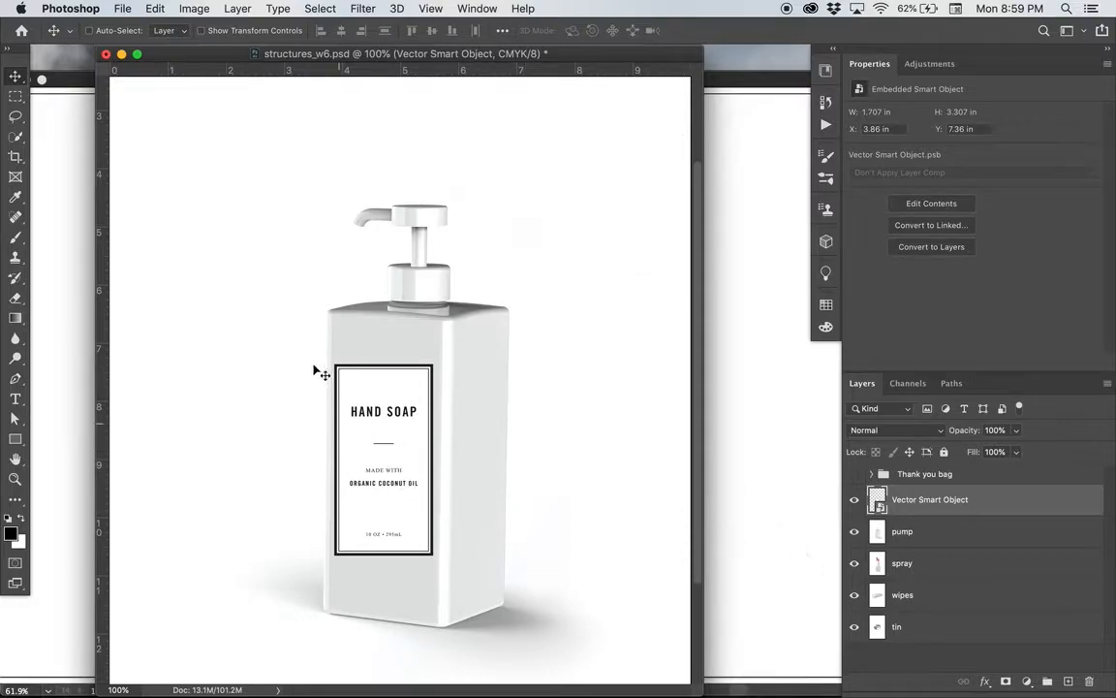
{"action": "double_click", "coordinate": [877, 504]}
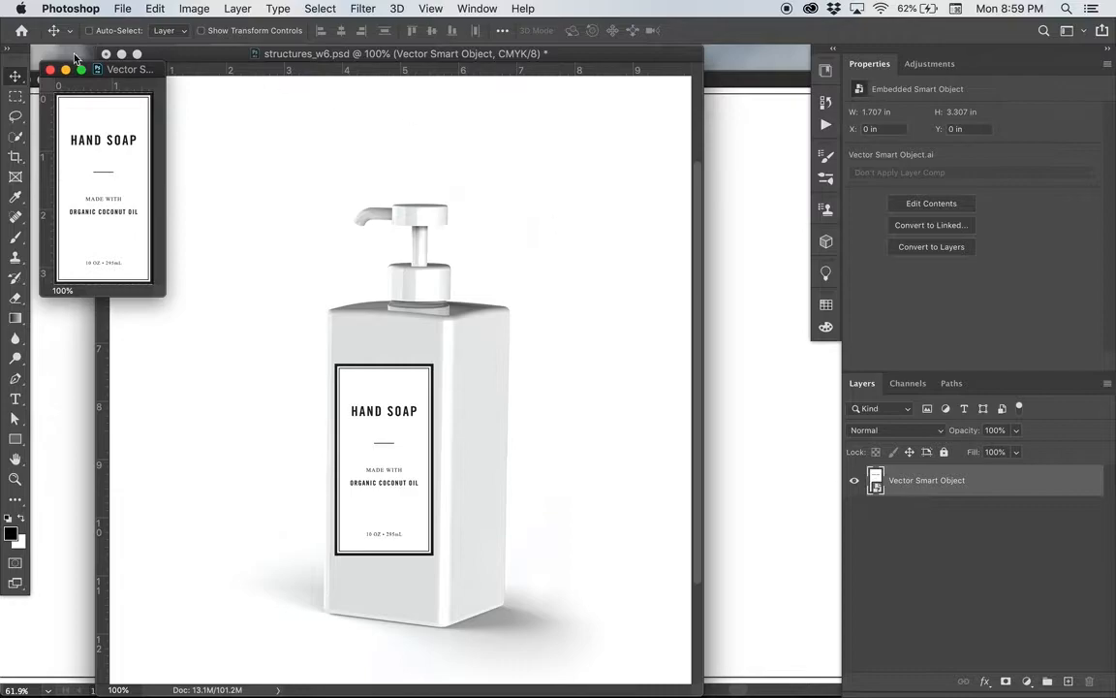
{"action": "left_click_drag", "start_coordinate": [98, 60], "coordinate": [149, 38]}
{"action": "left_click_drag", "start_coordinate": [166, 297], "coordinate": [259, 397]}
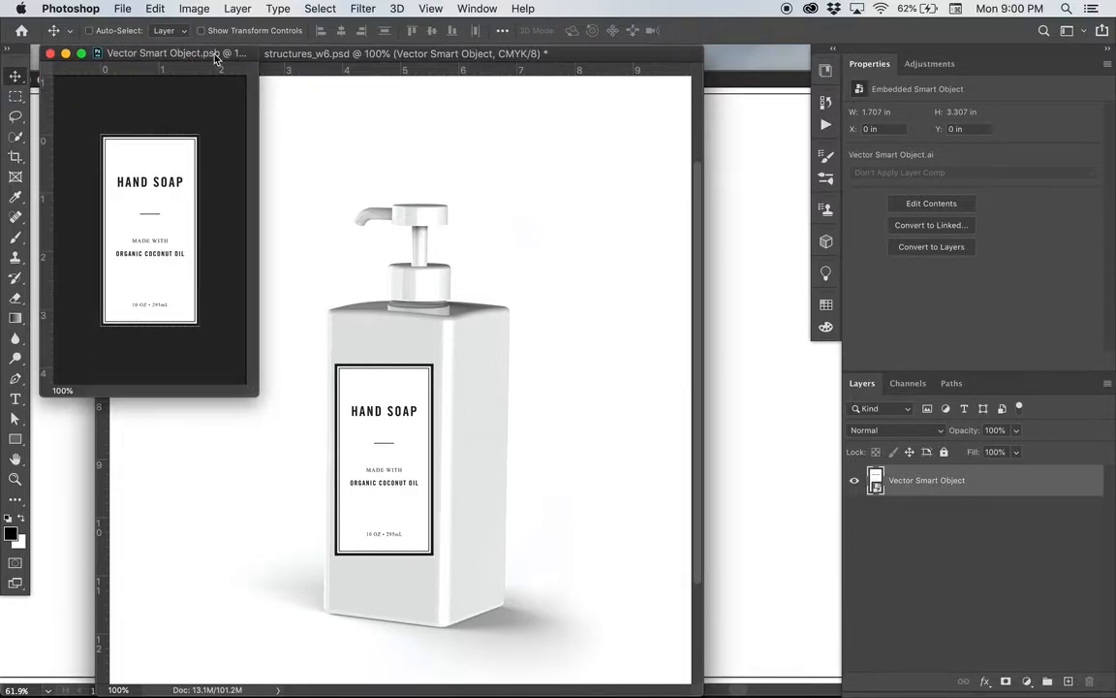
{"action": "left_click_drag", "start_coordinate": [172, 54], "coordinate": [179, 204]}
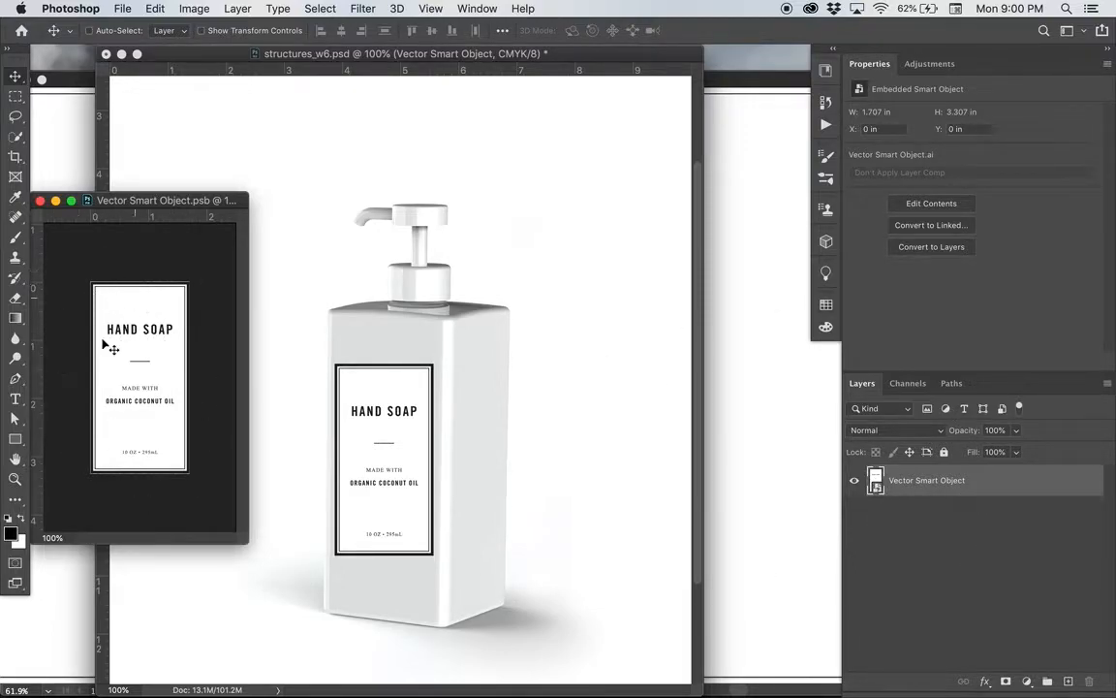
Step: Open the label's nested vector artwork in Illustrator and examine its shapes and text in Outline view
{"action": "double_click", "coordinate": [876, 484]}
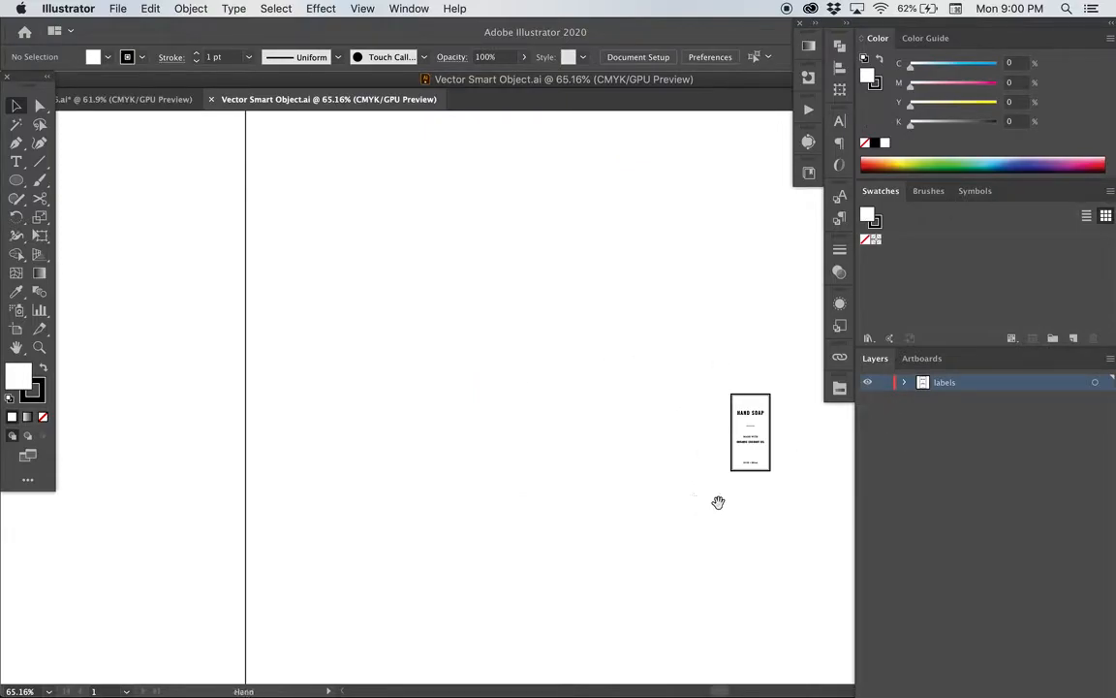
{"action": "left_click_drag", "start_coordinate": [715, 501], "coordinate": [613, 486]}
{"action": "key", "text": "super+y"}
{"action": "key", "text": "super+equal"}
{"action": "key", "text": "super+equal"}
{"action": "key", "text": "super+equal"}
{"action": "key", "text": "super+equal"}
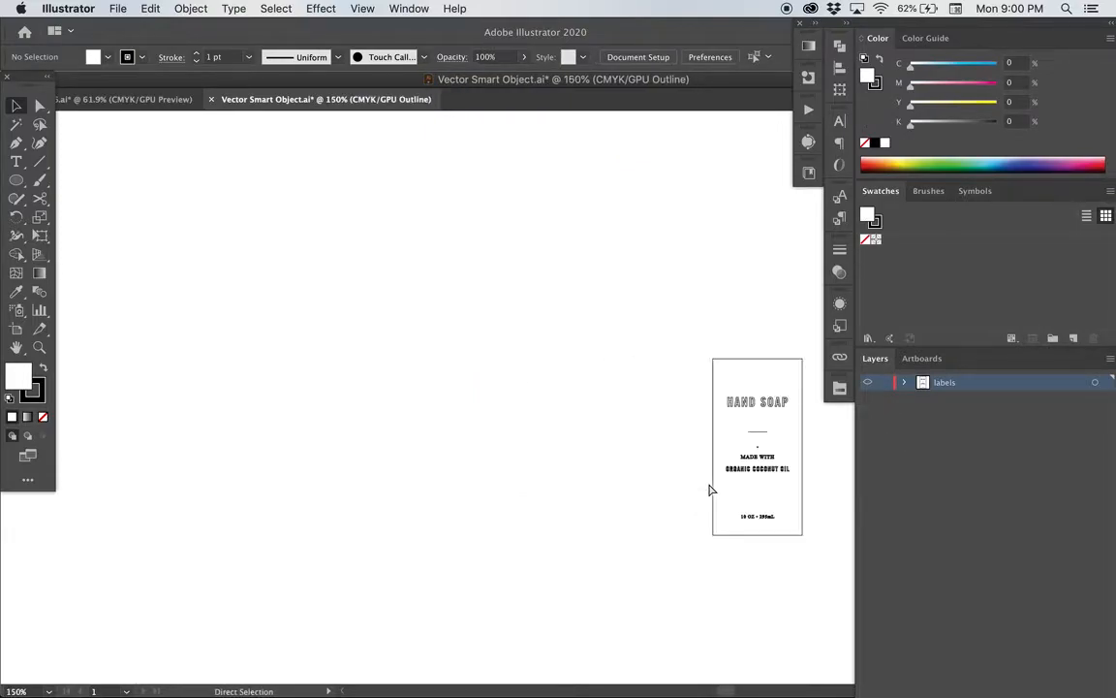
{"action": "left_click_drag", "start_coordinate": [709, 482], "coordinate": [347, 423]}
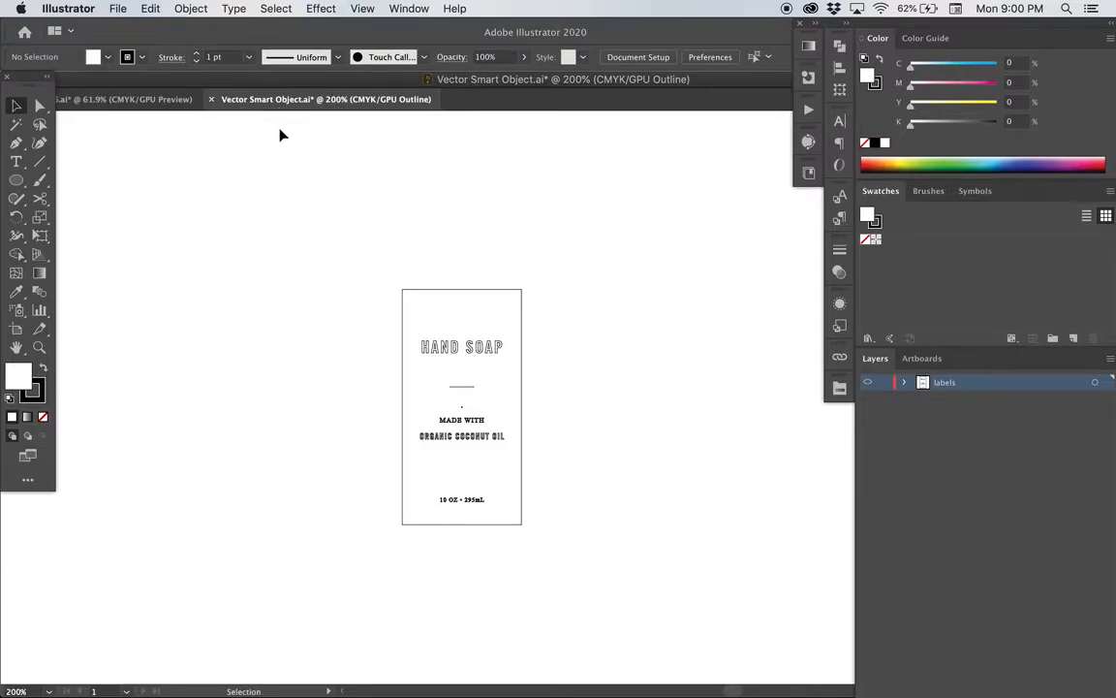
Step: Close the nested vector artwork without saving and switch back to Photoshop
{"action": "key", "text": "super+w"}
{"action": "left_click", "coordinate": [656, 220]}
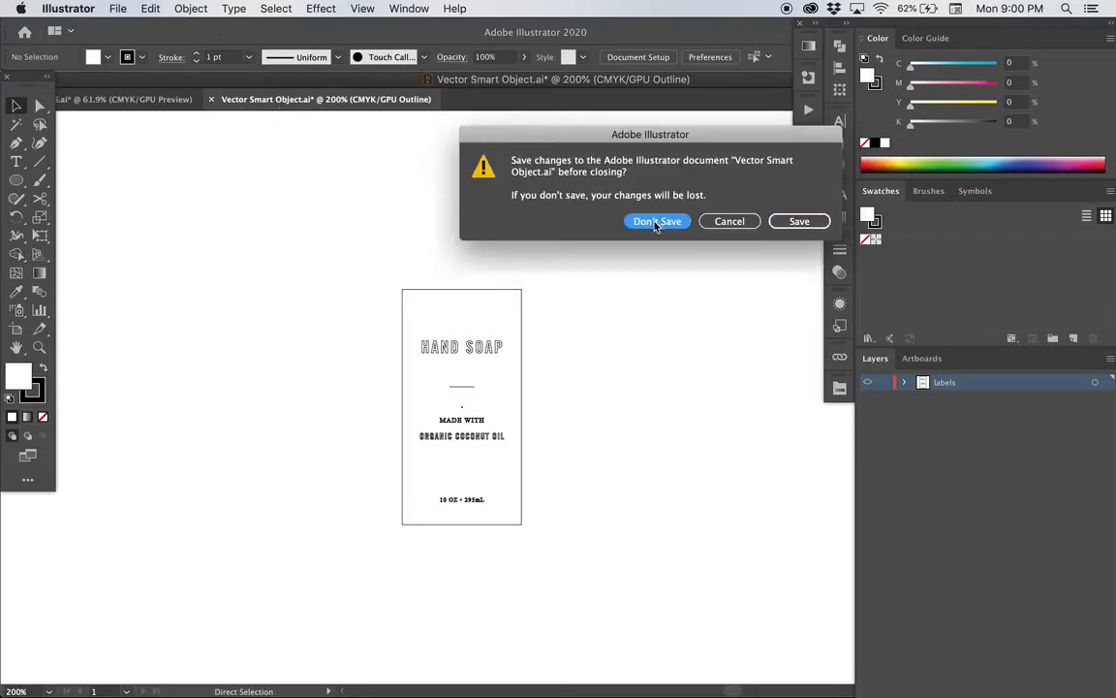
{"action": "key", "text": "super+Tab"}
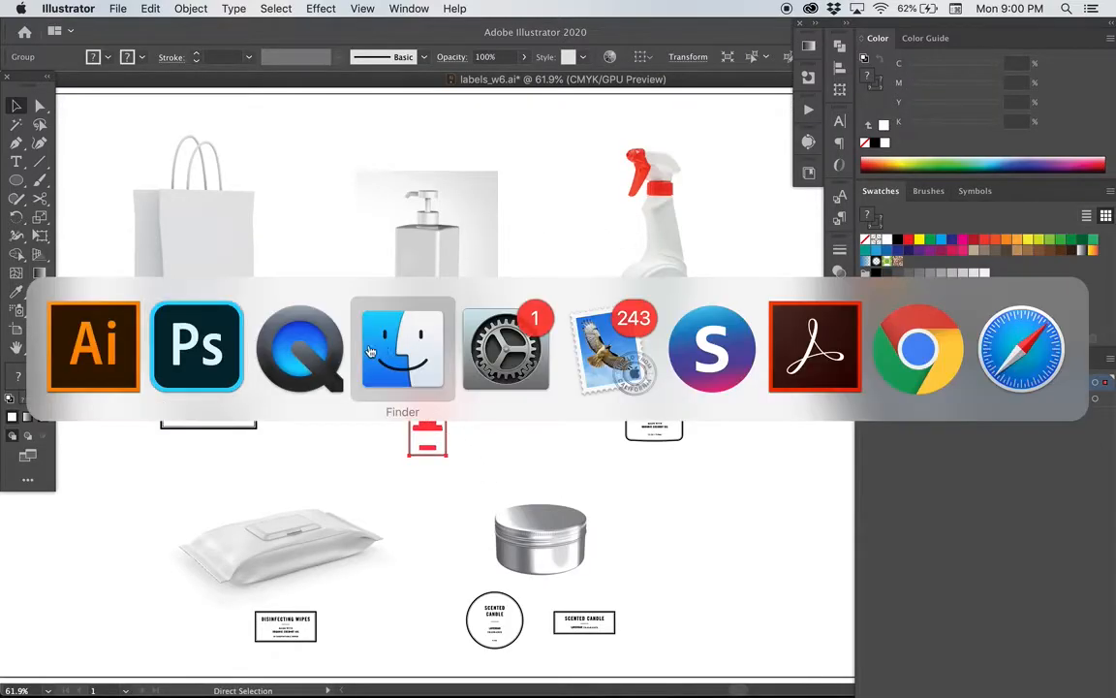
{"action": "left_click", "coordinate": [181, 354]}
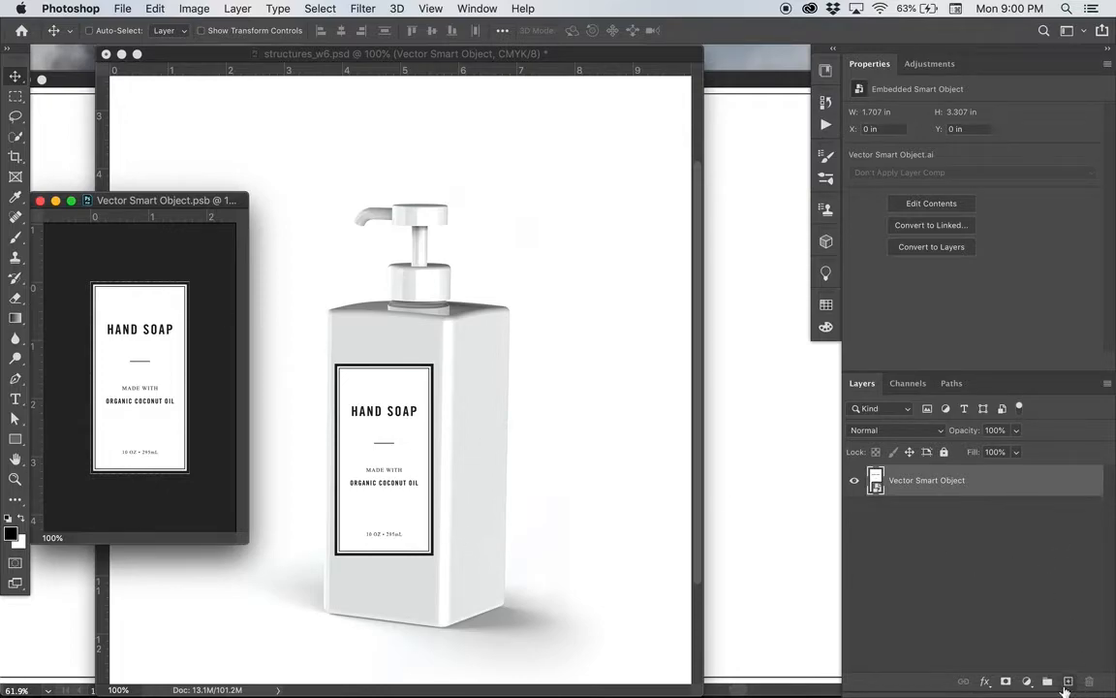
Step: On a new layer in the Smart Object's contents, stamp a hard black 80 px dot below ORGANIC COCONUT OIL and save
{"action": "key", "text": "super+shift+alt+n"}
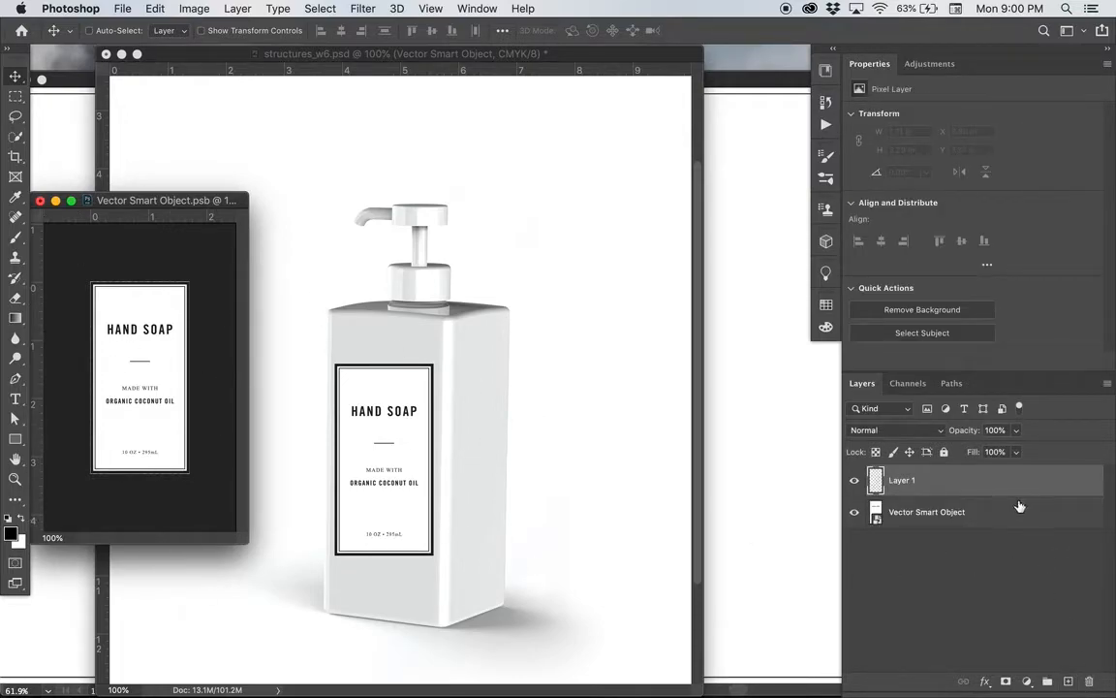
{"action": "key", "text": "b"}
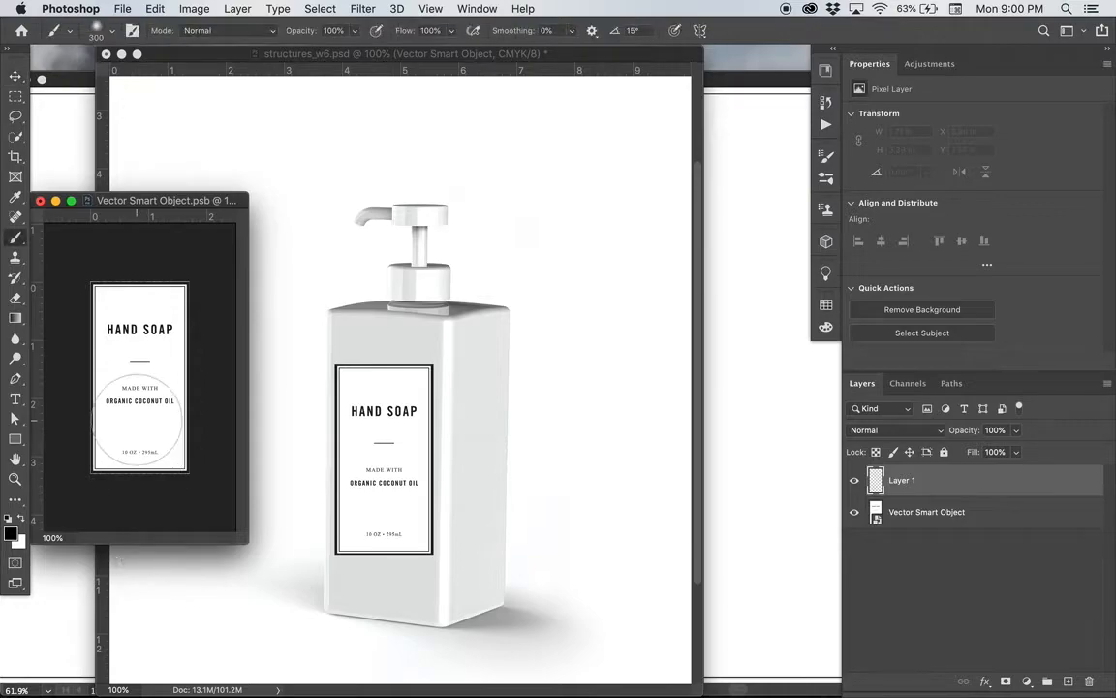
{"action": "key", "text": "bracketleft"}
{"action": "key", "text": "bracketleft"}
{"action": "key", "text": "bracketleft"}
{"action": "key", "text": "bracketleft"}
{"action": "key", "text": "bracketleft"}
{"action": "key", "text": "bracketleft"}
{"action": "key", "text": "bracketleft"}
{"action": "key", "text": "bracketleft"}
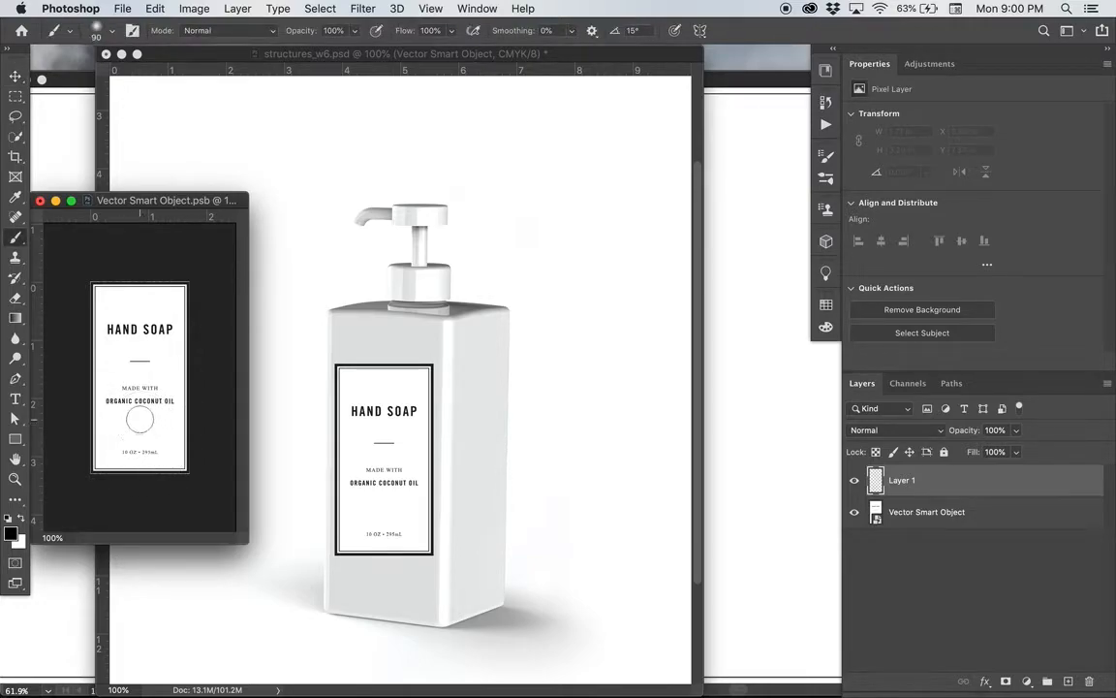
{"action": "key", "text": "shift+bracketright"}
{"action": "key", "text": "shift+bracketright"}
{"action": "key", "text": "shift+bracketright"}
{"action": "key", "text": "shift+bracketright"}
{"action": "left_click", "coordinate": [139, 427]}
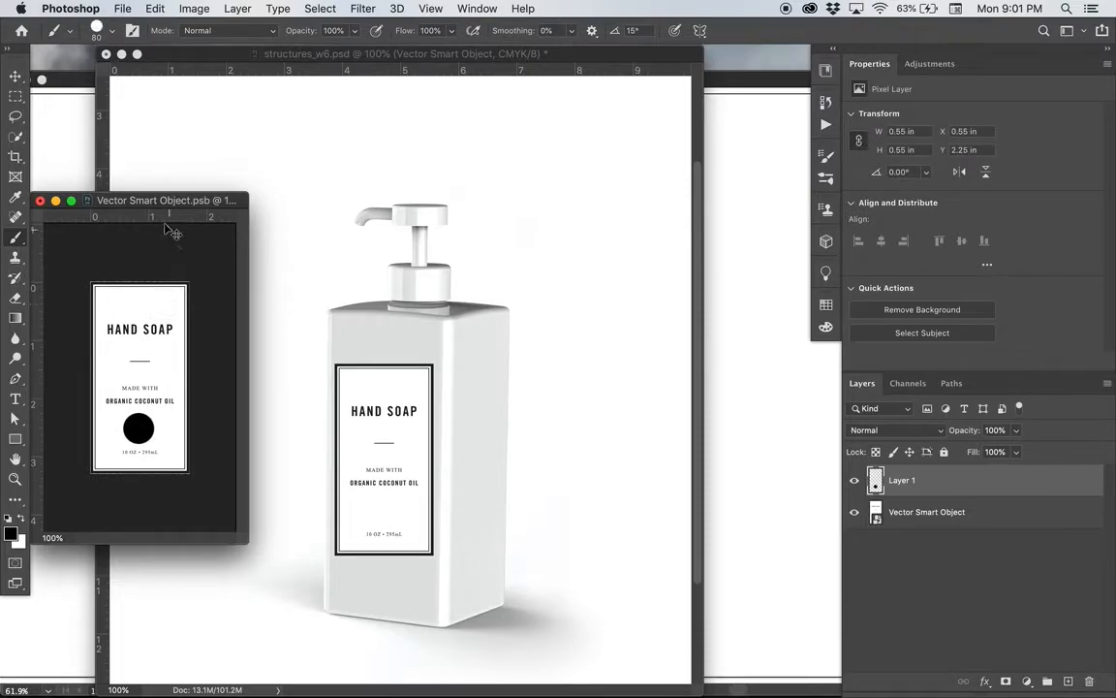
{"action": "key", "text": "super+s"}
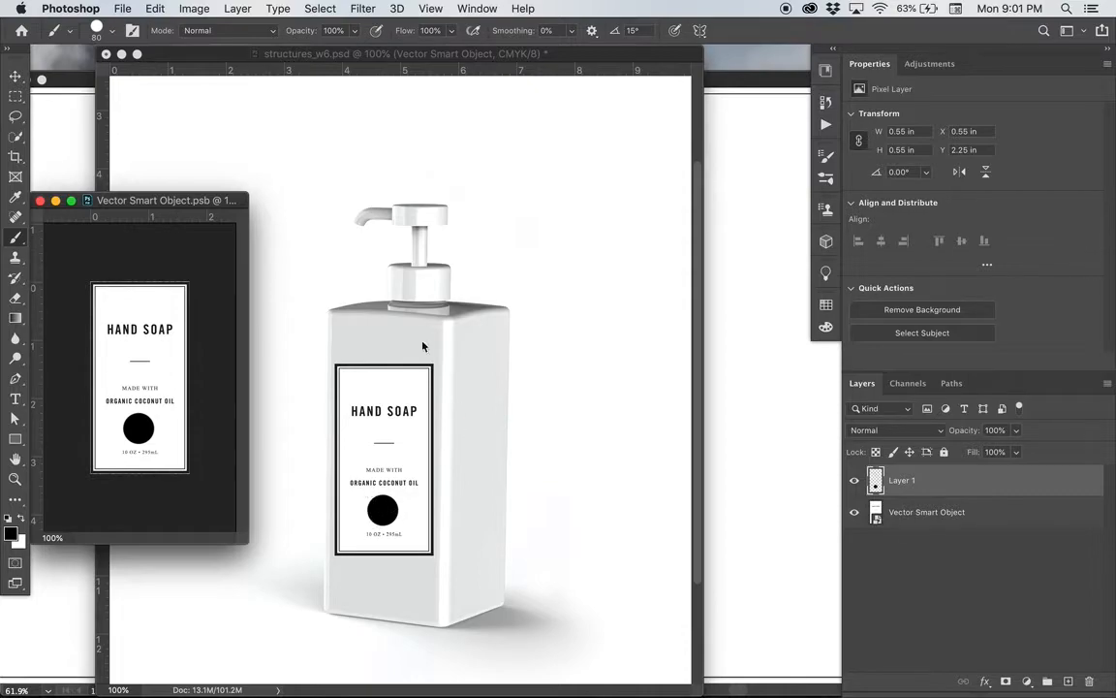
Step: Move the mockup window away from the Smart Object's contents, then open the nested vector label in Illustrator
{"action": "left_click_drag", "start_coordinate": [376, 53], "coordinate": [485, 53]}
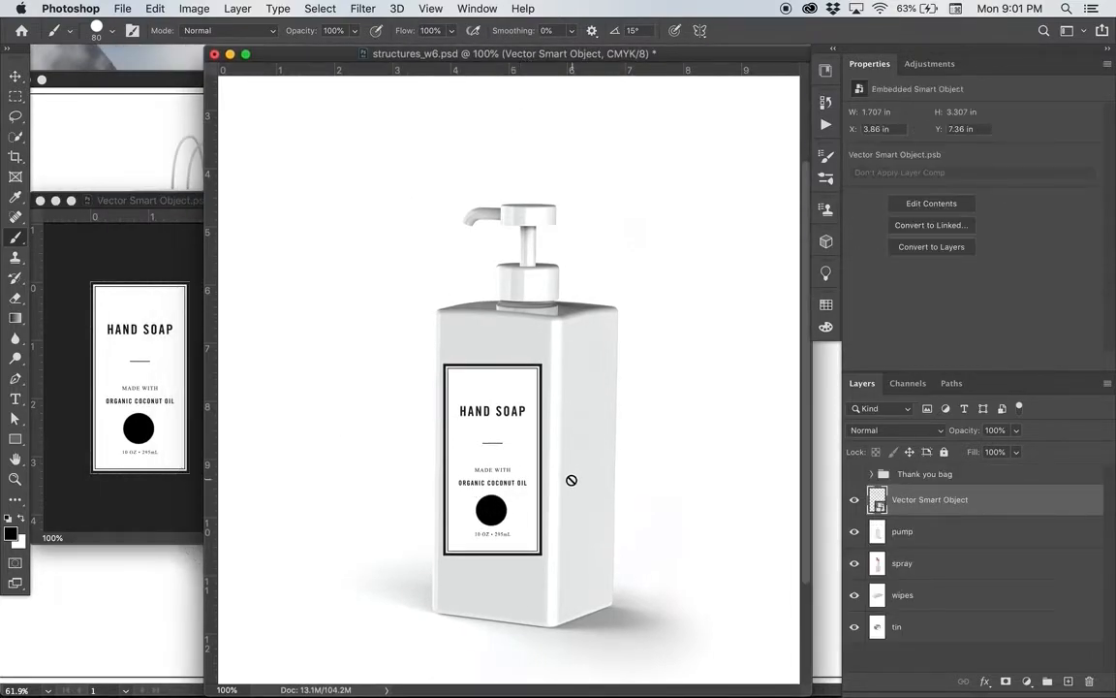
{"action": "left_click", "coordinate": [121, 378]}
{"action": "key", "text": "v"}
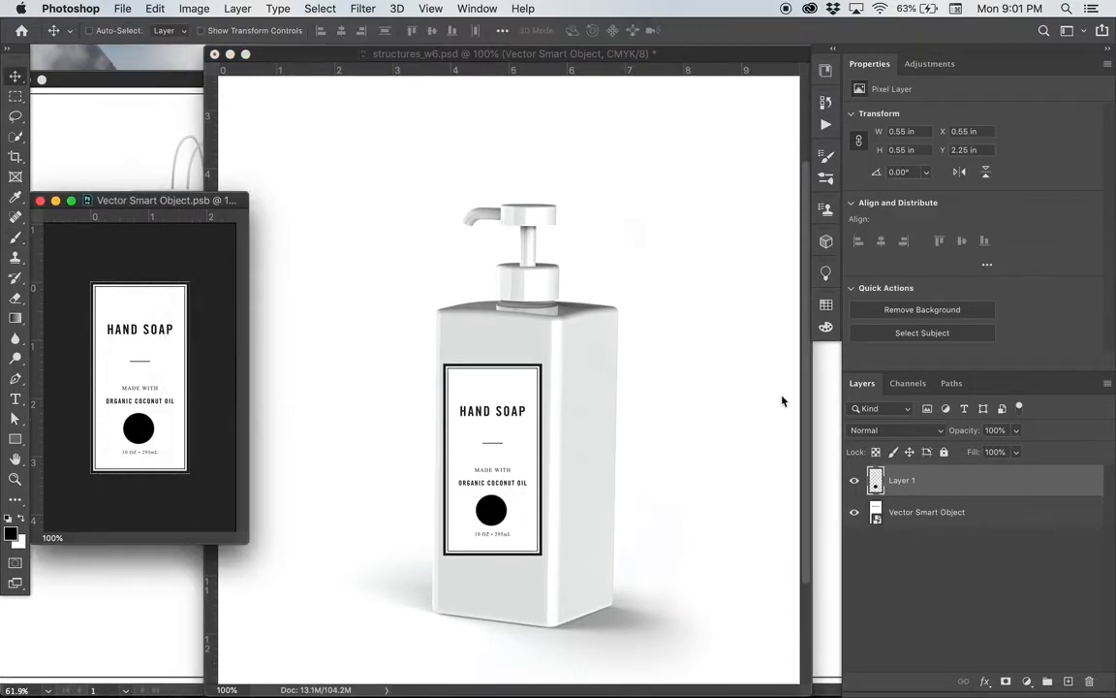
{"action": "double_click", "coordinate": [876, 517]}
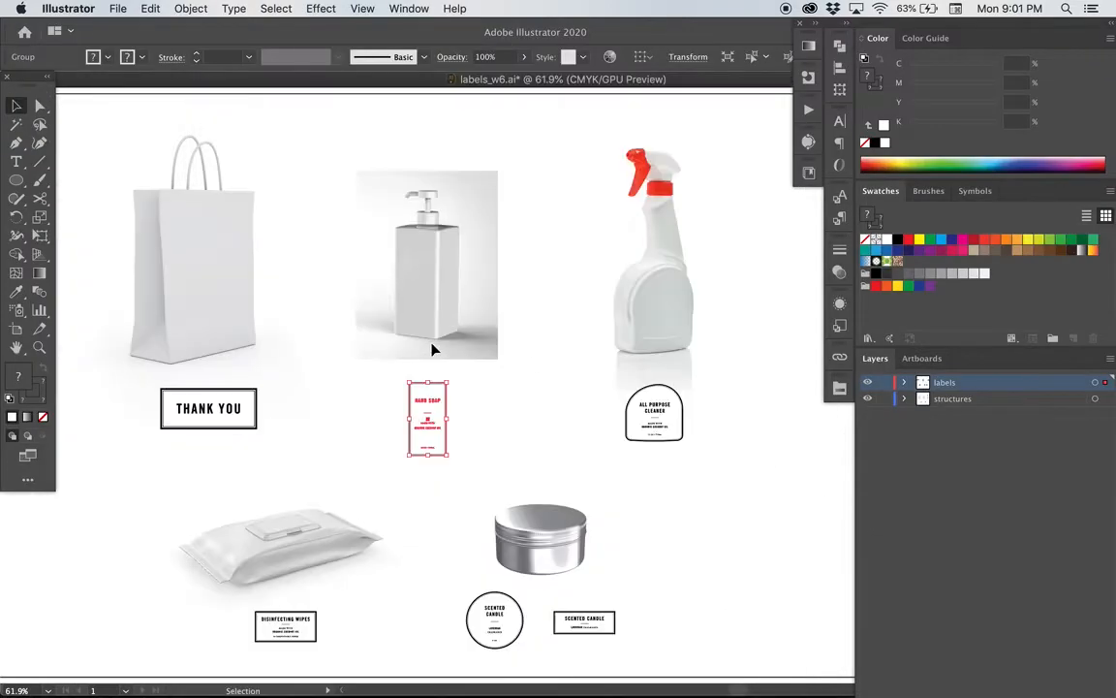
{"action": "left_click", "coordinate": [766, 432]}
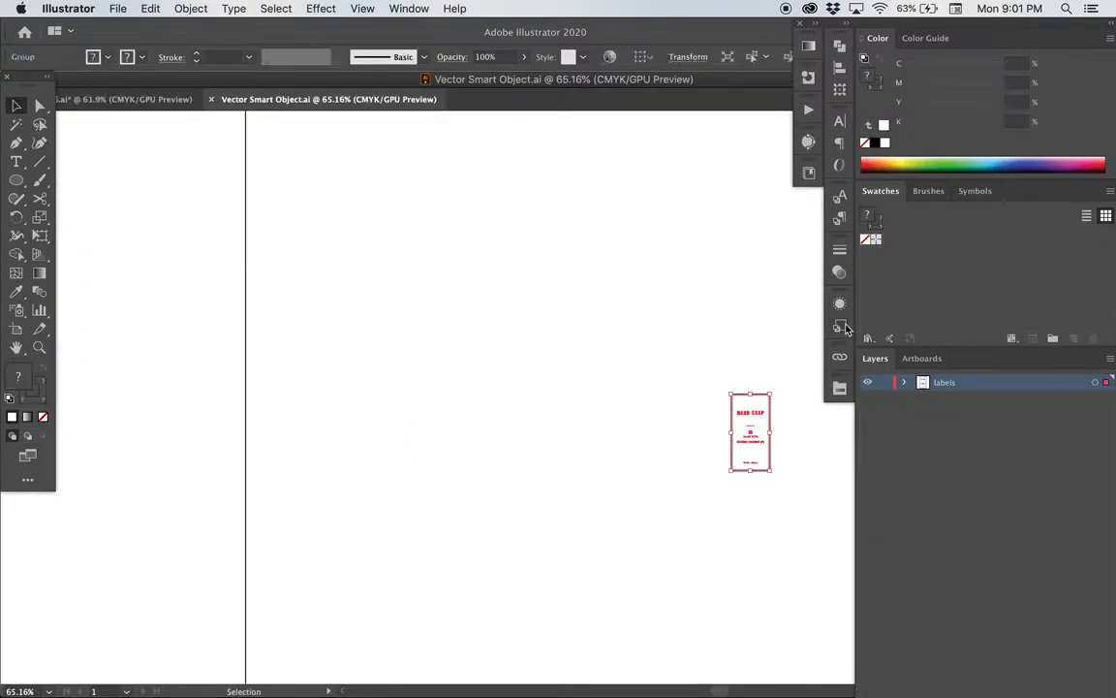
Step: Recolor the label's rectangular border stroke red (M 88.63, Y 100), save the artwork, and switch to Photoshop
{"action": "key", "text": "a"}
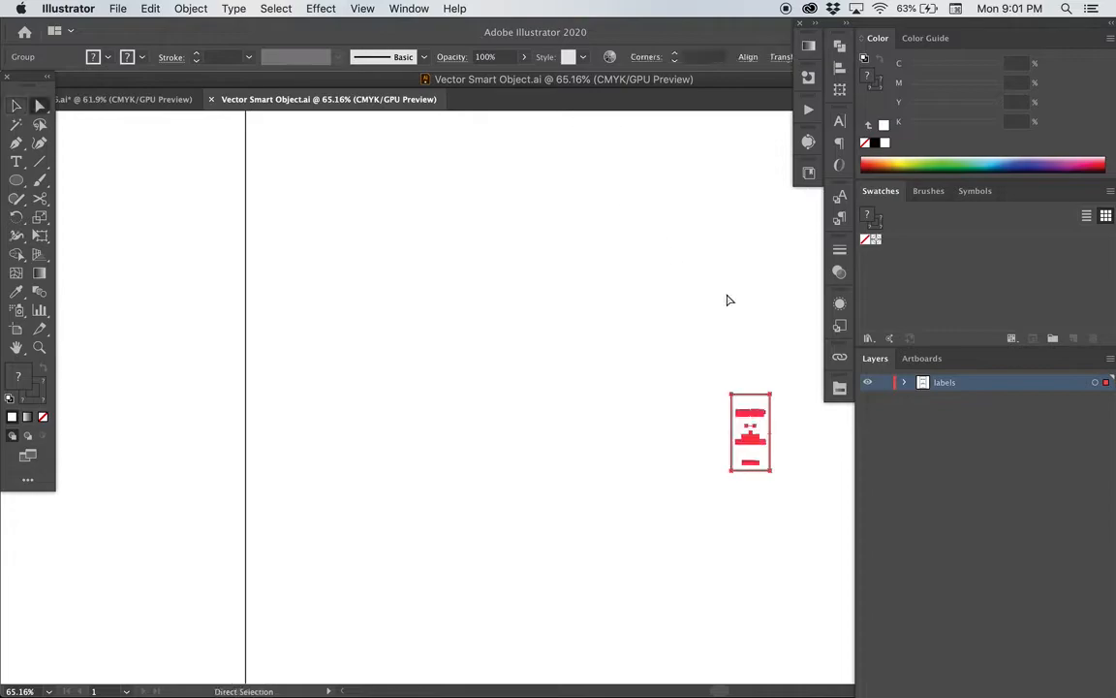
{"action": "left_click", "coordinate": [724, 293]}
{"action": "left_click", "coordinate": [754, 396]}
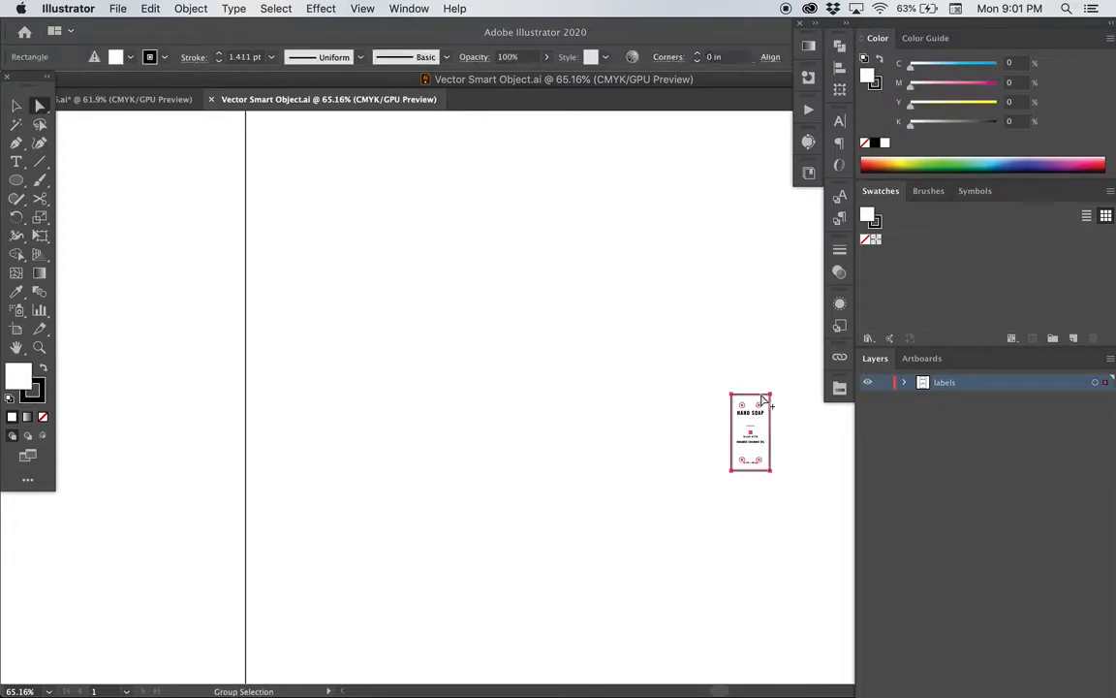
{"action": "left_click", "coordinate": [873, 167]}
{"action": "key", "text": "super+h"}
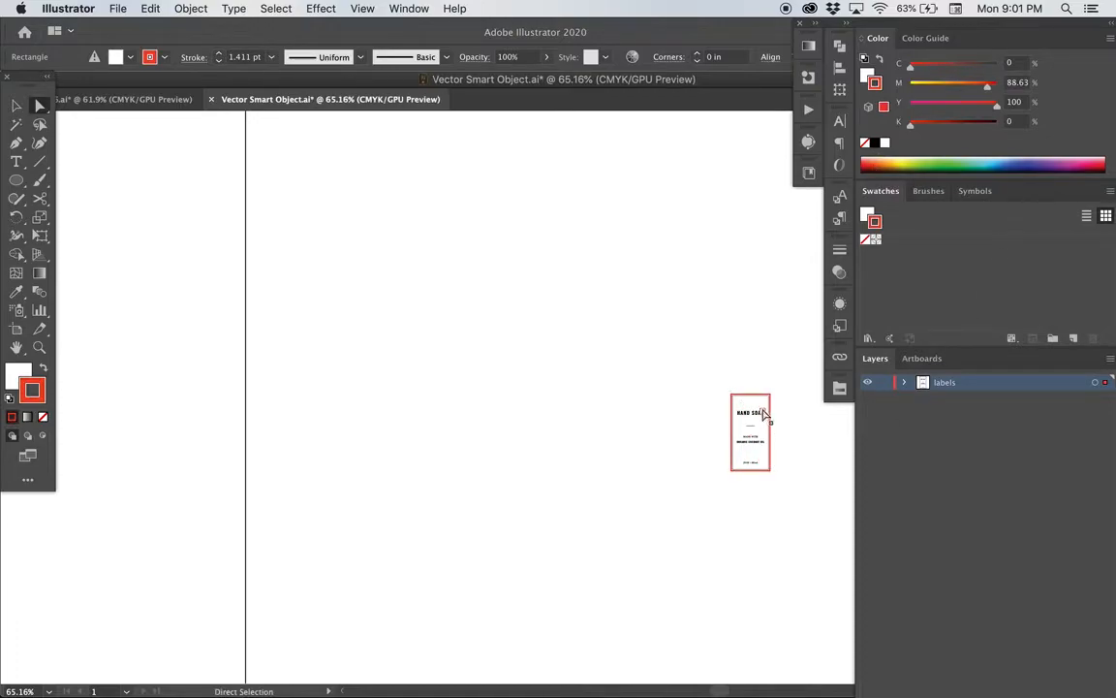
{"action": "key", "text": "super+s"}
{"action": "key", "text": "super+Tab"}
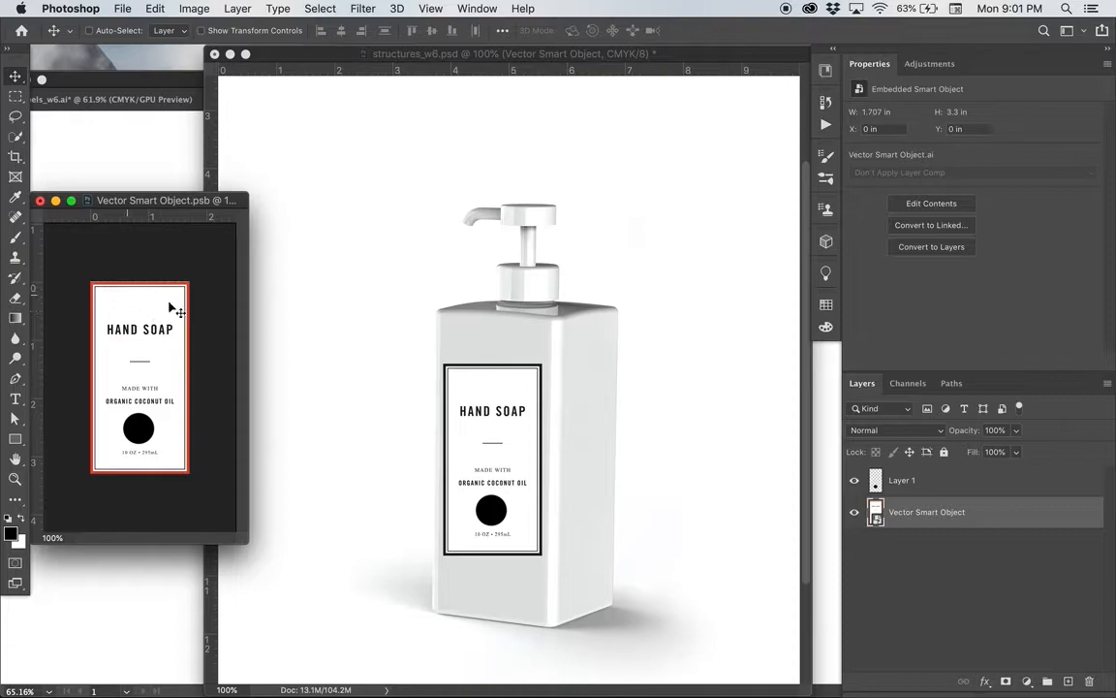
Step: Close the Smart Object's contents without saving and revert the mockup to its latest Convert to Smart Object history state
{"action": "left_click", "coordinate": [39, 202]}
{"action": "left_click", "coordinate": [514, 255]}
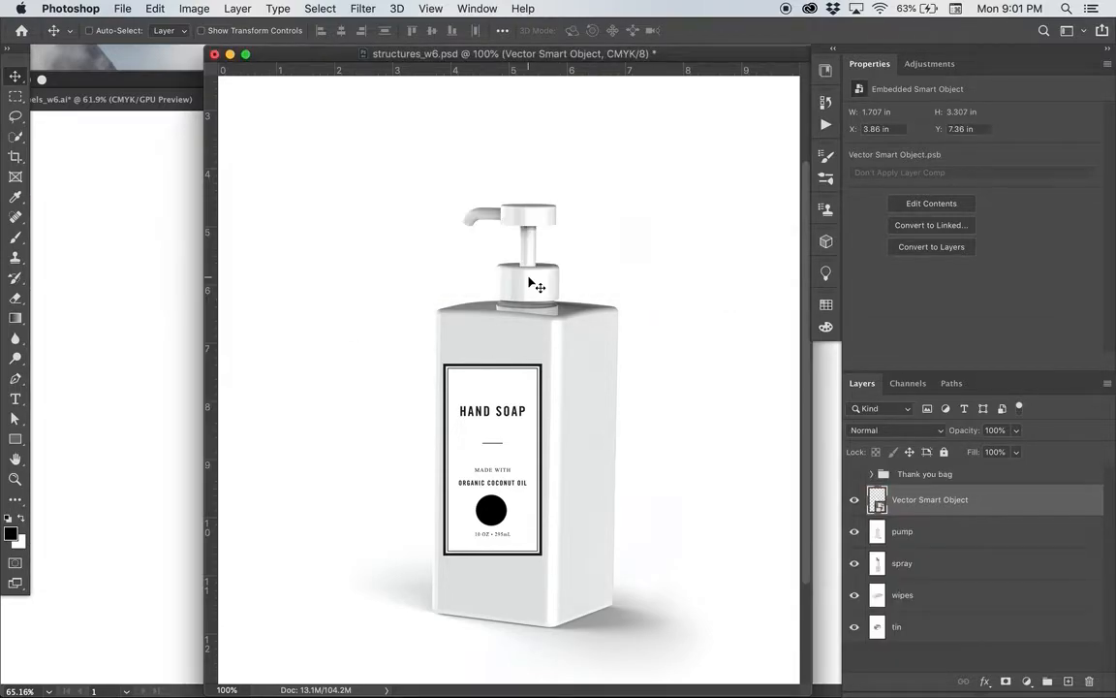
{"action": "left_click", "coordinate": [826, 103]}
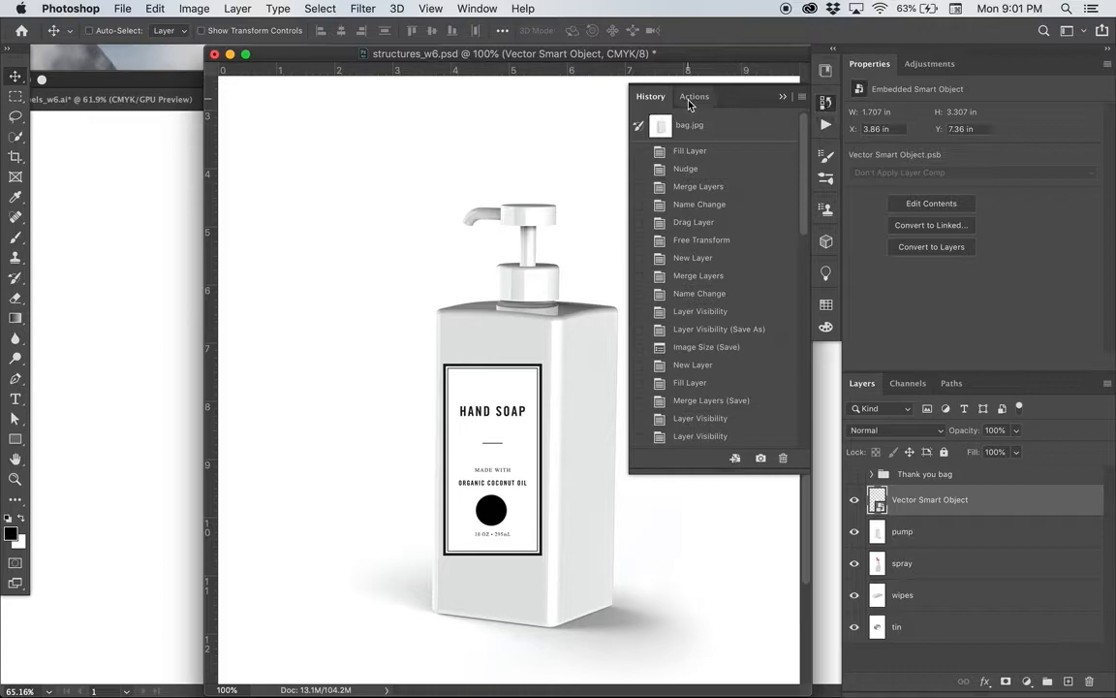
{"action": "scroll", "coordinate": [706, 425], "scroll_direction": "down", "scroll_amount": 10}
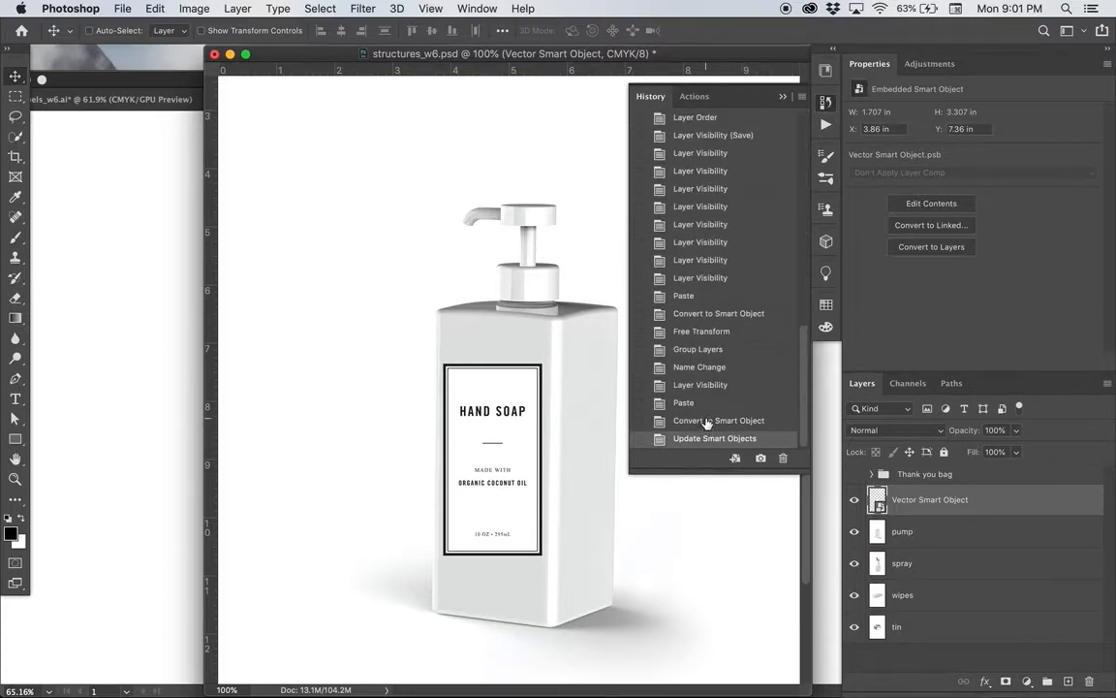
{"action": "left_click", "coordinate": [706, 422]}
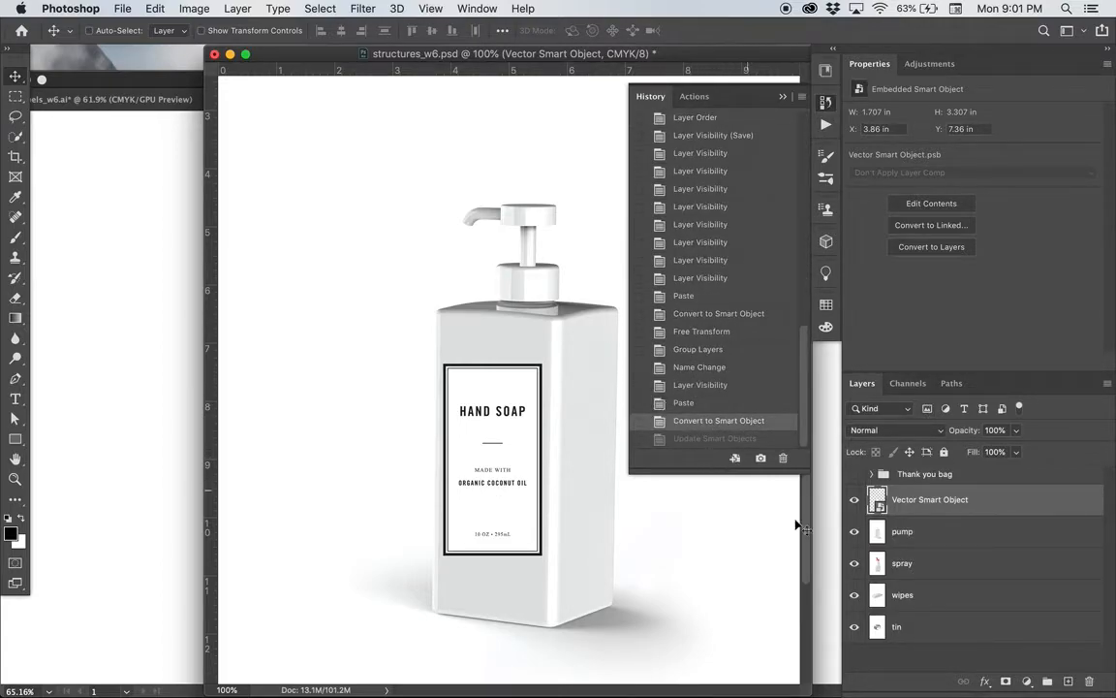
{"action": "left_click", "coordinate": [827, 101]}
Step: Free-transform the hand soap label, skewing its top and right edges to an angle of about 4.81° to match the pump bottle's front face
{"action": "key", "text": "super+t"}
{"action": "mouse_move", "coordinate": [539, 368]}
{"action": "left_mouse_down"}
{"action": "mouse_move", "coordinate": [564, 378]}
{"action": "mouse_move", "coordinate": [550, 378]}
{"action": "left_mouse_up"}
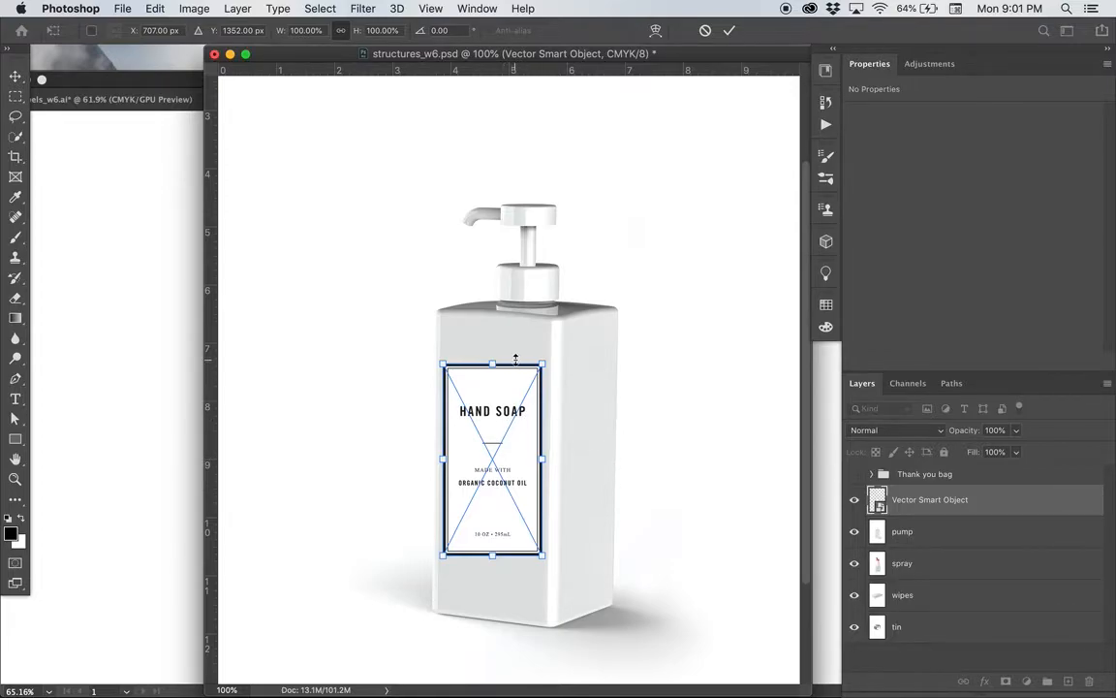
{"action": "key", "text": "super+plus"}
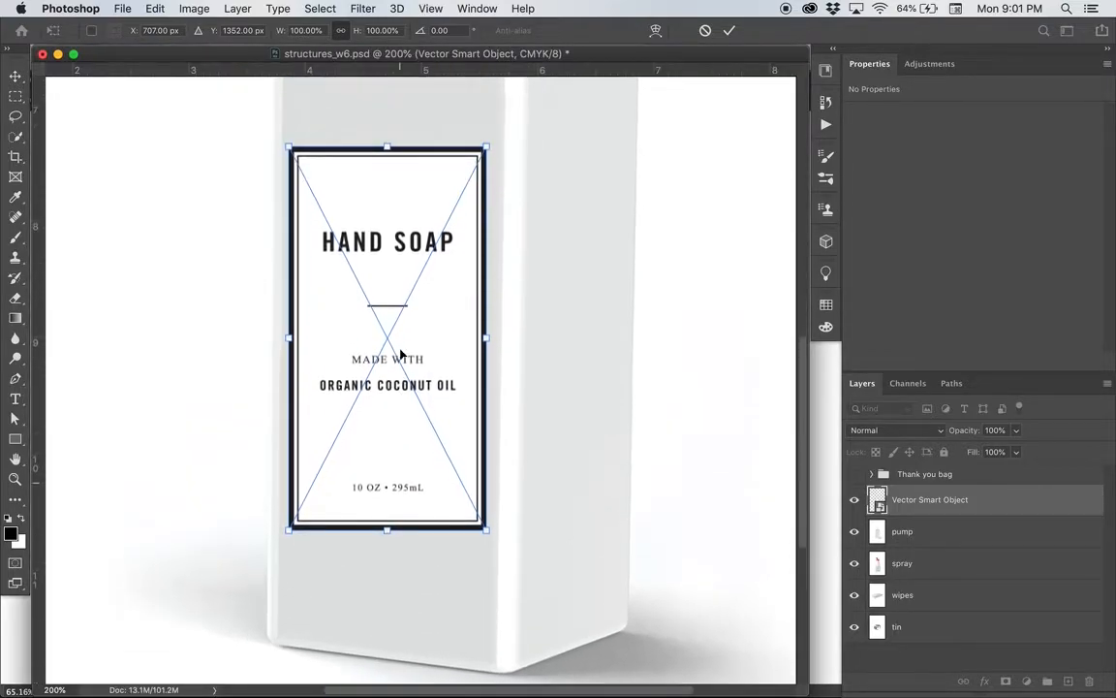
{"action": "scroll", "coordinate": [400, 354], "scroll_direction": "up", "scroll_amount": 2}
{"action": "scroll", "coordinate": [392, 190], "scroll_direction": "up", "scroll_amount": 1}
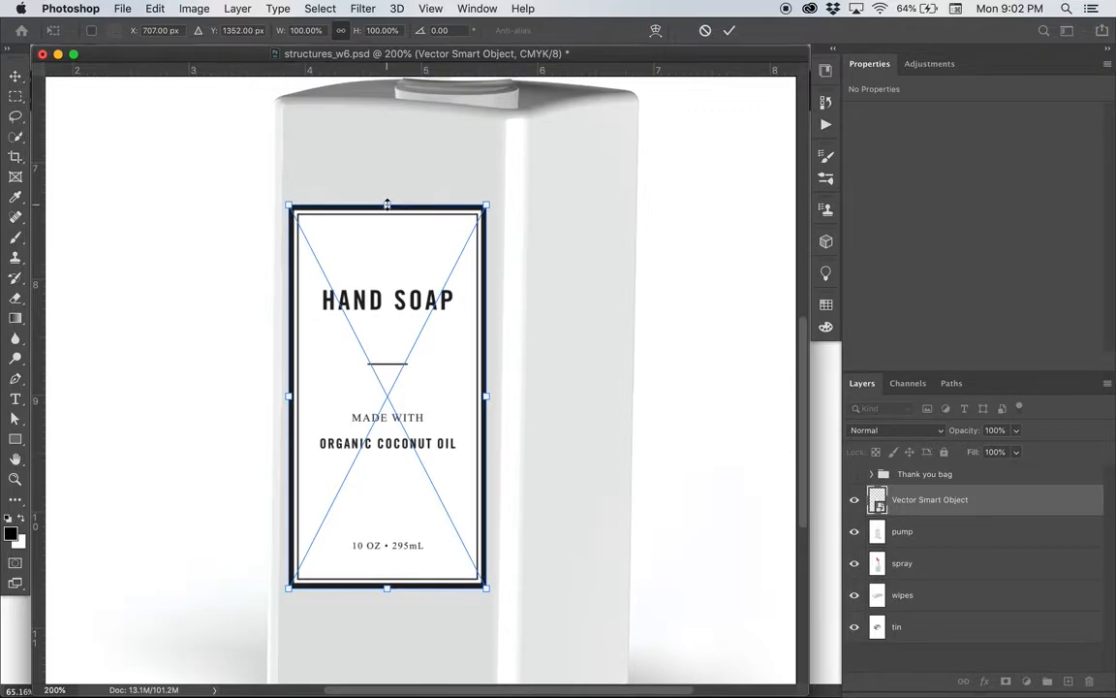
{"action": "left_click_drag", "start_coordinate": [387, 204], "coordinate": [391, 211]}
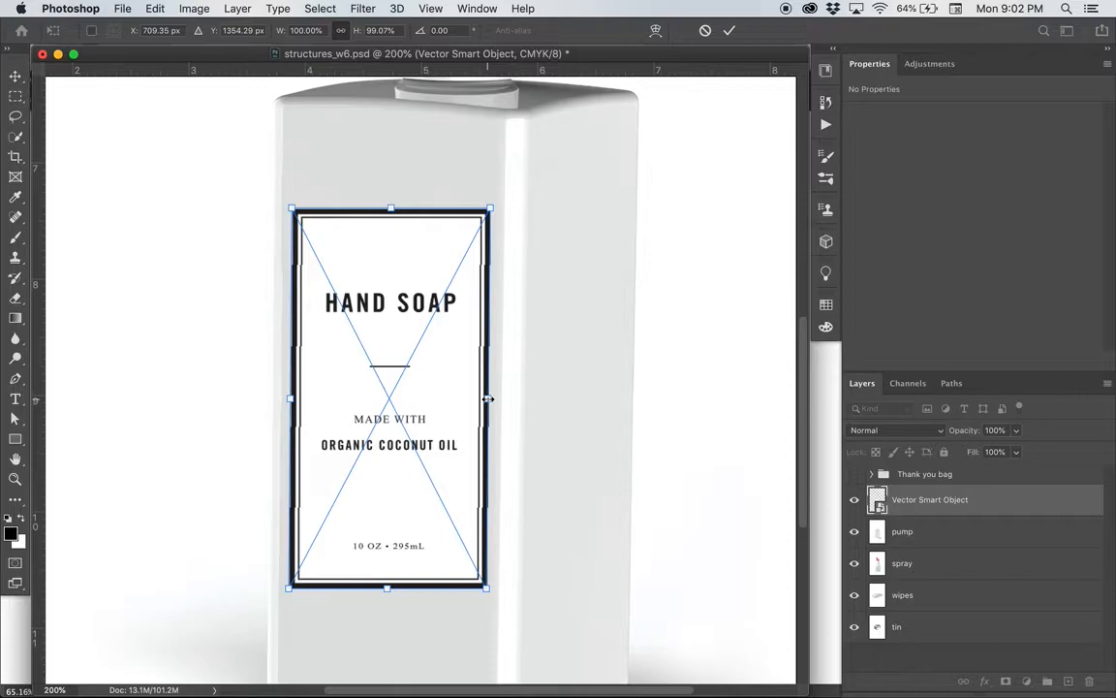
{"action": "left_click_drag", "start_coordinate": [488, 398], "coordinate": [484, 419]}
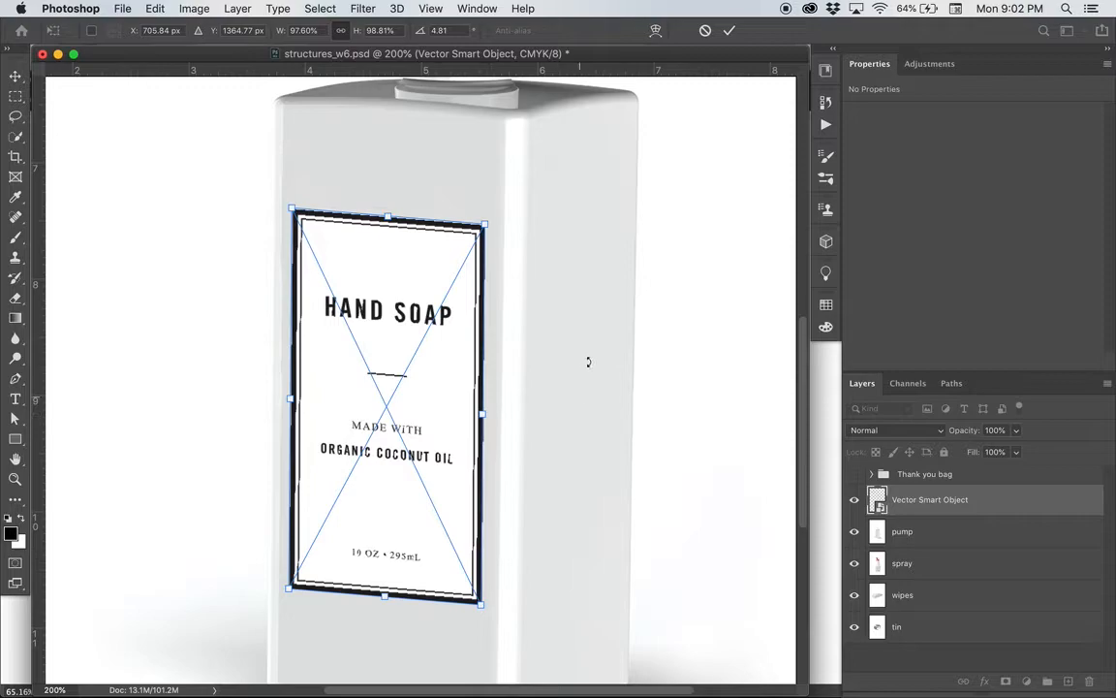
Step: Pull the hand soap label's lower-right corner down to about 100.38% height to follow the bottle's base, and apply the transform
{"action": "key", "text": "super+minus"}
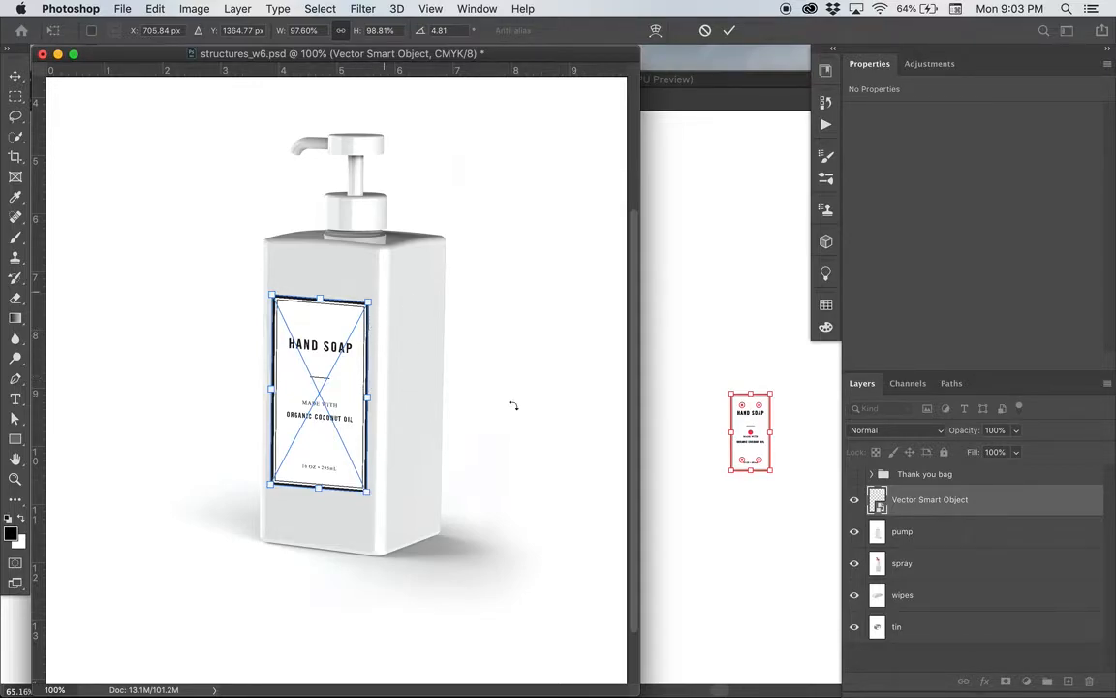
{"action": "key", "text": "super+equal"}
{"action": "scroll", "coordinate": [686, 601], "scroll_direction": "down", "scroll_amount": 4}
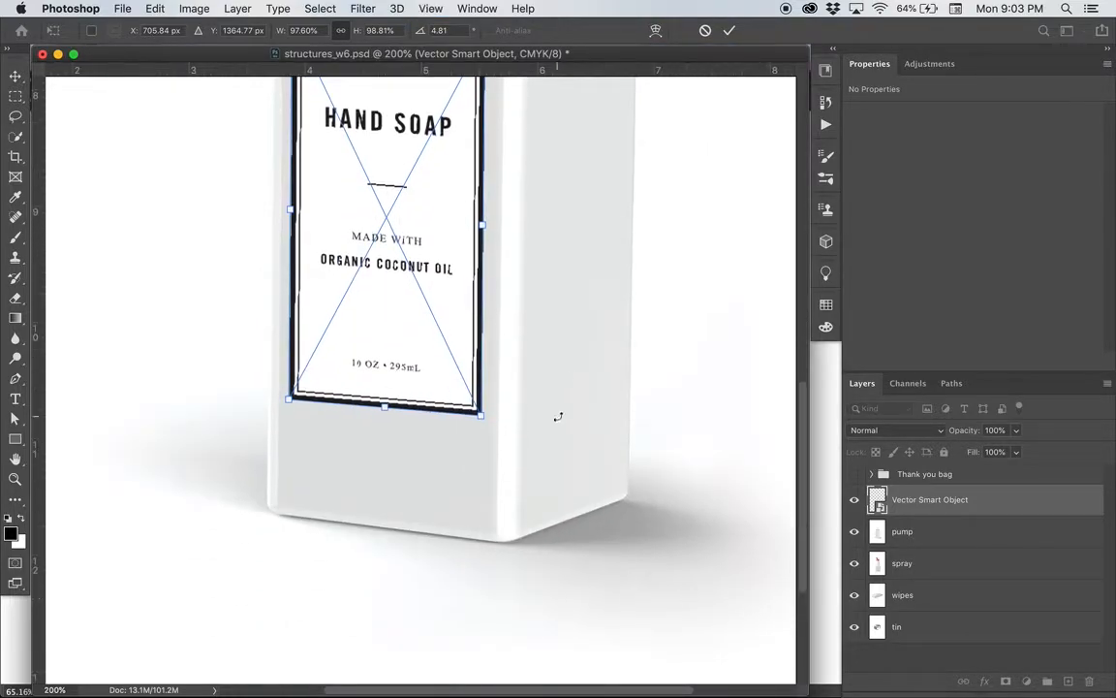
{"action": "scroll", "coordinate": [558, 417], "scroll_direction": "up", "scroll_amount": 2}
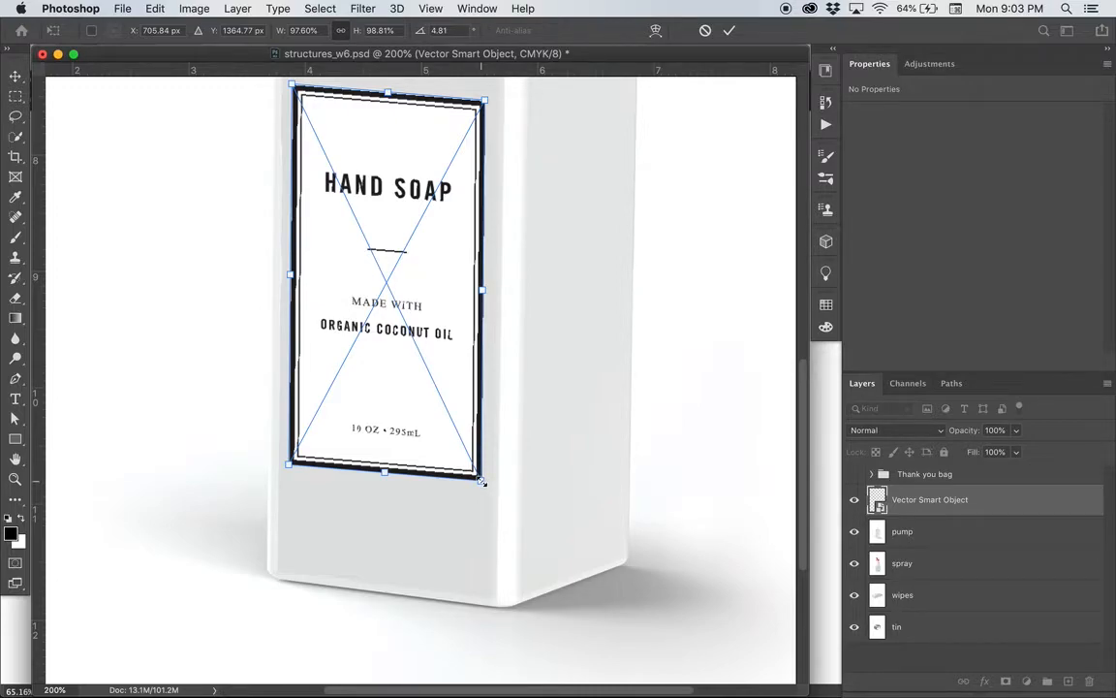
{"action": "left_click_drag", "start_coordinate": [481, 482], "coordinate": [481, 492]}
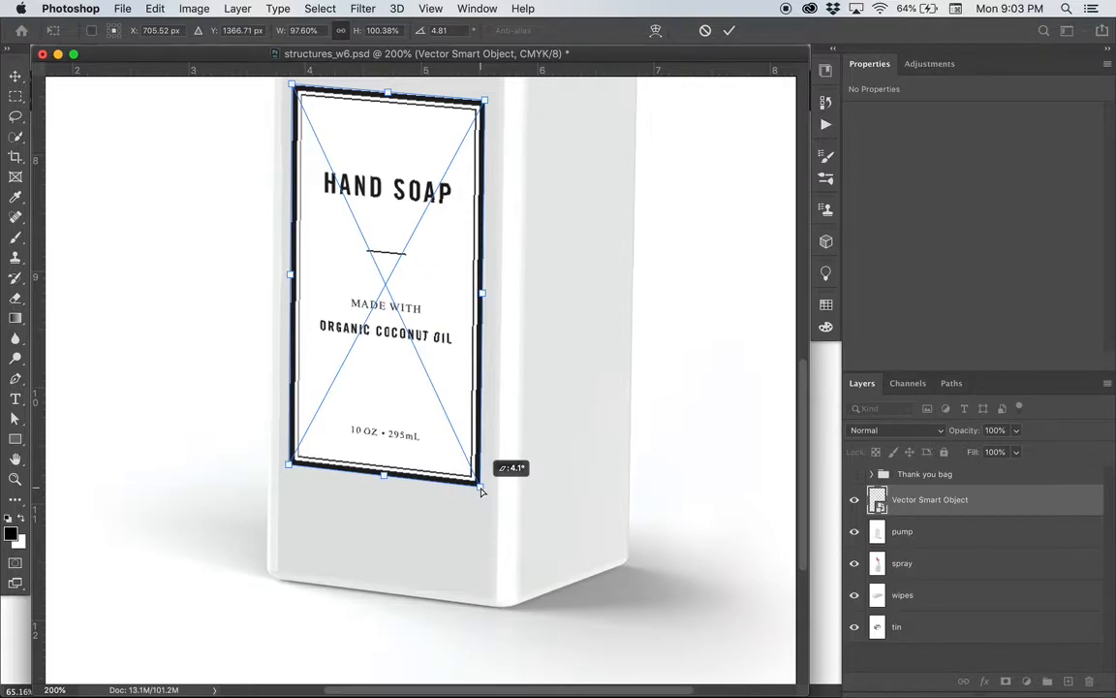
{"action": "left_click_drag", "start_coordinate": [480, 492], "coordinate": [481, 492]}
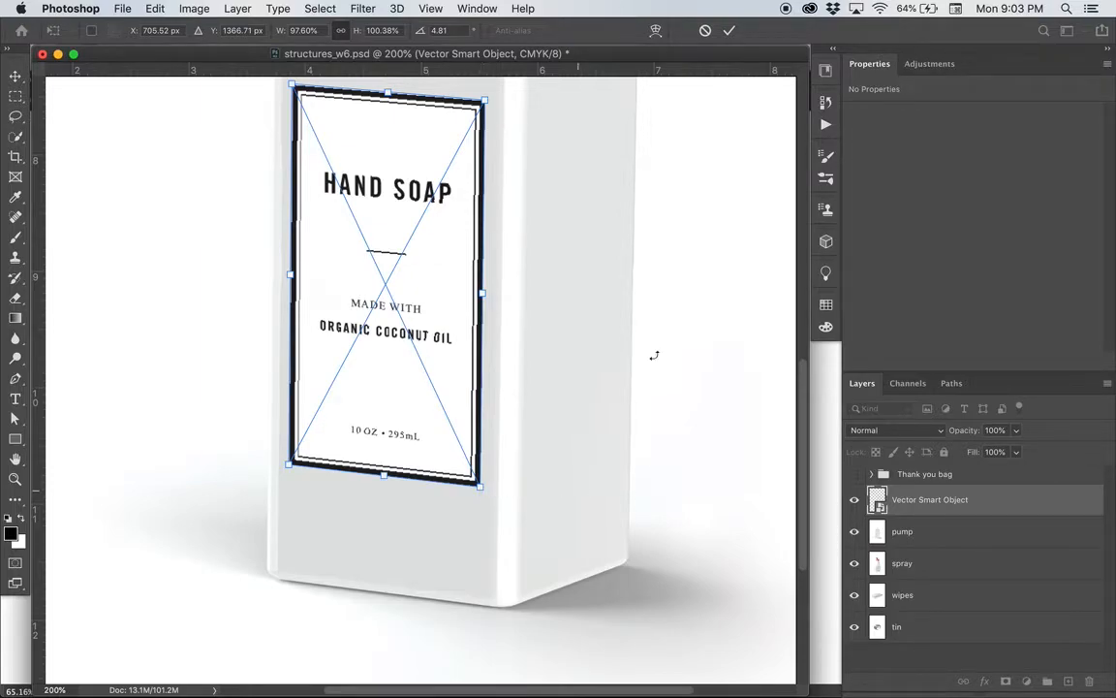
{"action": "scroll", "coordinate": [642, 309], "scroll_direction": "up", "scroll_amount": 5}
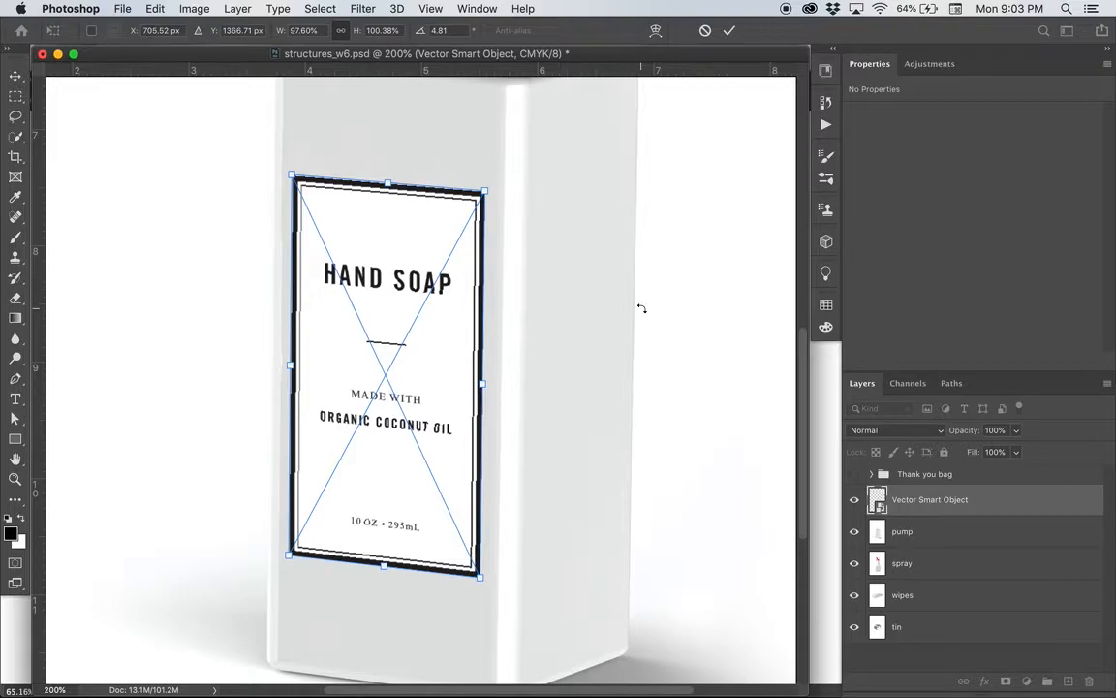
{"action": "key", "text": "Return"}
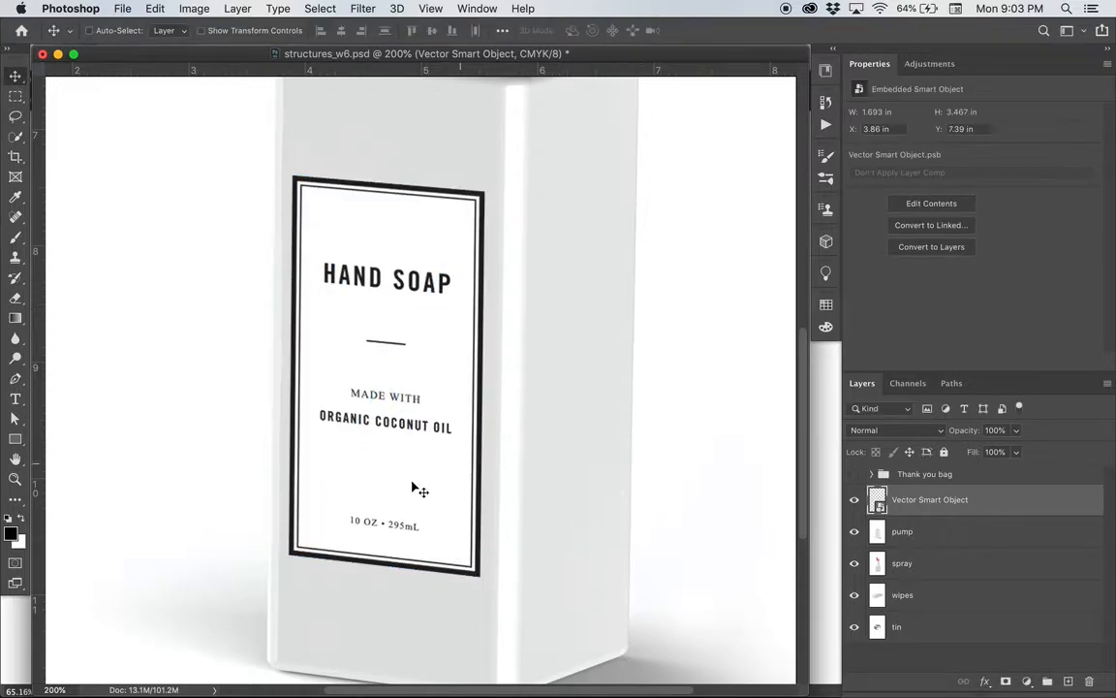
Step: Move the hand soap label up and slightly right on the bottle's front face, to X 3.88 in, Y 7.08 in
{"action": "key", "text": "super+minus"}
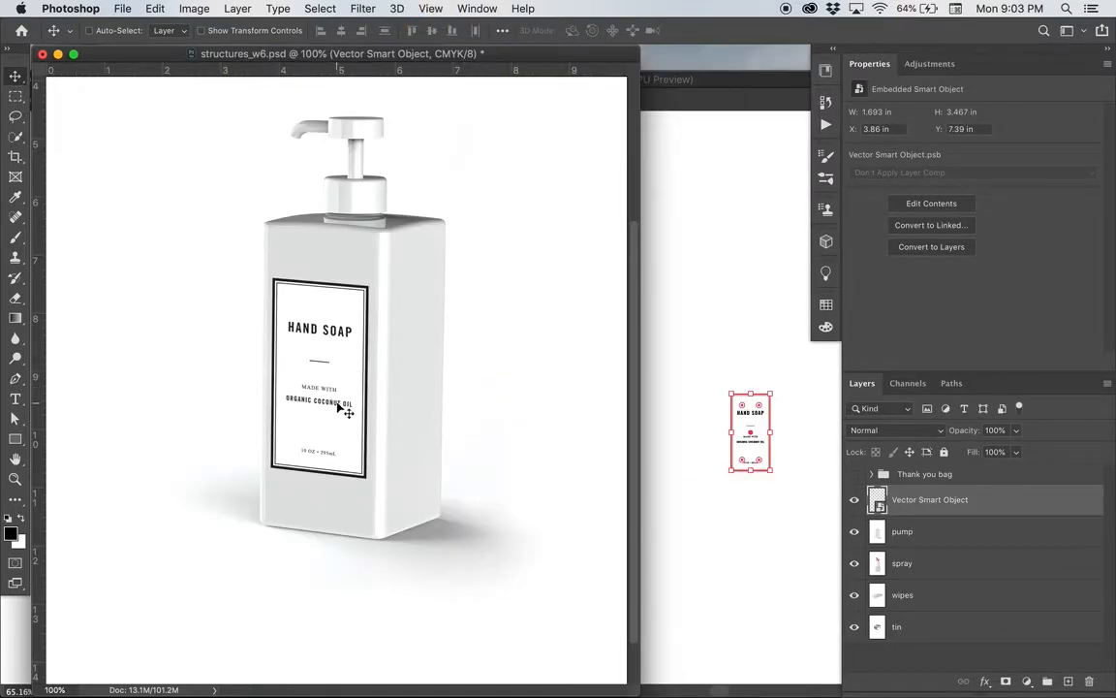
{"action": "left_click_drag", "start_coordinate": [341, 409], "coordinate": [341, 397]}
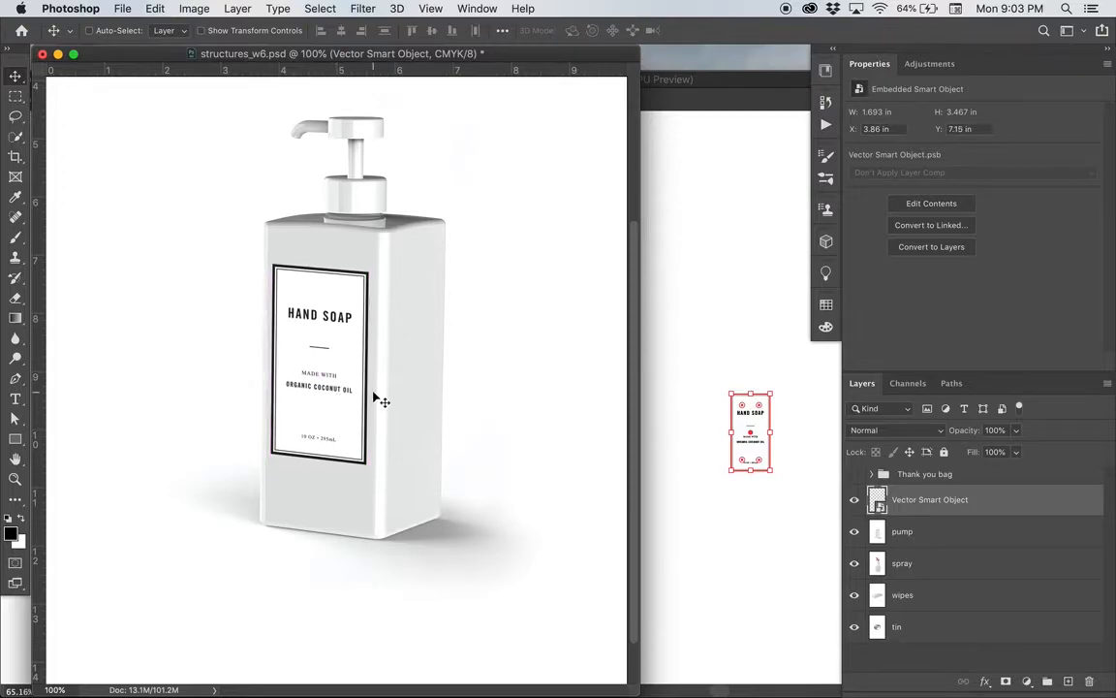
{"action": "key", "text": "Right"}
{"action": "key", "text": "Up"}
{"action": "key", "text": "Up"}
{"action": "key", "text": "Up"}
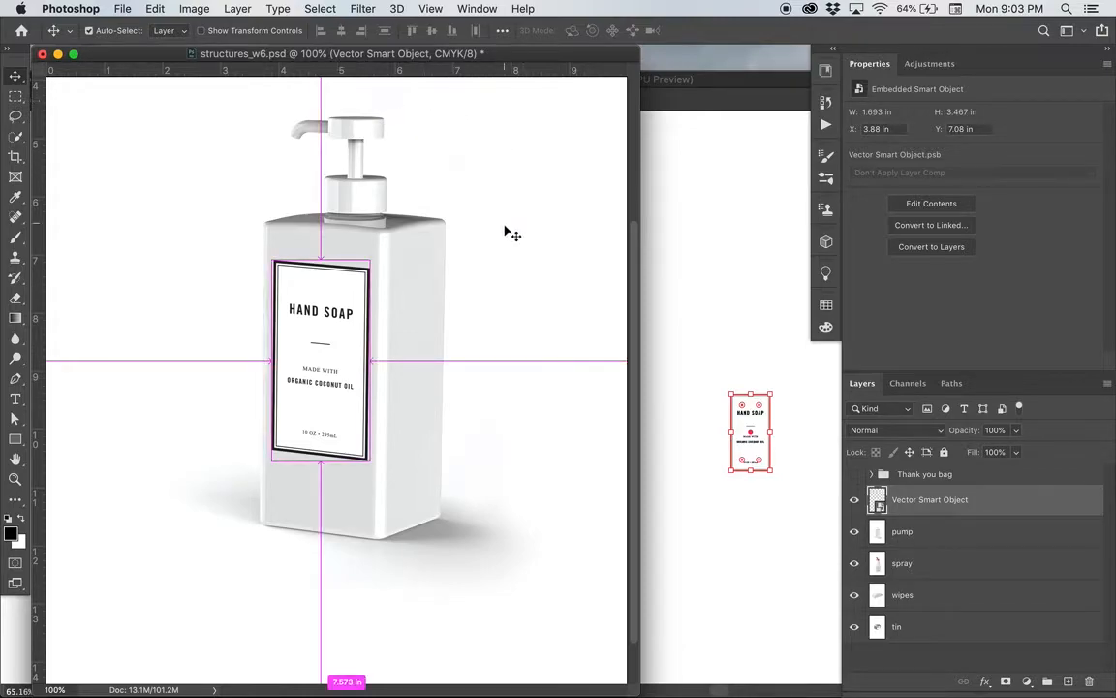
Step: Save the mockup document as a new layered Photoshop file in Downloads, named with the surname followed by _w6
{"action": "key", "text": "super+s"}
{"action": "key", "text": "Tab"}
{"action": "key", "text": "Tab"}
{"action": "key", "text": "Return"}
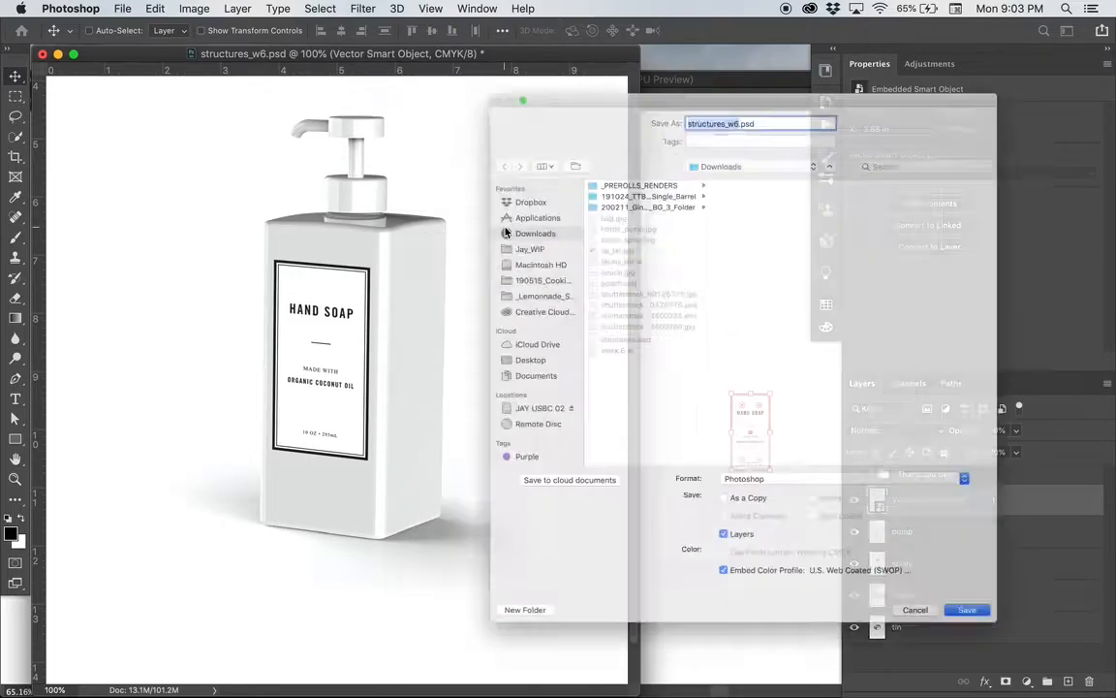
{"action": "type", "text": "lomabrd"}
{"action": "key", "text": "BackSpace"}
{"action": "key", "text": "BackSpace"}
{"action": "key", "text": "BackSpace"}
{"action": "key", "text": "BackSpace"}
{"action": "type", "text": "bardo"}
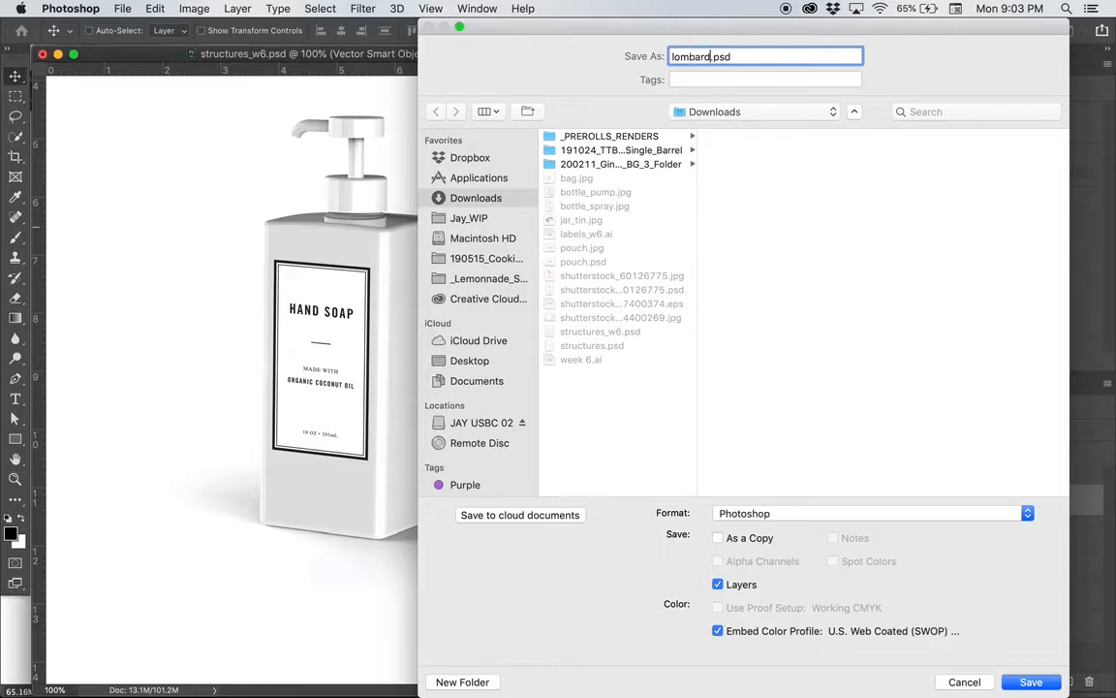
{"action": "type", "text": "_w6"}
{"action": "left_click", "coordinate": [1031, 683]}
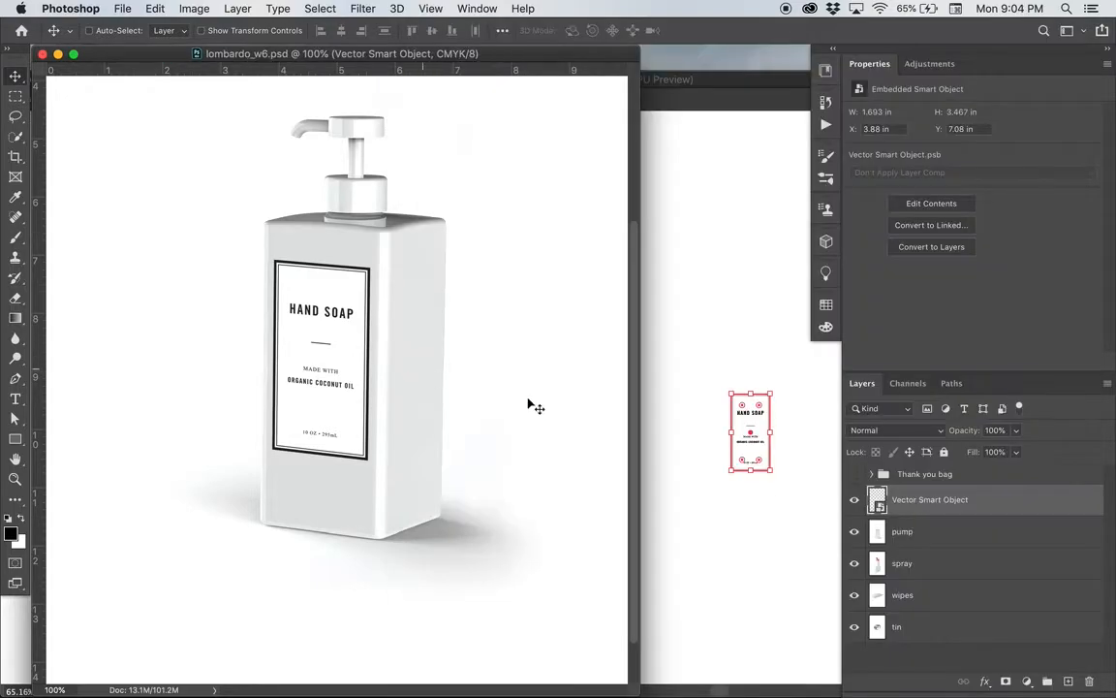
Step: Group the hand soap label with the pump layer, name the group soap, and hide it
{"action": "left_click", "coordinate": [914, 535], "text": "shift"}
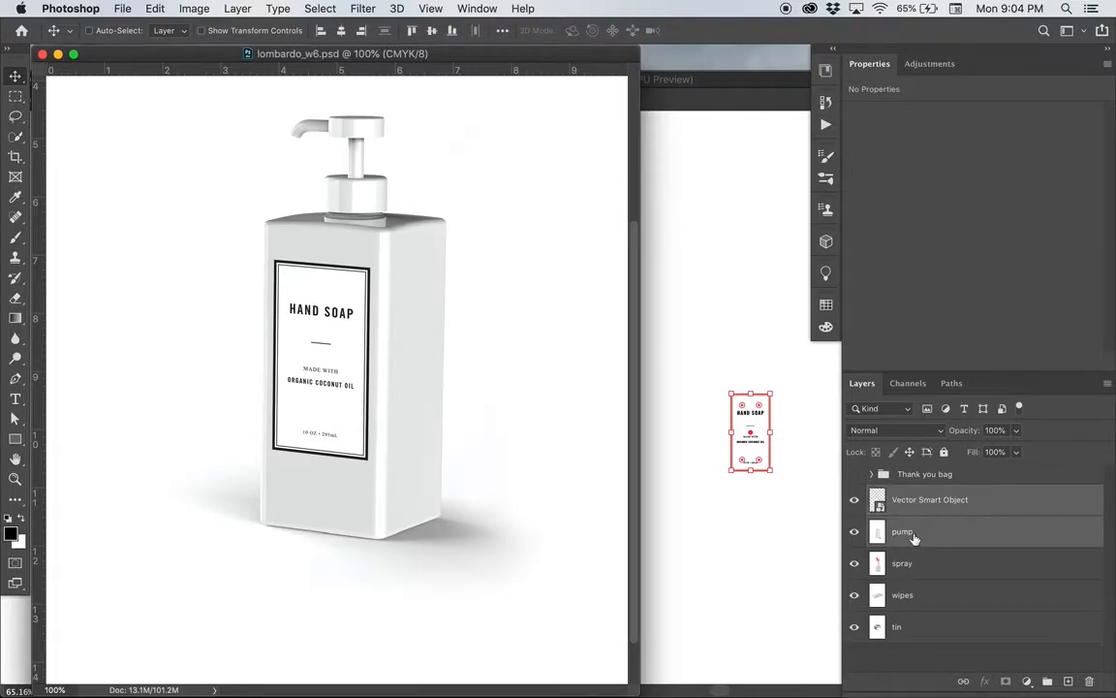
{"action": "key", "text": "super+g"}
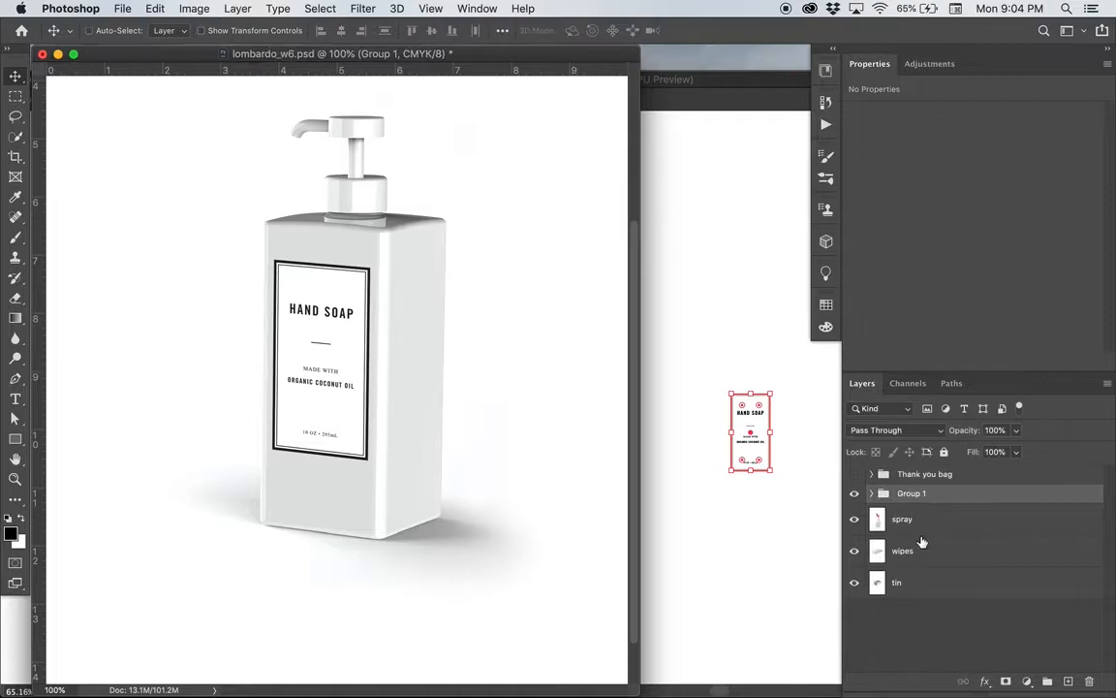
{"action": "double_click", "coordinate": [911, 493]}
{"action": "type", "text": "soap"}
{"action": "key", "text": "Return"}
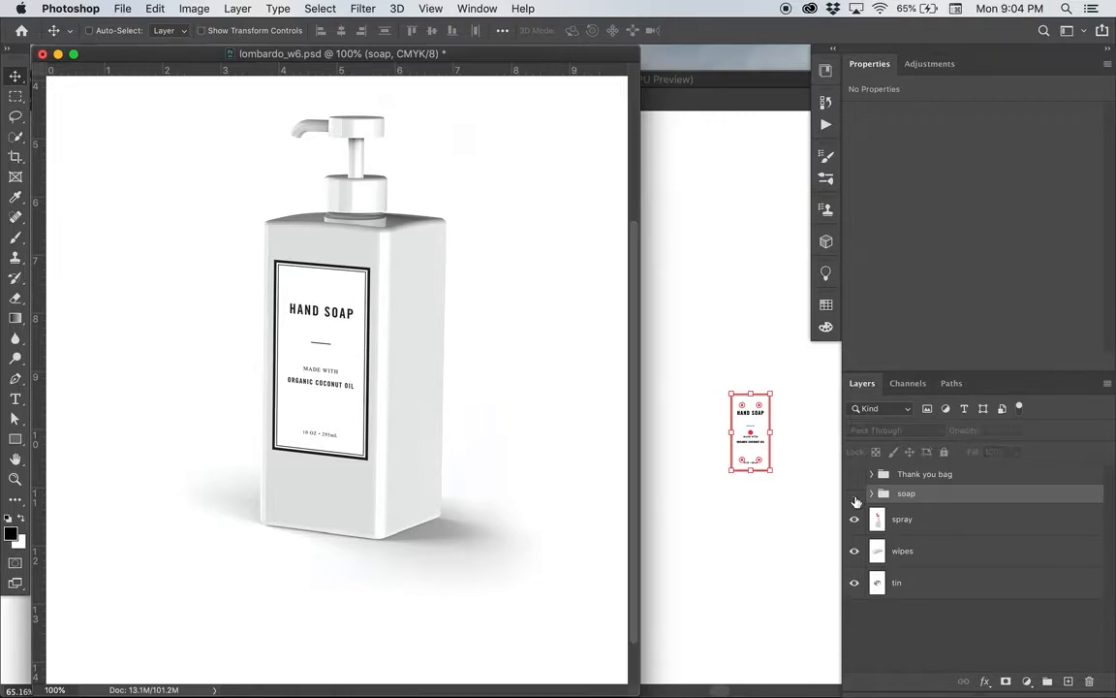
{"action": "left_click", "coordinate": [854, 495]}
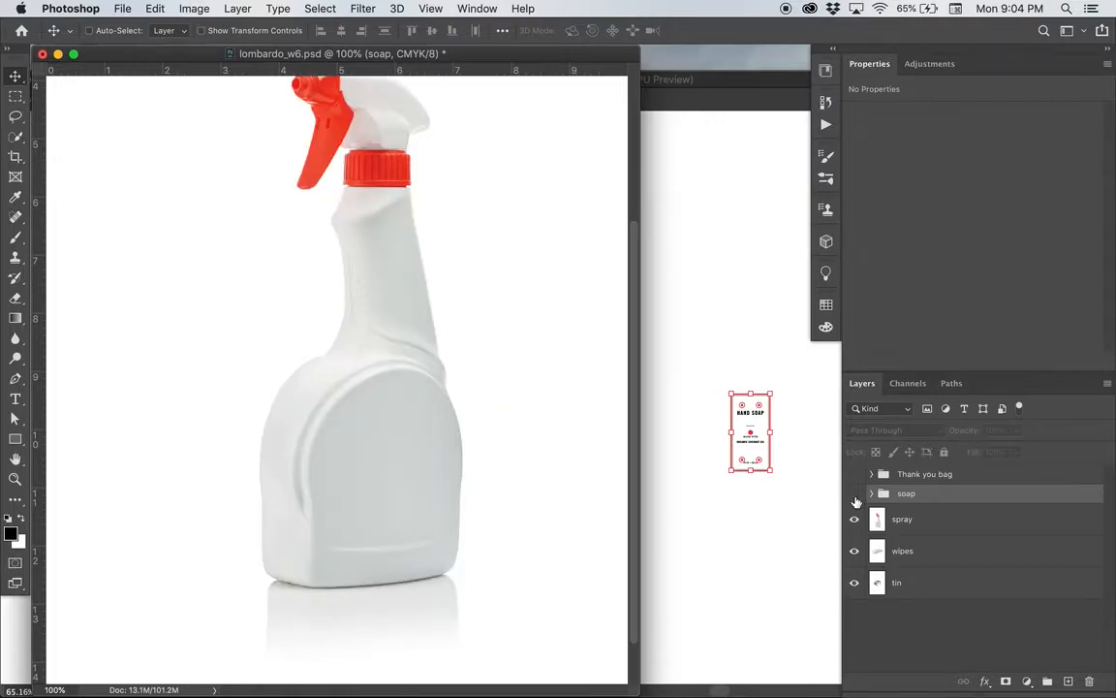
Step: In Illustrator, close the Vector Smart Object artwork, copy the All Purpose Cleaner label from labels_w6.ai, and return to Photoshop
{"action": "left_click", "coordinate": [697, 326]}
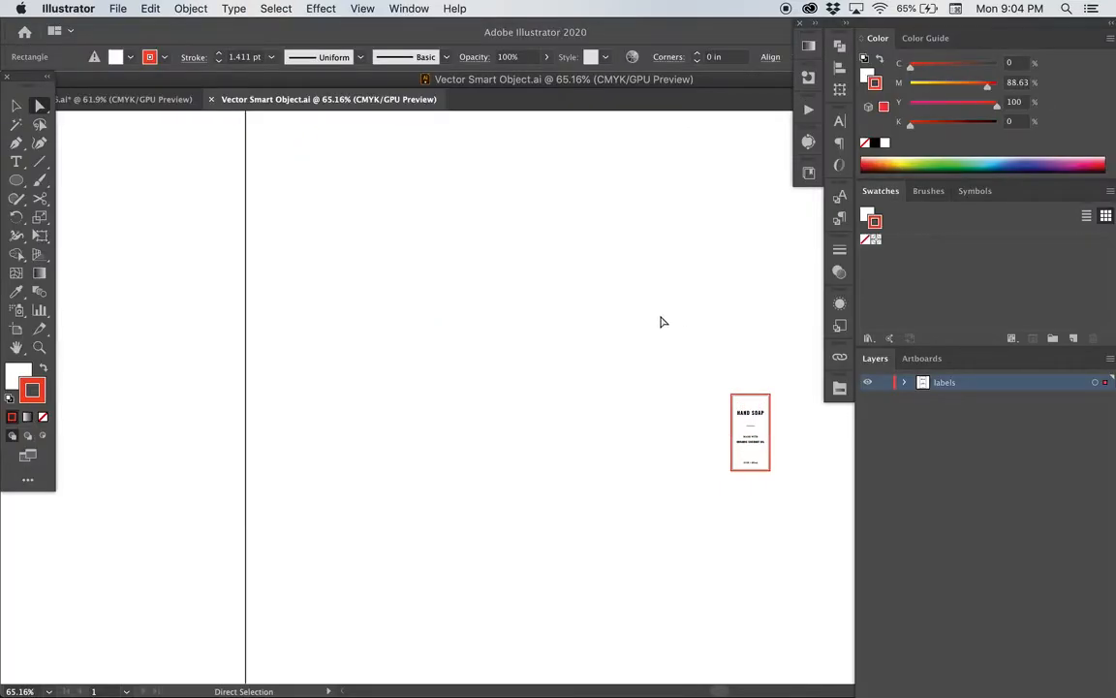
{"action": "key", "text": "super+w"}
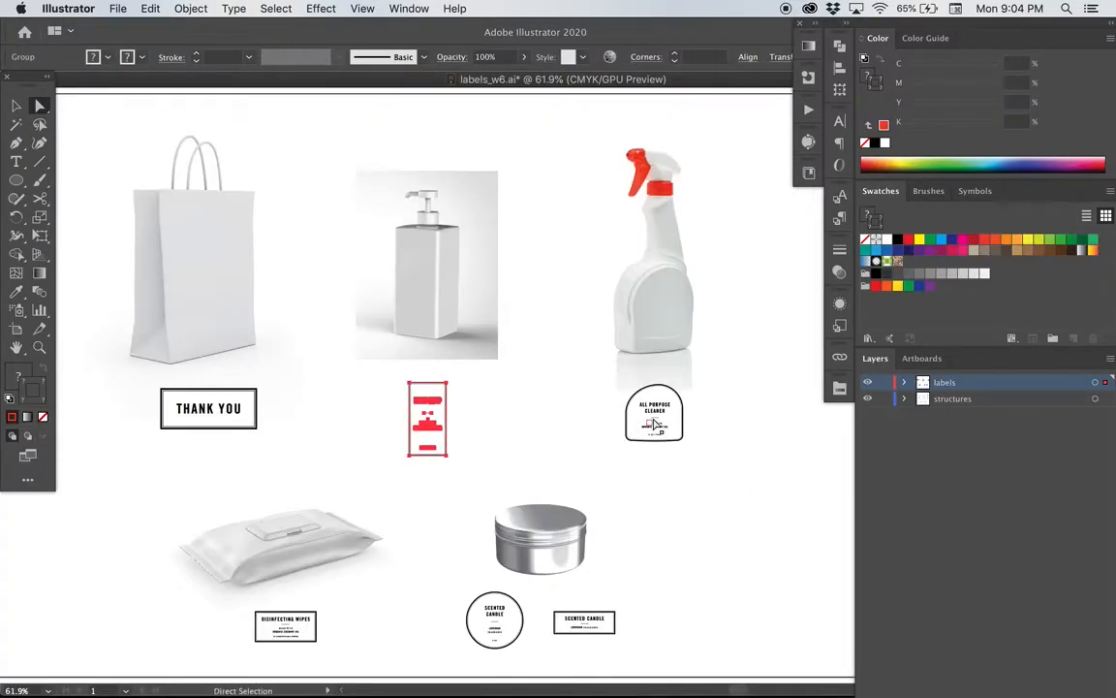
{"action": "key", "text": "v"}
{"action": "left_click", "coordinate": [643, 424]}
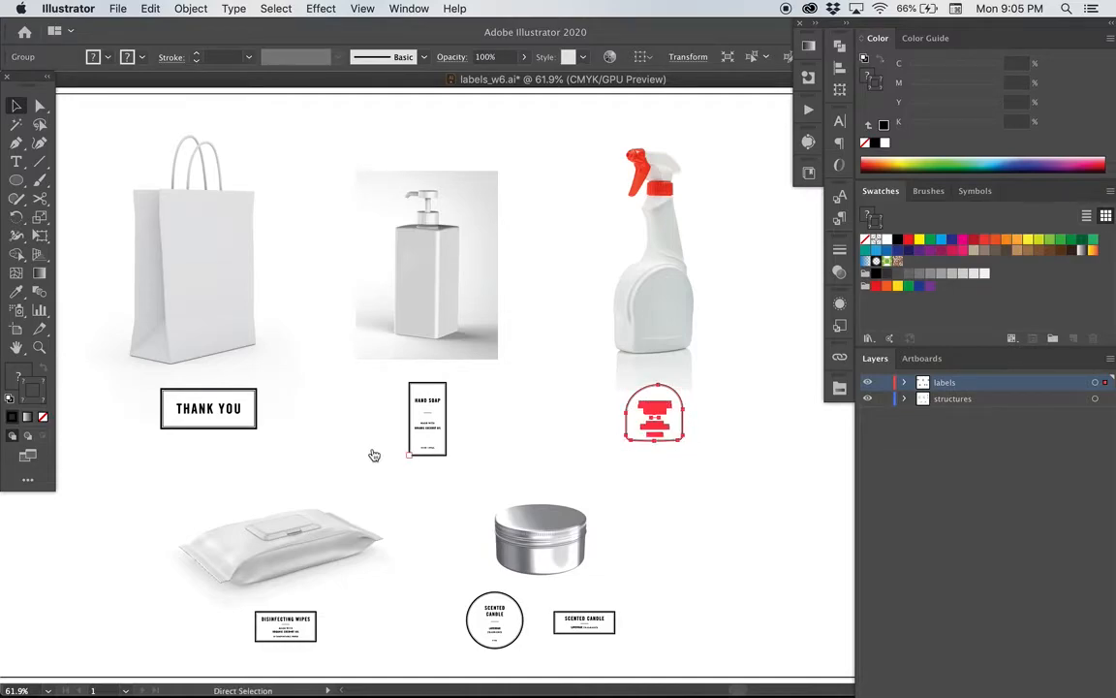
{"action": "key", "text": "super+Tab"}
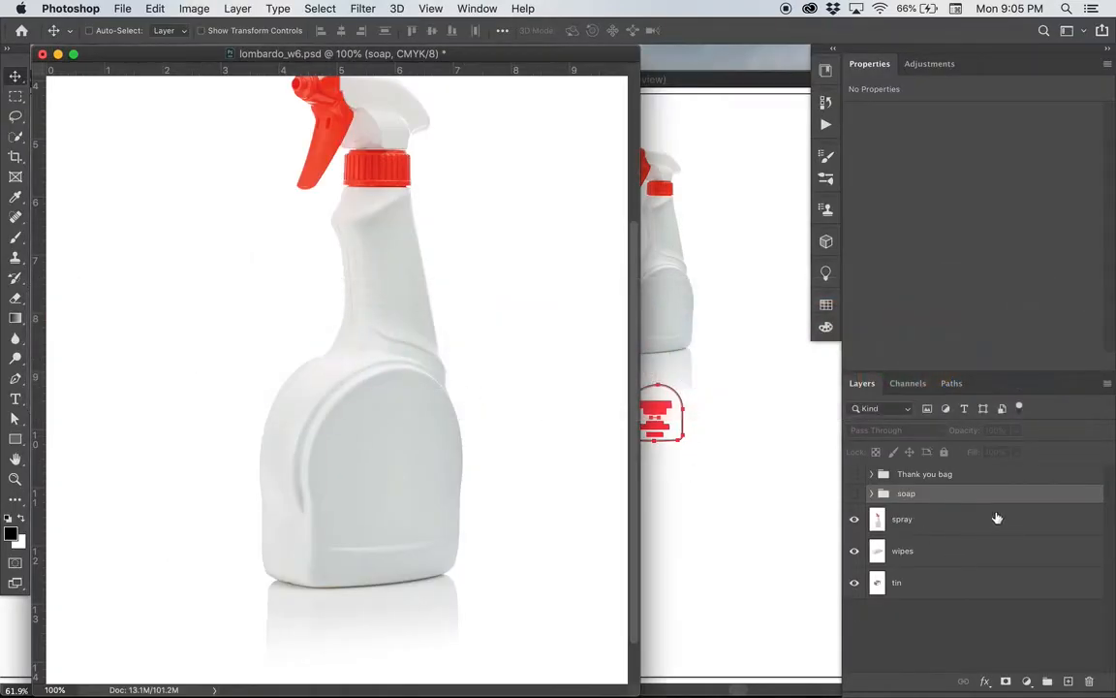
Step: Paste the All Purpose Cleaner label as a Smart Object above the spray layer and scale it to about 259% over the bottle's panel
{"action": "left_click", "coordinate": [911, 522]}
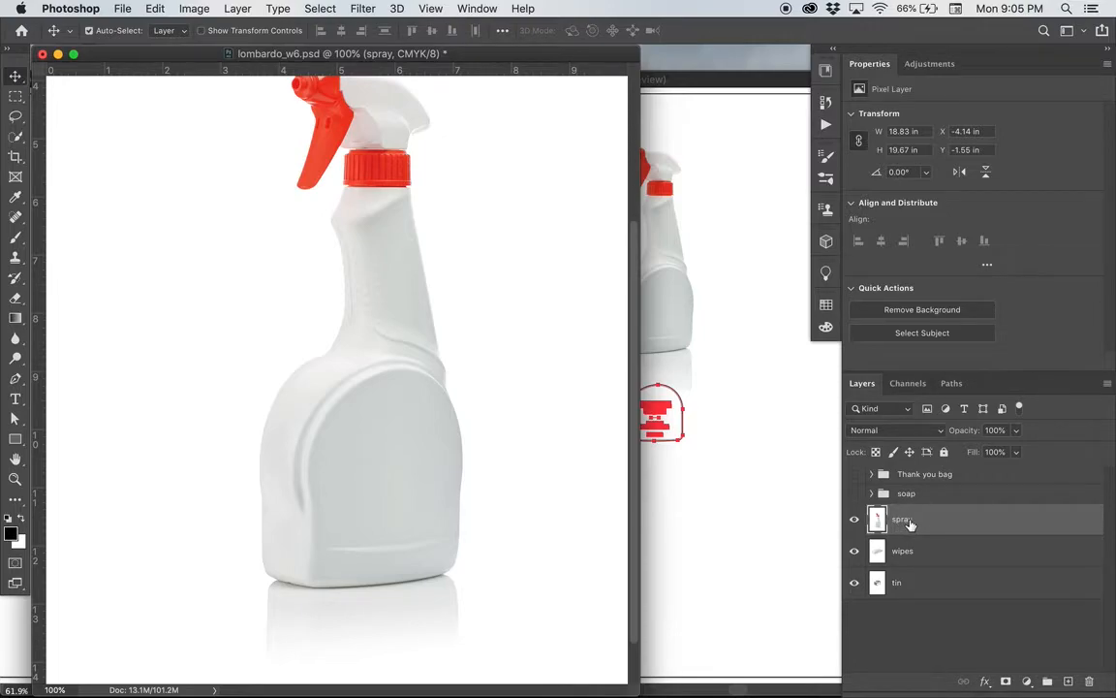
{"action": "key", "text": "super+v"}
{"action": "left_click", "coordinate": [315, 448]}
{"action": "left_click_drag", "start_coordinate": [369, 410], "coordinate": [455, 481]}
{"action": "left_click_drag", "start_coordinate": [376, 383], "coordinate": [412, 482]}
{"action": "left_click_drag", "start_coordinate": [438, 415], "coordinate": [420, 456]}
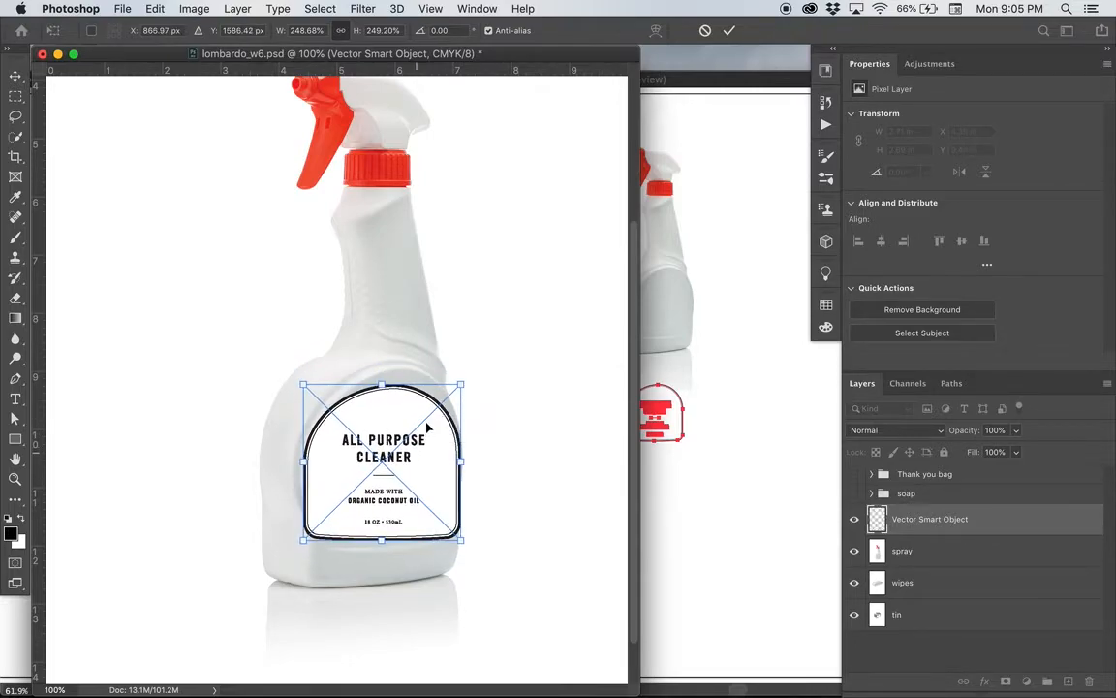
{"action": "left_click_drag", "start_coordinate": [462, 382], "coordinate": [467, 377]}
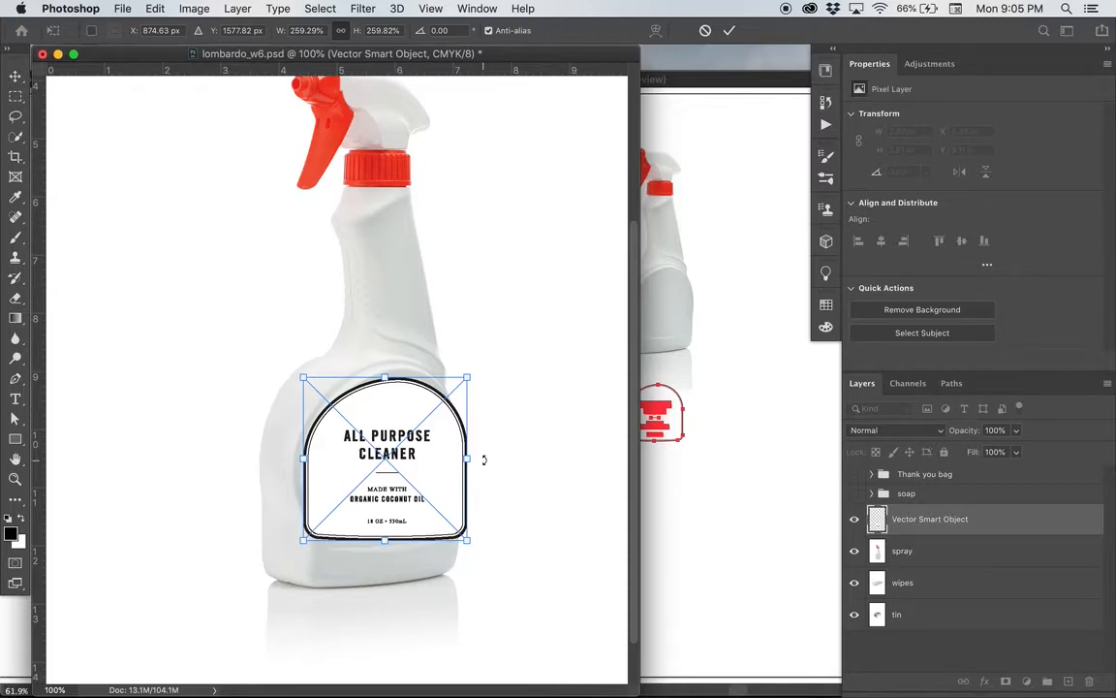
Step: Undo a trial skew of the All Purpose Cleaner label, commit its placement, and convert the layer to a Smart Object
{"action": "left_click_drag", "start_coordinate": [466, 378], "coordinate": [496, 344]}
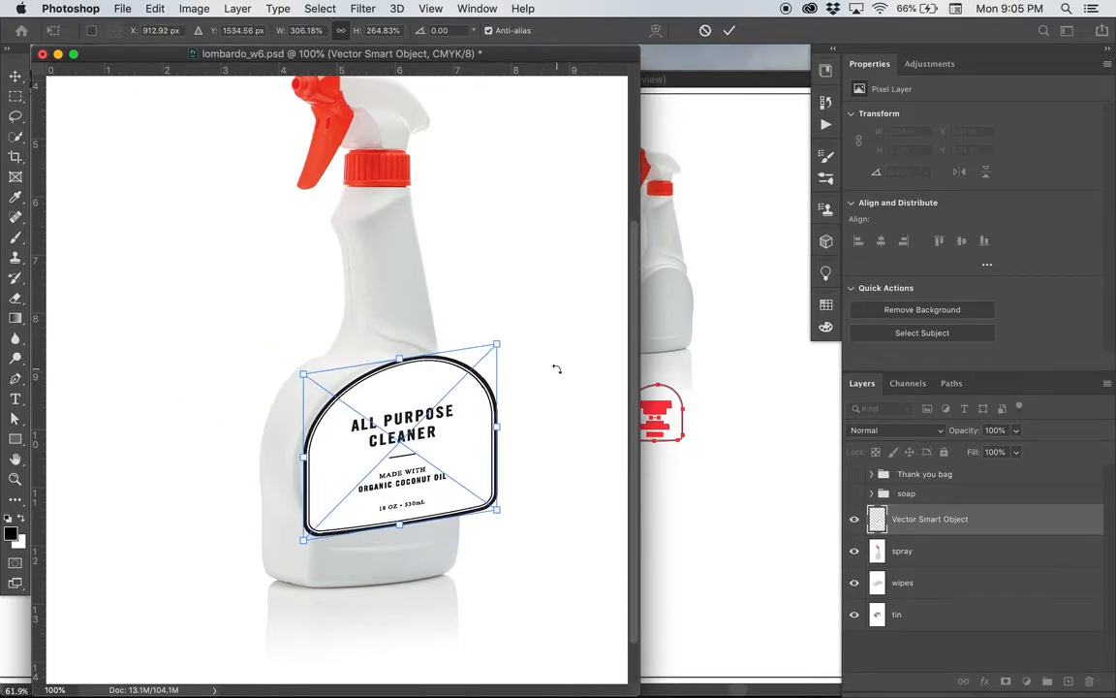
{"action": "key", "text": "ctrl+z"}
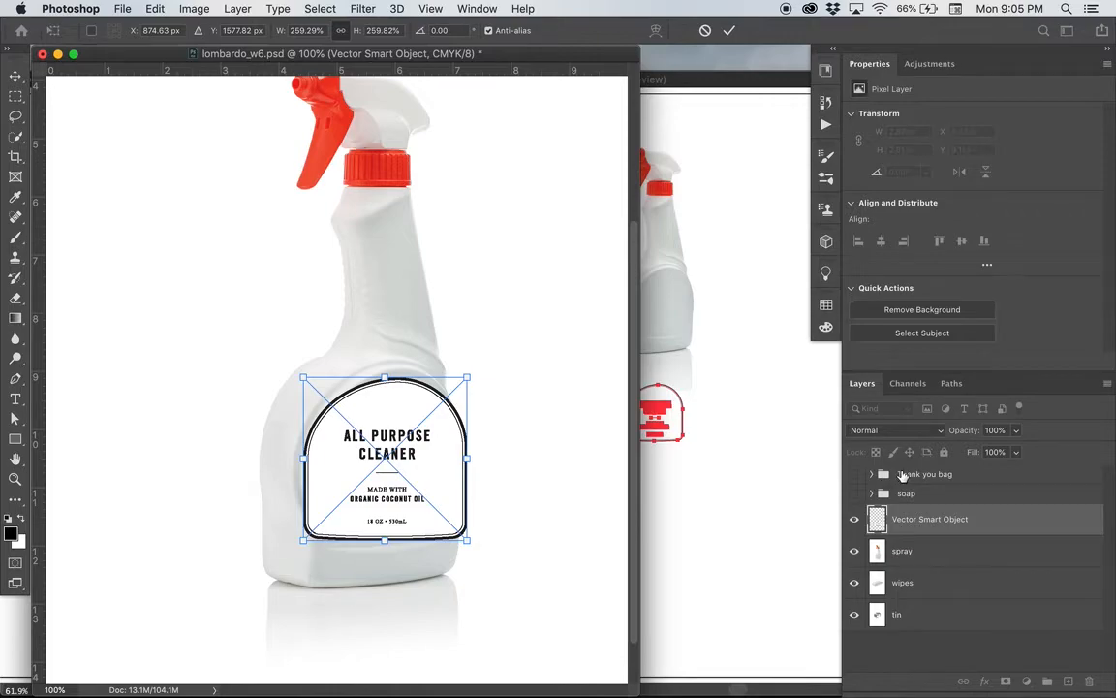
{"action": "key", "text": "Return"}
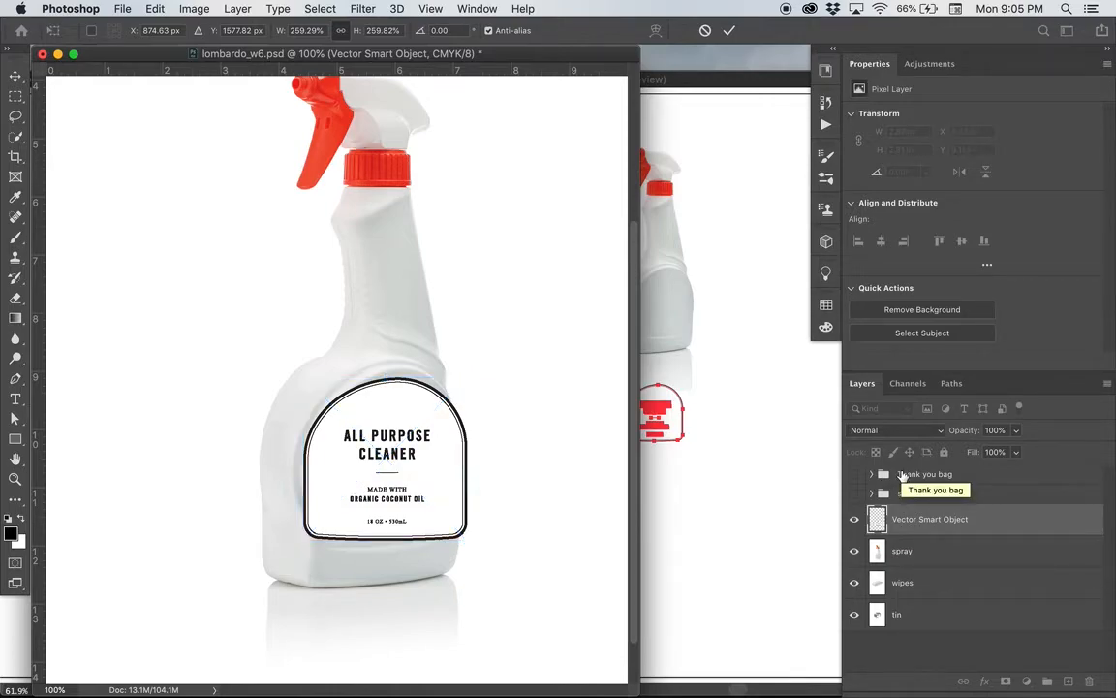
{"action": "right_click", "coordinate": [948, 528]}
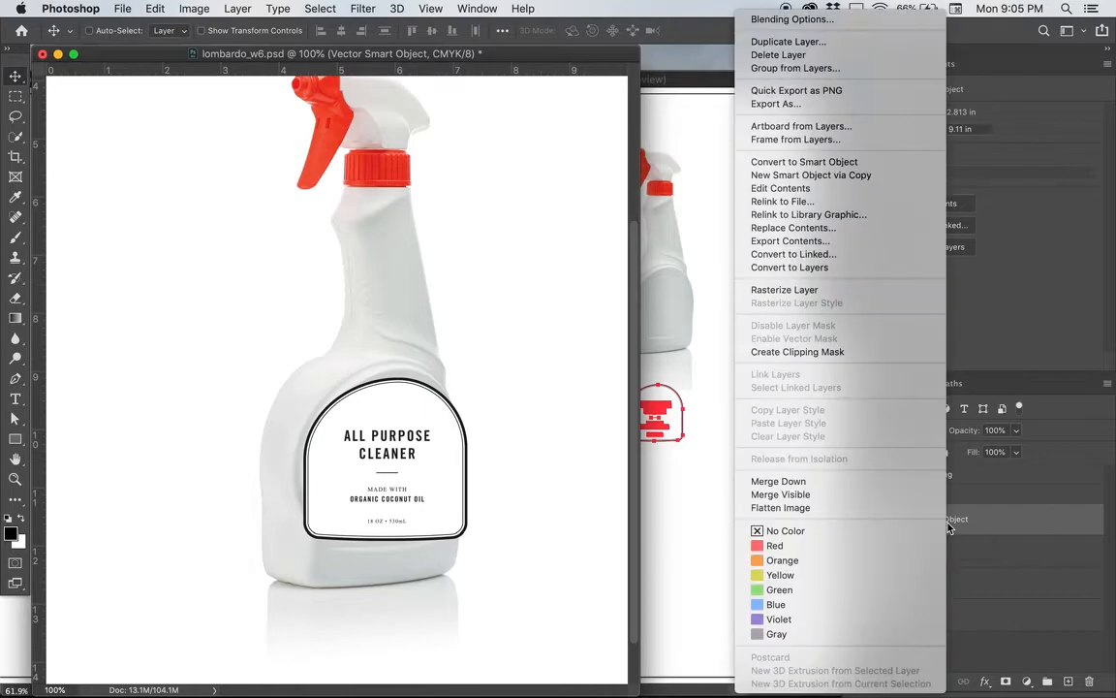
{"action": "left_click", "coordinate": [830, 162]}
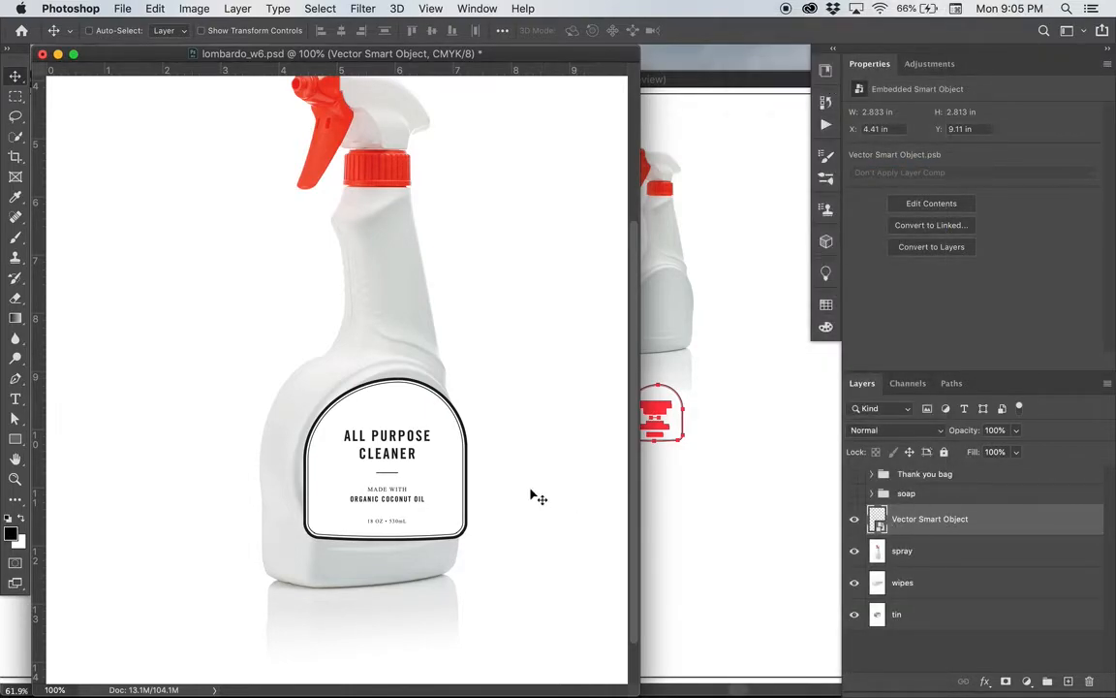
Step: Narrow the All Purpose Cleaner label to about 79% width, skewing and distorting it to match the perspective of the spray bottle's panel
{"action": "key", "text": "ctrl+t"}
{"action": "left_click_drag", "start_coordinate": [468, 377], "coordinate": [443, 362]}
{"action": "key", "text": "ctrl+z"}
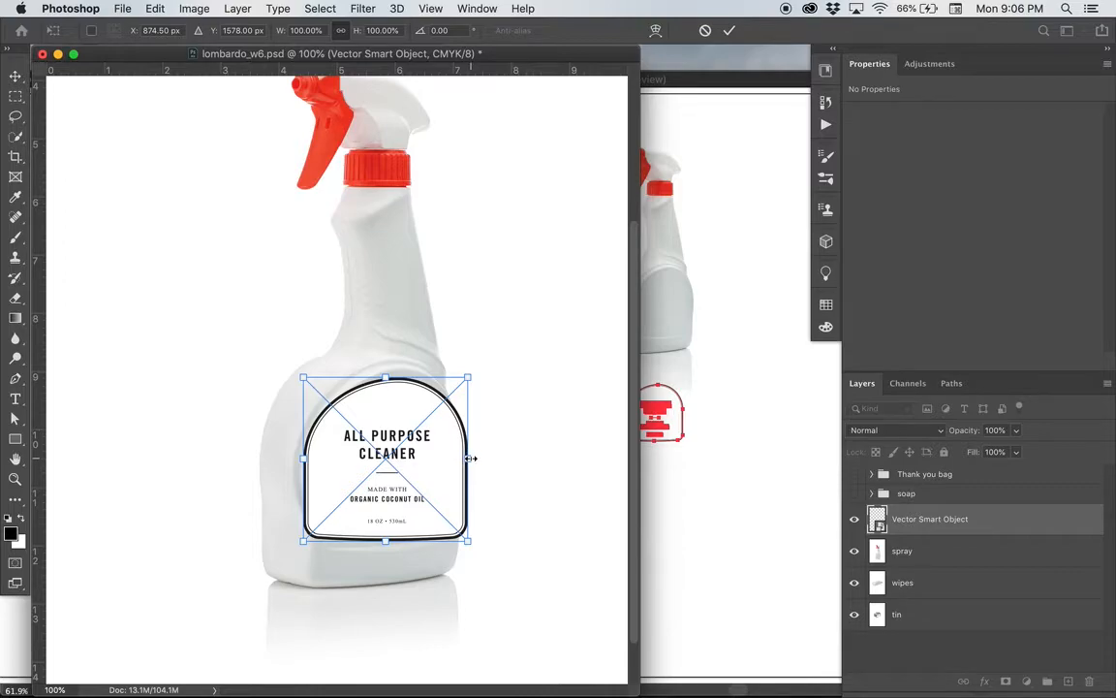
{"action": "left_click_drag", "start_coordinate": [470, 458], "coordinate": [456, 455]}
{"action": "left_click_drag", "start_coordinate": [303, 458], "coordinate": [312, 459]}
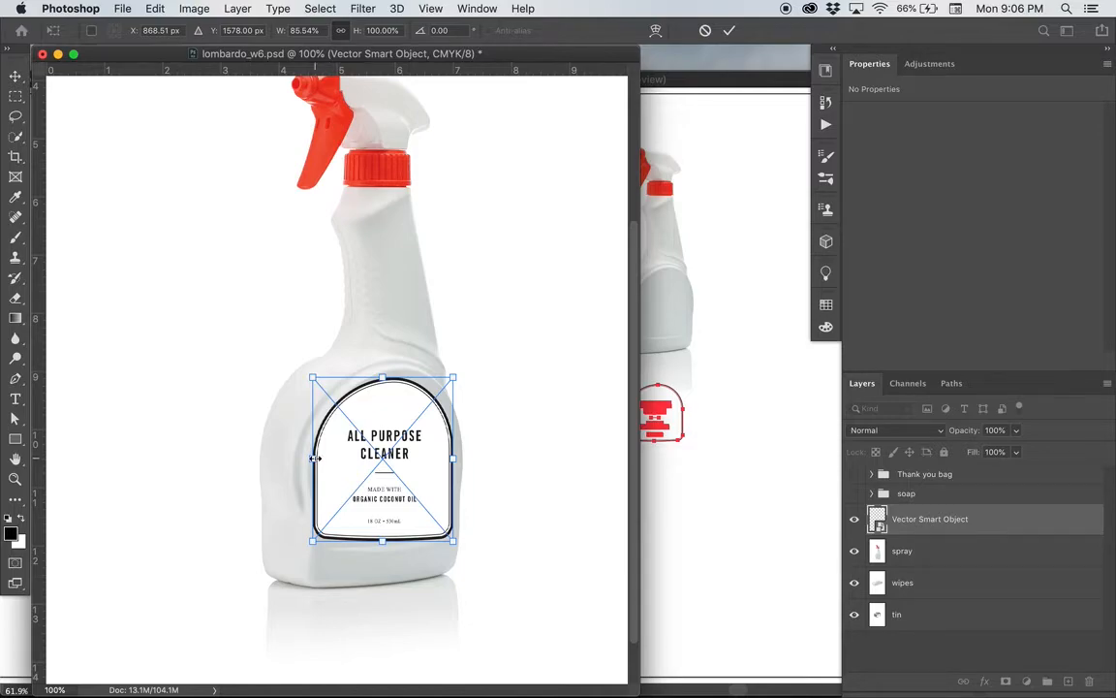
{"action": "mouse_move", "coordinate": [315, 457]}
{"action": "left_mouse_down"}
{"action": "mouse_move", "coordinate": [325, 469]}
{"action": "mouse_move", "coordinate": [317, 453]}
{"action": "mouse_move", "coordinate": [330, 461]}
{"action": "mouse_move", "coordinate": [337, 329]}
{"action": "mouse_move", "coordinate": [325, 327]}
{"action": "mouse_move", "coordinate": [328, 474]}
{"action": "left_mouse_up"}
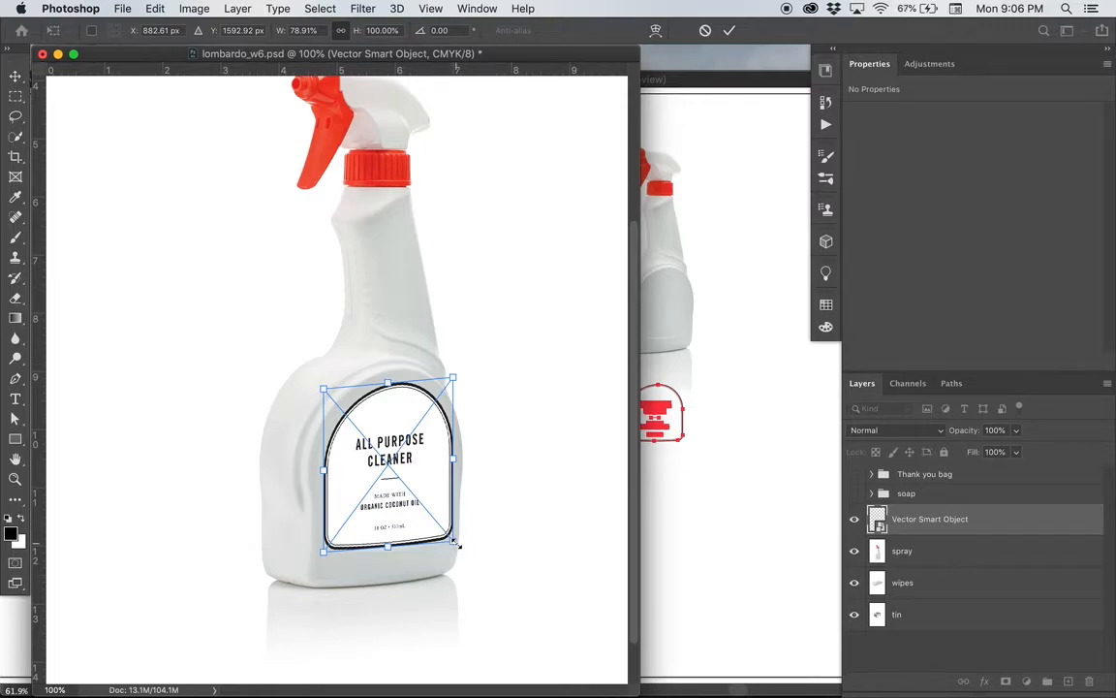
{"action": "left_click_drag", "start_coordinate": [456, 544], "coordinate": [447, 547]}
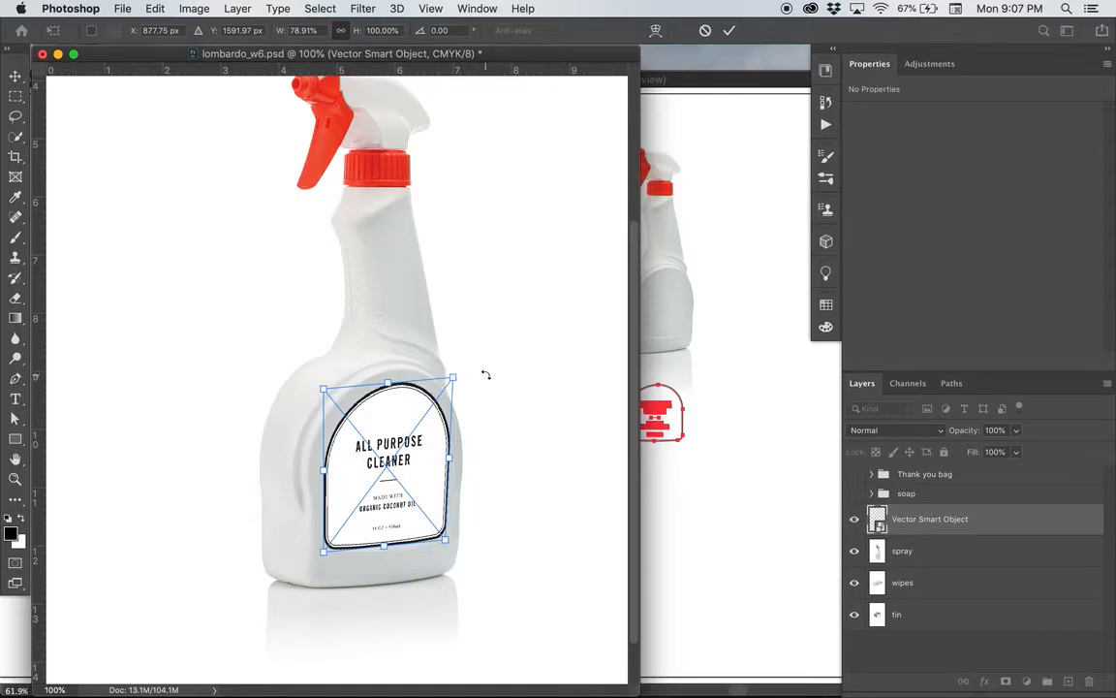
{"action": "key", "text": "Return"}
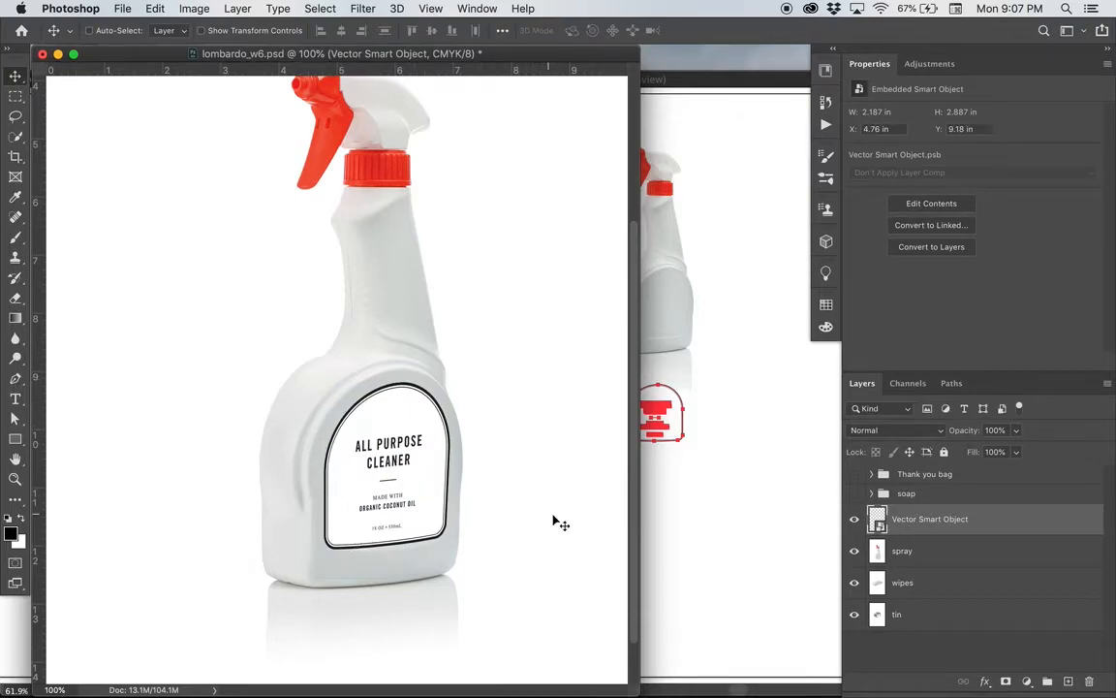
Step: Shorten the All Purpose Cleaner label to about 95% height from its lower edge and fine-tune its lower-left corner on the bottle
{"action": "scroll", "coordinate": [498, 418], "scroll_direction": "down", "scroll_amount": 2}
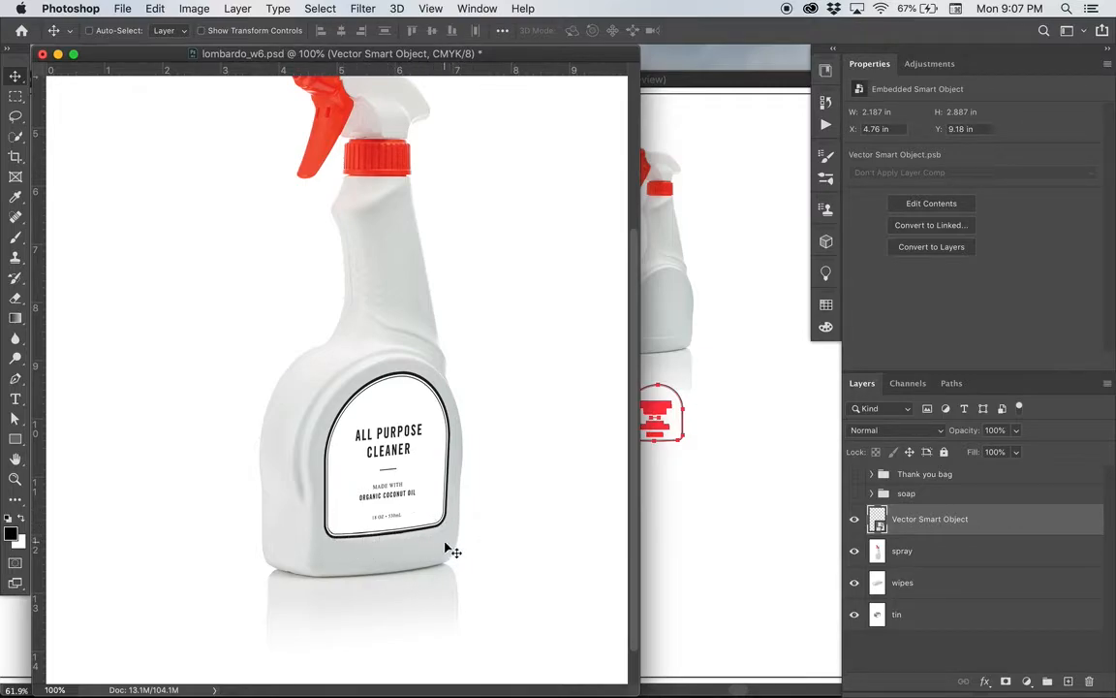
{"action": "key", "text": "super"}
{"action": "key", "text": "super+t"}
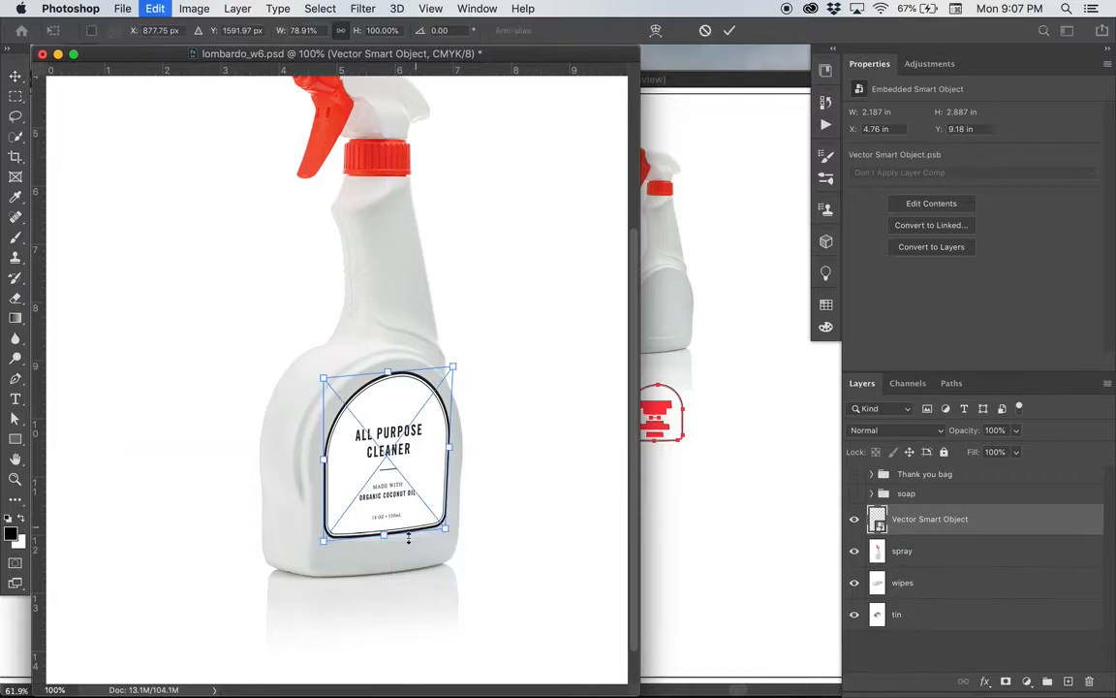
{"action": "left_click_drag", "start_coordinate": [384, 536], "coordinate": [385, 529]}
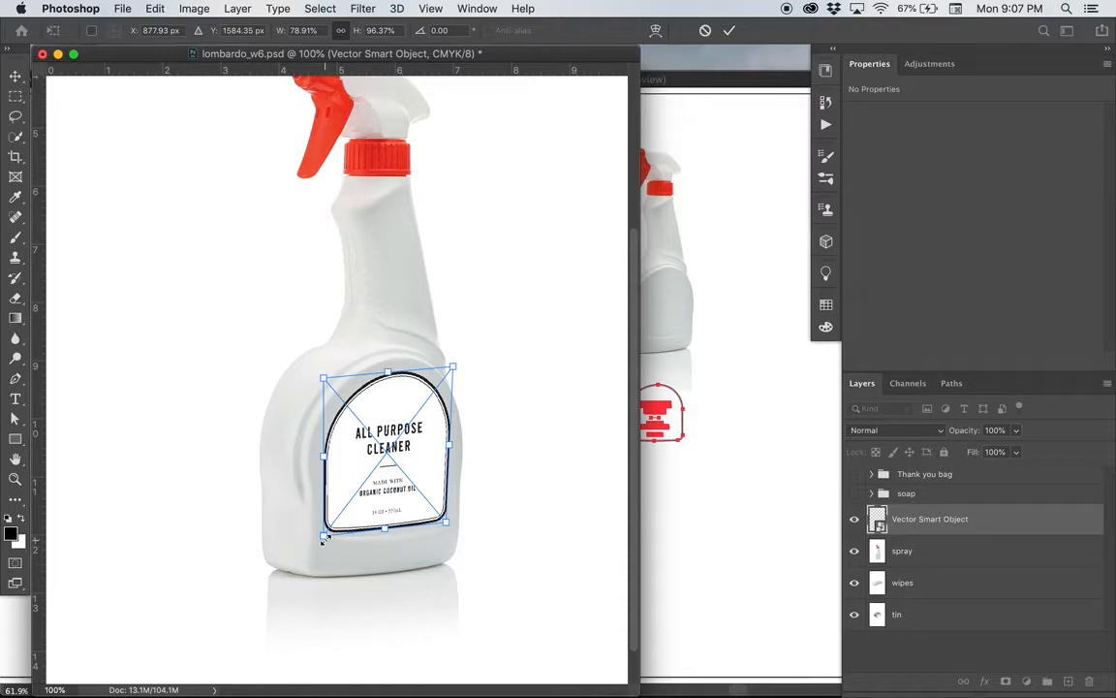
{"action": "left_click_drag", "start_coordinate": [324, 537], "coordinate": [324, 538]}
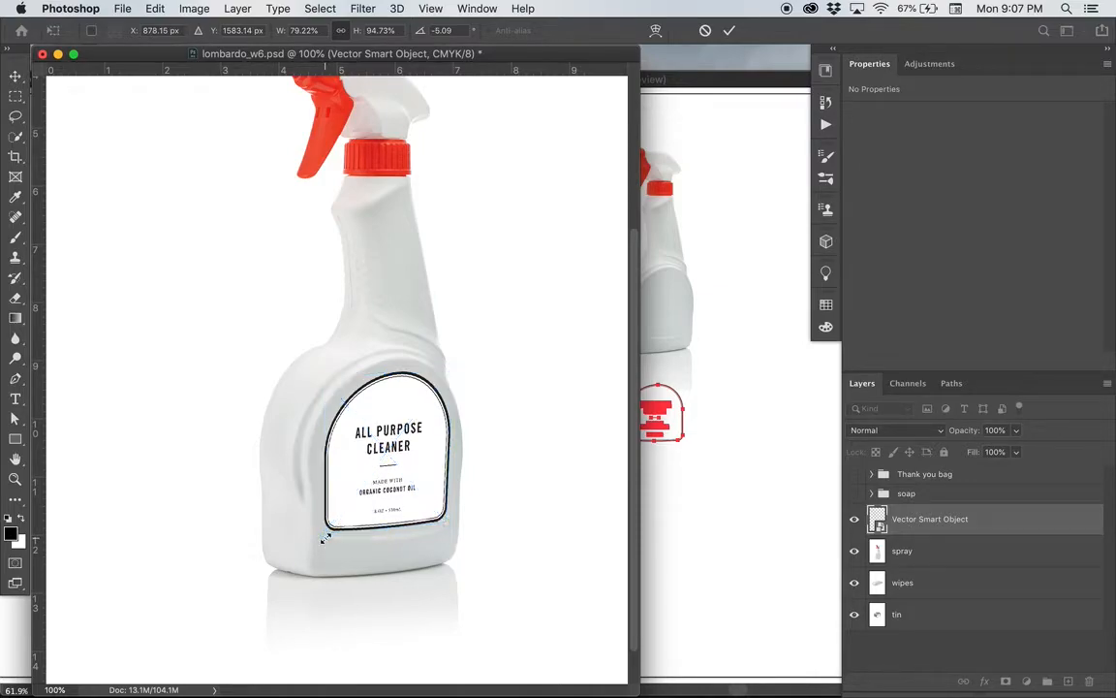
{"action": "key", "text": "Return"}
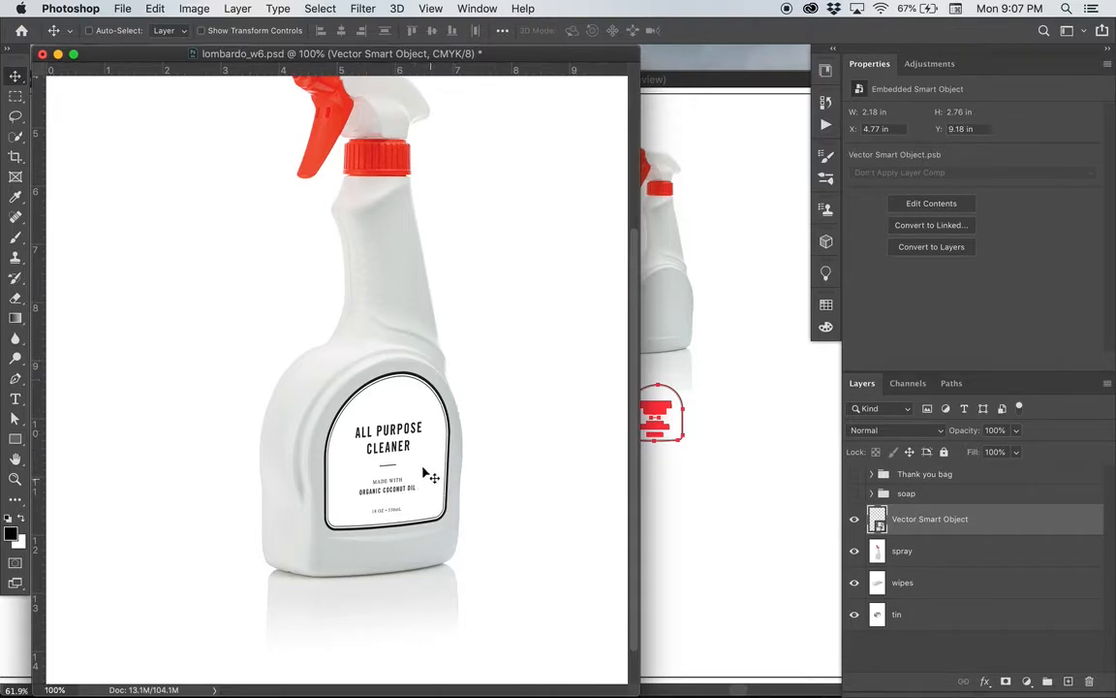
Step: Group the All Purpose Cleaner label with the spray layer, name the group spray, and hide it to work on the wipes layer
{"action": "scroll", "coordinate": [478, 497], "scroll_direction": "up", "scroll_amount": 2}
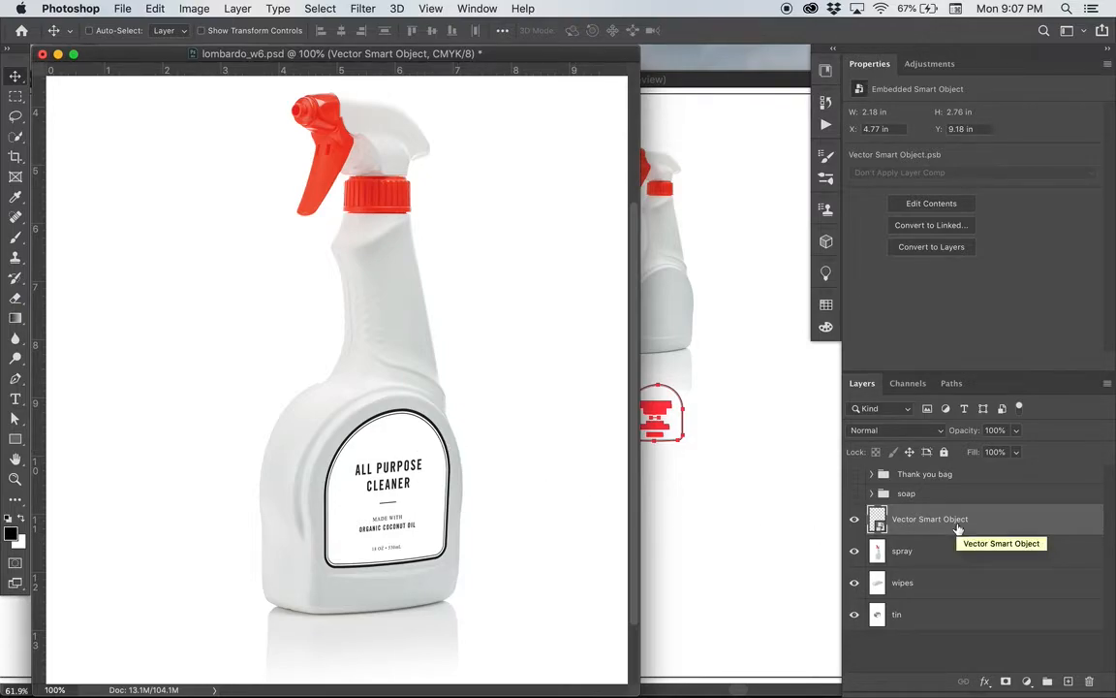
{"action": "left_click", "coordinate": [907, 551], "text": "shift"}
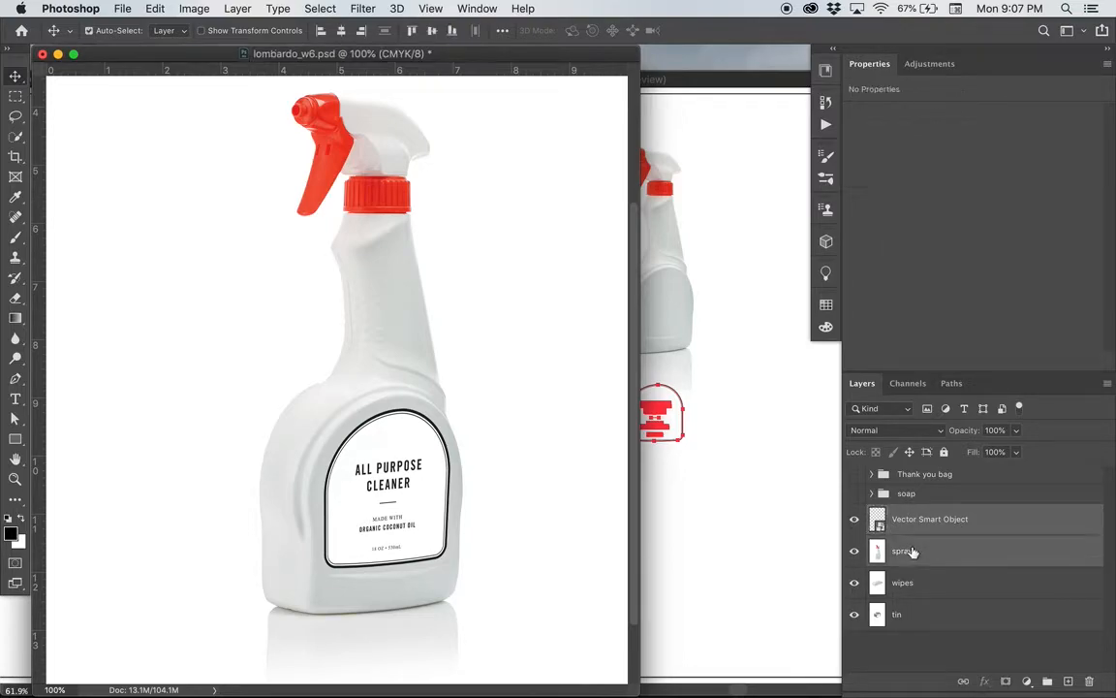
{"action": "key", "text": "ctrl+g"}
{"action": "double_click", "coordinate": [911, 513]}
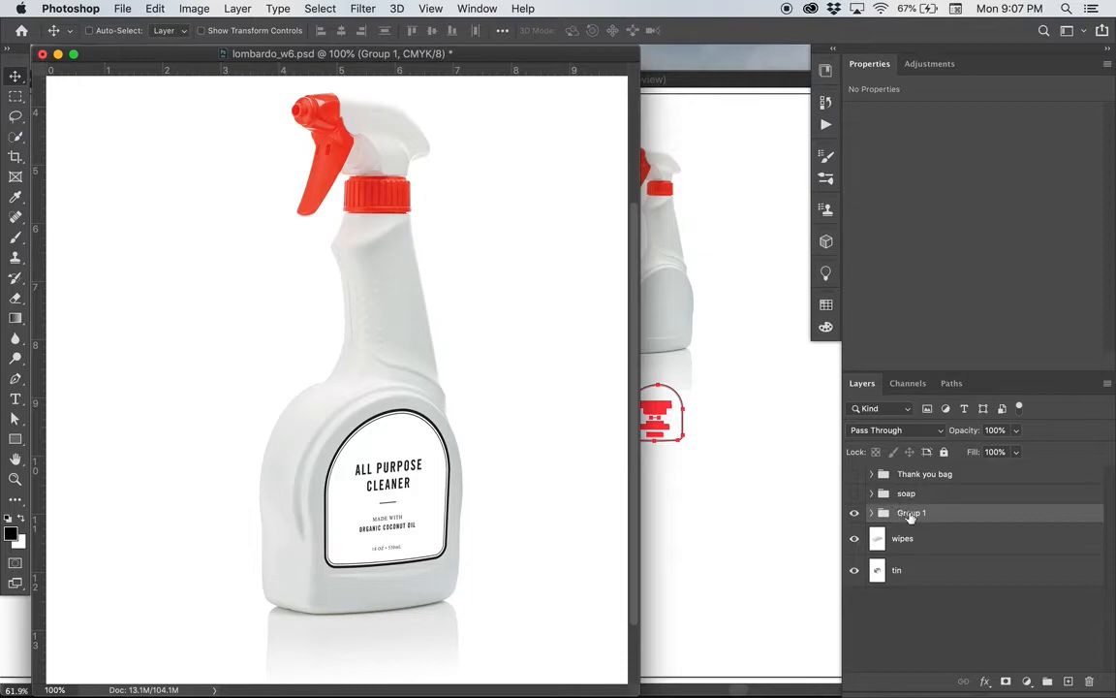
{"action": "type", "text": "spreay"}
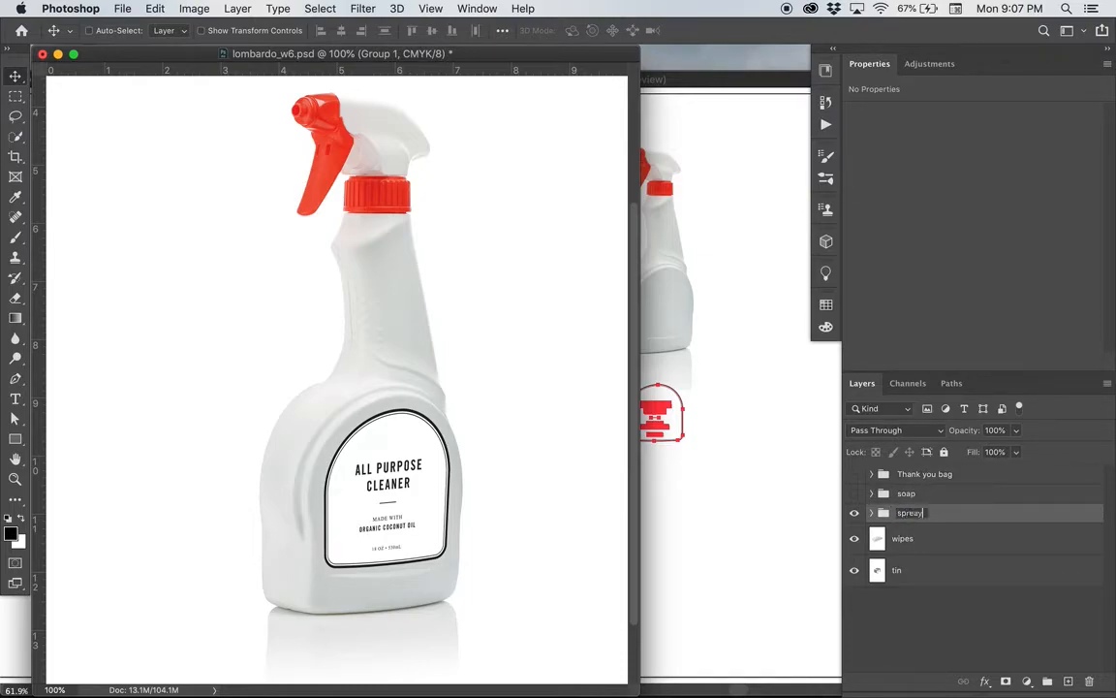
{"action": "key", "text": "BackSpace"}
{"action": "key", "text": "Return"}
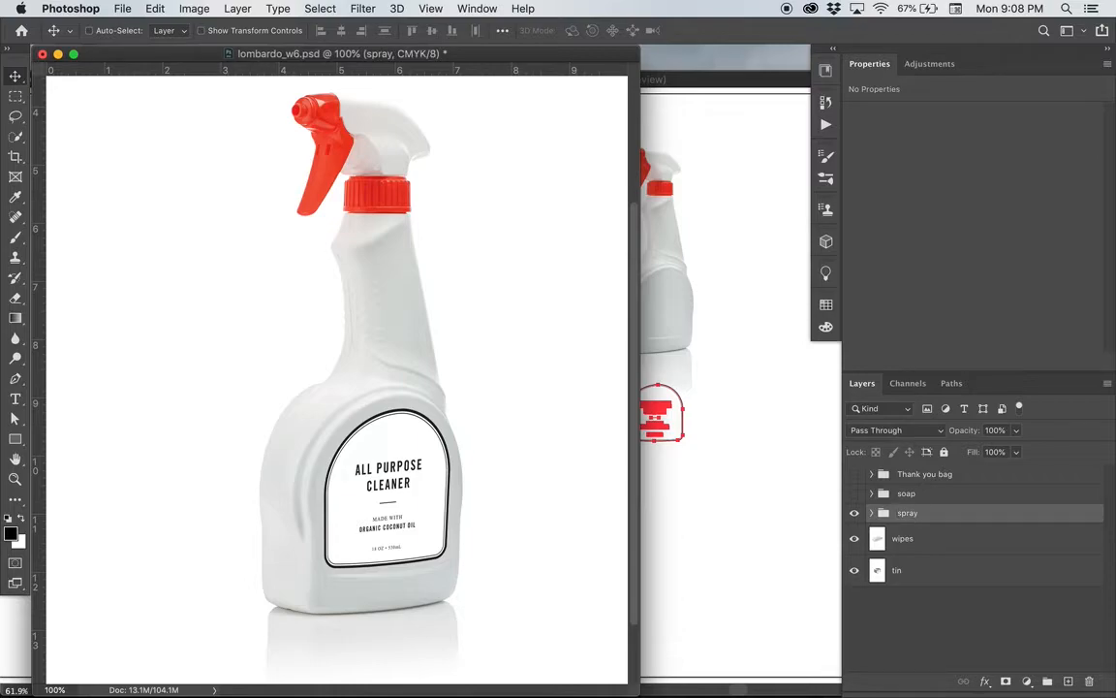
{"action": "left_click", "coordinate": [911, 546]}
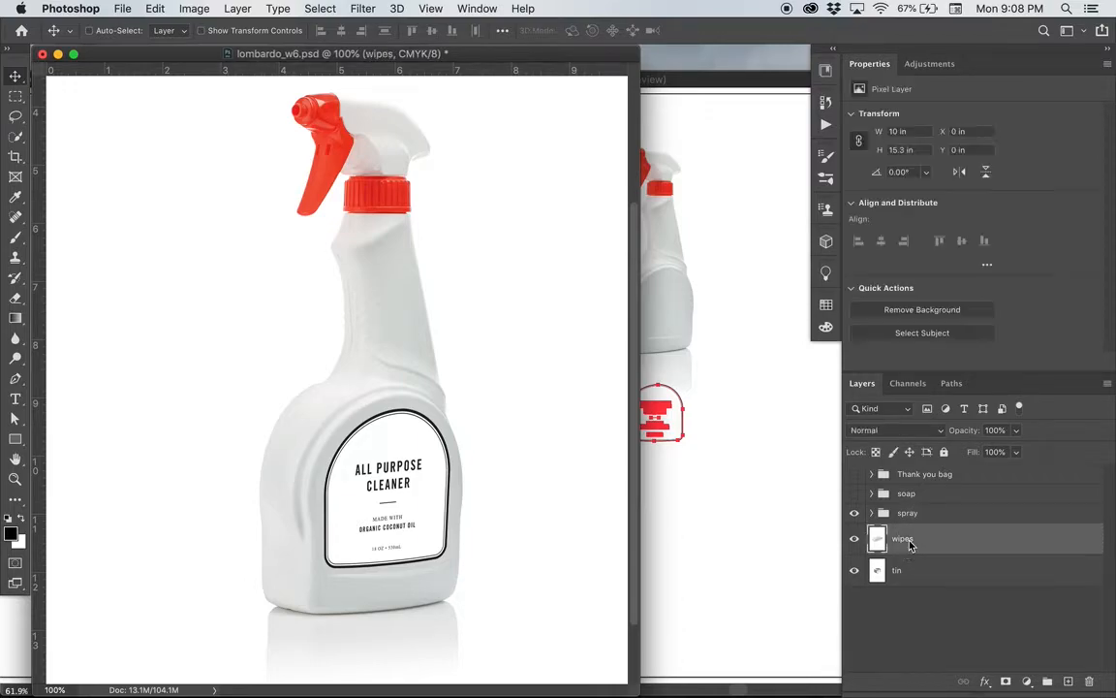
{"action": "left_click", "coordinate": [854, 512]}
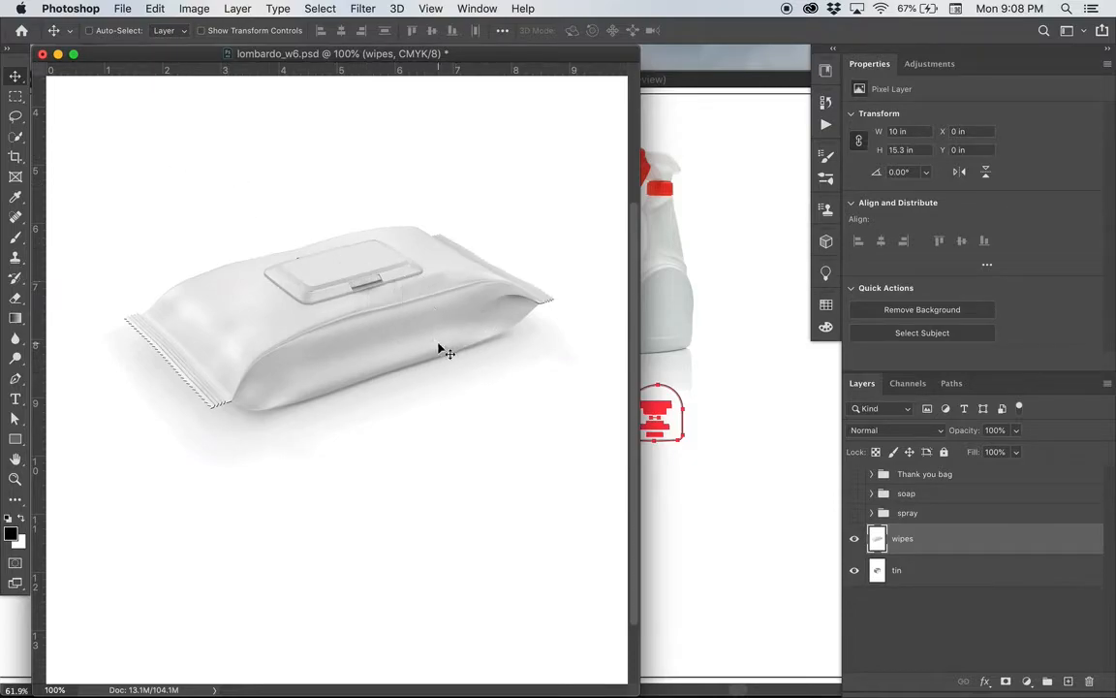
Step: In Illustrator, copy the Disinfecting Wipes label from labels_w6.ai and return to Photoshop
{"action": "scroll", "coordinate": [441, 349], "scroll_direction": "up", "scroll_amount": 2}
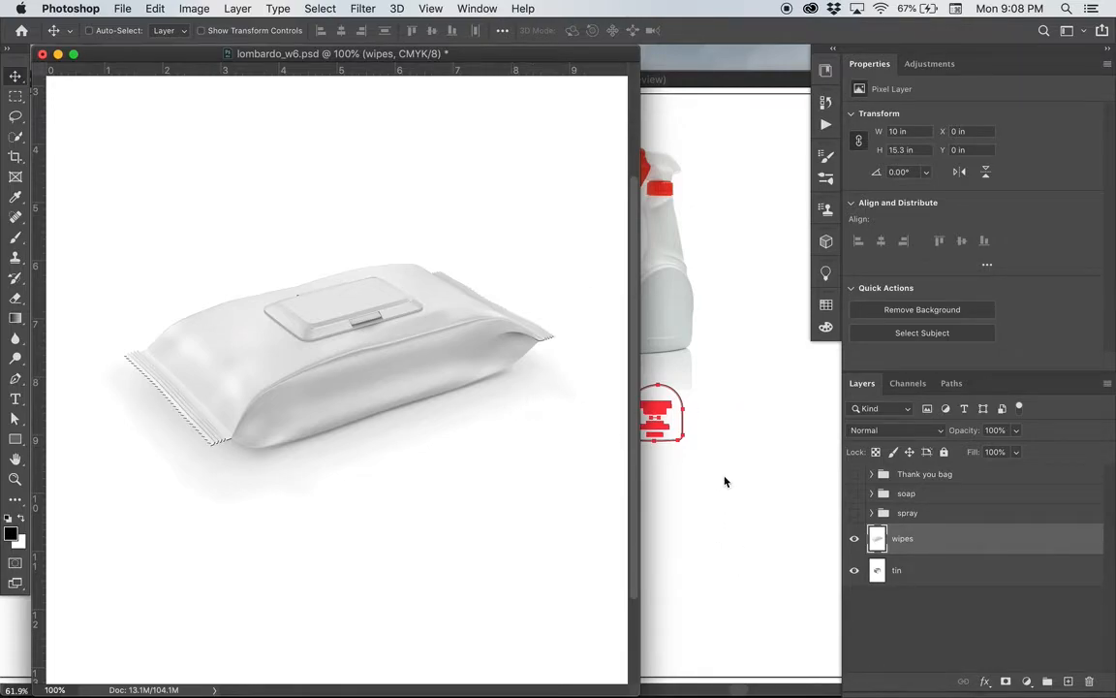
{"action": "left_click", "coordinate": [718, 515]}
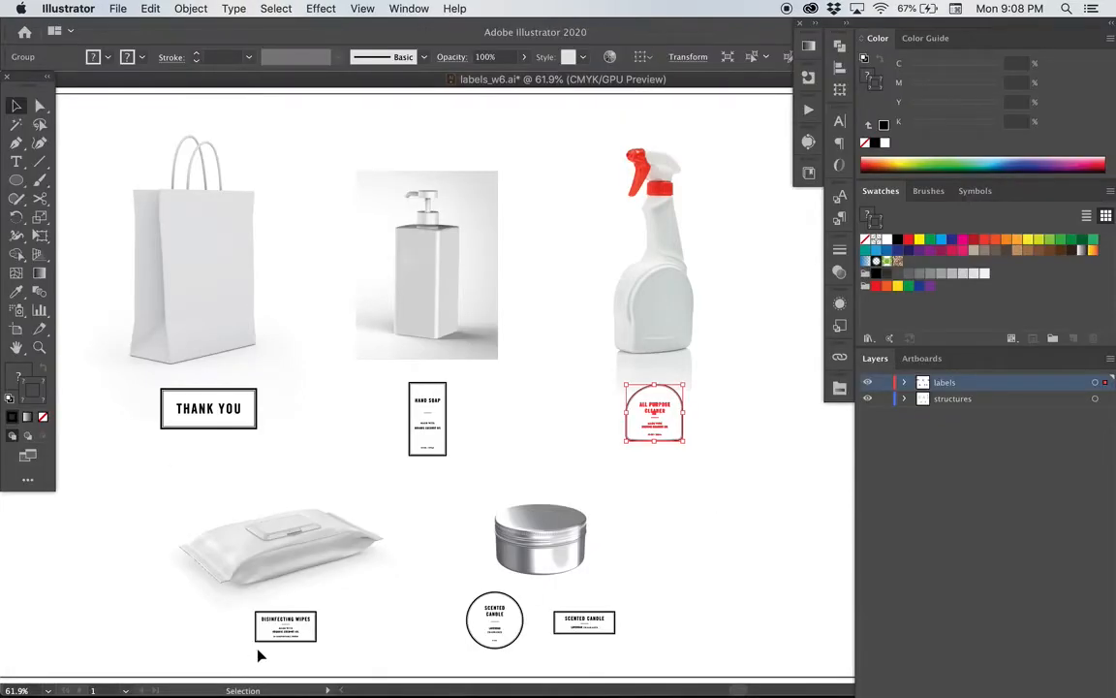
{"action": "left_click", "coordinate": [286, 626]}
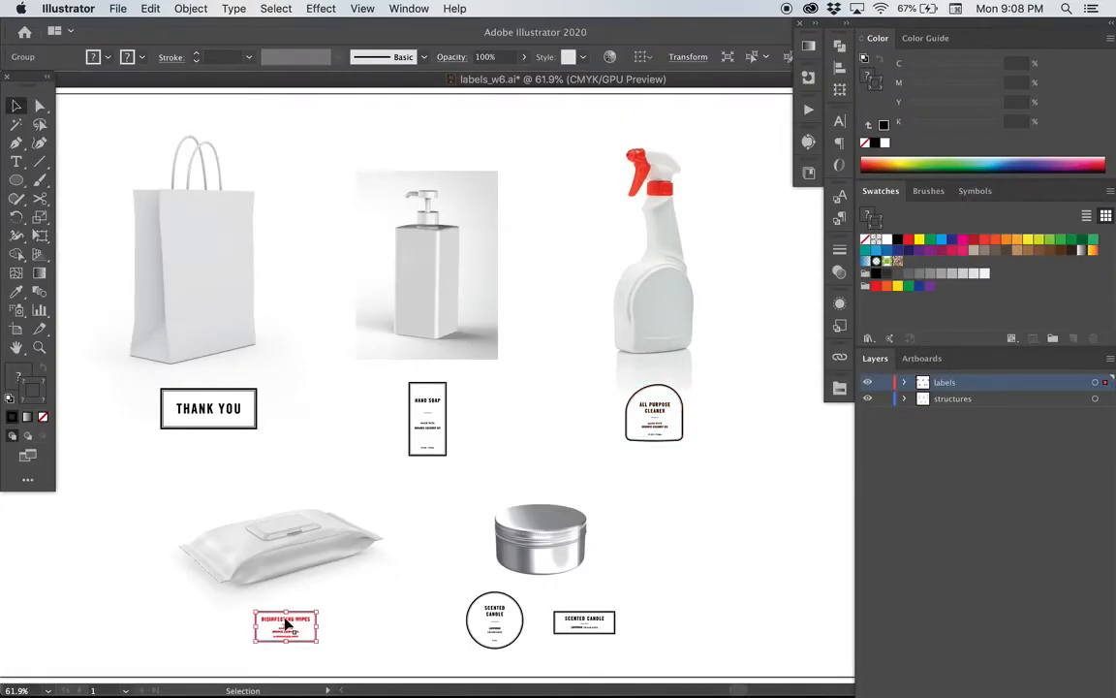
{"action": "key", "text": "a"}
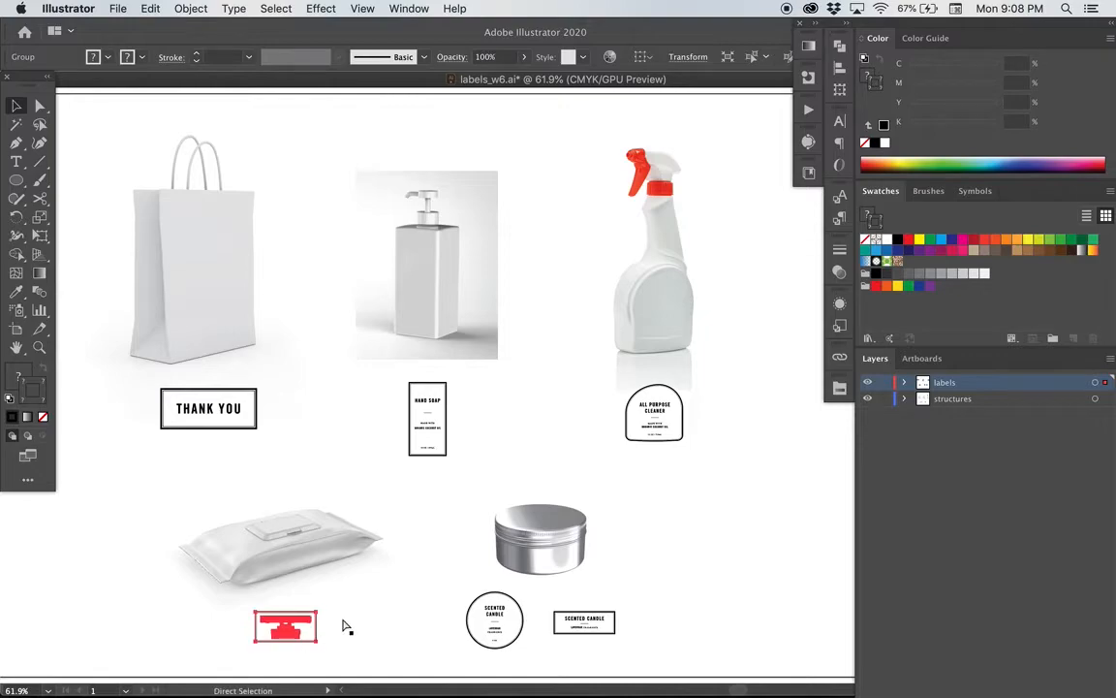
{"action": "key", "text": "super+Tab"}
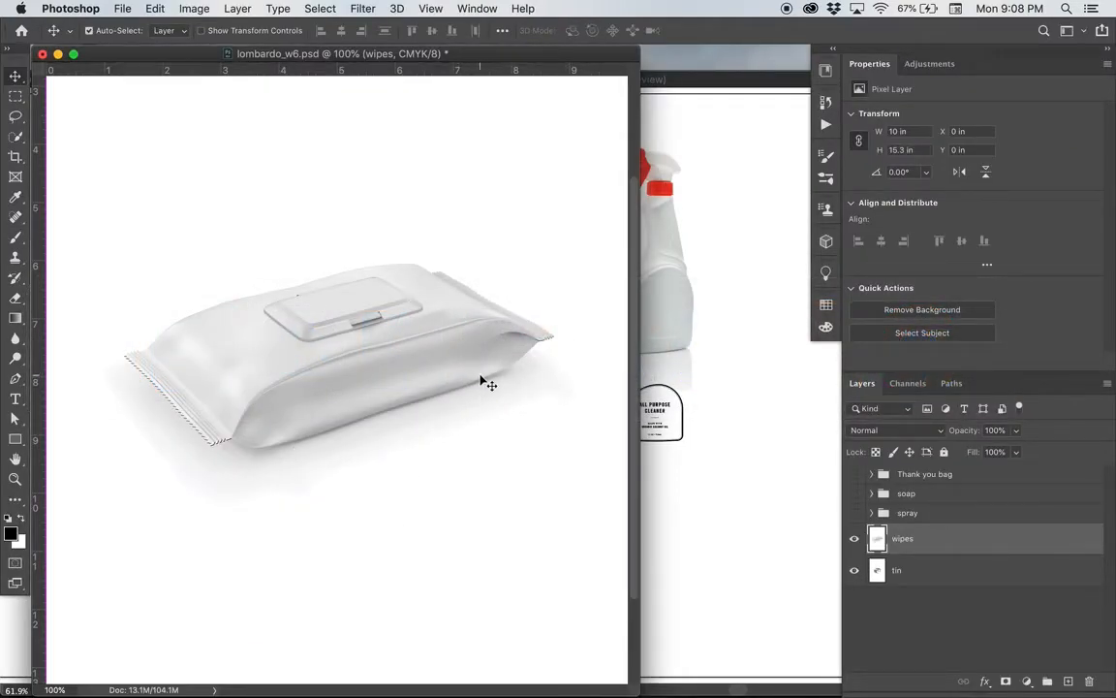
Step: Paste the Disinfecting Wipes label as a Smart Object above the wipes layer at about 173% scale, and convert the layer to a Smart Object
{"action": "key", "text": "super+v"}
{"action": "left_click", "coordinate": [314, 453]}
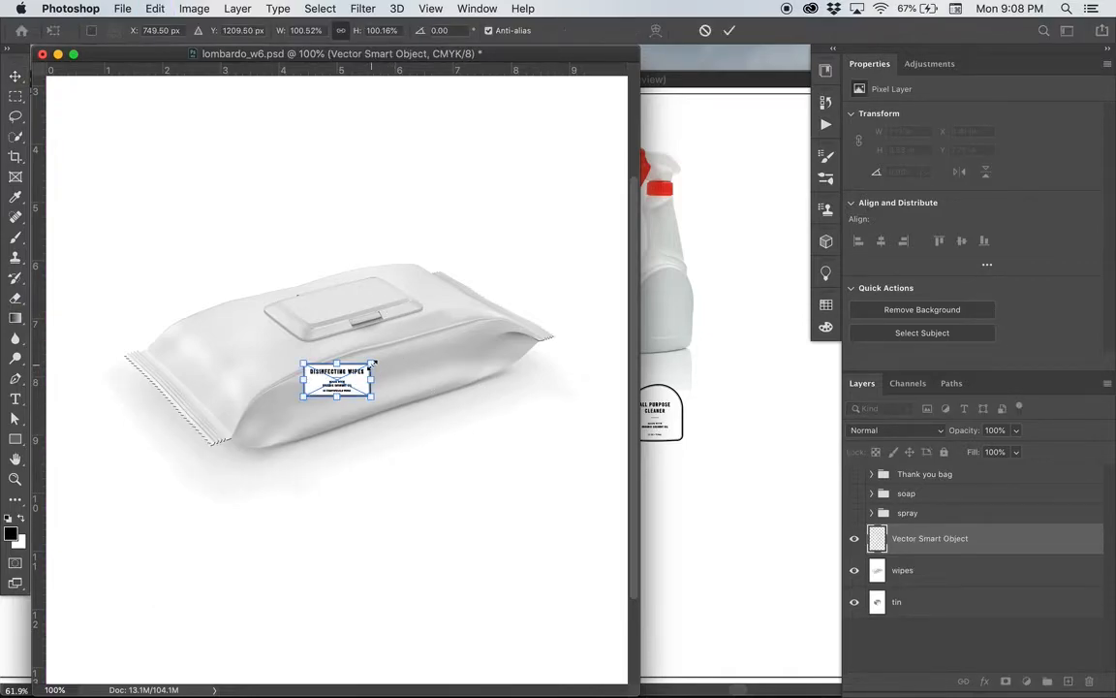
{"action": "left_click_drag", "start_coordinate": [376, 361], "coordinate": [421, 340]}
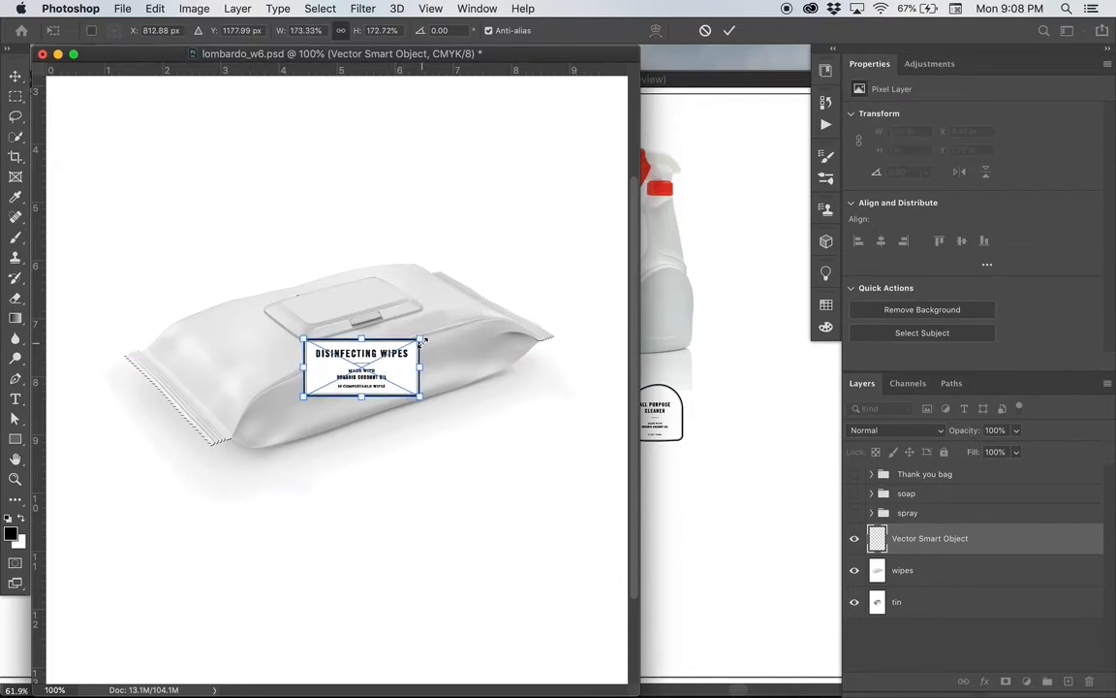
{"action": "key", "text": "Return"}
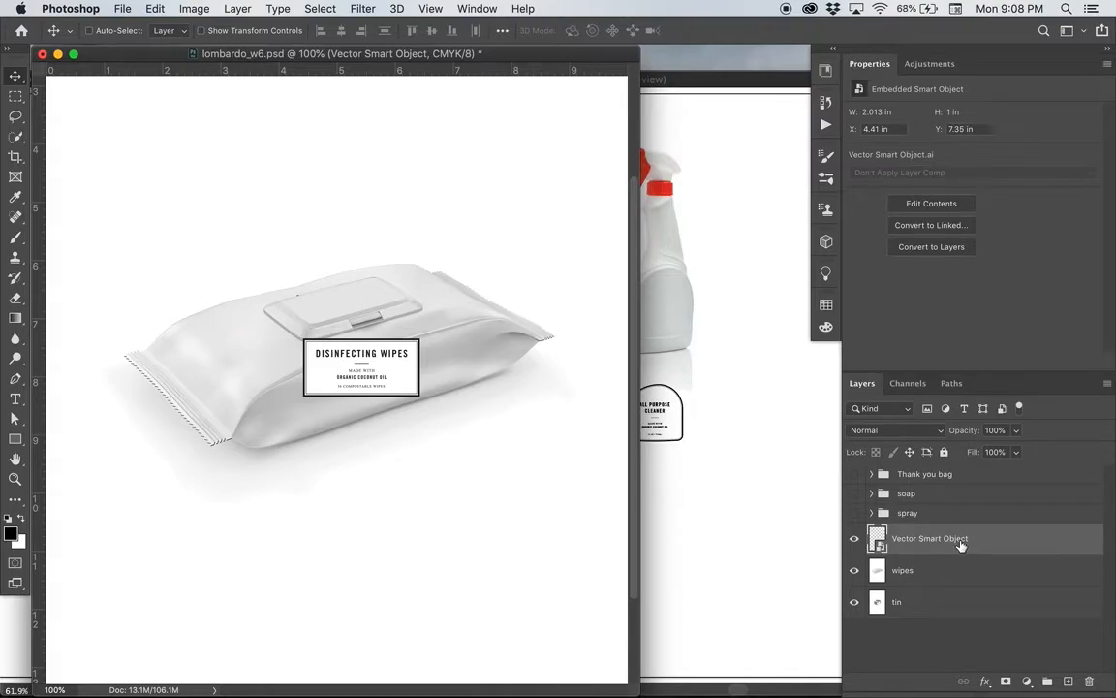
{"action": "right_click", "coordinate": [996, 541]}
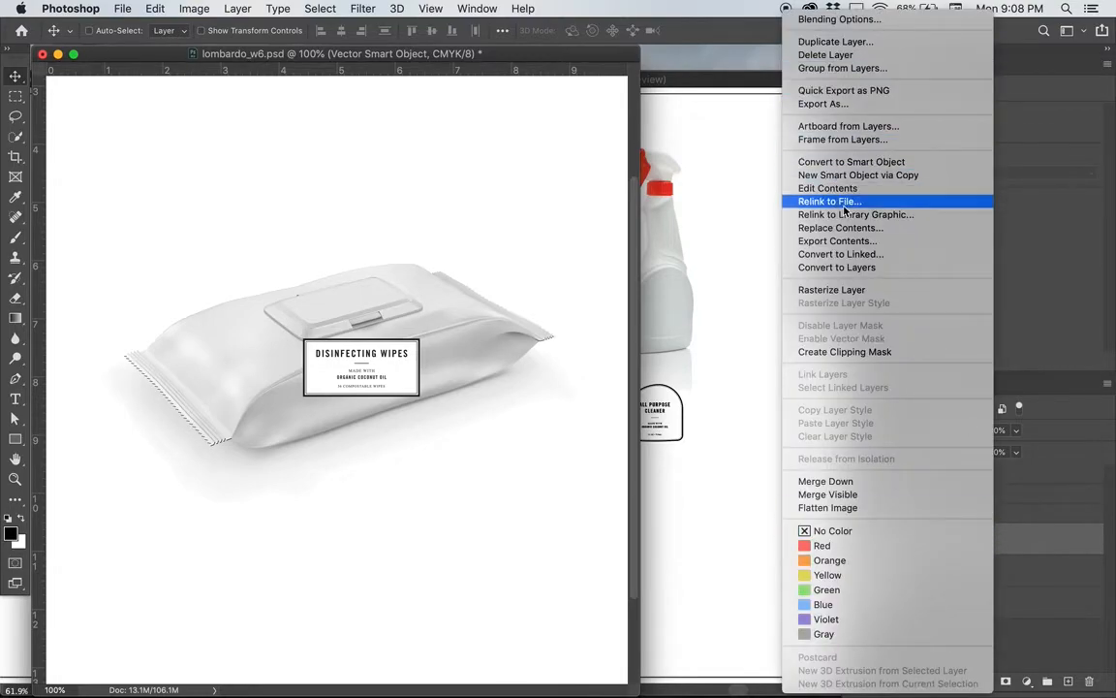
{"action": "left_click", "coordinate": [852, 162]}
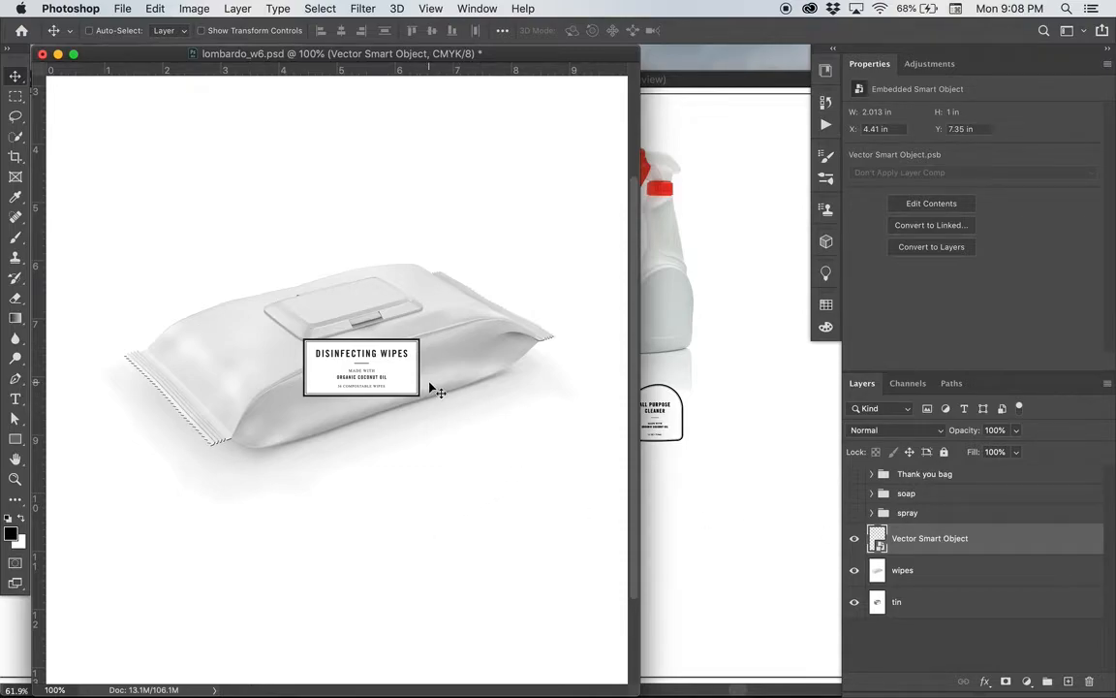
Step: Move the Disinfecting Wipes label over the pack's lid and lower the layer's opacity to 55%
{"action": "key", "text": "super+t"}
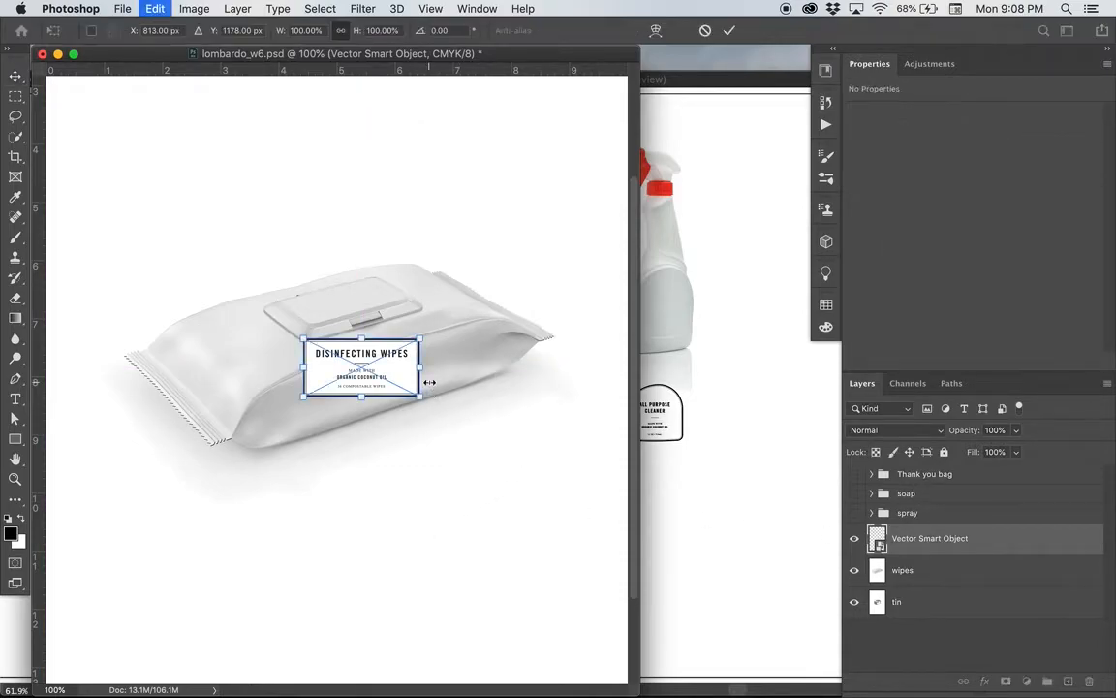
{"action": "key", "text": "super+equal"}
{"action": "left_click_drag", "start_coordinate": [525, 361], "coordinate": [506, 253]}
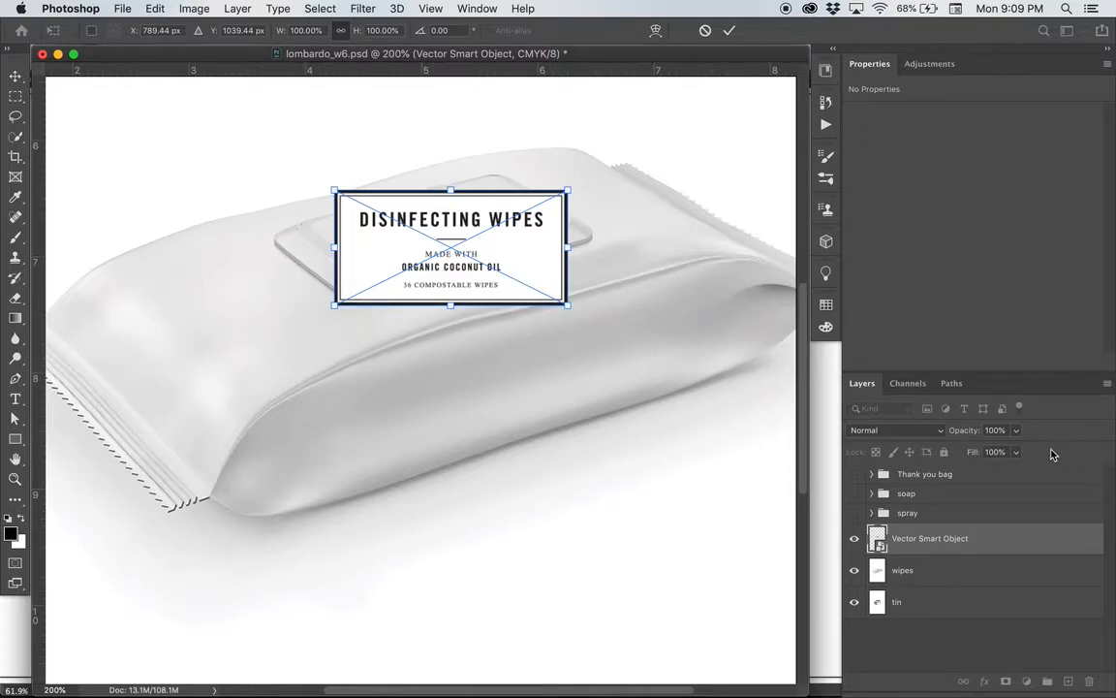
{"action": "mouse_move", "coordinate": [972, 433]}
{"action": "left_mouse_down"}
{"action": "mouse_move", "coordinate": [951, 439]}
{"action": "mouse_move", "coordinate": [980, 443]}
{"action": "left_mouse_up"}
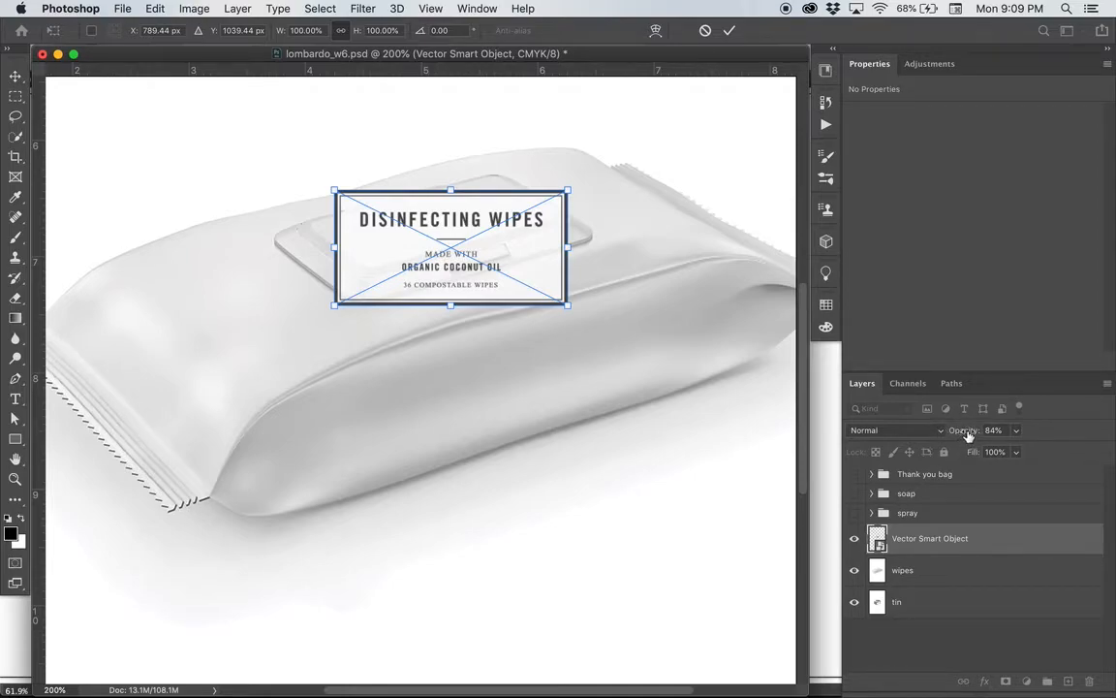
{"action": "left_click_drag", "start_coordinate": [968, 436], "coordinate": [946, 435]}
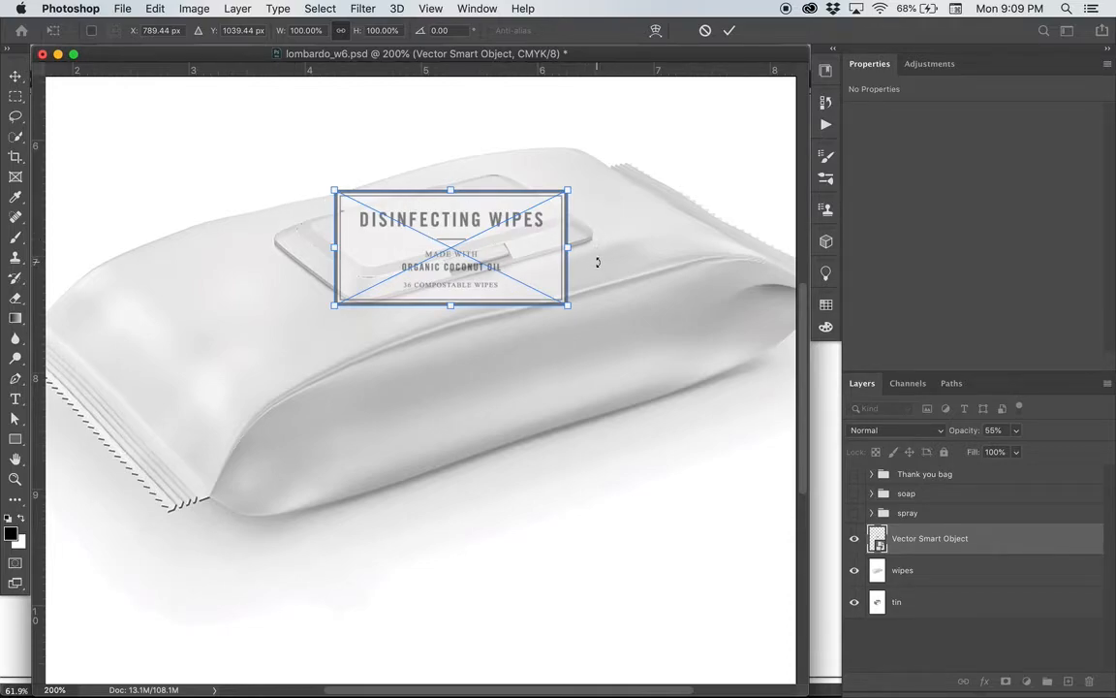
Step: Rotate the Disinfecting Wipes label about -14.7°, scale it to about 74%, and position it over the pack's lid
{"action": "left_click_drag", "start_coordinate": [598, 261], "coordinate": [593, 228]}
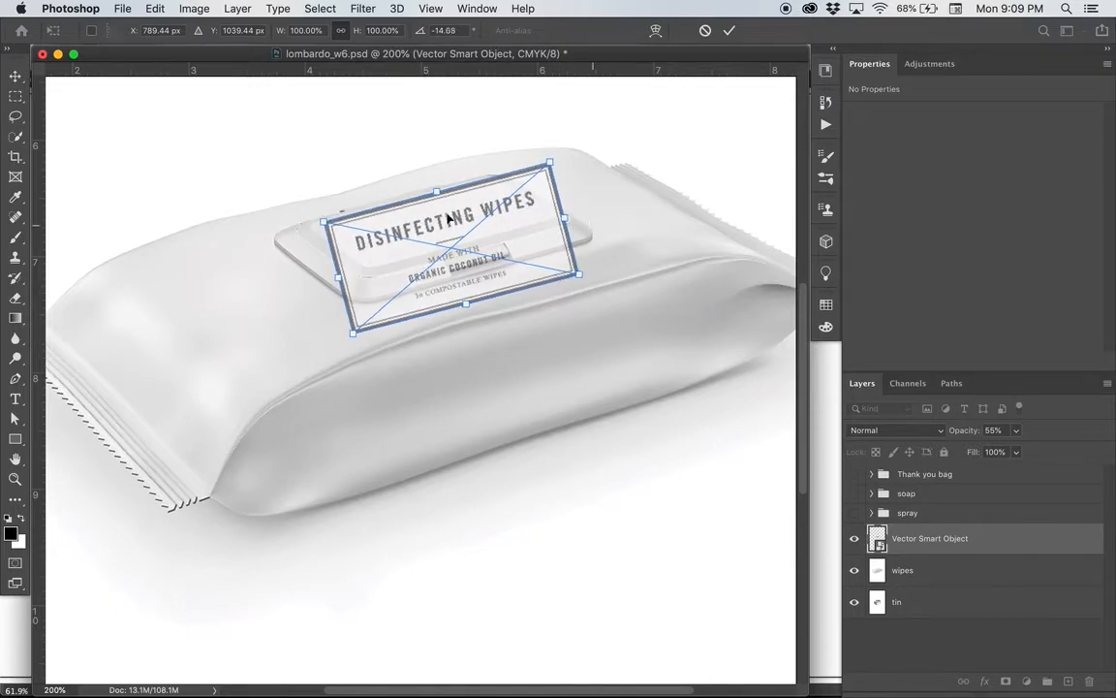
{"action": "left_click_drag", "start_coordinate": [449, 212], "coordinate": [448, 224]}
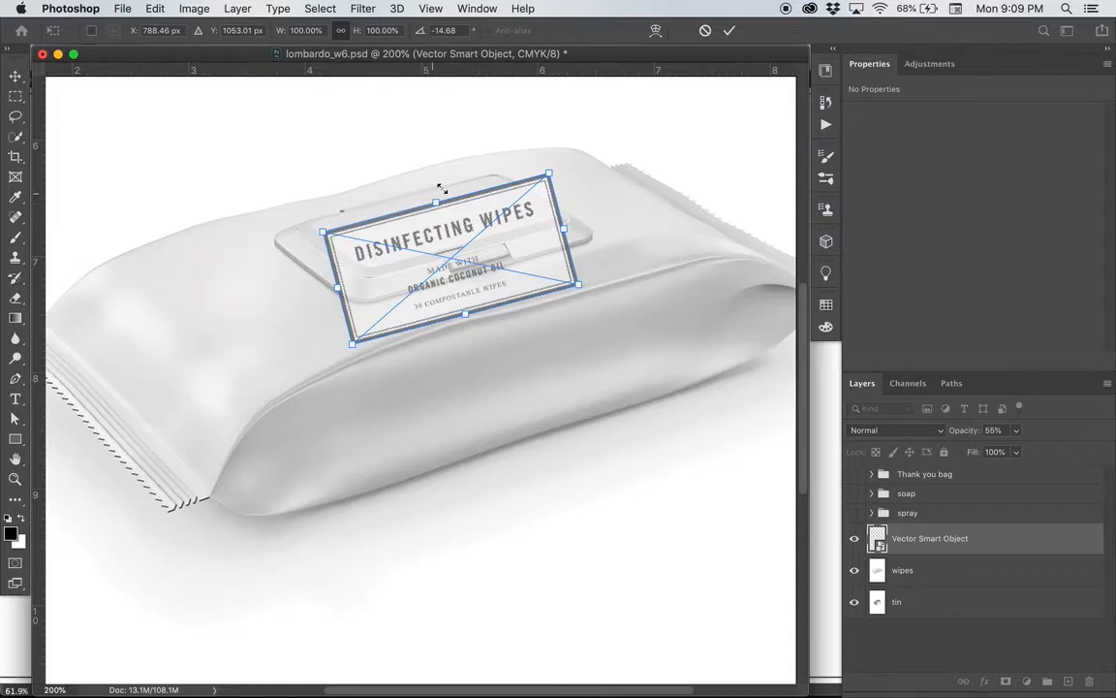
{"action": "mouse_move", "coordinate": [495, 236]}
{"action": "left_mouse_down"}
{"action": "mouse_move", "coordinate": [490, 219]}
{"action": "mouse_move", "coordinate": [494, 233]}
{"action": "left_mouse_up"}
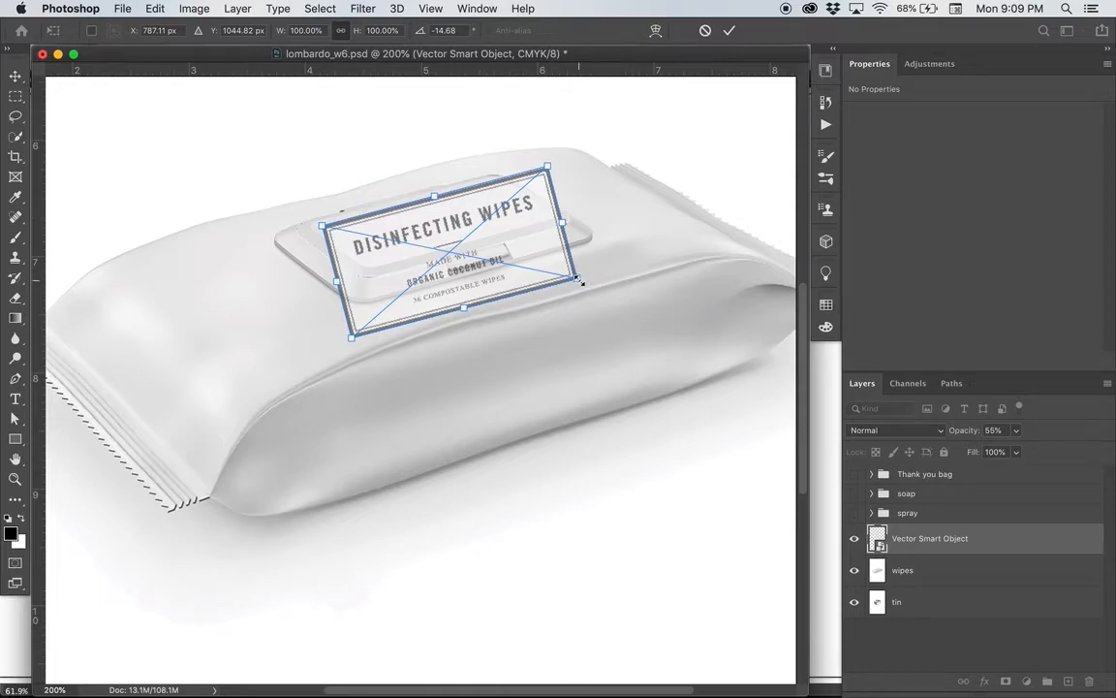
{"action": "left_click_drag", "start_coordinate": [578, 279], "coordinate": [521, 266]}
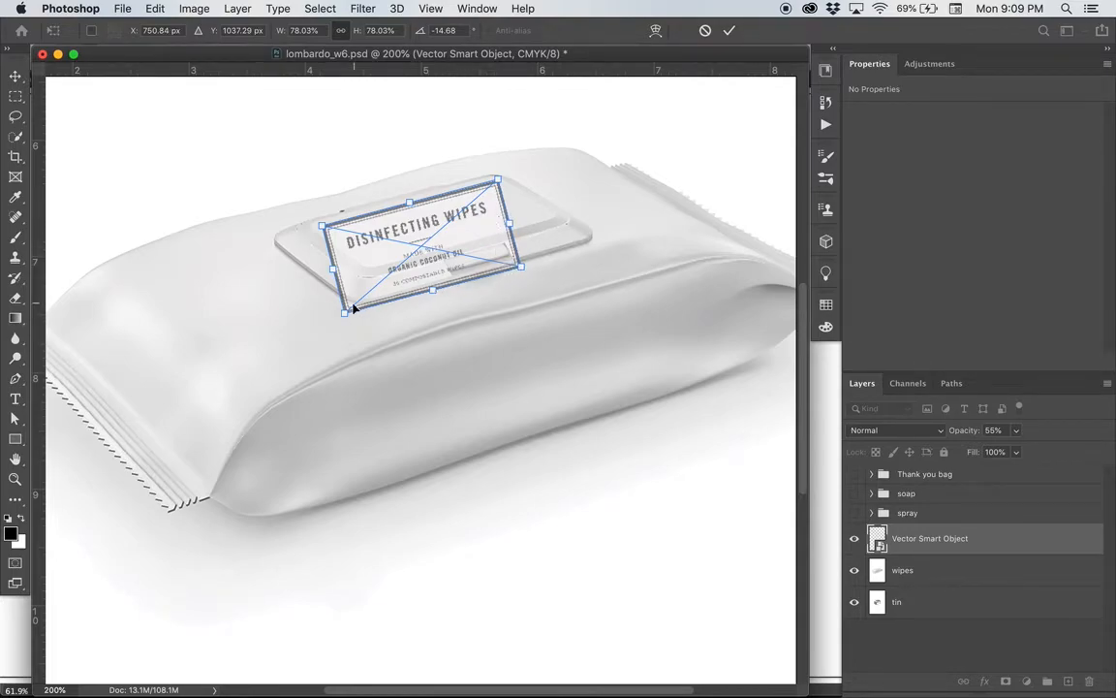
{"action": "left_click_drag", "start_coordinate": [345, 311], "coordinate": [350, 305]}
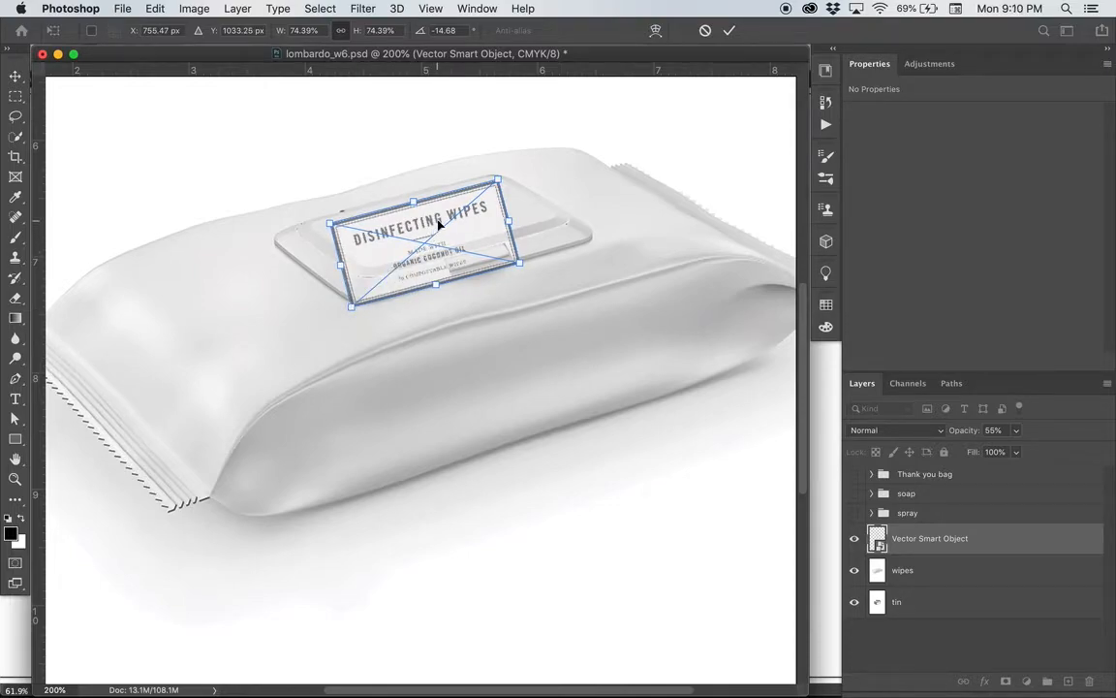
{"action": "key", "text": "Up"}
{"action": "key", "text": "Up"}
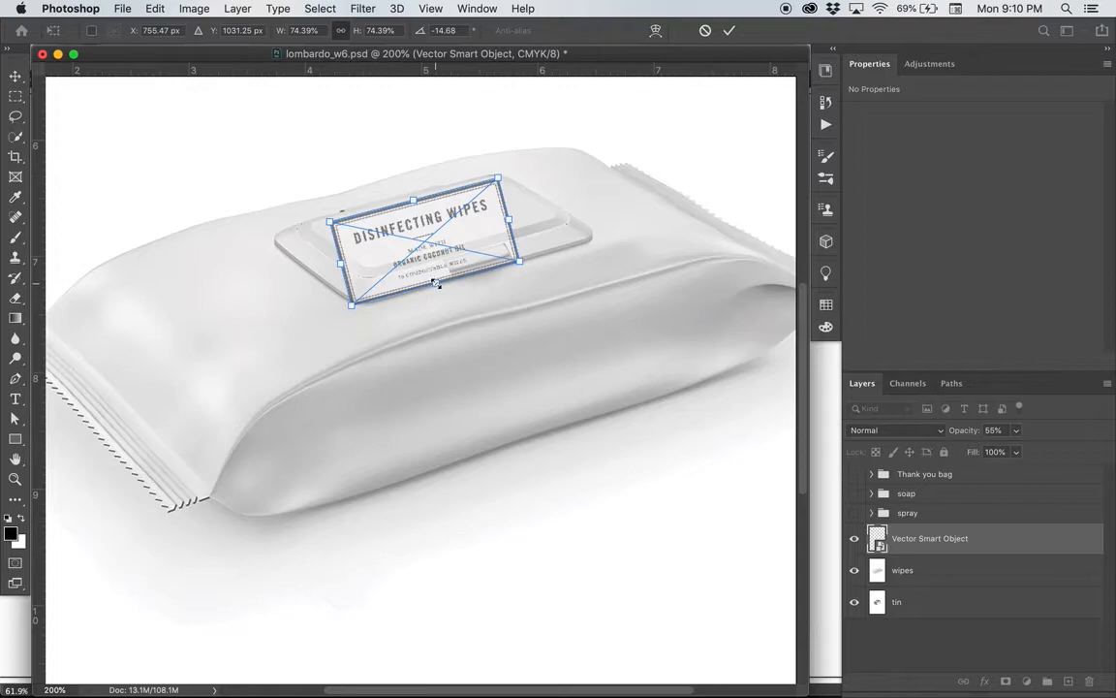
Step: Skew the Disinfecting Wipes label's lower edge to about 42% height to match the lid's slant, and nudge it onto the lid's flat panel
{"action": "left_click_drag", "start_coordinate": [436, 281], "coordinate": [465, 239]}
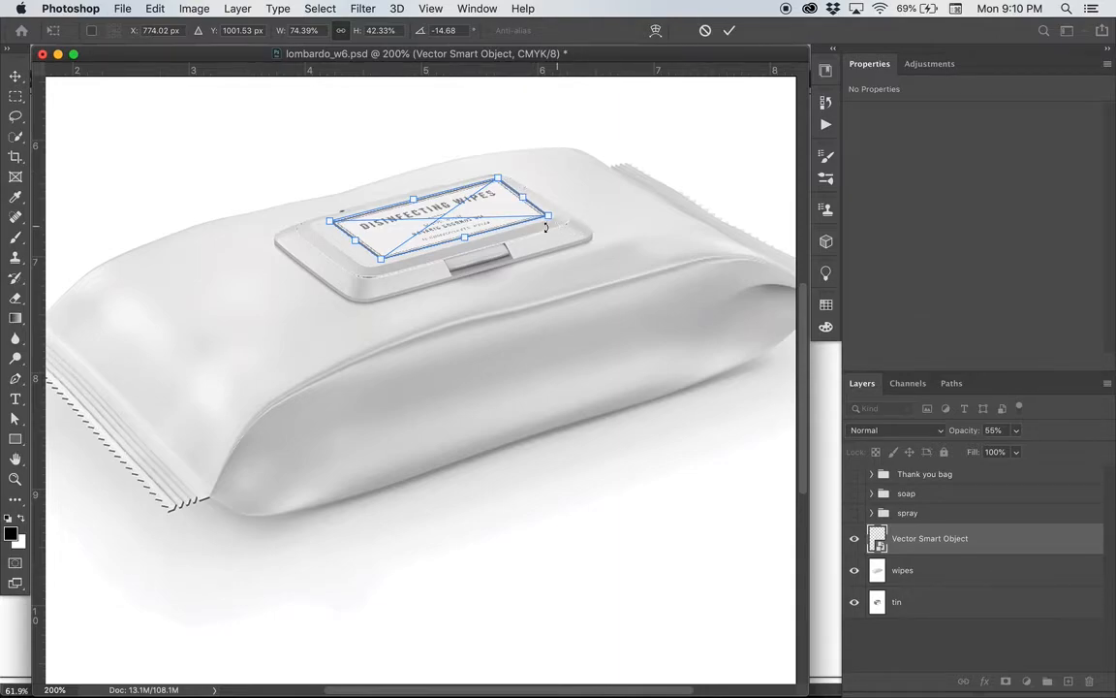
{"action": "key", "text": "Left"}
{"action": "key", "text": "Left"}
{"action": "key", "text": "Left"}
{"action": "key", "text": "Left"}
{"action": "key", "text": "Left"}
{"action": "key", "text": "Left"}
{"action": "key", "text": "Left"}
{"action": "key", "text": "Down"}
{"action": "key", "text": "Down"}
{"action": "key", "text": "Down"}
{"action": "key", "text": "Down"}
{"action": "key", "text": "Left"}
{"action": "key", "text": "Left"}
{"action": "key", "text": "Up"}
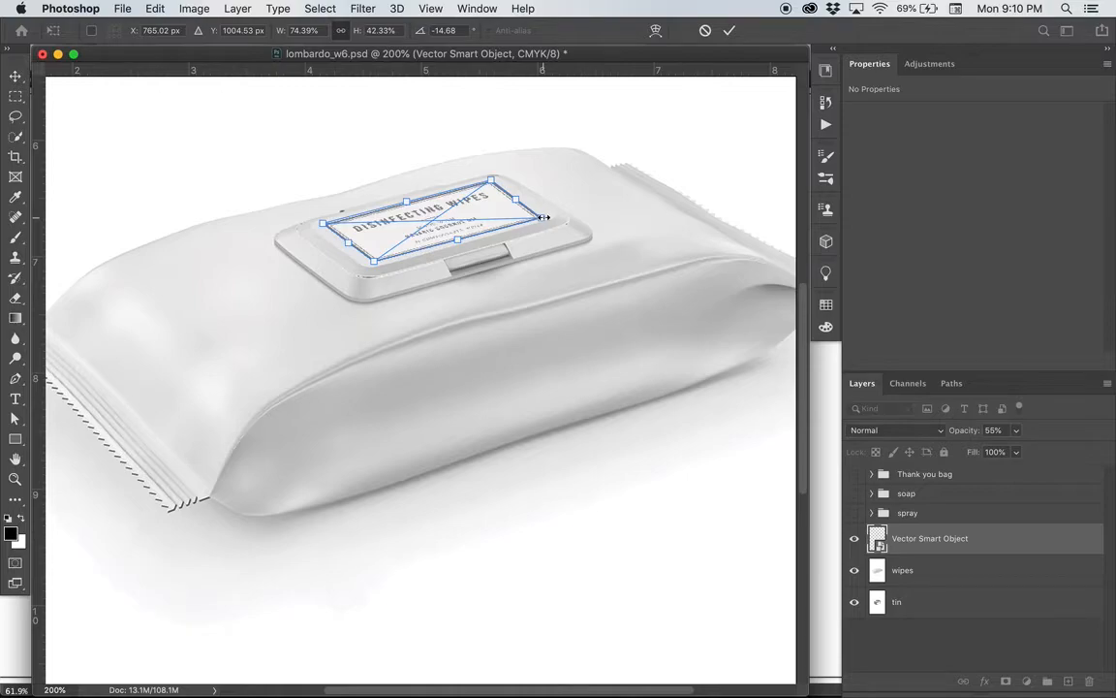
Step: Distort the label's lower-right corner outward to match the lid, restore the layer's opacity to 100%, and apply the transform
{"action": "left_click_drag", "start_coordinate": [545, 217], "coordinate": [550, 221]}
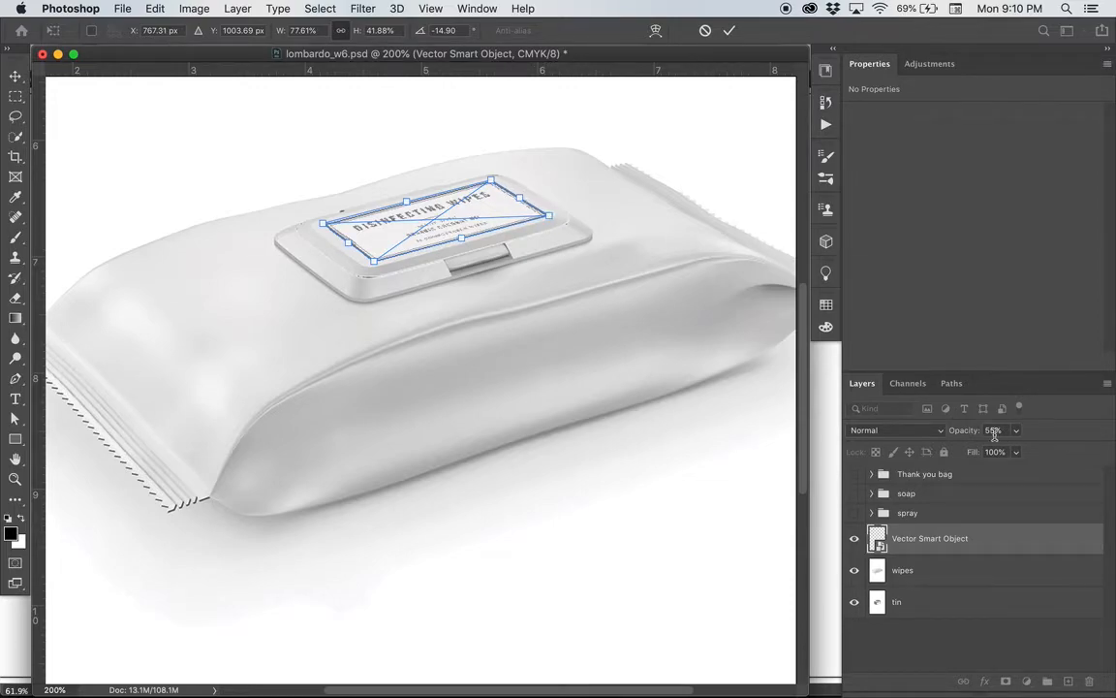
{"action": "left_click_drag", "start_coordinate": [979, 437], "coordinate": [1008, 437]}
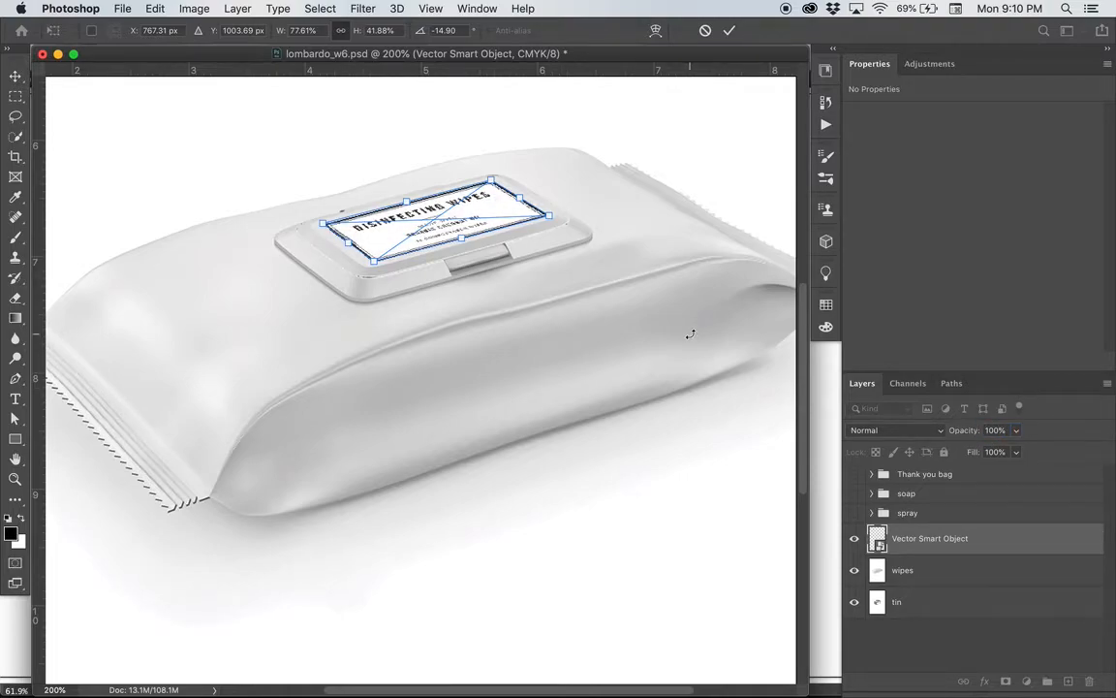
{"action": "key", "text": "Return"}
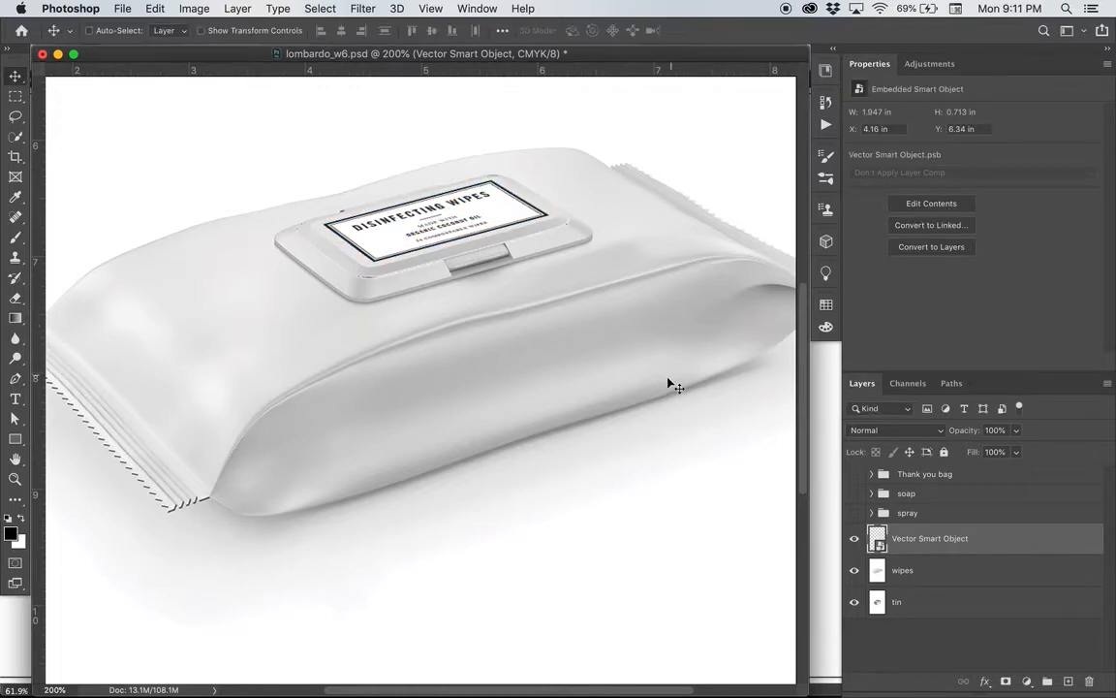
Step: Group the Disinfecting Wipes label with the wipes layer, name the group wipes, and hide it
{"action": "key", "text": "super+1"}
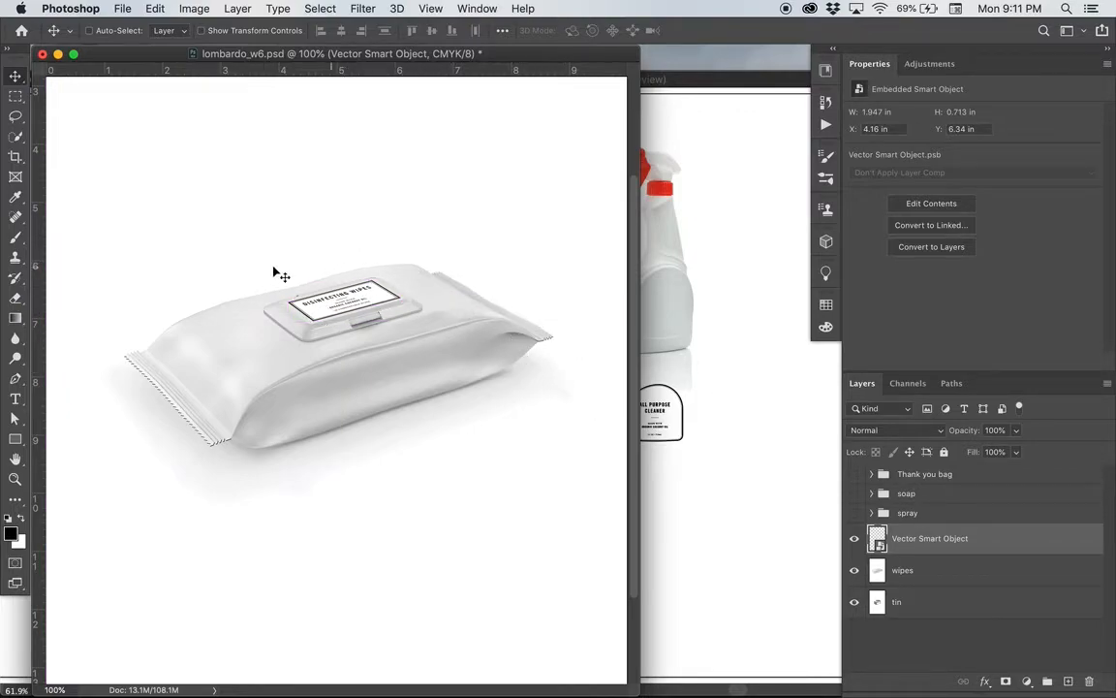
{"action": "left_click", "coordinate": [911, 574], "text": "shift"}
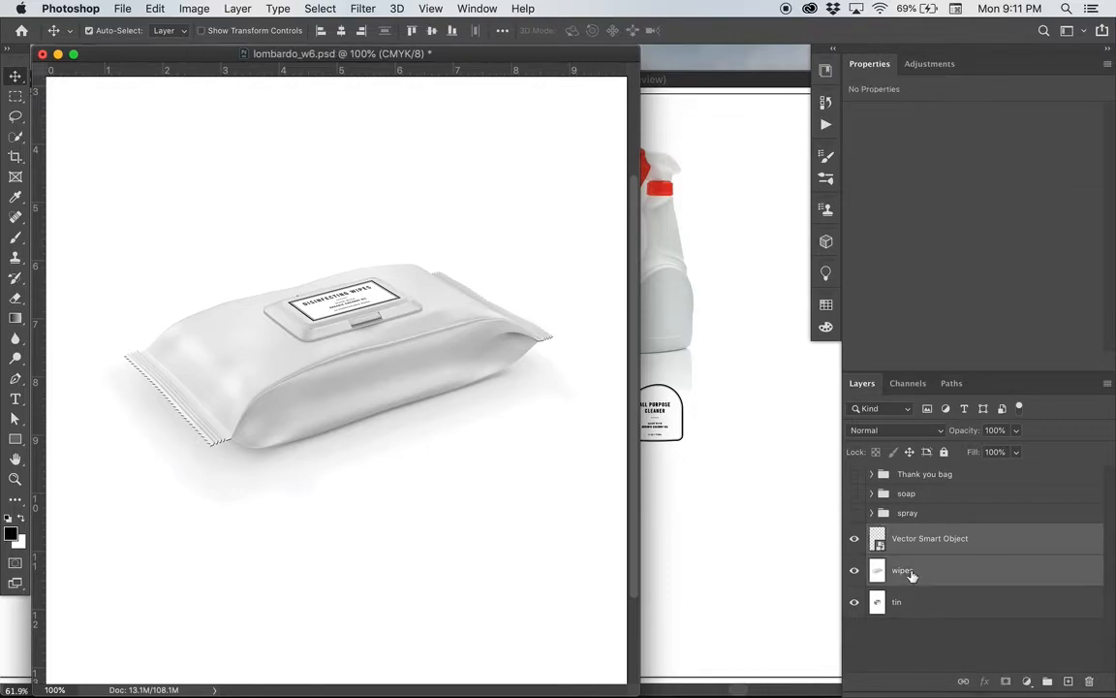
{"action": "key", "text": "super+g"}
{"action": "double_click", "coordinate": [911, 532]}
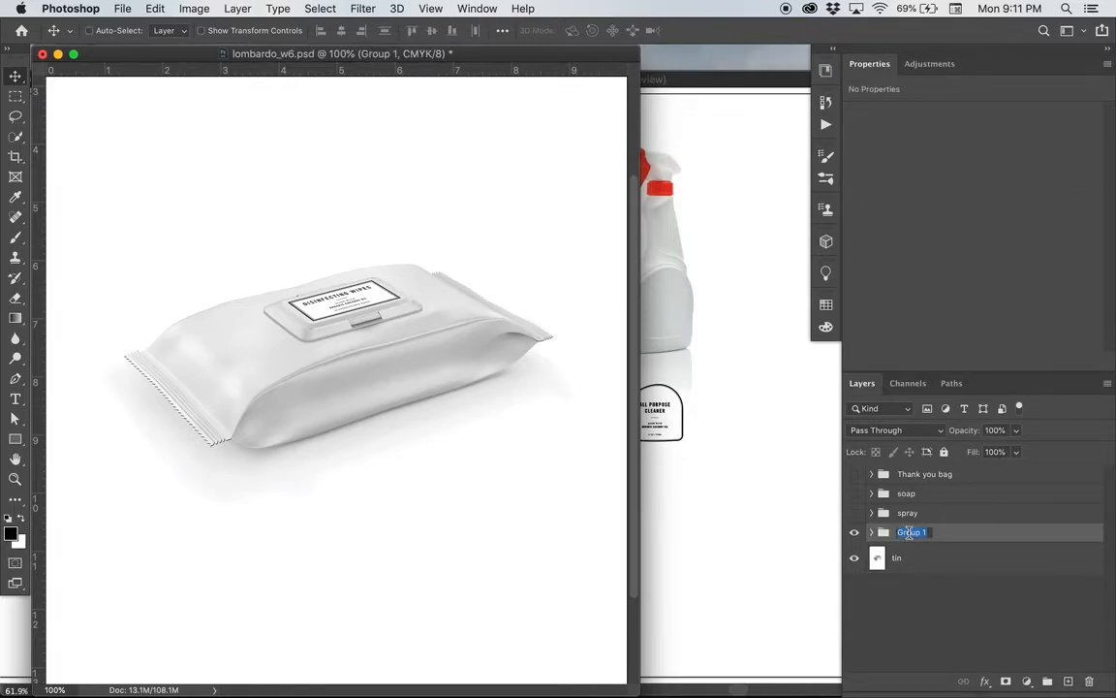
{"action": "type", "text": "wipes"}
{"action": "key", "text": "Return"}
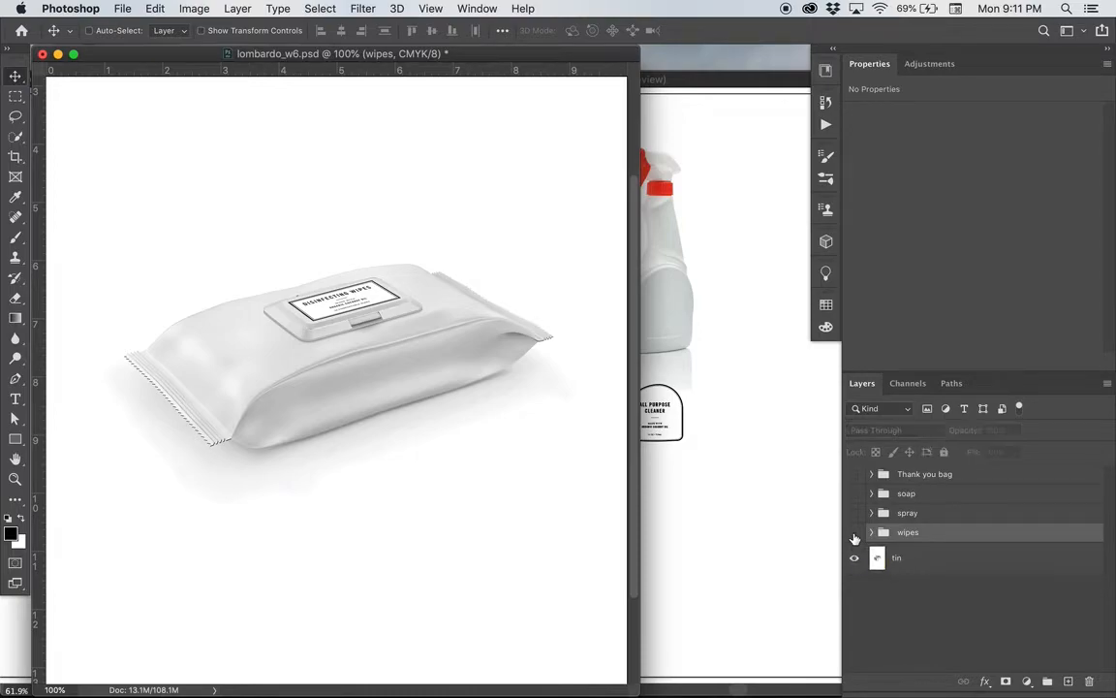
{"action": "left_click", "coordinate": [853, 533]}
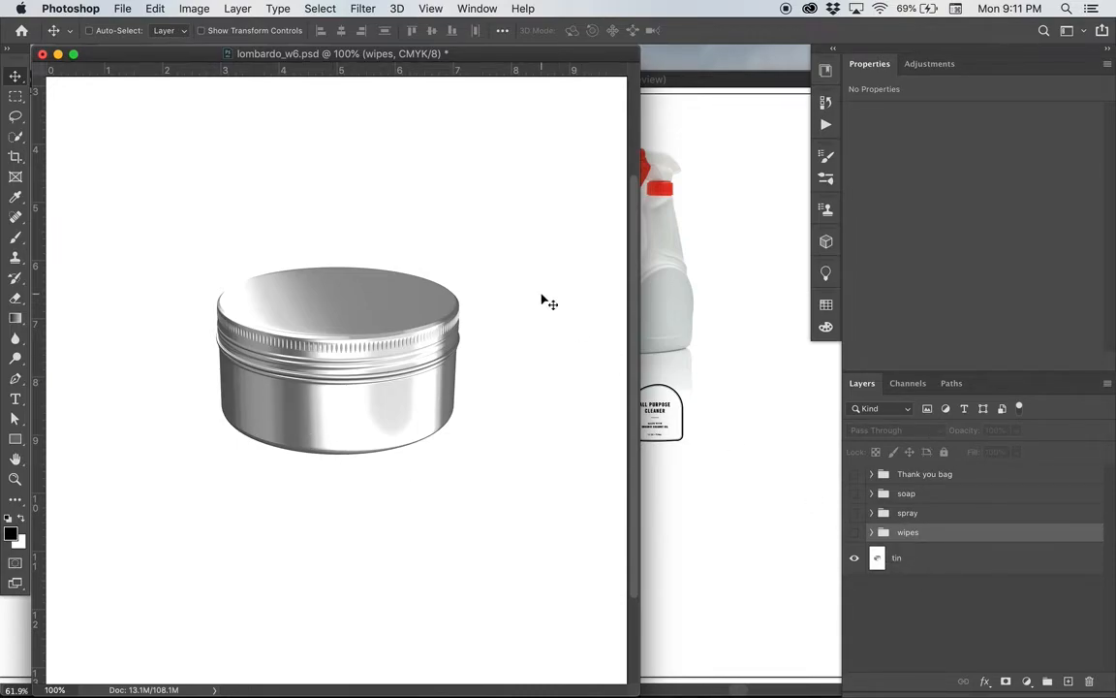
Step: Copy the round Scented Candle label from labels_w6.ai in Illustrator and paste it into Photoshop as a Smart Object at about 328% scale
{"action": "left_click", "coordinate": [710, 474]}
{"action": "left_click", "coordinate": [492, 614]}
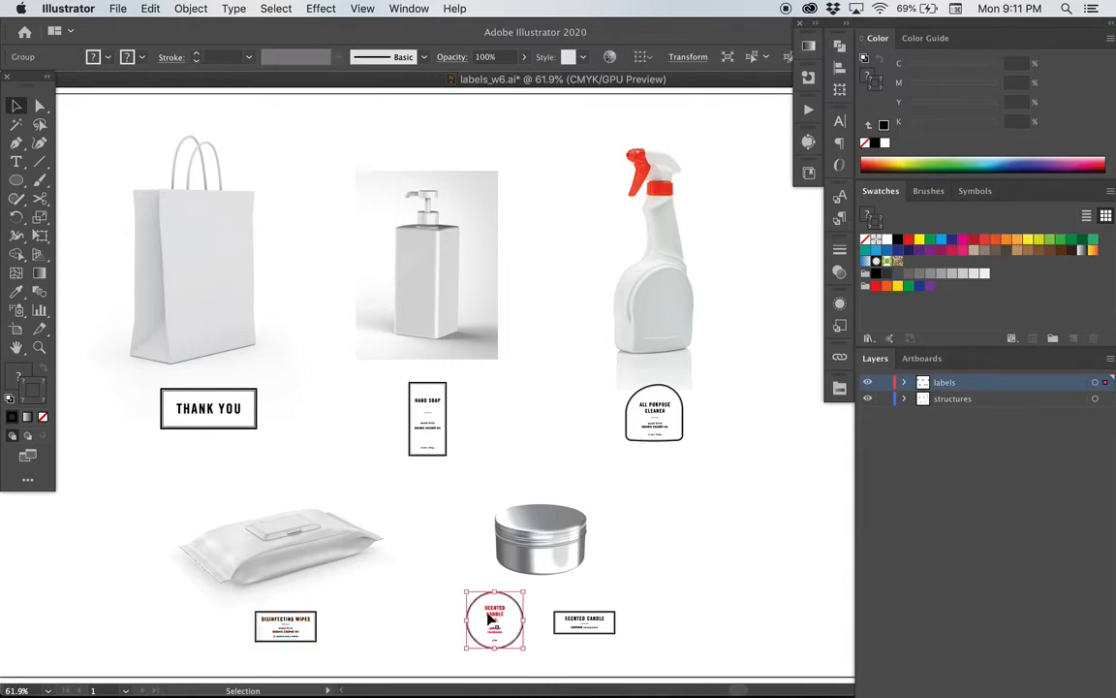
{"action": "key", "text": "a"}
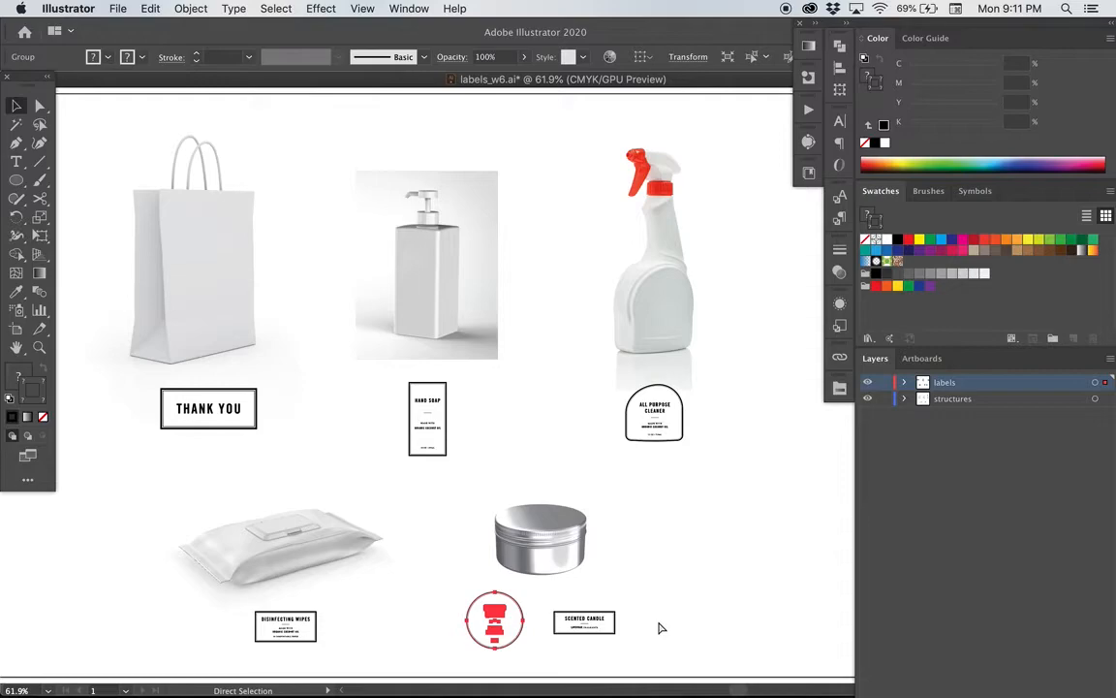
{"action": "key", "text": "super+Tab"}
{"action": "key", "text": "super+v"}
{"action": "key", "text": "Return"}
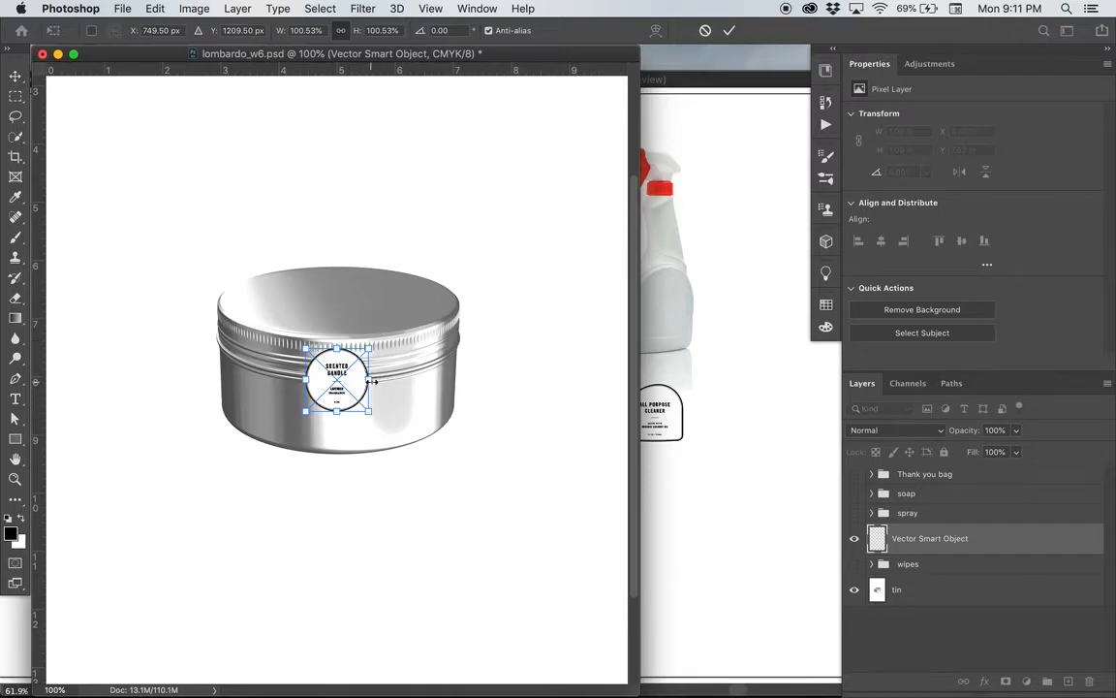
{"action": "left_click_drag", "start_coordinate": [372, 381], "coordinate": [439, 384]}
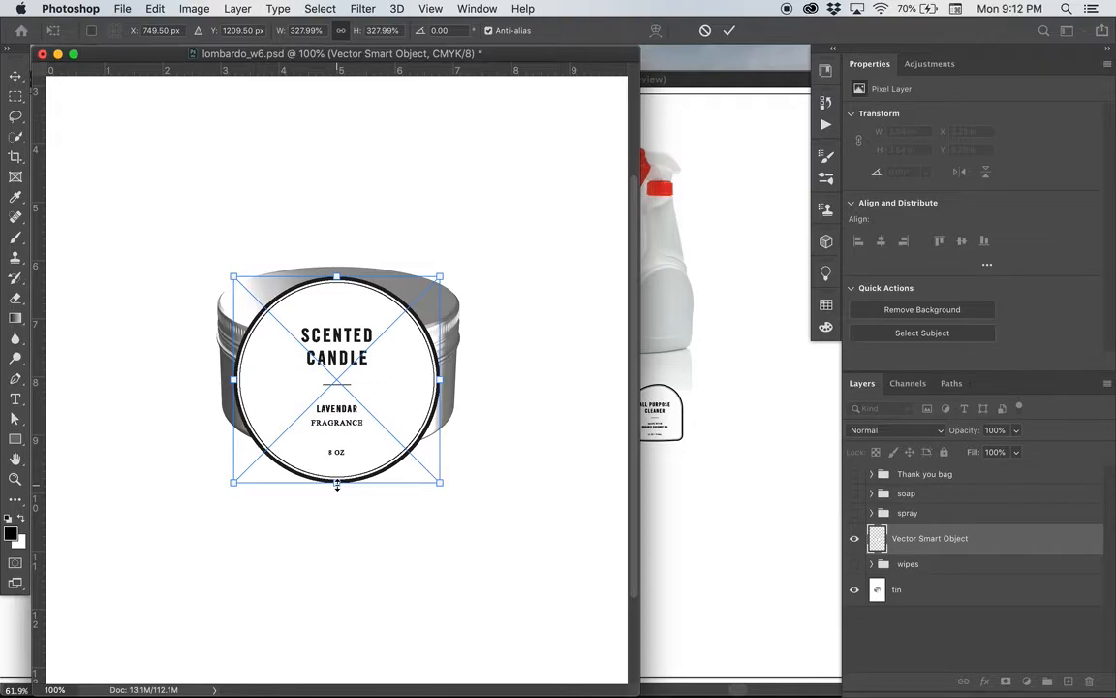
{"action": "left_click_drag", "start_coordinate": [337, 482], "coordinate": [337, 337]}
{"action": "key", "text": "Up"}
{"action": "key", "text": "Up"}
{"action": "key", "text": "Up"}
{"action": "key", "text": "Up"}
{"action": "key", "text": "Up"}
{"action": "key", "text": "Up"}
{"action": "key", "text": "Up"}
{"action": "key", "text": "Up"}
{"action": "key", "text": "Up"}
{"action": "key", "text": "Up"}
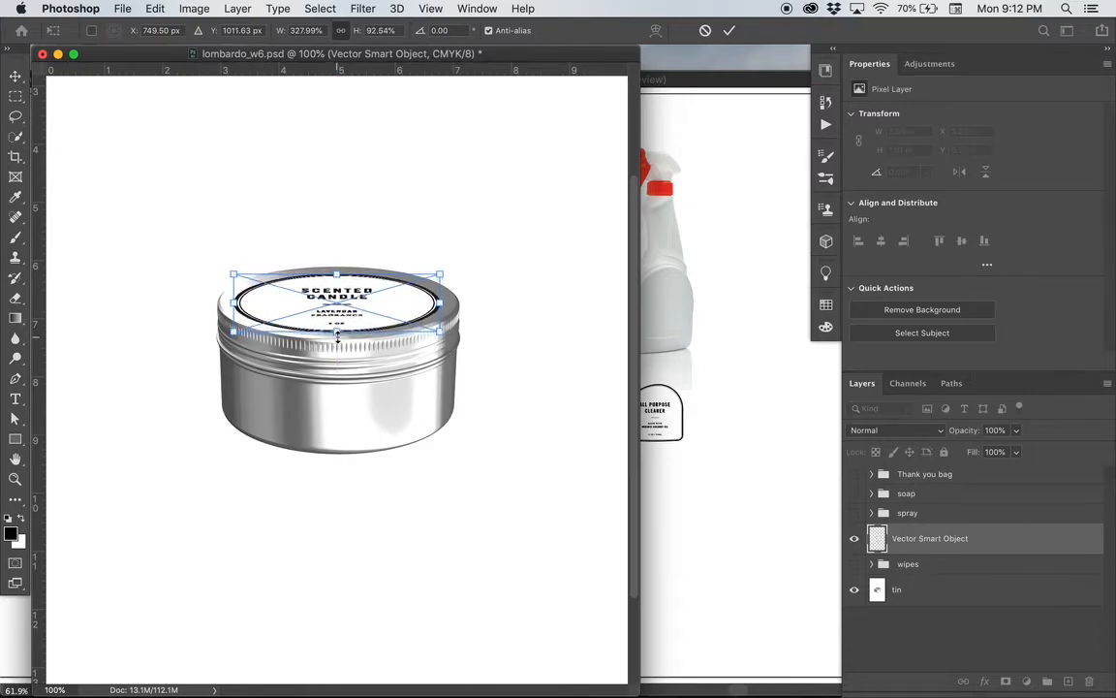
{"action": "key", "text": "Up"}
{"action": "key", "text": "Up"}
{"action": "key", "text": "Up"}
{"action": "key", "text": "Up"}
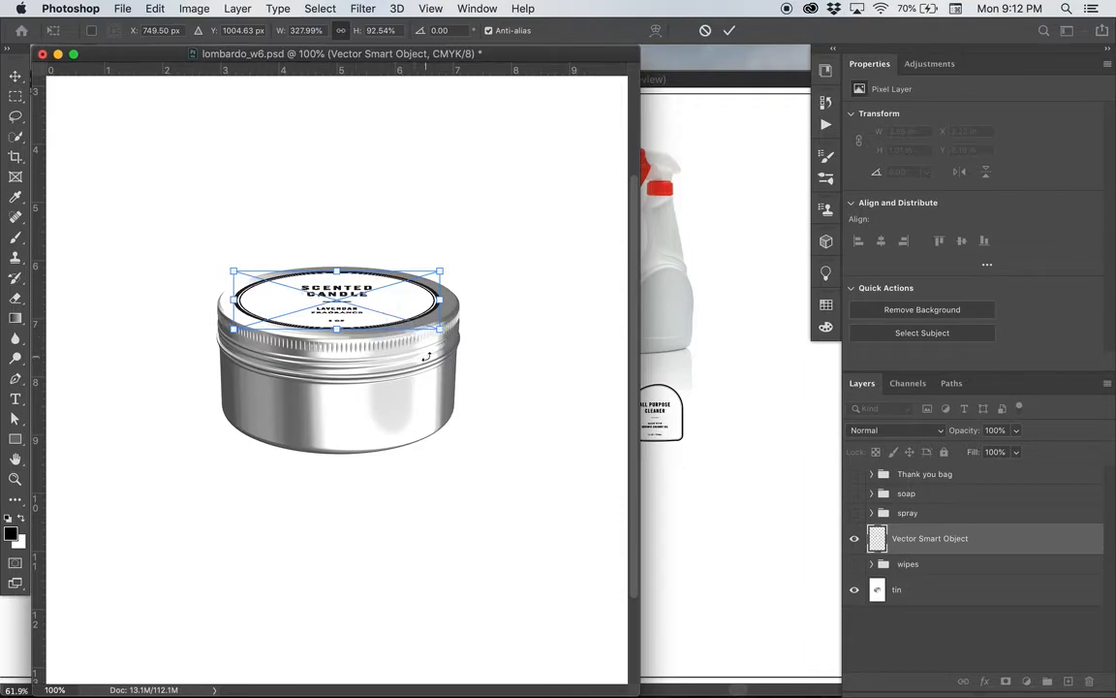
{"action": "key", "text": "super+z"}
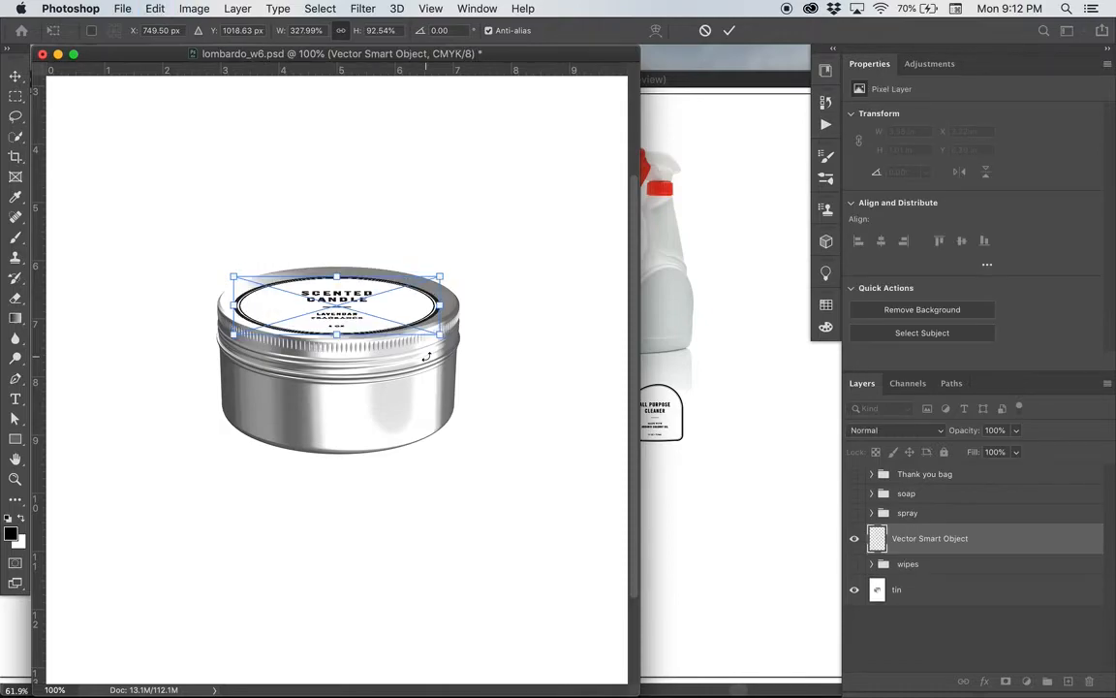
{"action": "key", "text": "super+z"}
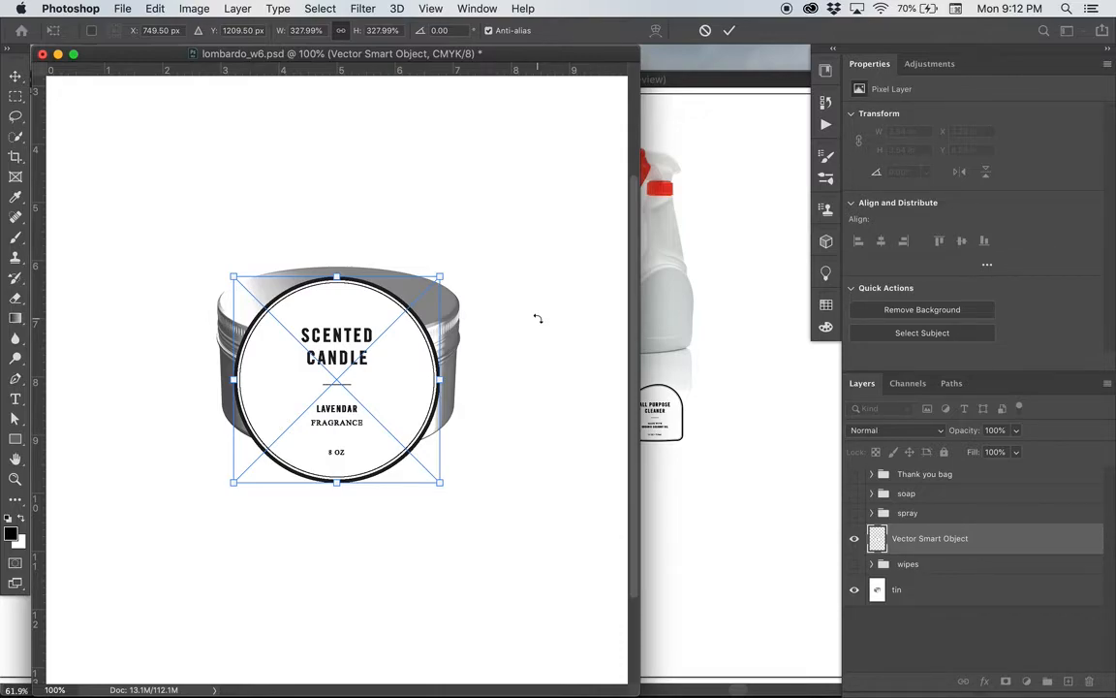
Step: Place the round Scented Candle label at its full circular shape and convert its layer to a Smart Object
{"action": "key", "text": "Return"}
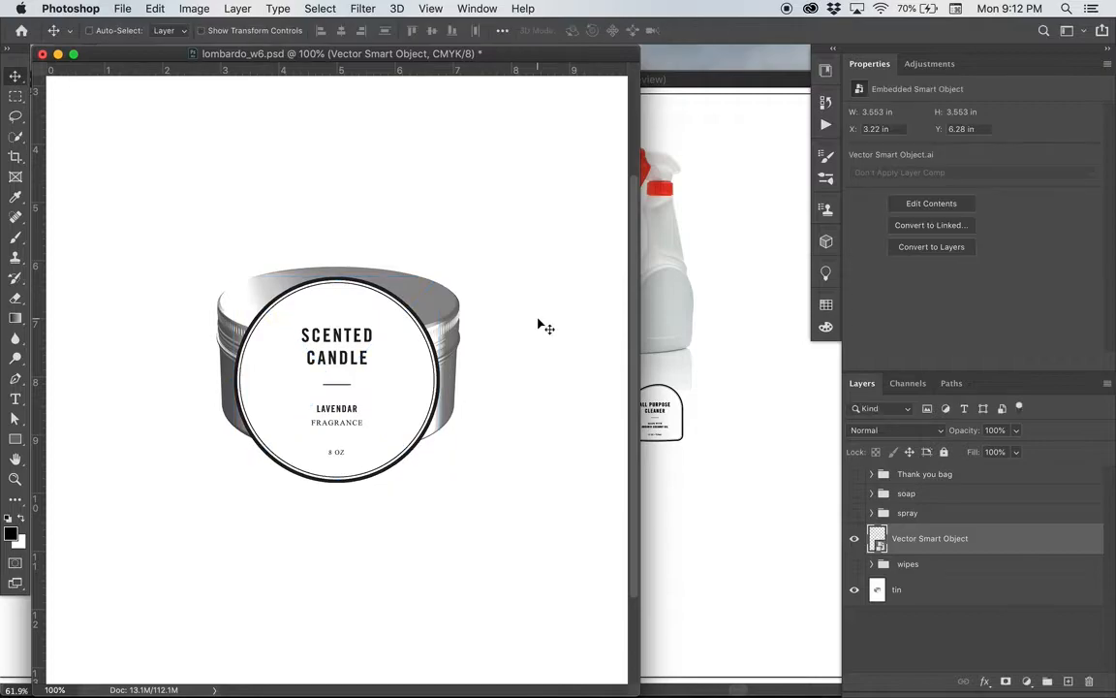
{"action": "right_click", "coordinate": [972, 544]}
{"action": "left_click", "coordinate": [827, 161]}
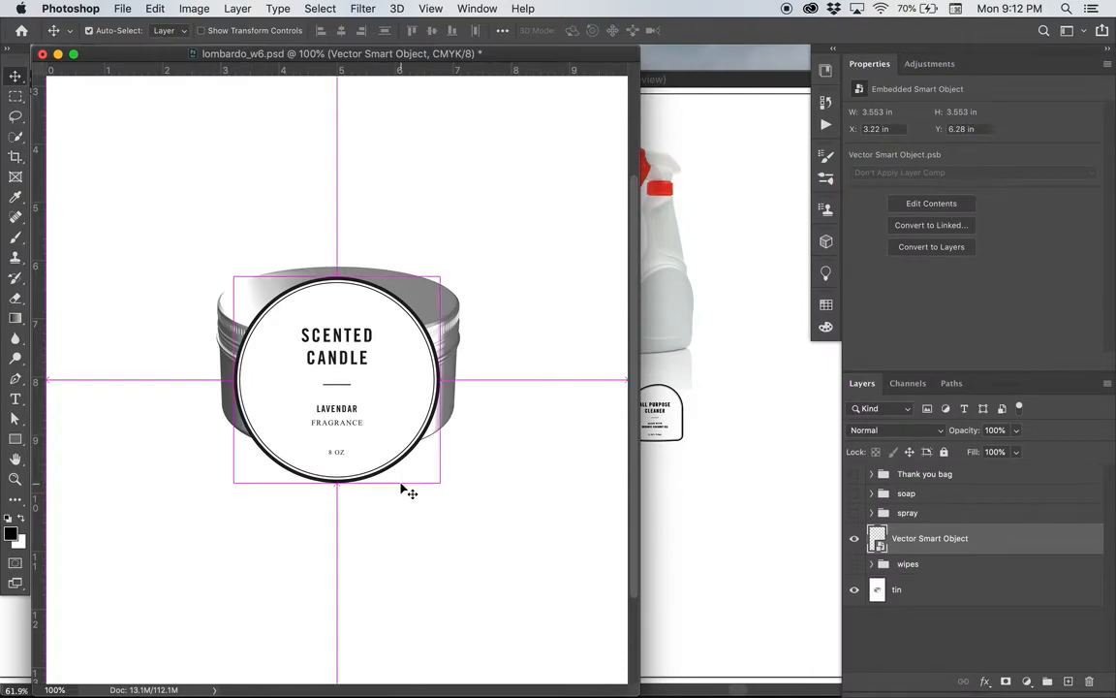
Step: Squash the Scented Candle label to about 28% height and nudge it onto the top of the tin's lid
{"action": "key", "text": "super+t"}
{"action": "left_click_drag", "start_coordinate": [337, 482], "coordinate": [336, 333]}
{"action": "key", "text": "Up"}
{"action": "key", "text": "Up"}
{"action": "key", "text": "Up"}
{"action": "key", "text": "Up"}
{"action": "key", "text": "Up"}
{"action": "key", "text": "Up"}
{"action": "key", "text": "Up"}
{"action": "key", "text": "Up"}
{"action": "key", "text": "Up"}
{"action": "key", "text": "Up"}
{"action": "key", "text": "Up"}
{"action": "key", "text": "Up"}
{"action": "key", "text": "Up"}
{"action": "key", "text": "Up"}
{"action": "key", "text": "Up"}
{"action": "key", "text": "Up"}
{"action": "key", "text": "Up"}
{"action": "key", "text": "Up"}
{"action": "key", "text": "Up"}
{"action": "key", "text": "Up"}
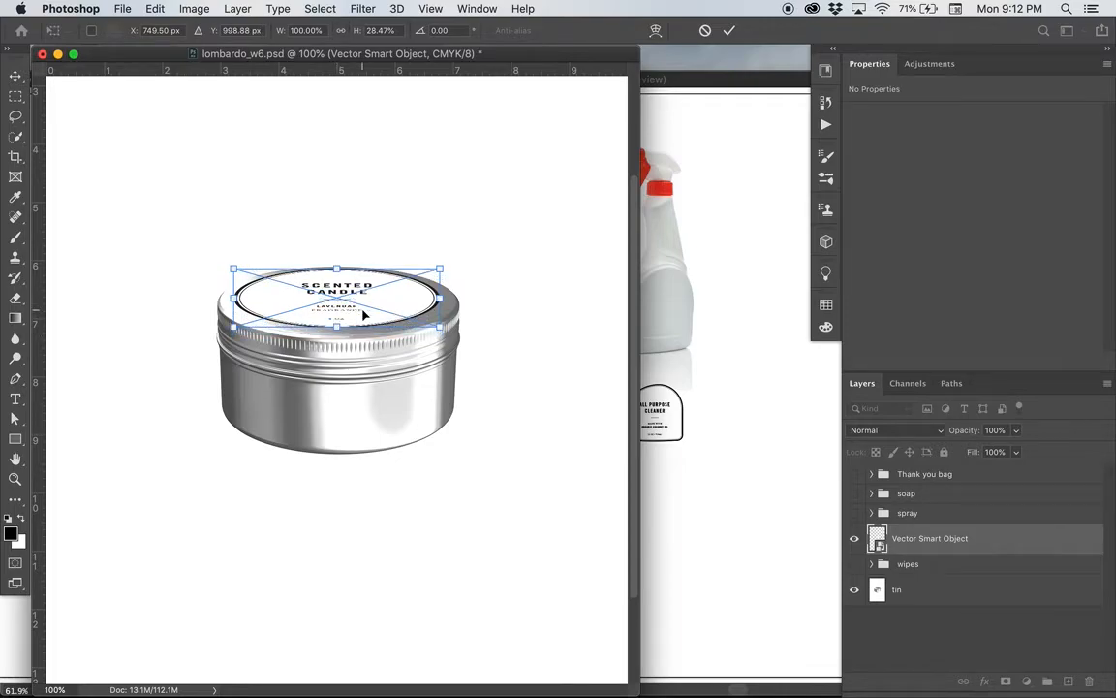
{"action": "key", "text": "Down"}
{"action": "key", "text": "Down"}
{"action": "key", "text": "Down"}
{"action": "key", "text": "Down"}
{"action": "key", "text": "Down"}
{"action": "key", "text": "Down"}
{"action": "key", "text": "Down"}
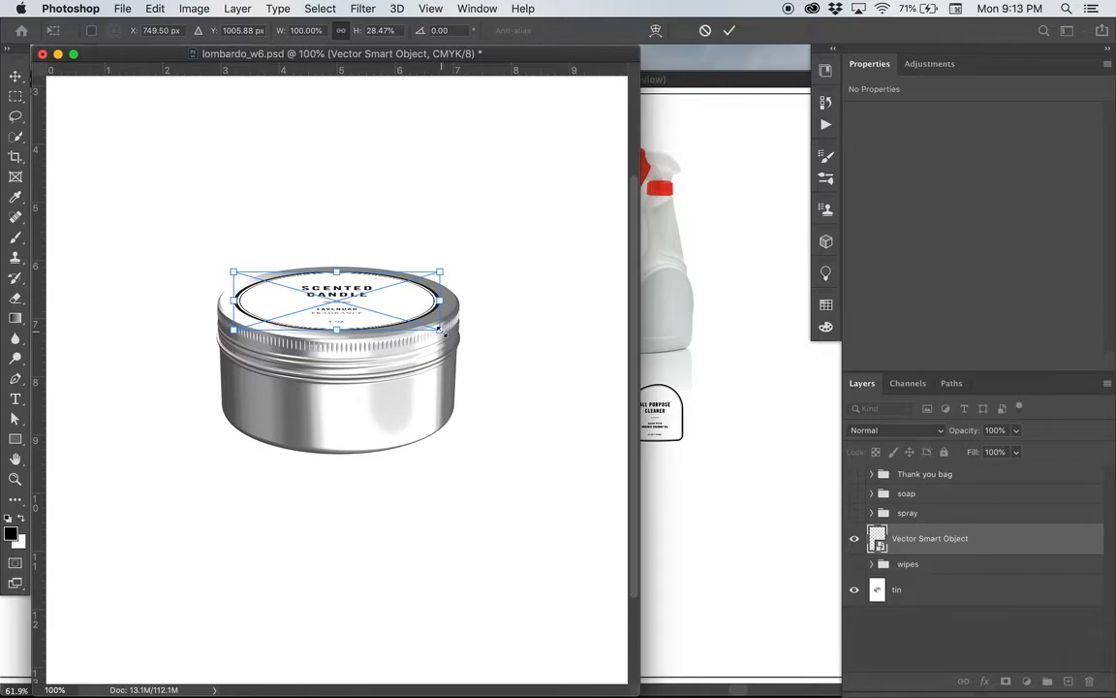
Step: Widen the Scented Candle label's front edge in perspective, shrink it to leave a rim around the lid, nudge it up, and apply the transform
{"action": "left_click_drag", "start_coordinate": [440, 330], "coordinate": [472, 329]}
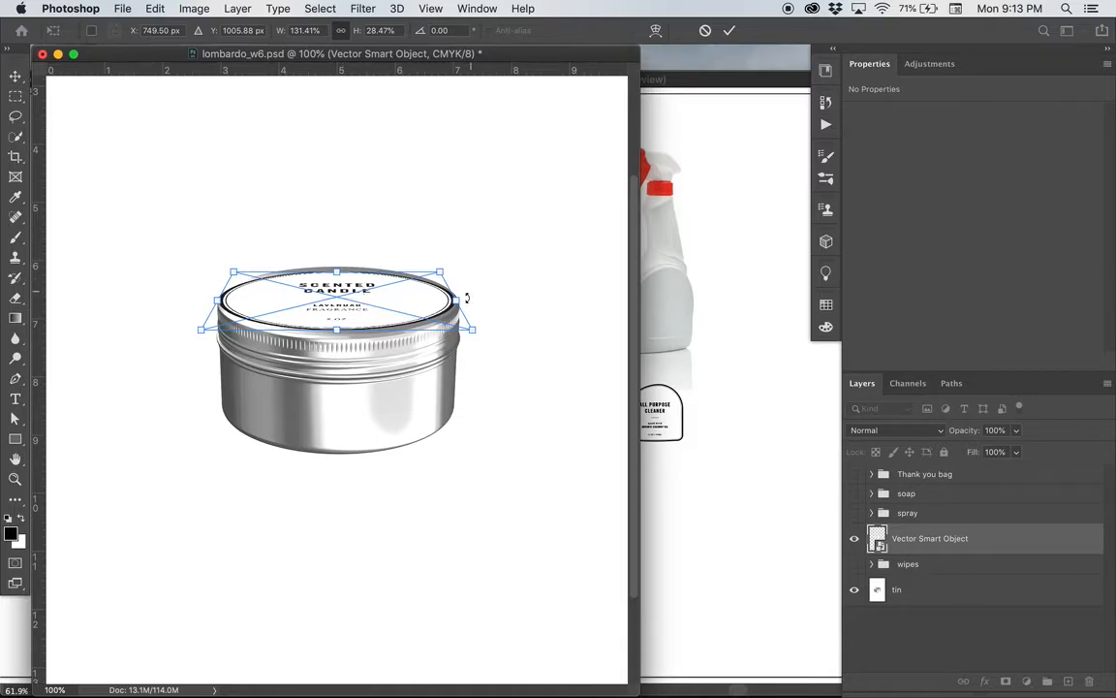
{"action": "left_click_drag", "start_coordinate": [456, 300], "coordinate": [440, 302]}
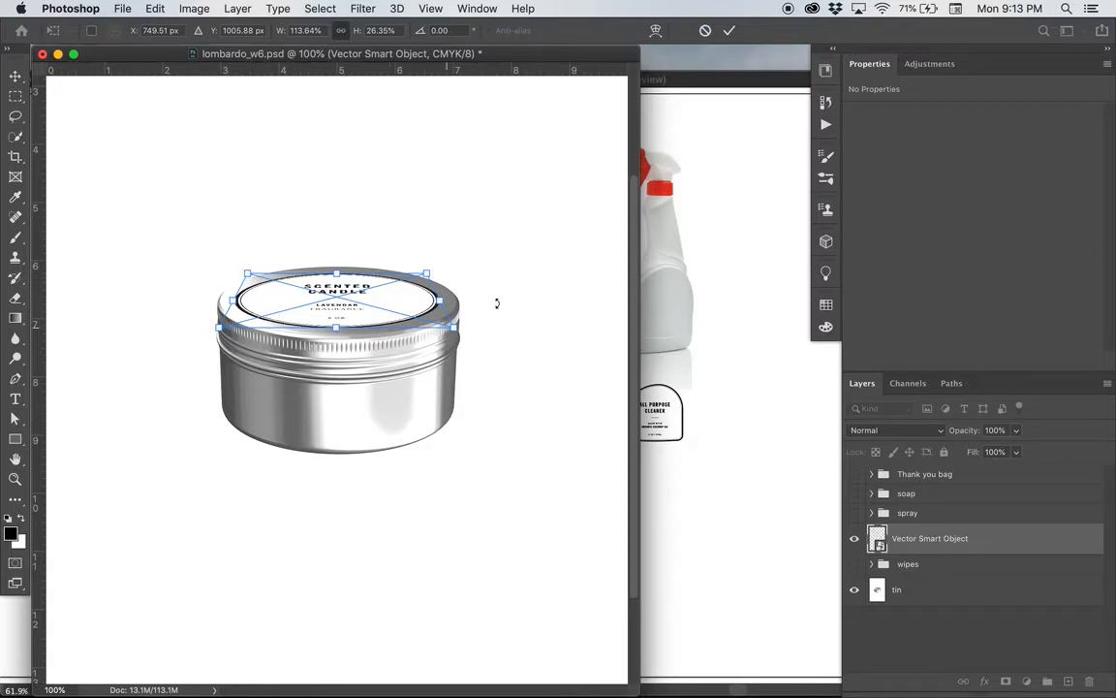
{"action": "key", "text": "Up"}
{"action": "key", "text": "Up"}
{"action": "key", "text": "Up"}
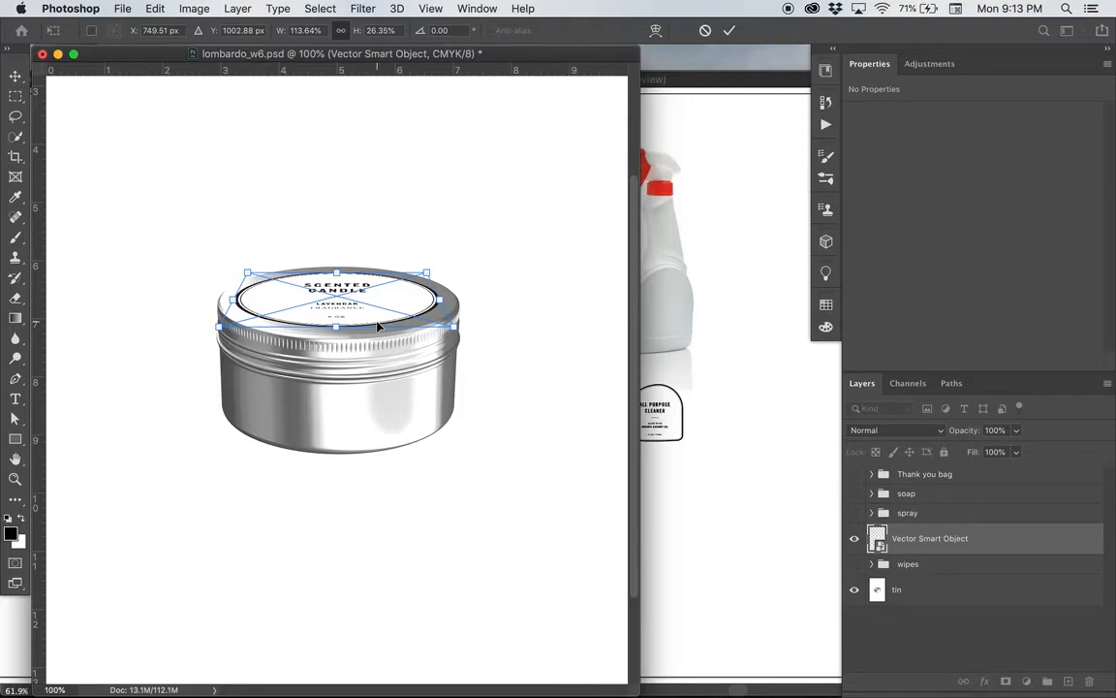
{"action": "key", "text": "Return"}
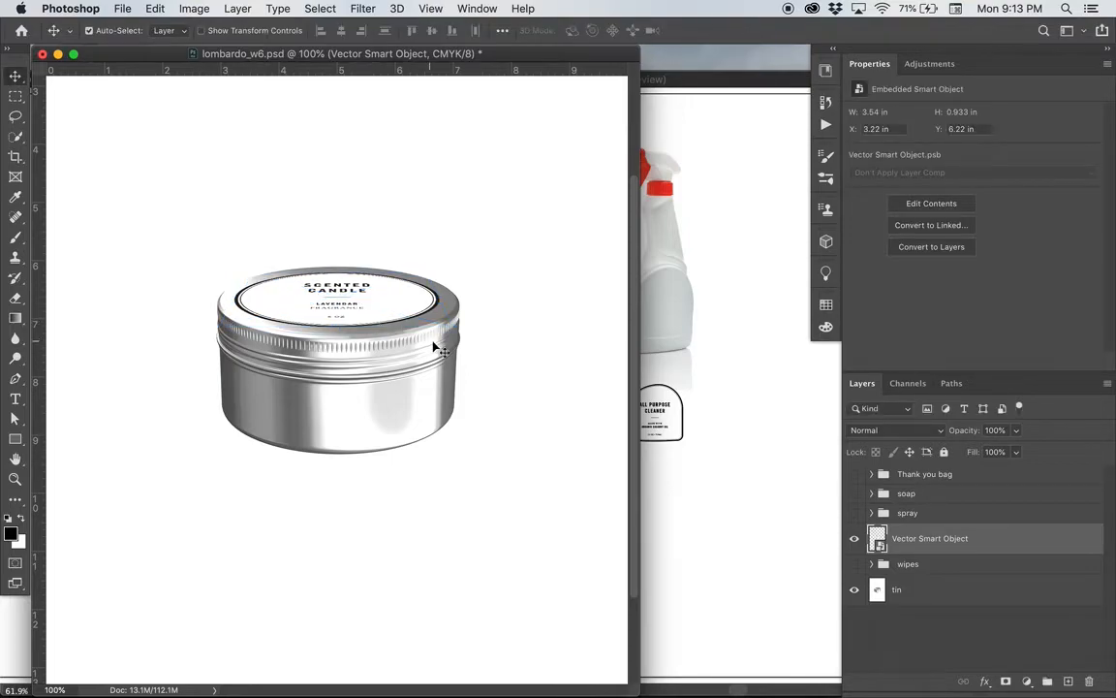
{"action": "key", "text": "super+plus"}
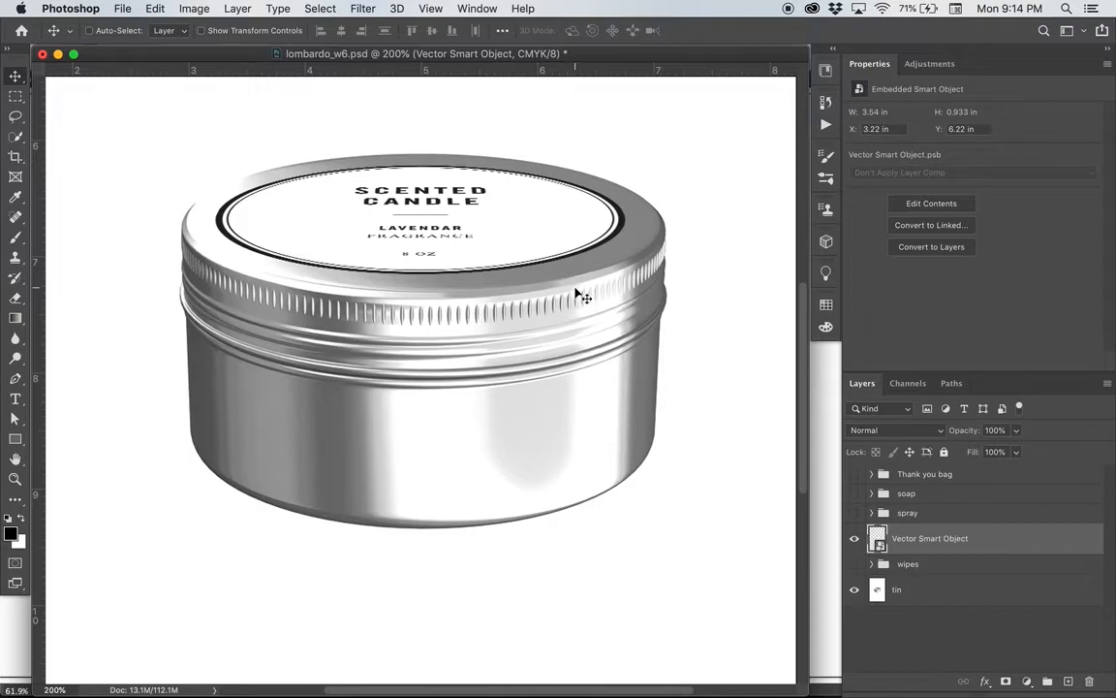
{"action": "key", "text": "super+minus"}
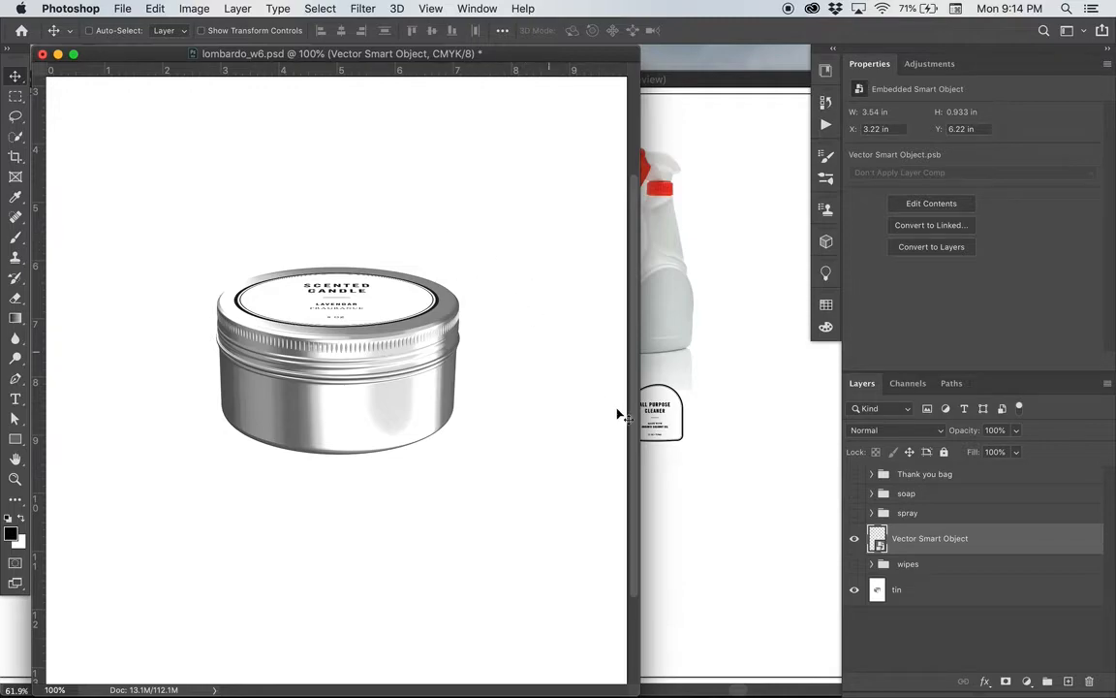
Step: Copy the Thank You label from labels_w6.ai in Illustrator, paste it into Photoshop above the tin, and convert its layer to a Smart Object
{"action": "left_click", "coordinate": [793, 545]}
{"action": "left_click", "coordinate": [233, 417]}
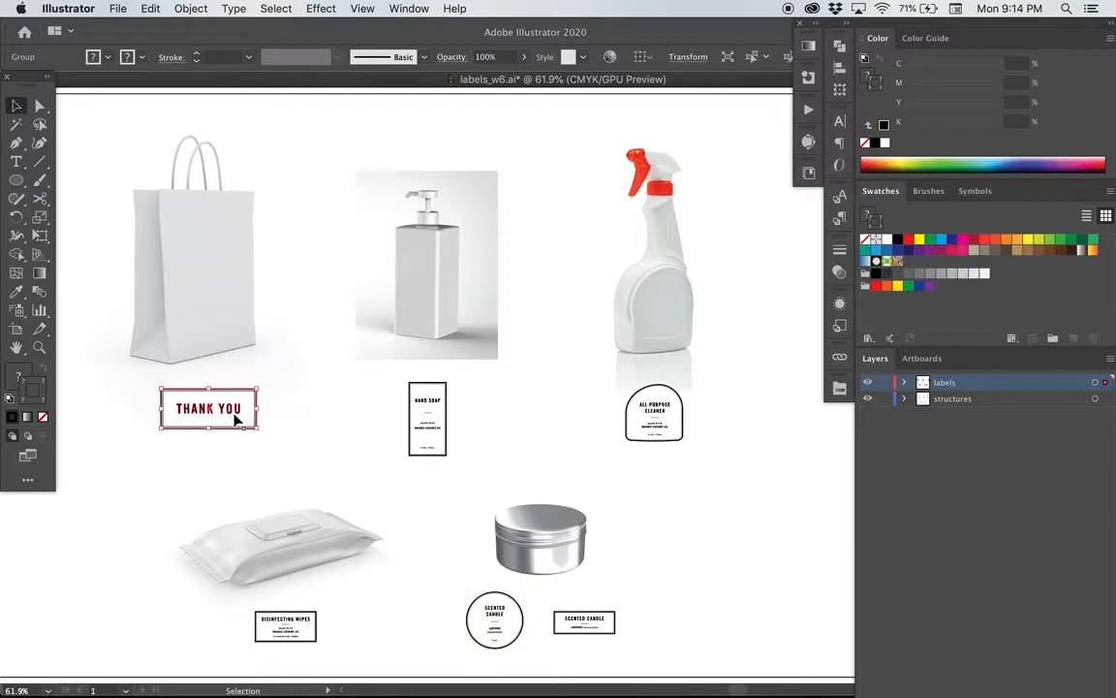
{"action": "key", "text": "super+Tab"}
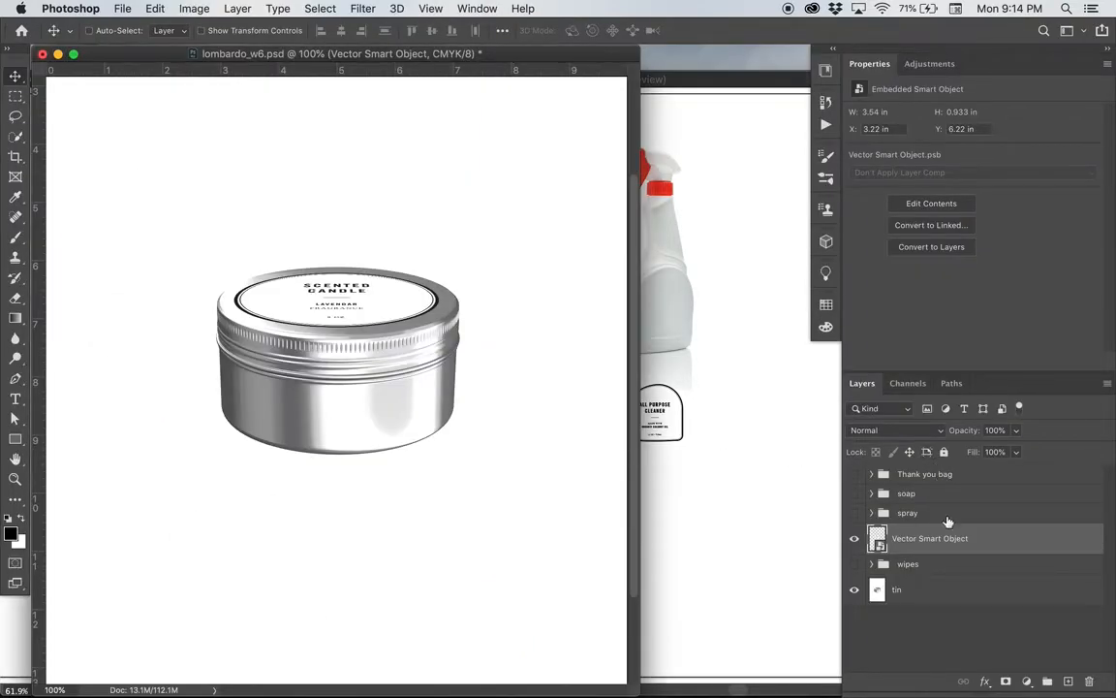
{"action": "key", "text": "super+v"}
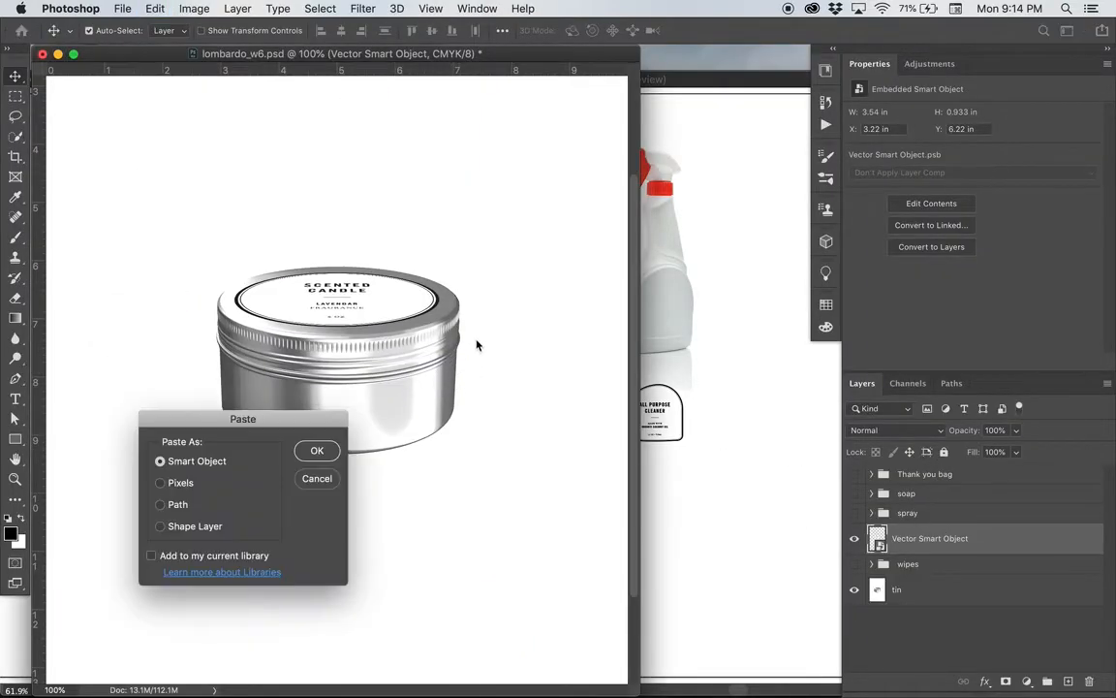
{"action": "key", "text": "Return"}
{"action": "left_click_drag", "start_coordinate": [361, 391], "coordinate": [367, 213]}
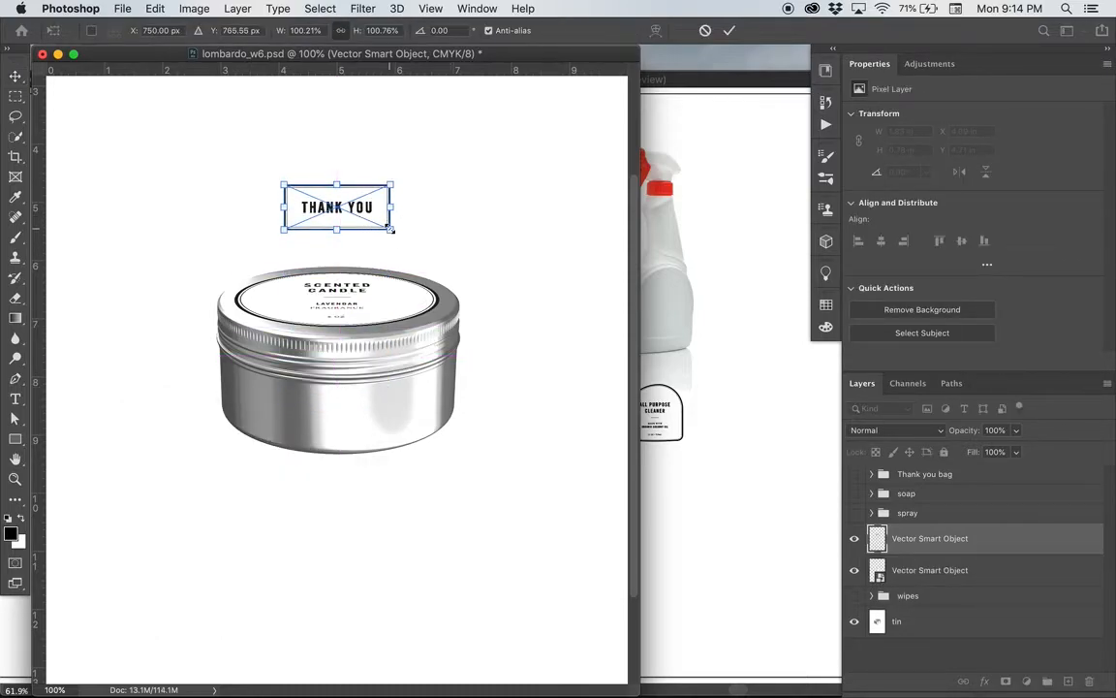
{"action": "key", "text": "Return"}
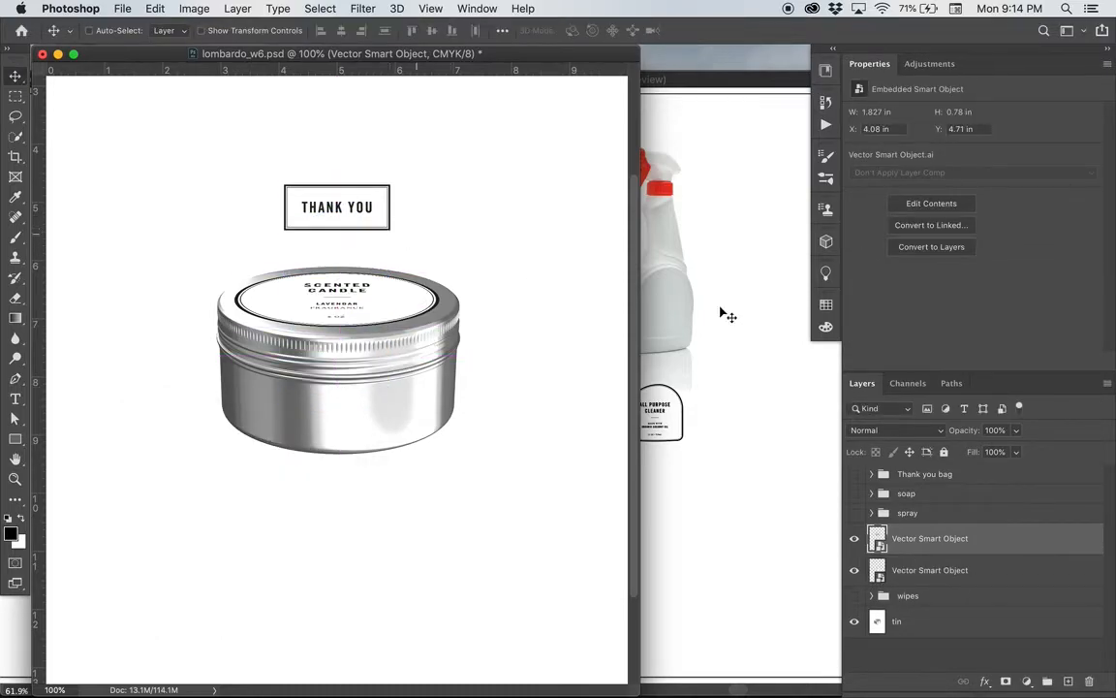
{"action": "right_click", "coordinate": [950, 539]}
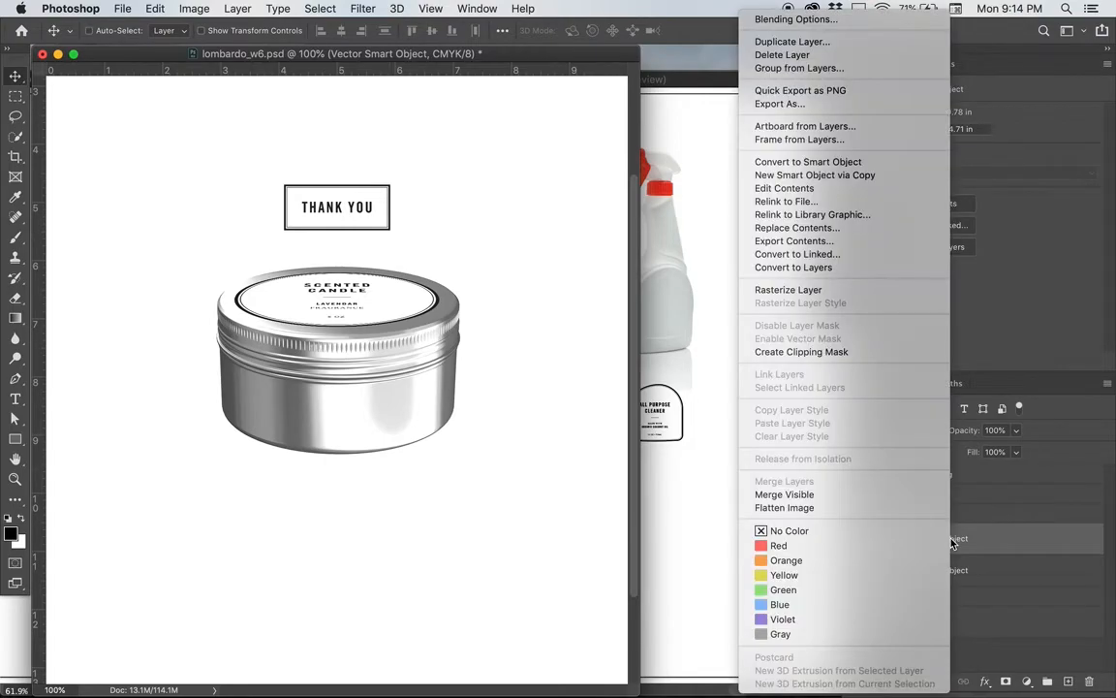
{"action": "left_click", "coordinate": [819, 162]}
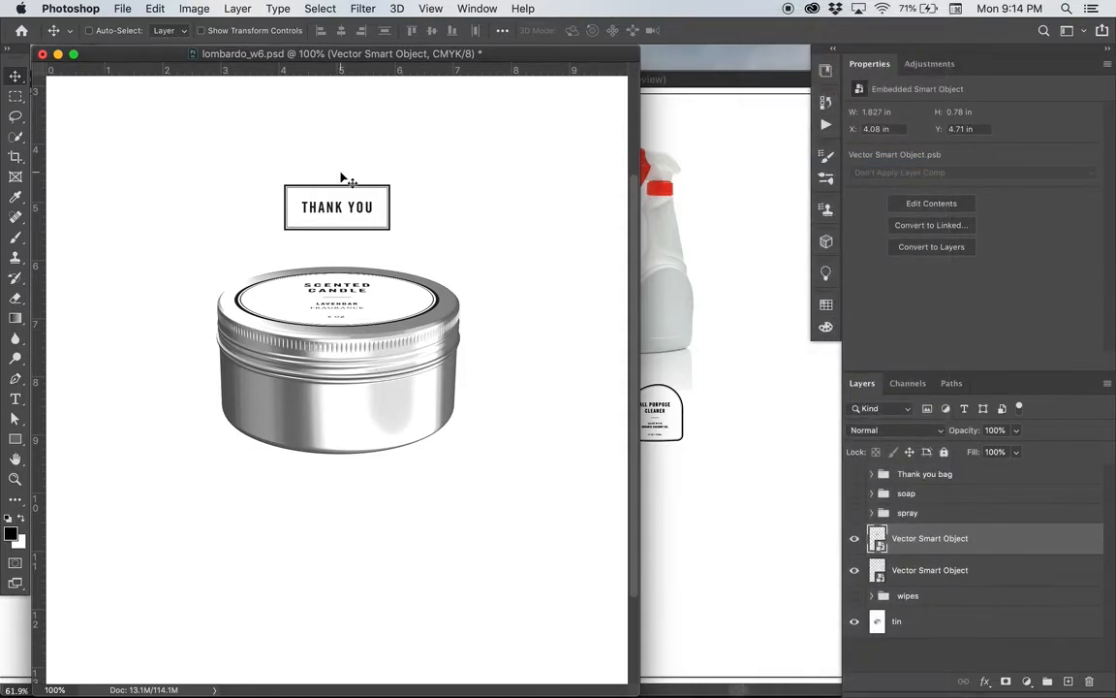
Step: Try perspective, rotation of about -11° and corner distortion on the Thank You label, apply the transform, and delete its layer
{"action": "key", "text": "super+t"}
{"action": "left_click_drag", "start_coordinate": [391, 229], "coordinate": [435, 232]}
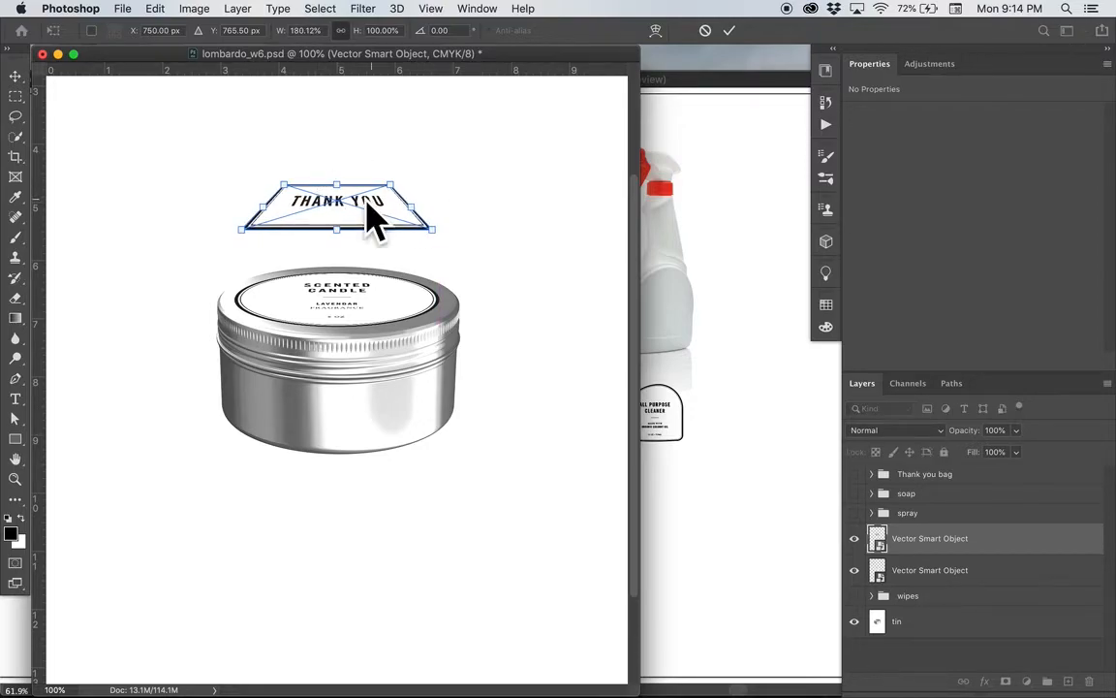
{"action": "mouse_move", "coordinate": [432, 203]}
{"action": "left_mouse_down"}
{"action": "mouse_move", "coordinate": [430, 172]}
{"action": "mouse_move", "coordinate": [411, 184]}
{"action": "mouse_move", "coordinate": [424, 207]}
{"action": "left_mouse_up"}
{"action": "left_click_drag", "start_coordinate": [355, 239], "coordinate": [368, 239]}
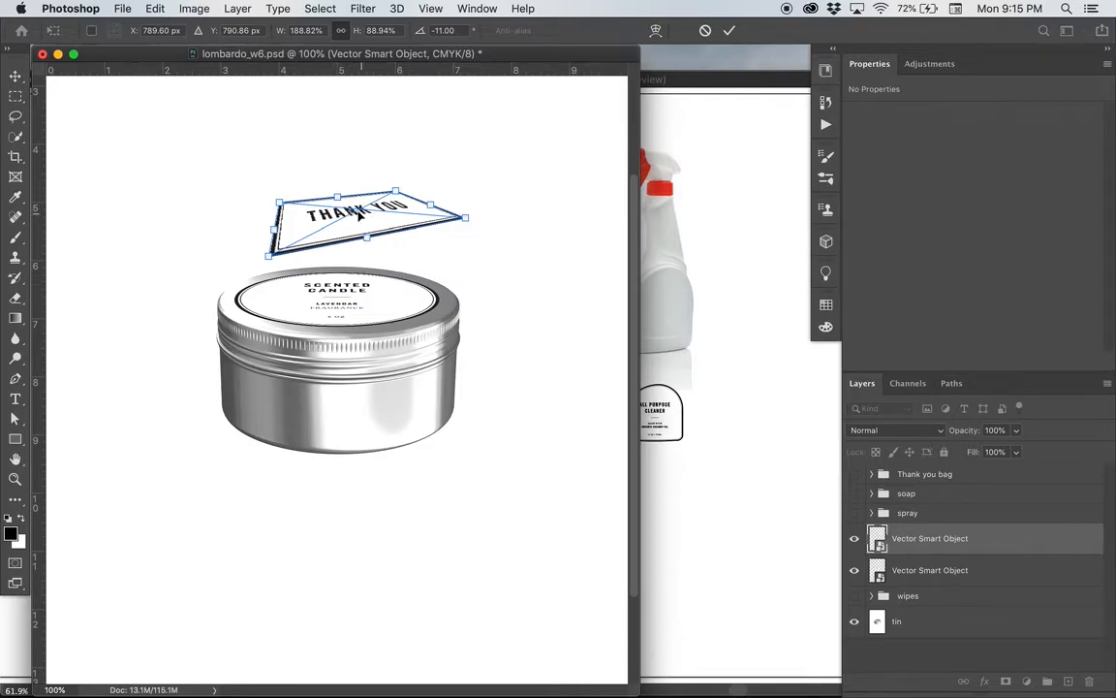
{"action": "mouse_move", "coordinate": [339, 196]}
{"action": "left_mouse_down"}
{"action": "mouse_move", "coordinate": [349, 190]}
{"action": "mouse_move", "coordinate": [342, 182]}
{"action": "mouse_move", "coordinate": [363, 187]}
{"action": "mouse_move", "coordinate": [337, 192]}
{"action": "left_mouse_up"}
{"action": "left_click_drag", "start_coordinate": [327, 194], "coordinate": [304, 190]}
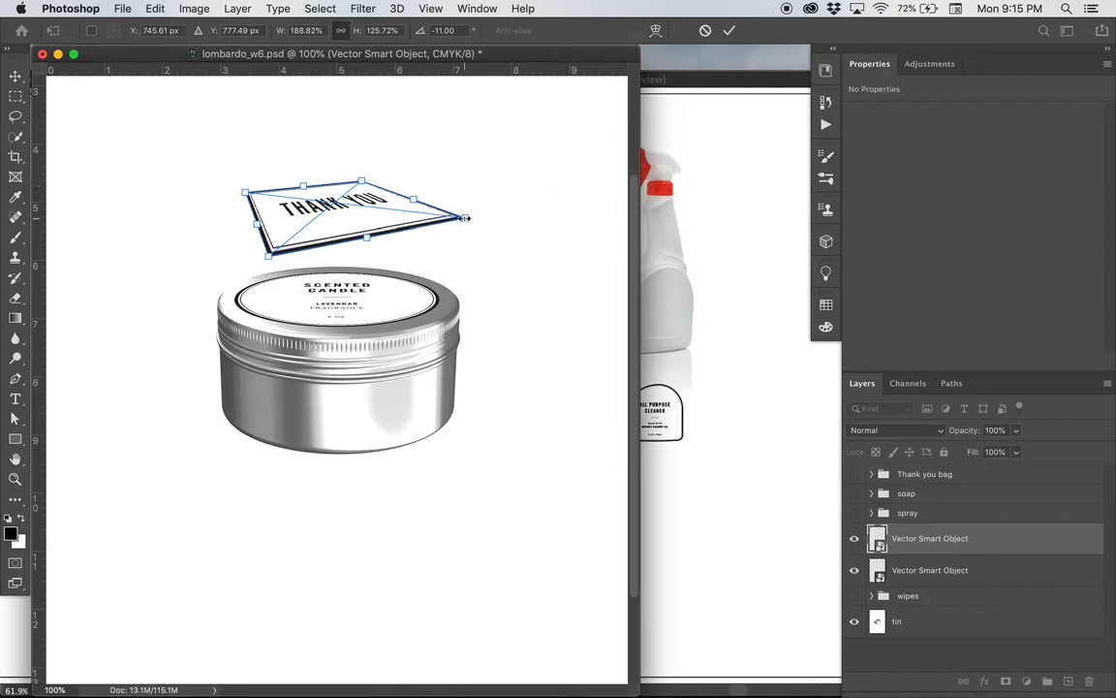
{"action": "left_click_drag", "start_coordinate": [466, 218], "coordinate": [434, 227]}
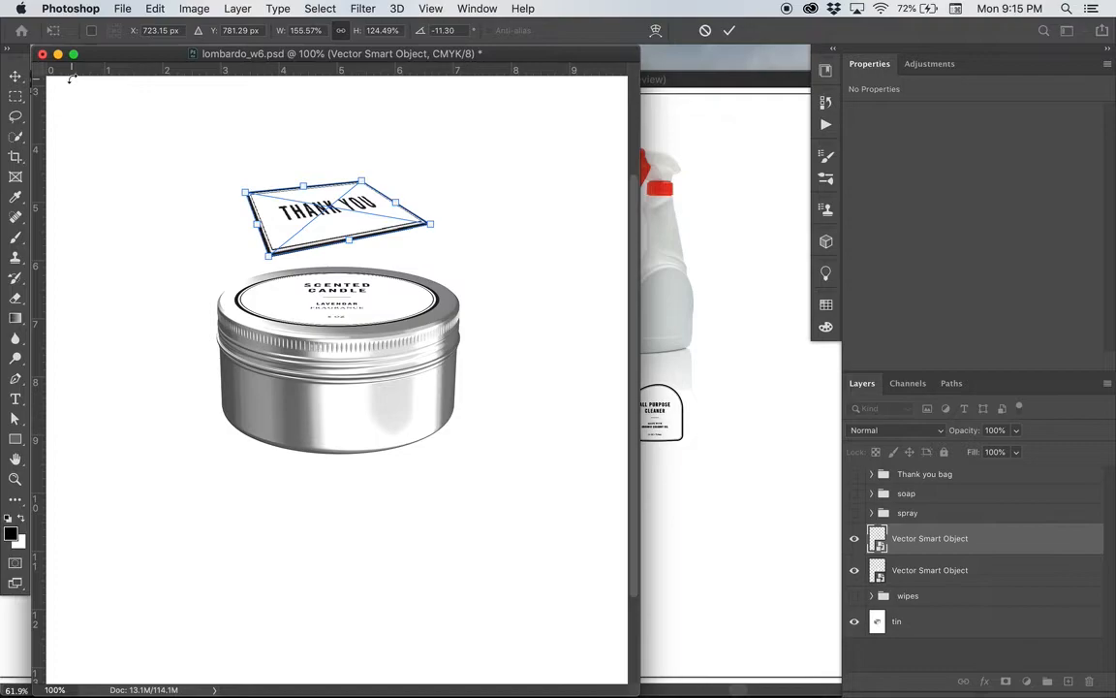
{"action": "key", "text": "Return"}
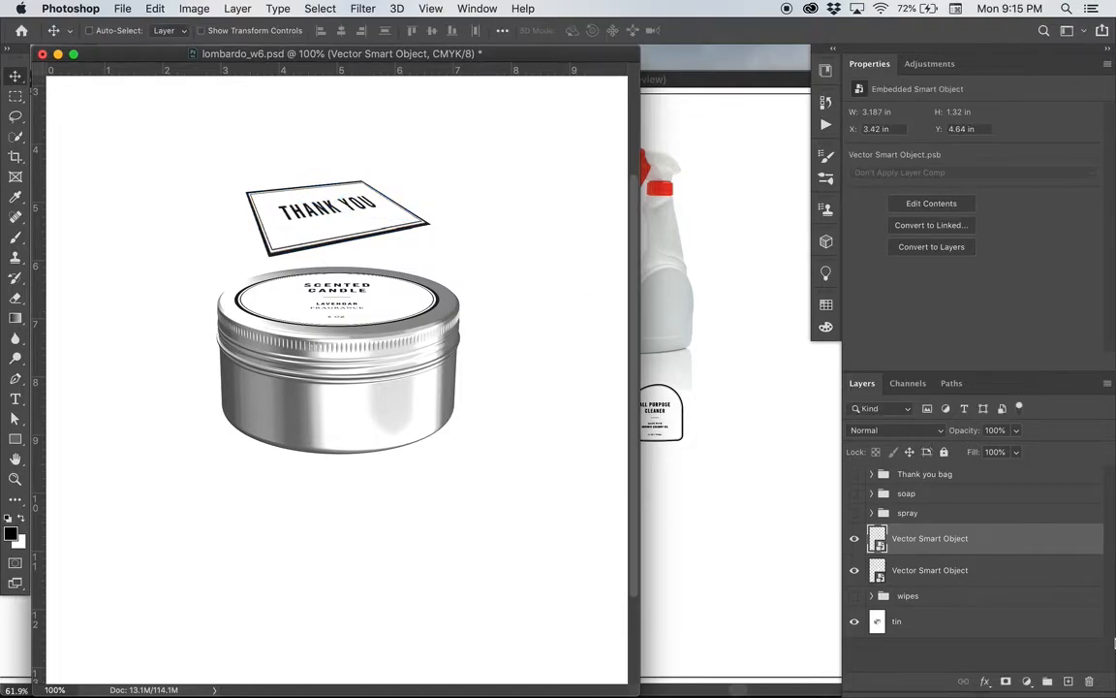
{"action": "key", "text": "BackSpace"}
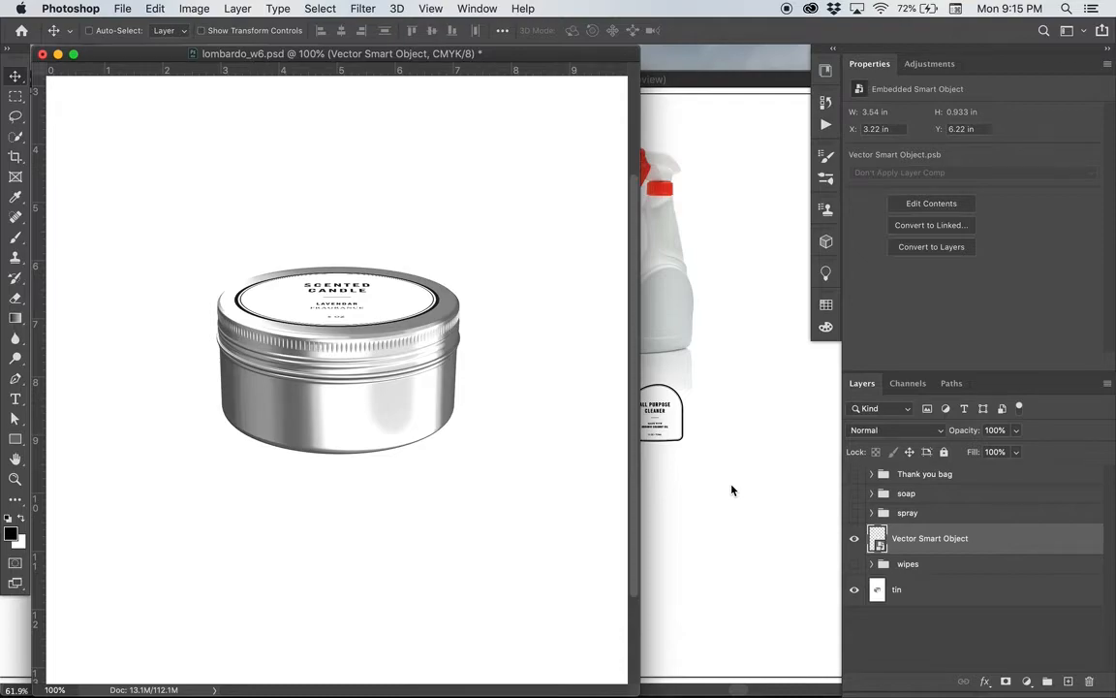
Step: Copy the rectangular Scented Candle label from labels_w6.ai in Illustrator and return to lombardo_w6.psd in Photoshop
{"action": "left_click", "coordinate": [732, 490]}
{"action": "left_click", "coordinate": [596, 622]}
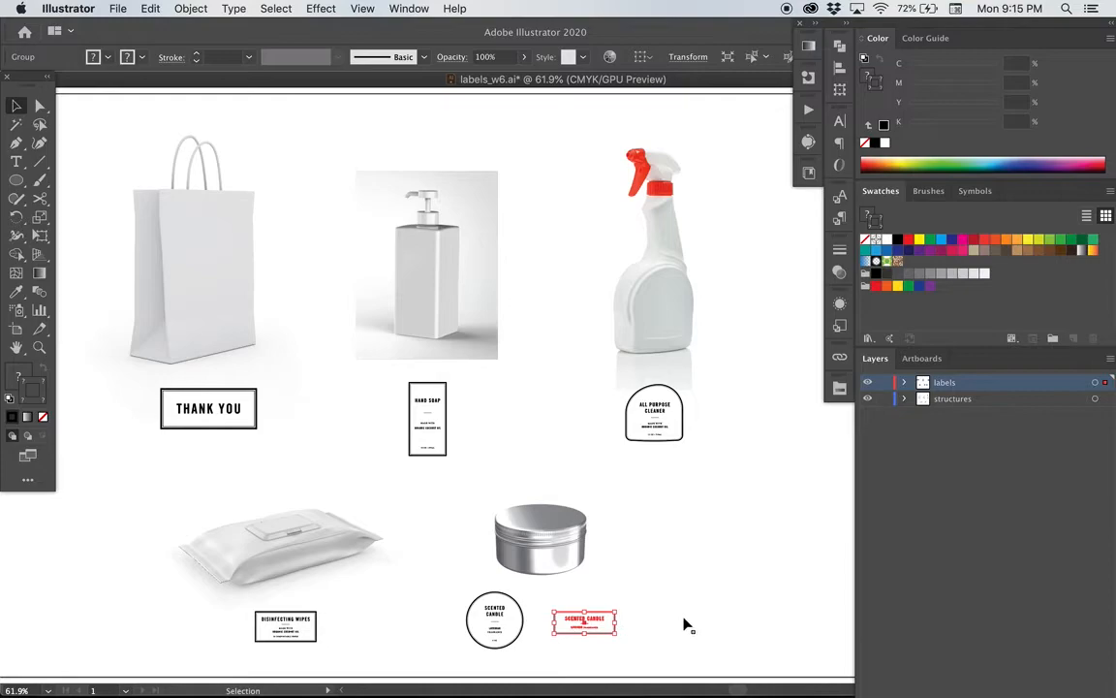
{"action": "key", "text": "super+equal"}
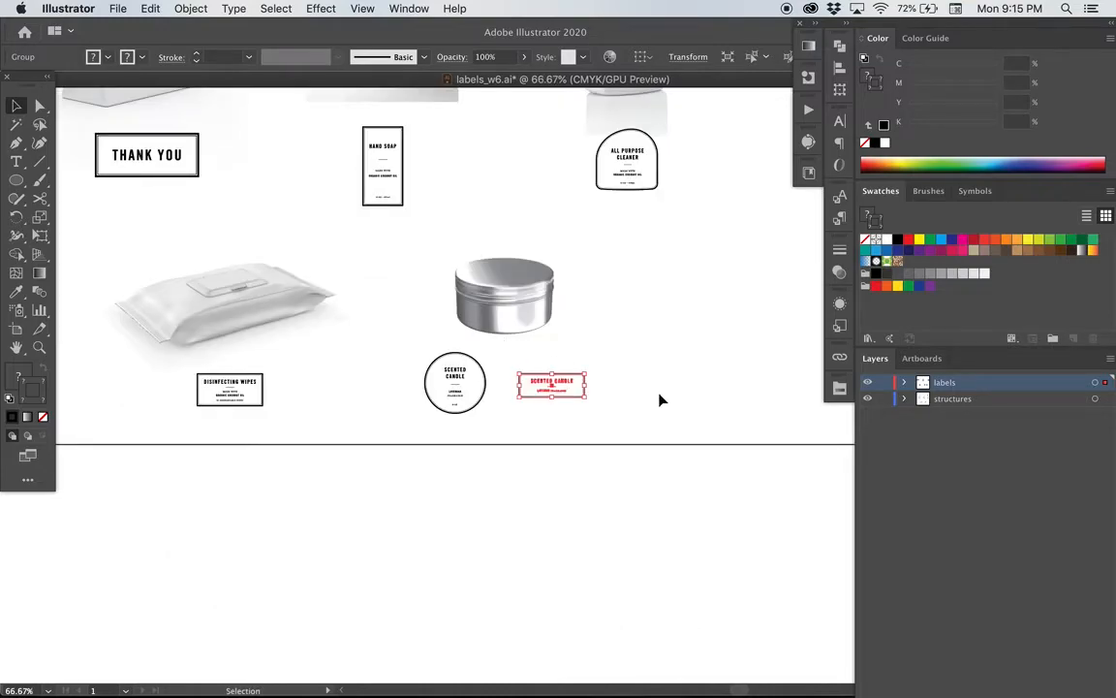
{"action": "key", "text": "a"}
{"action": "key", "text": "super+Tab"}
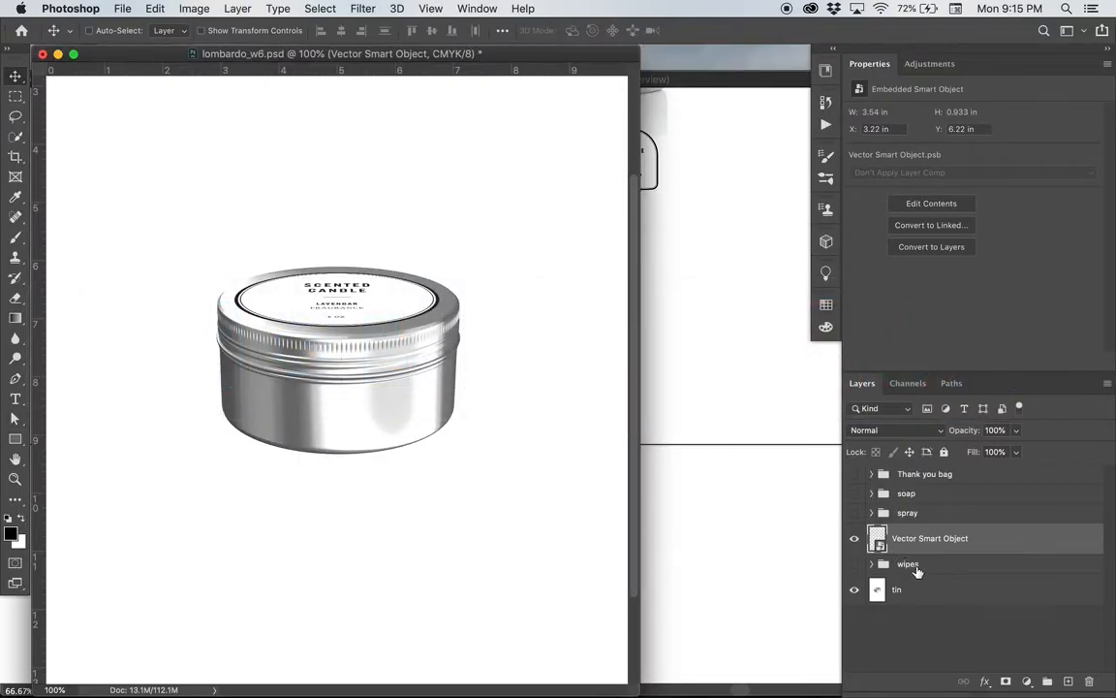
Step: Reorder the lid label's layer so it sits below the wipes group, directly above the tin layer
{"action": "left_click_drag", "start_coordinate": [925, 547], "coordinate": [928, 574]}
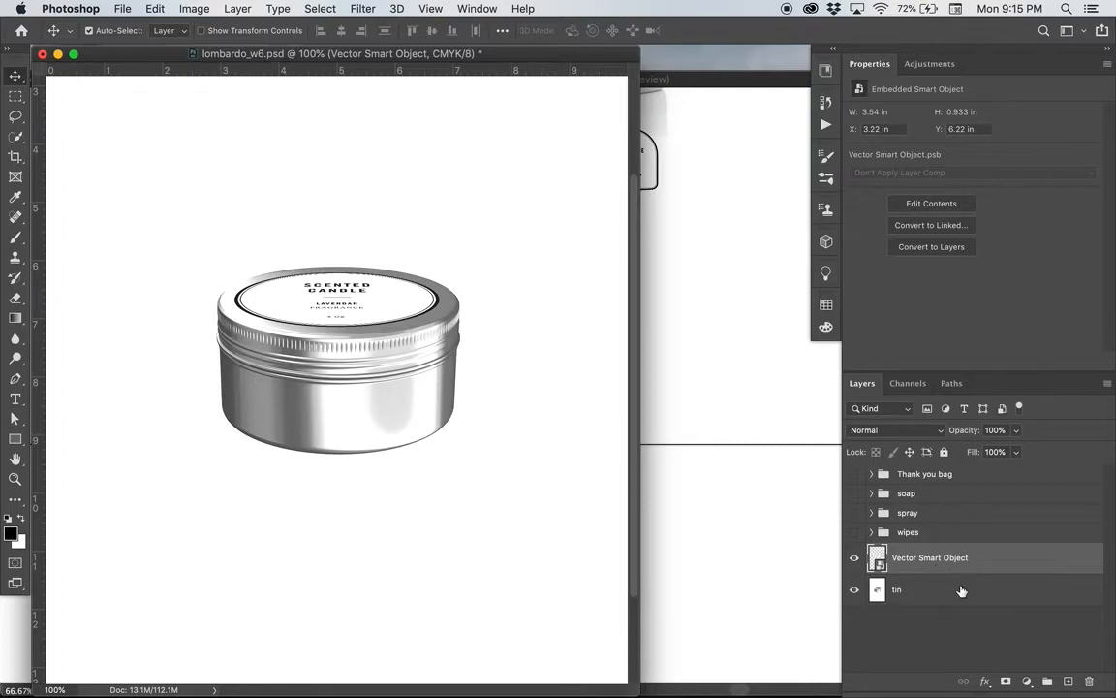
{"action": "key", "text": "super+shift+bracketright"}
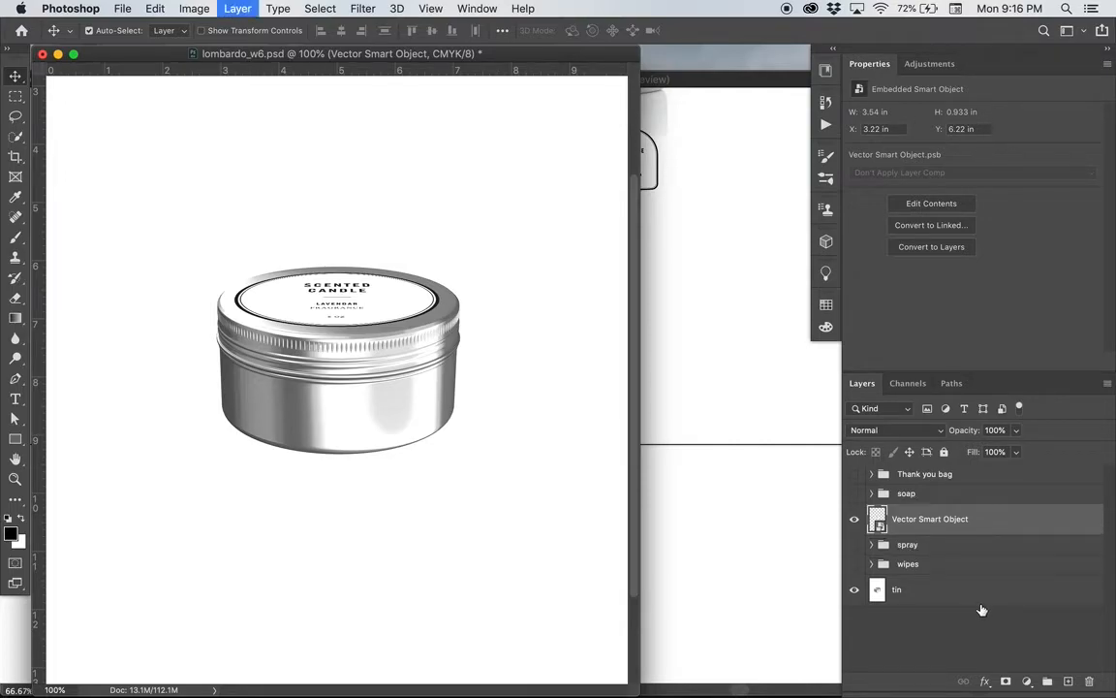
{"action": "key", "text": "super+bracketleft"}
{"action": "key", "text": "super+bracketleft"}
{"action": "key", "text": "super+bracketleft"}
{"action": "key", "text": "super+bracketleft"}
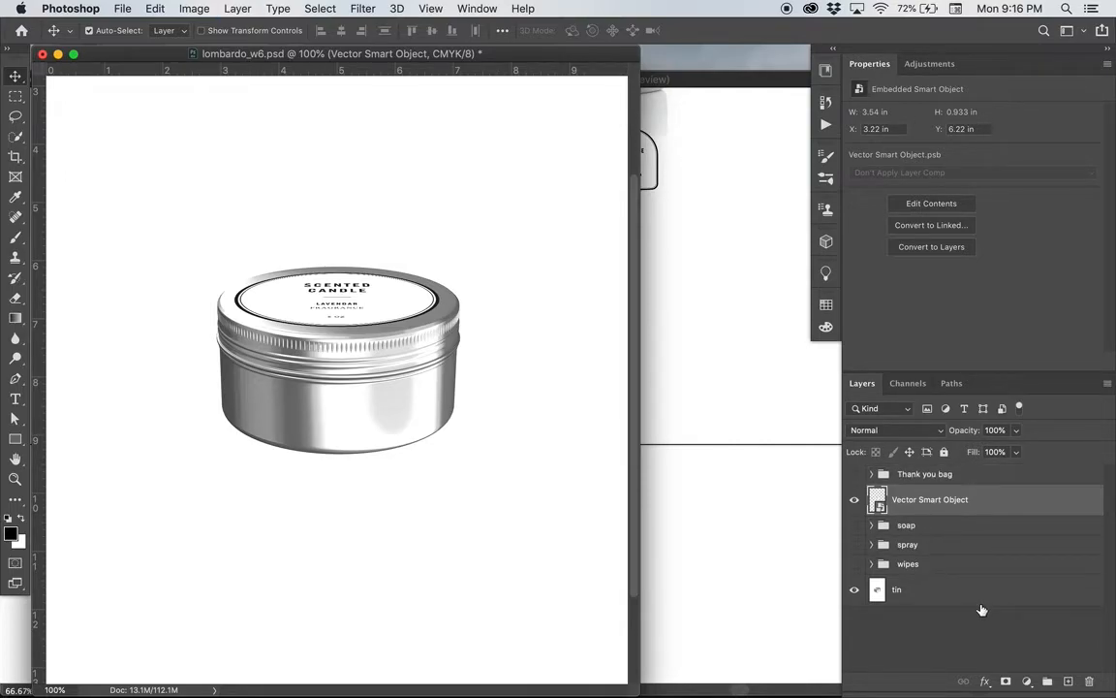
Step: Paste the rectangular Scented Candle label onto the tin's side at about 193% scale and convert its layer to a Smart Object
{"action": "key", "text": "super"}
{"action": "key", "text": "super+v"}
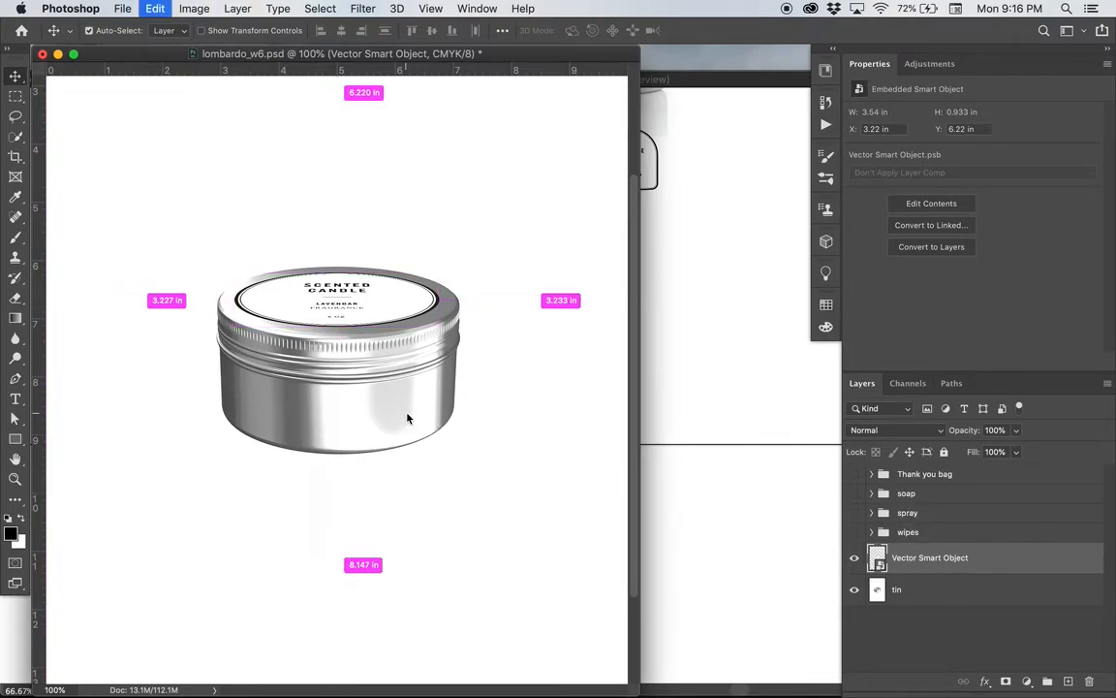
{"action": "left_click", "coordinate": [318, 452]}
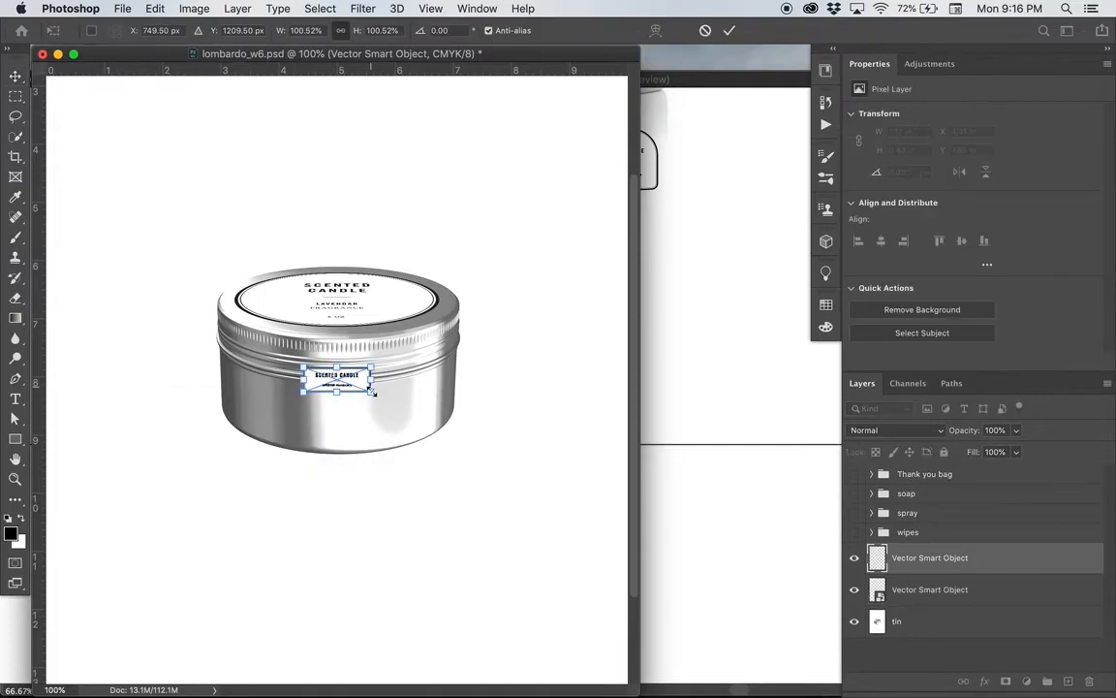
{"action": "left_click_drag", "start_coordinate": [337, 394], "coordinate": [337, 436]}
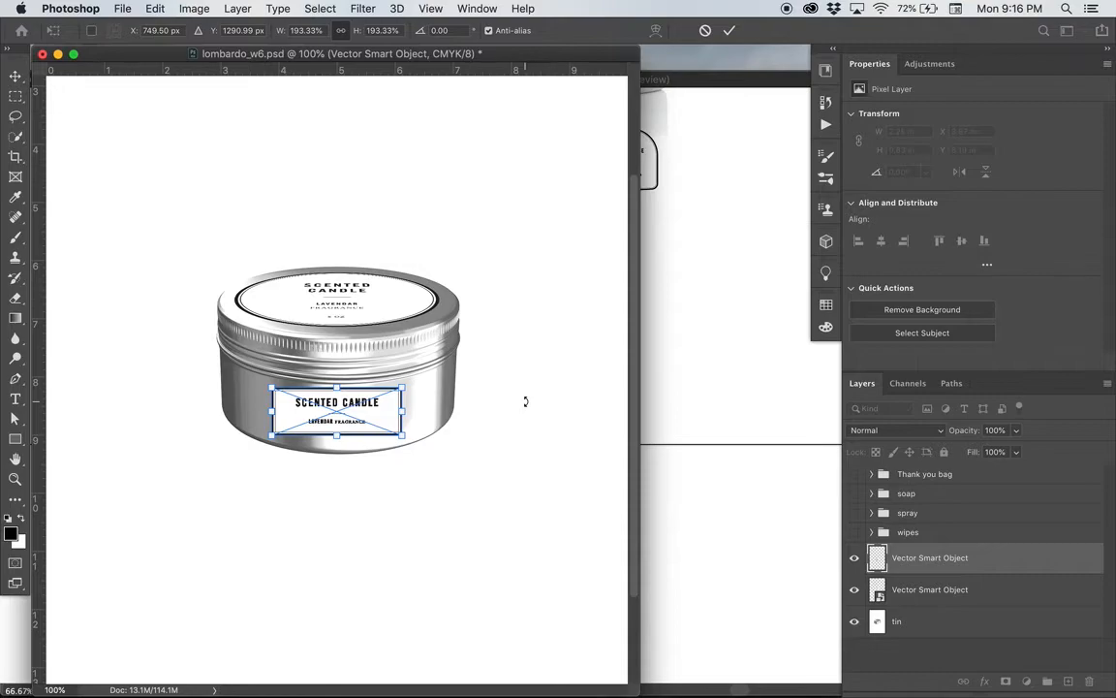
{"action": "key", "text": "Return"}
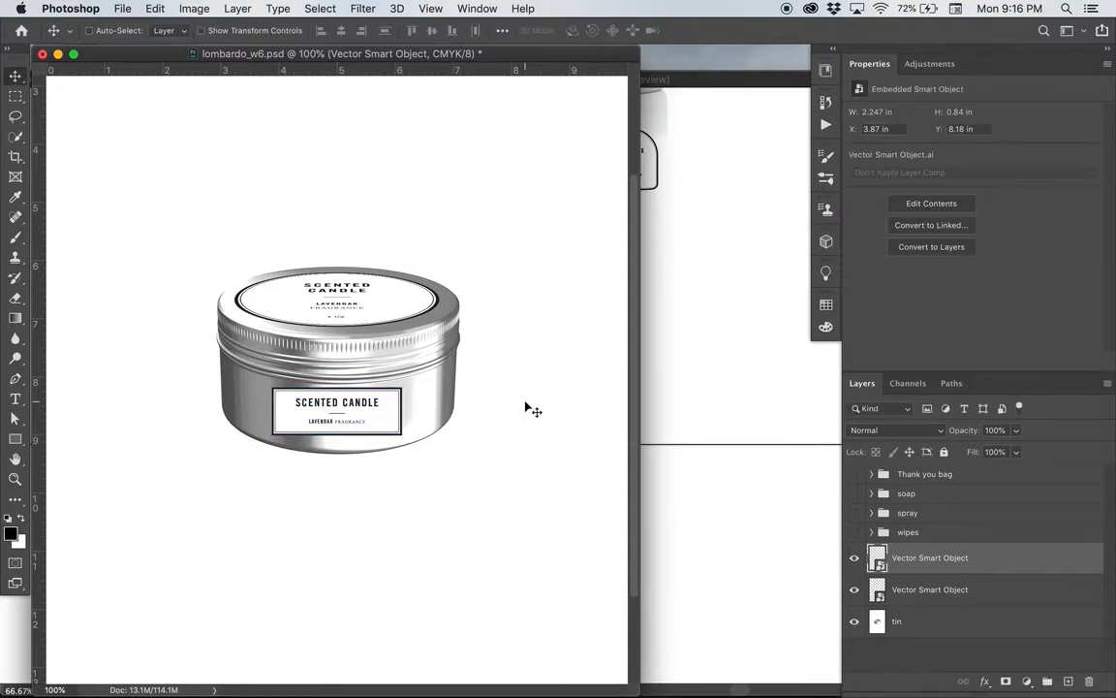
{"action": "right_click", "coordinate": [945, 562]}
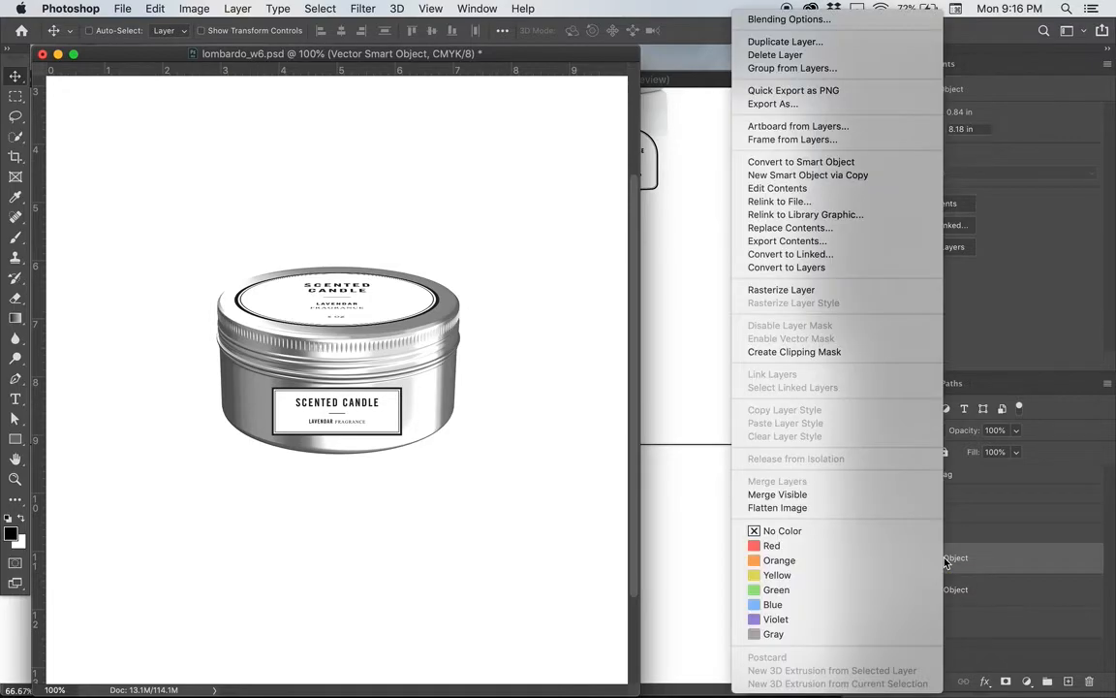
{"action": "left_click", "coordinate": [814, 162]}
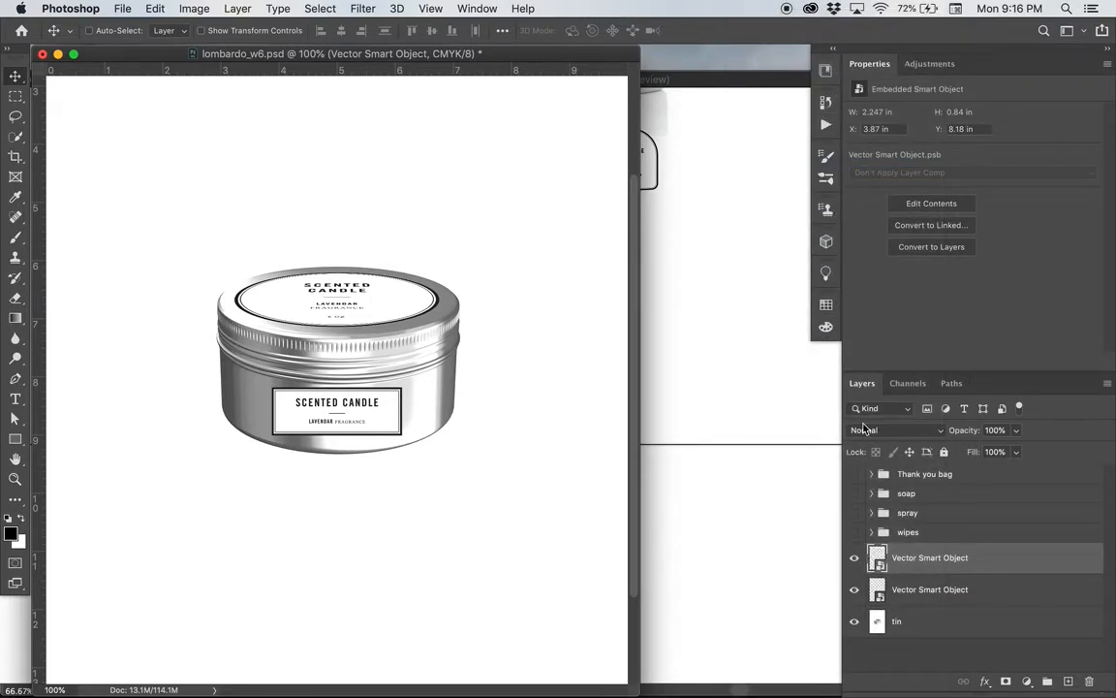
Step: Rename the rectangular label's layer "side label" and the lid label's layer "top label", checking the top label by toggling its visibility
{"action": "double_click", "coordinate": [916, 559]}
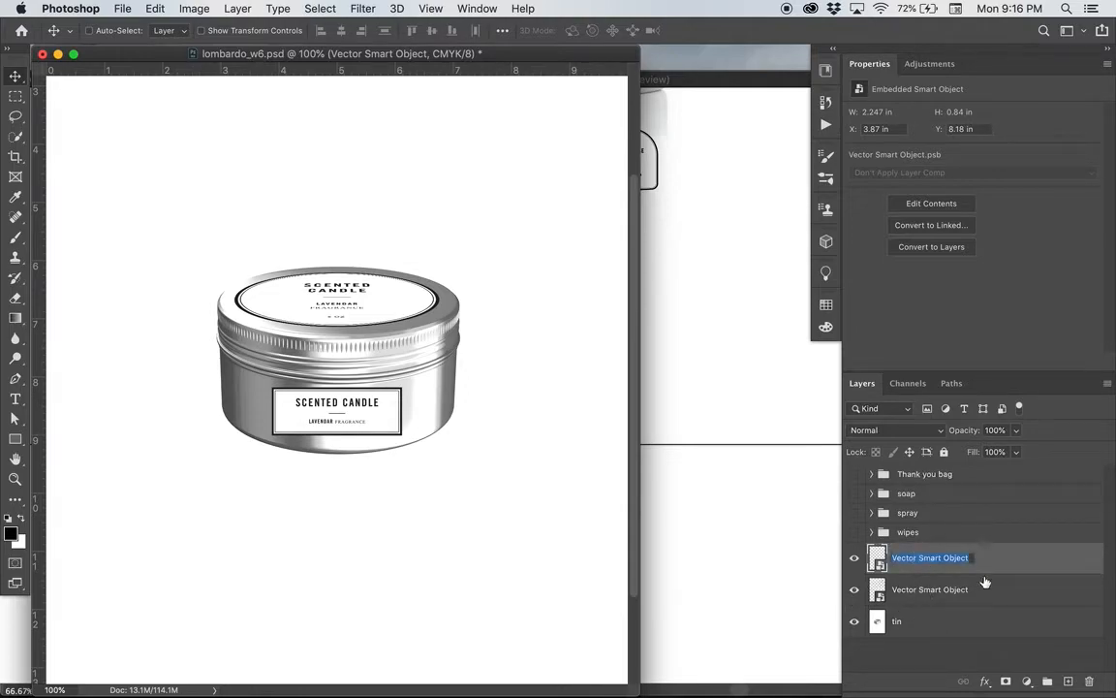
{"action": "type", "text": "side label"}
{"action": "key", "text": "Tab"}
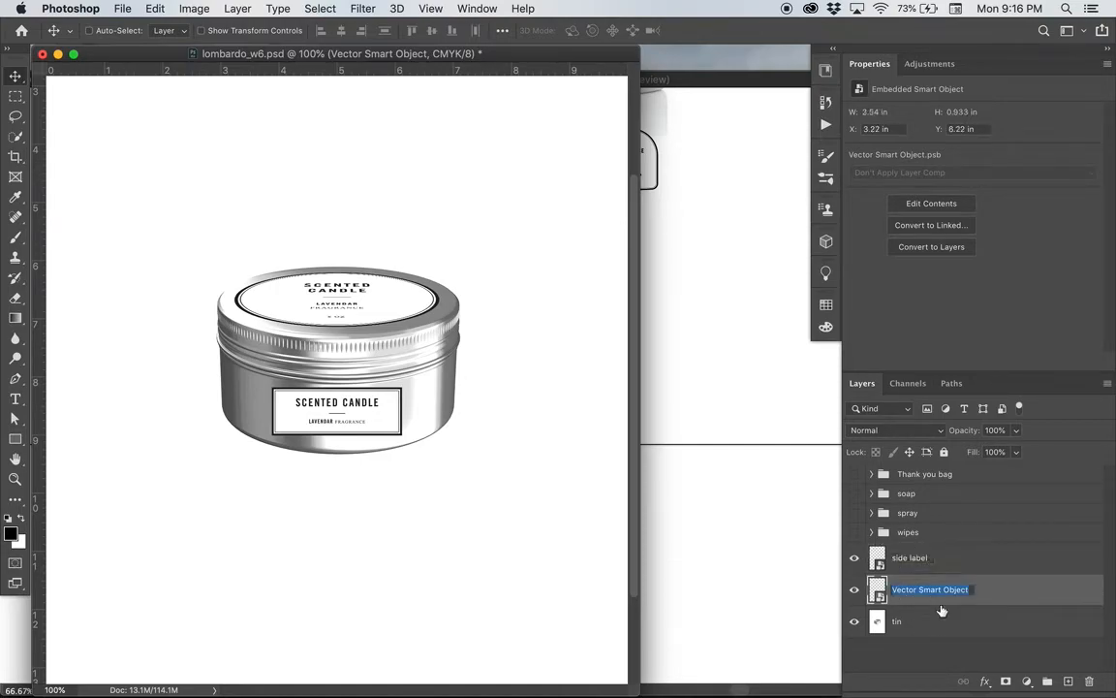
{"action": "type", "text": "top label"}
{"action": "key", "text": "Return"}
{"action": "left_click", "coordinate": [854, 589]}
{"action": "left_click", "coordinate": [854, 589]}
Step: Select the side label layer and inspect the rectangular label on the tin's side up close
{"action": "left_click", "coordinate": [913, 563]}
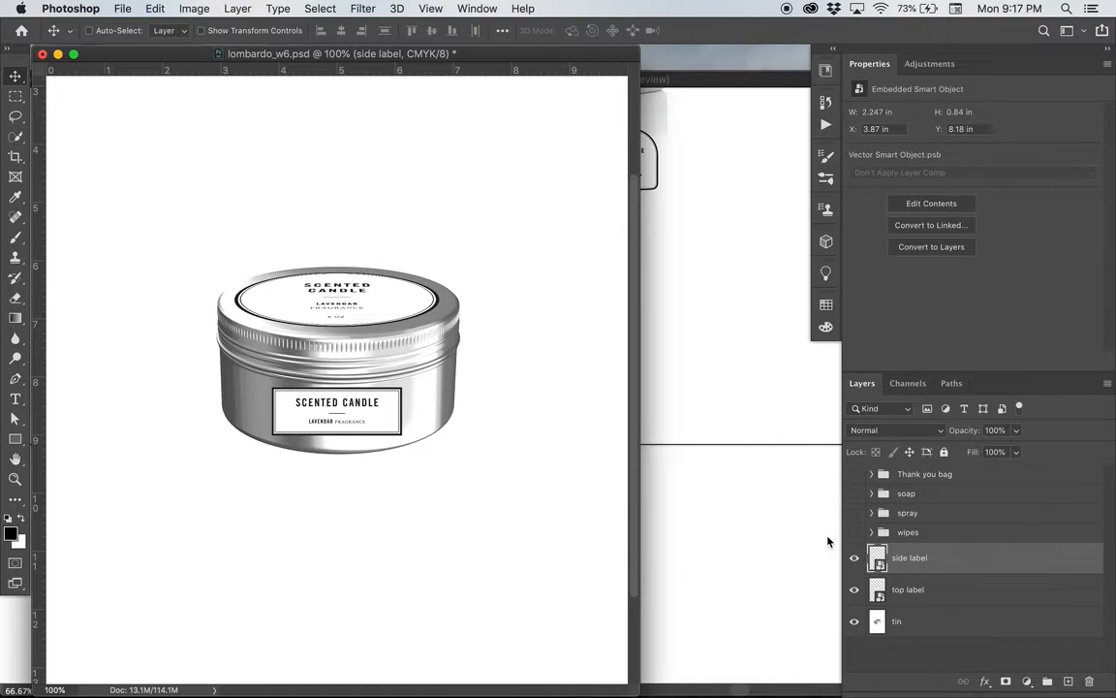
{"action": "key", "text": "super+plus"}
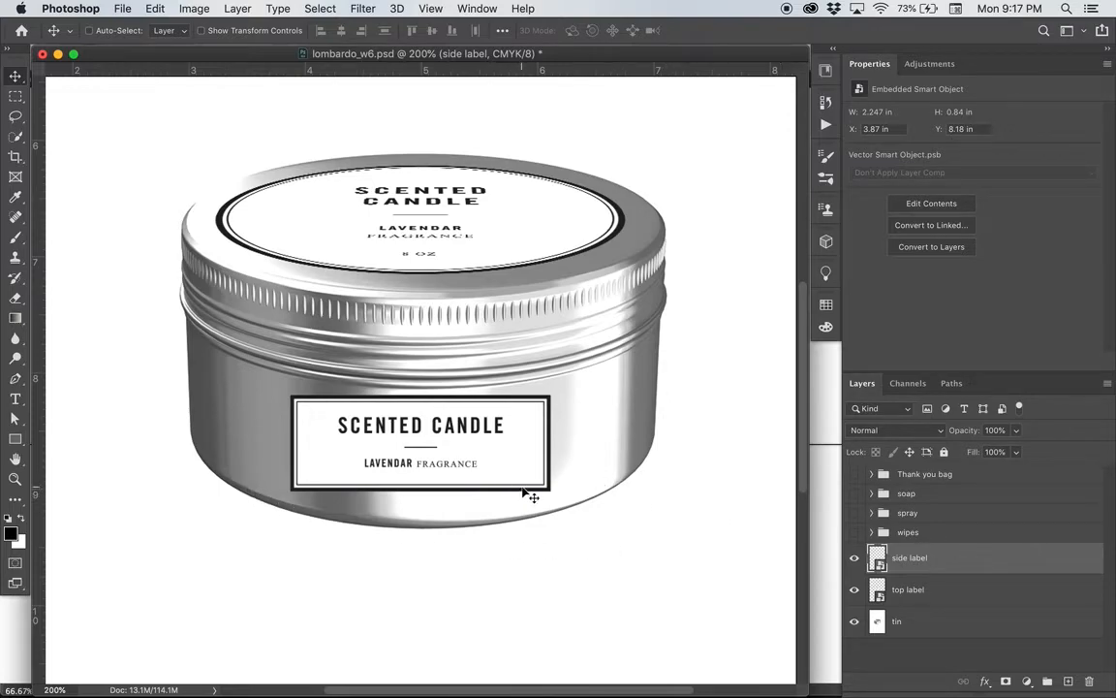
{"action": "key", "text": "super+minus"}
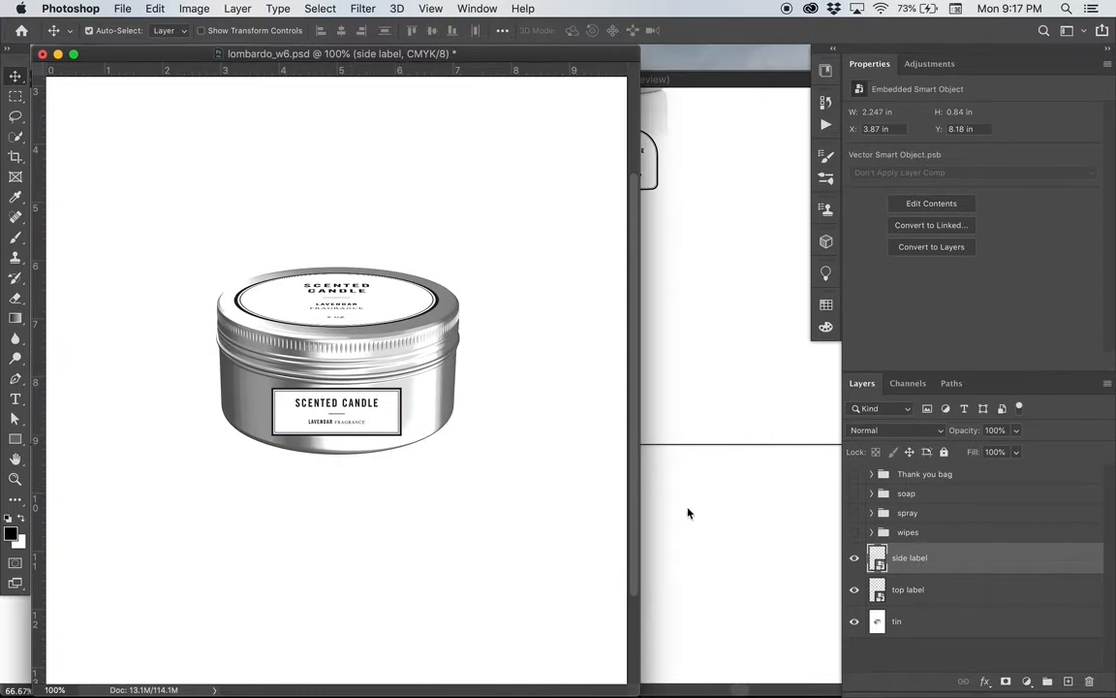
Step: Try warping the side label with the Arch preset at a bend of -11.6%, and undo the warp
{"action": "key", "text": "super+t"}
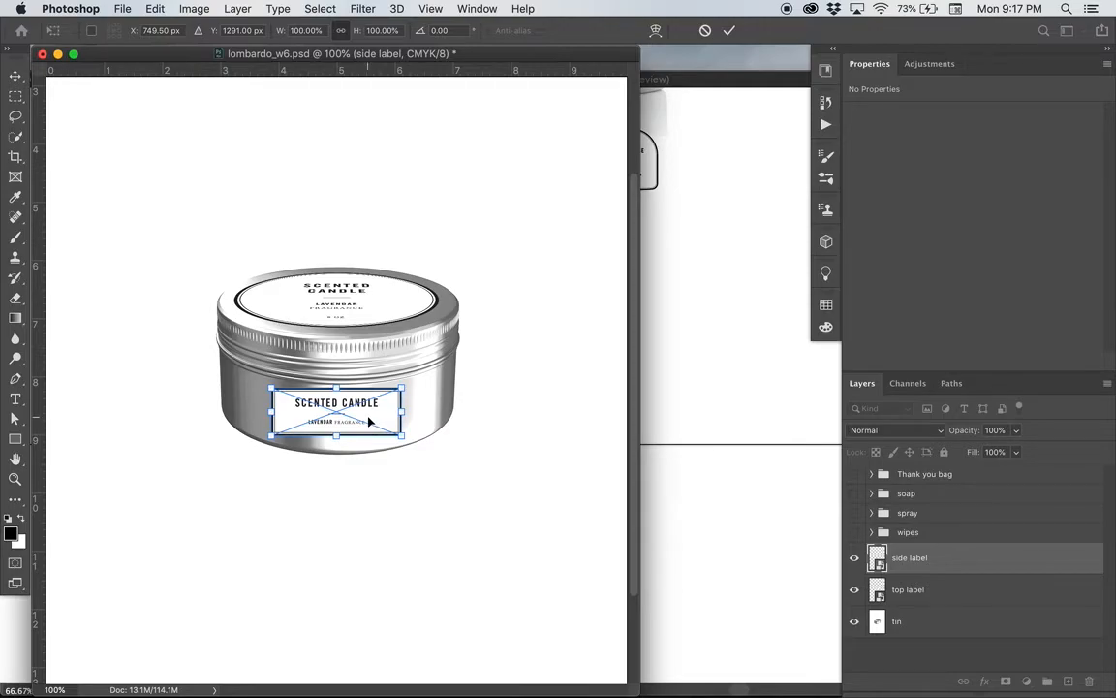
{"action": "right_click", "coordinate": [370, 422]}
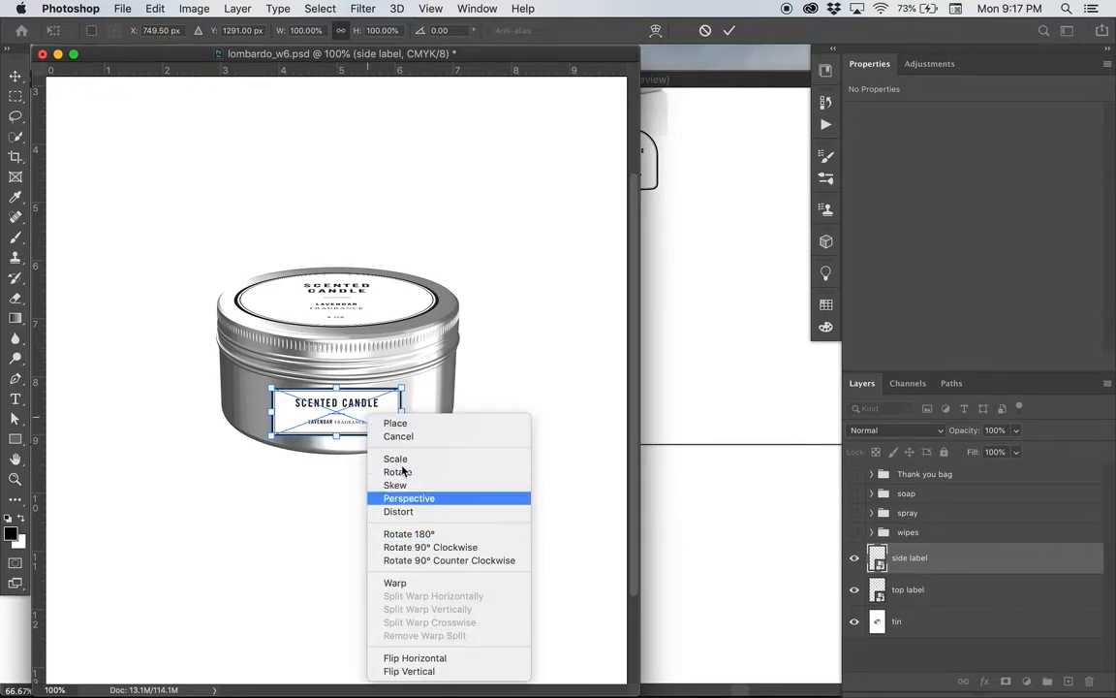
{"action": "left_click", "coordinate": [402, 587]}
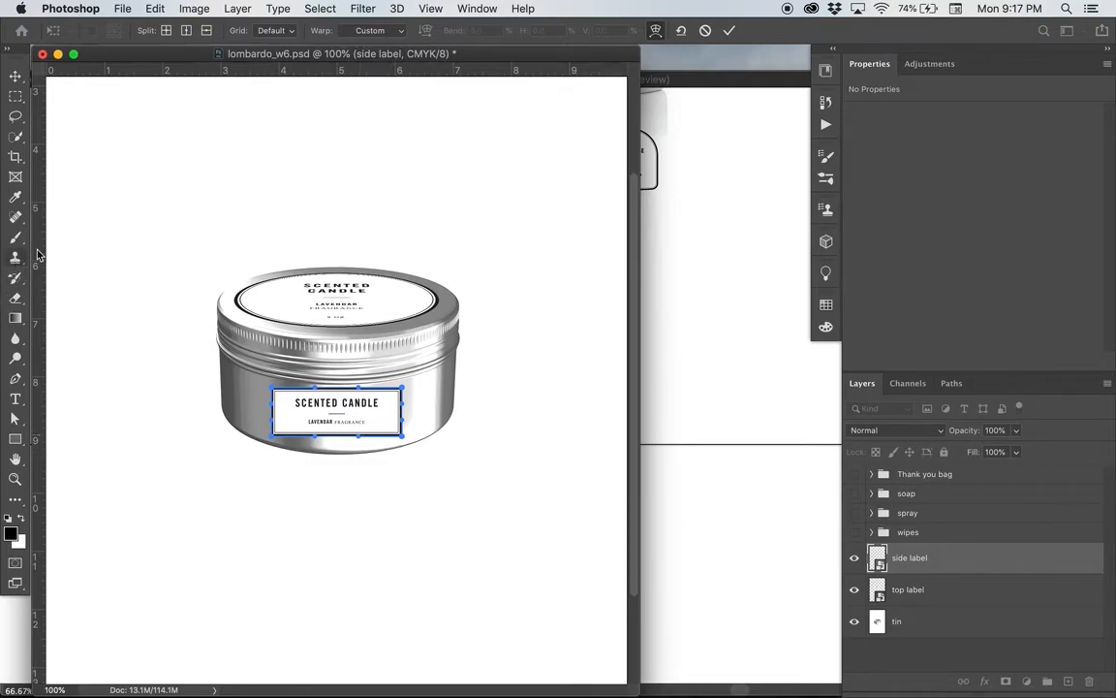
{"action": "left_click", "coordinate": [391, 32]}
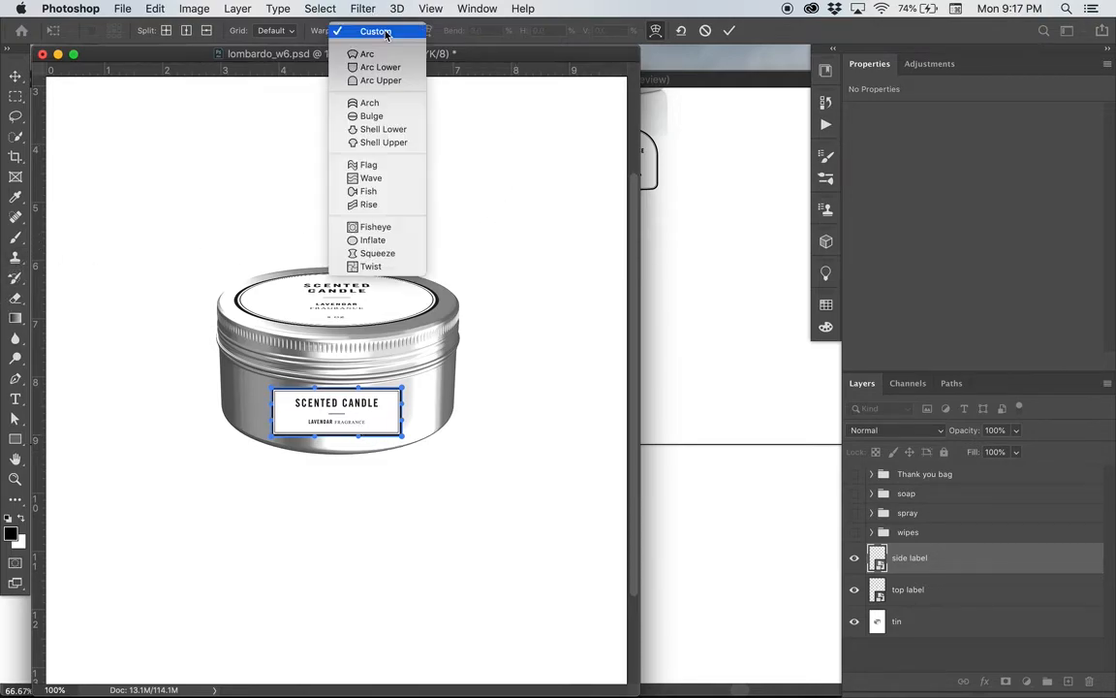
{"action": "left_click", "coordinate": [364, 103]}
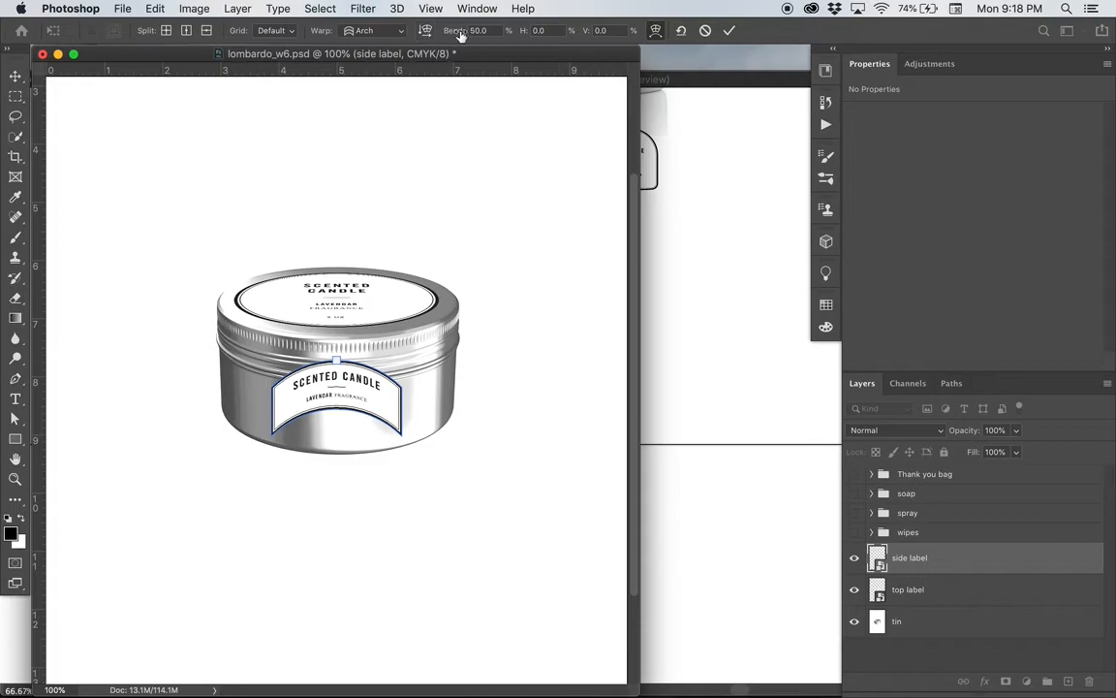
{"action": "left_click_drag", "start_coordinate": [448, 34], "coordinate": [1, 8]}
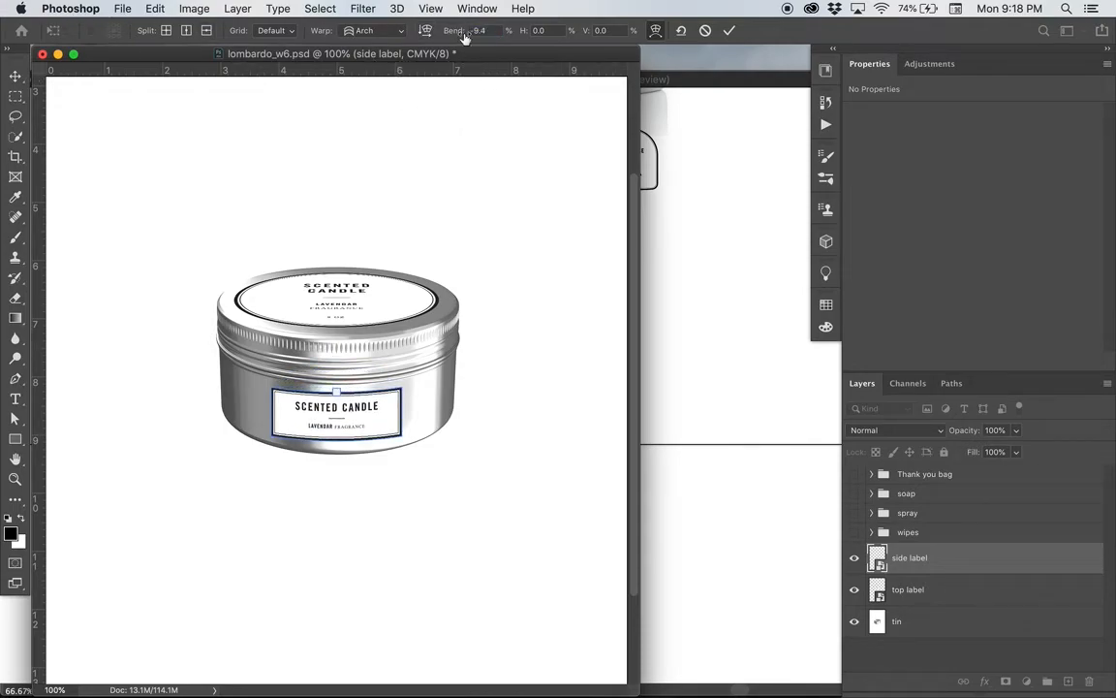
{"action": "left_click_drag", "start_coordinate": [455, 37], "coordinate": [451, 35]}
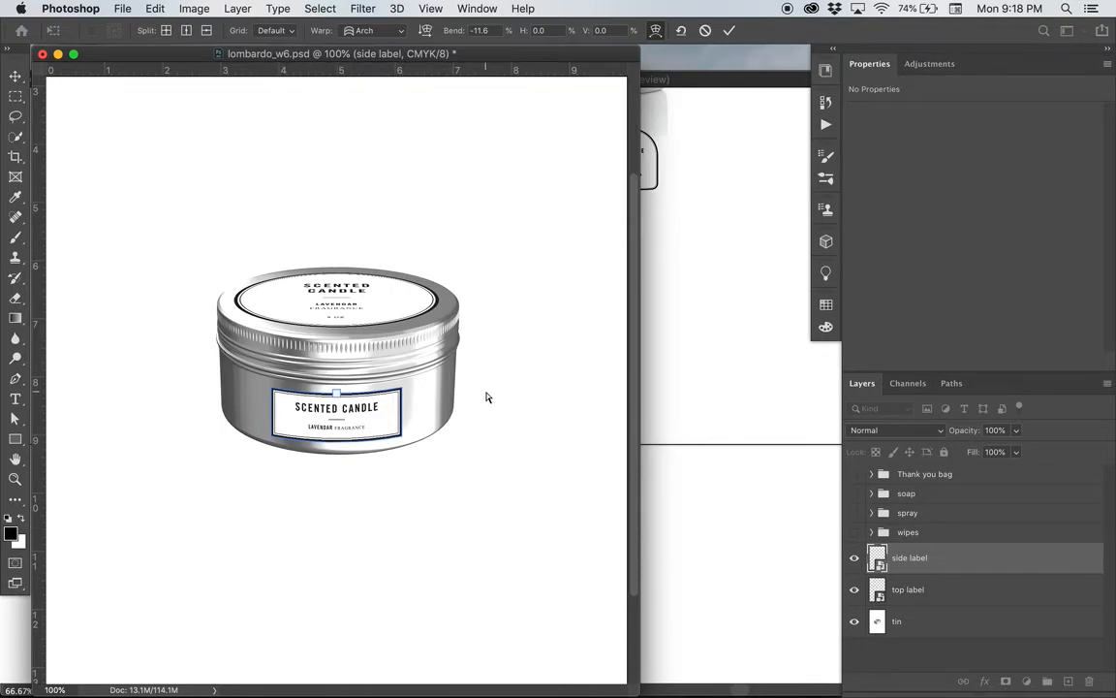
{"action": "key", "text": "Return"}
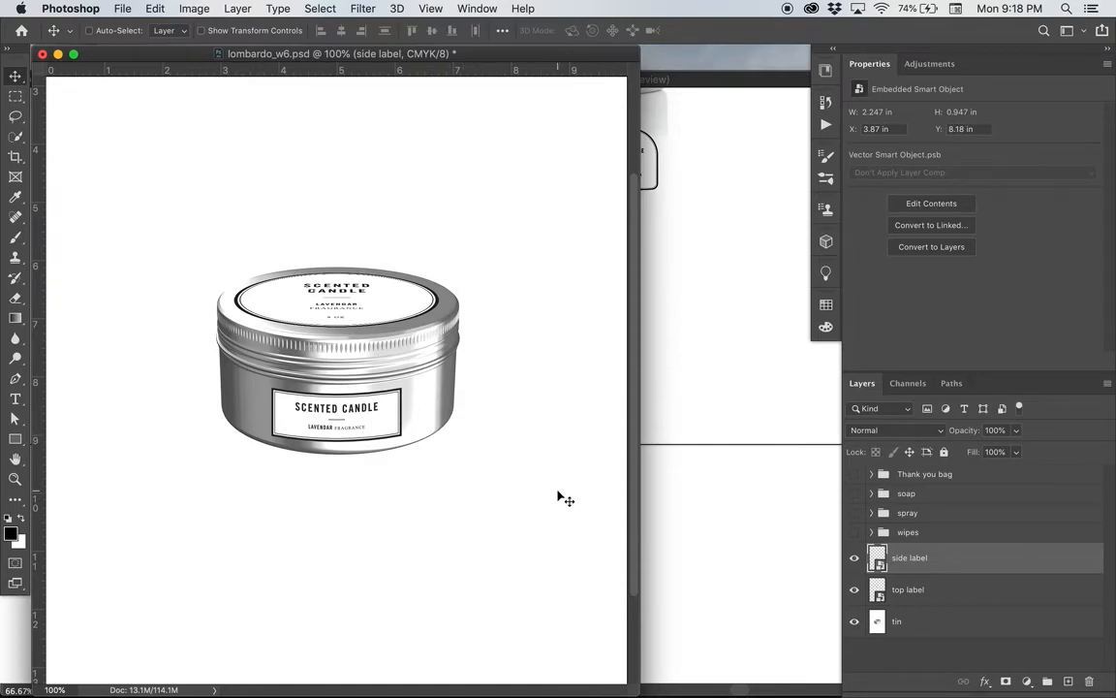
{"action": "key", "text": "super+z"}
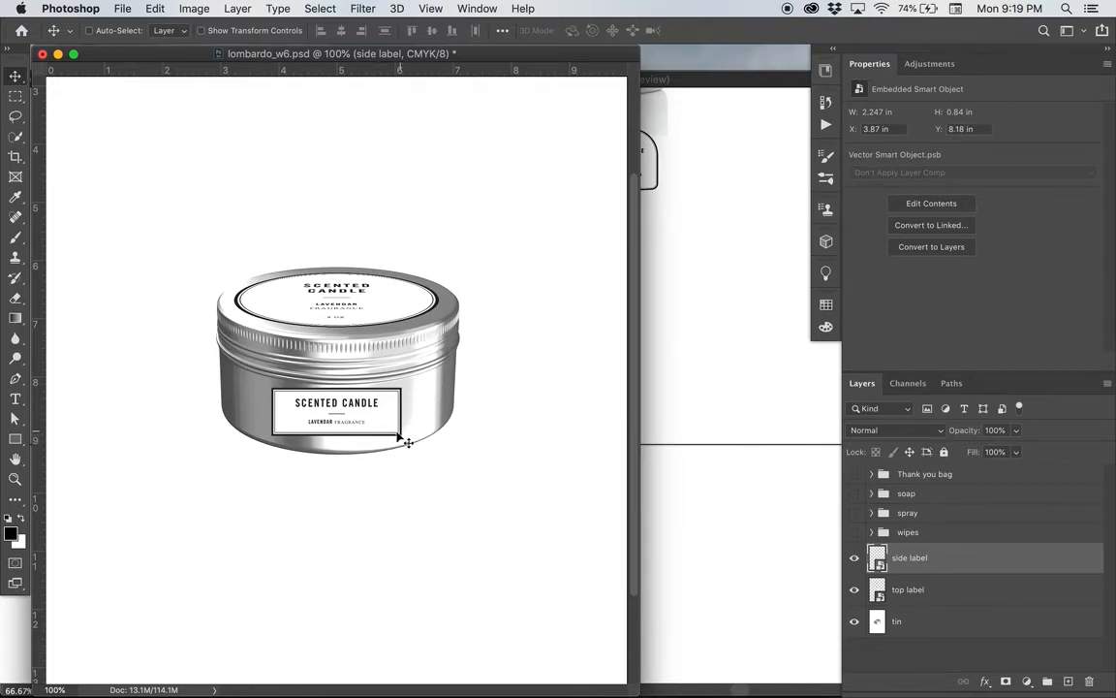
Step: Start a custom warp on the side label and bow its bottom edge downward to follow the tin's lower curve
{"action": "key", "text": "super+t"}
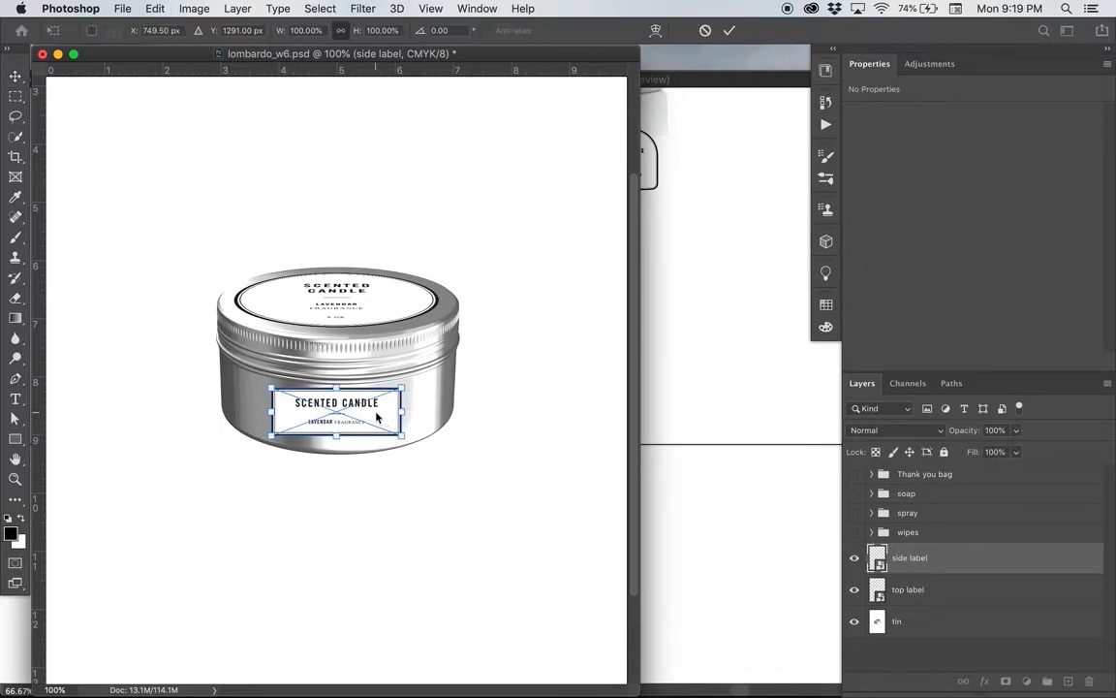
{"action": "right_click", "coordinate": [376, 411]}
{"action": "left_click", "coordinate": [400, 578]}
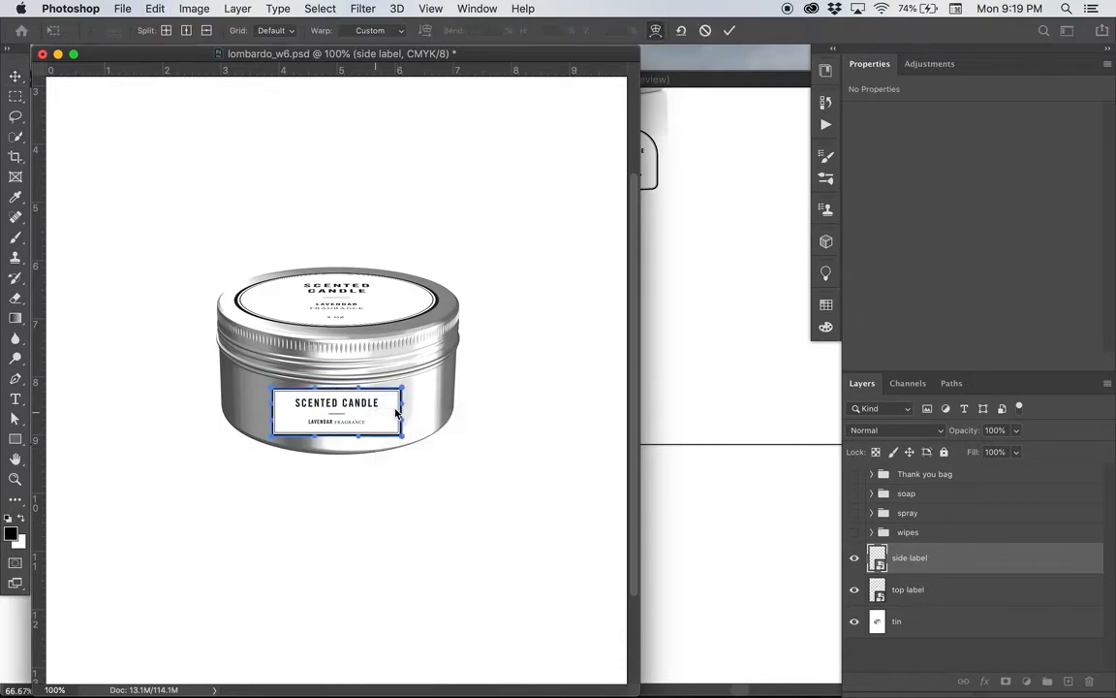
{"action": "key", "text": "super+plus"}
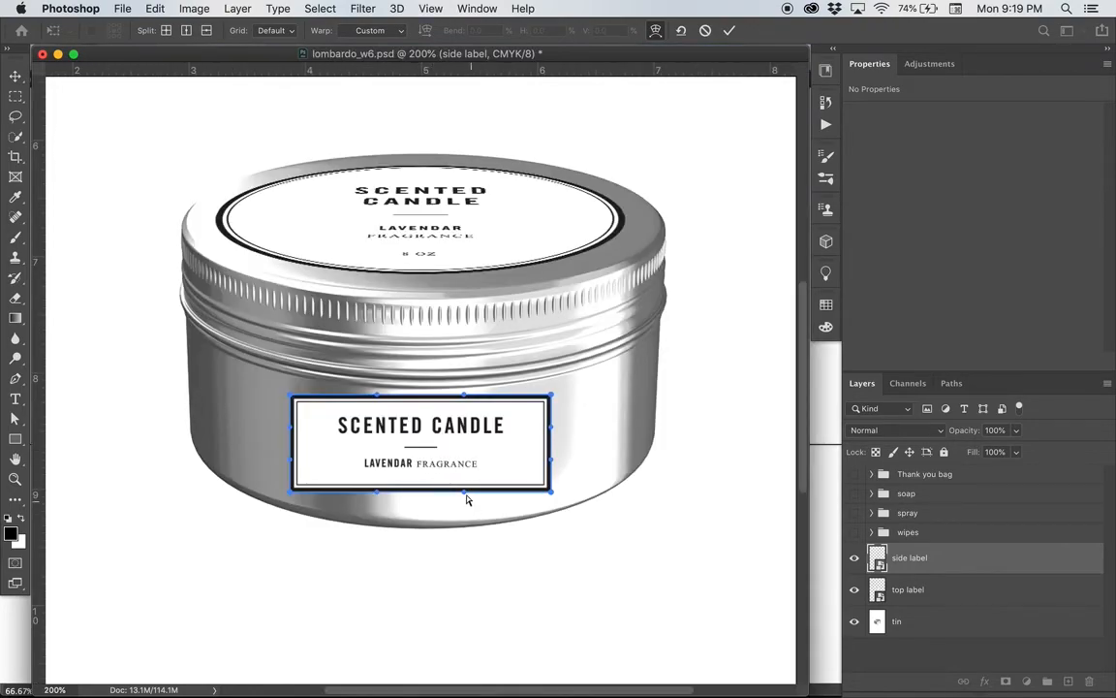
{"action": "left_click_drag", "start_coordinate": [463, 496], "coordinate": [464, 523]}
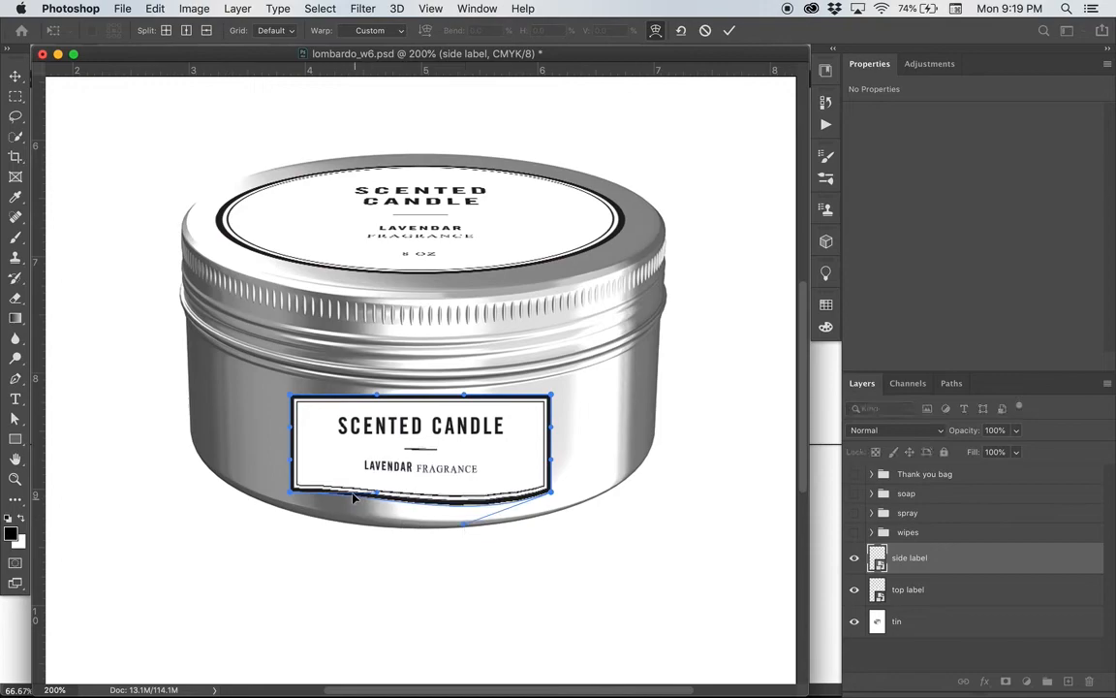
{"action": "left_click_drag", "start_coordinate": [378, 499], "coordinate": [376, 524]}
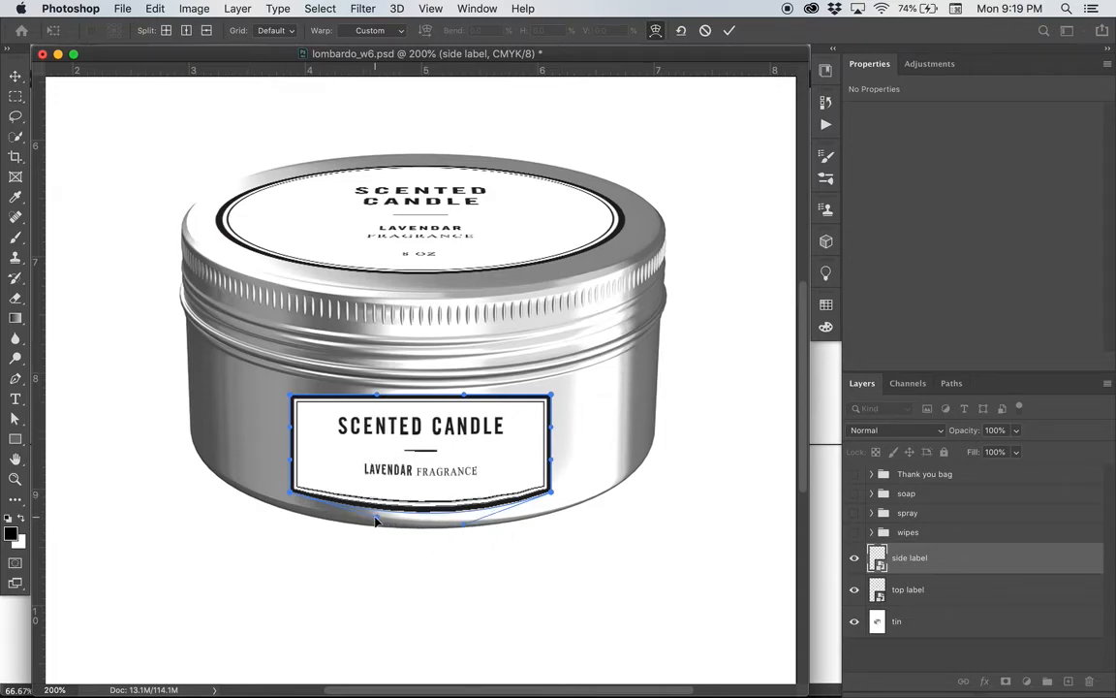
{"action": "left_click_drag", "start_coordinate": [376, 520], "coordinate": [354, 515]}
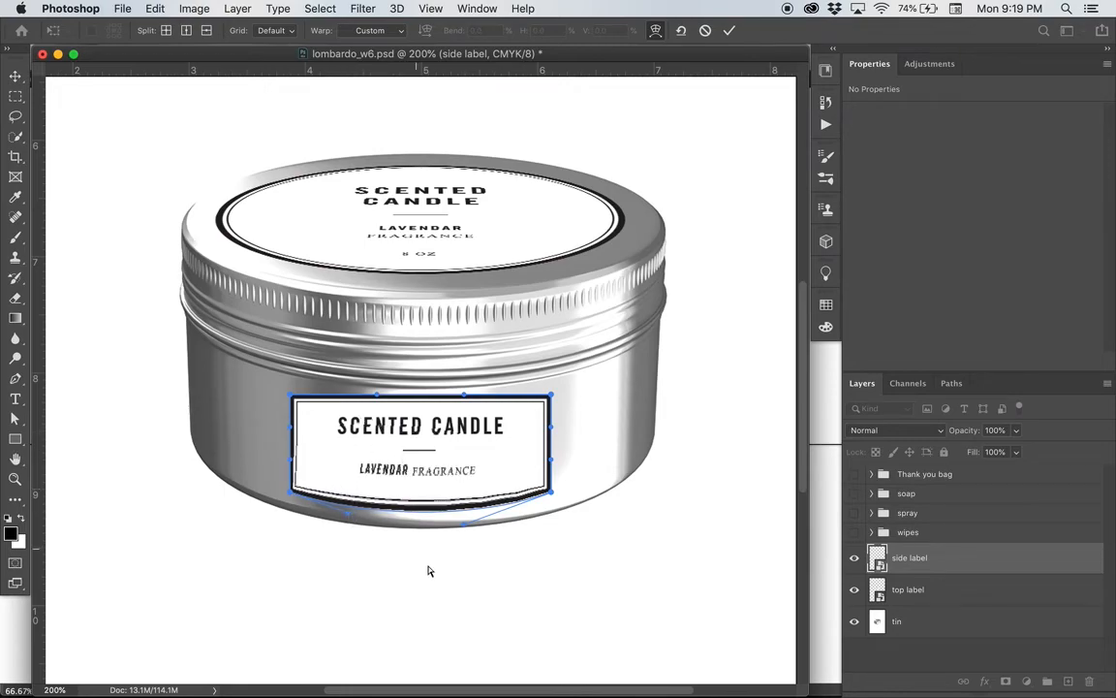
{"action": "key", "text": "super+z"}
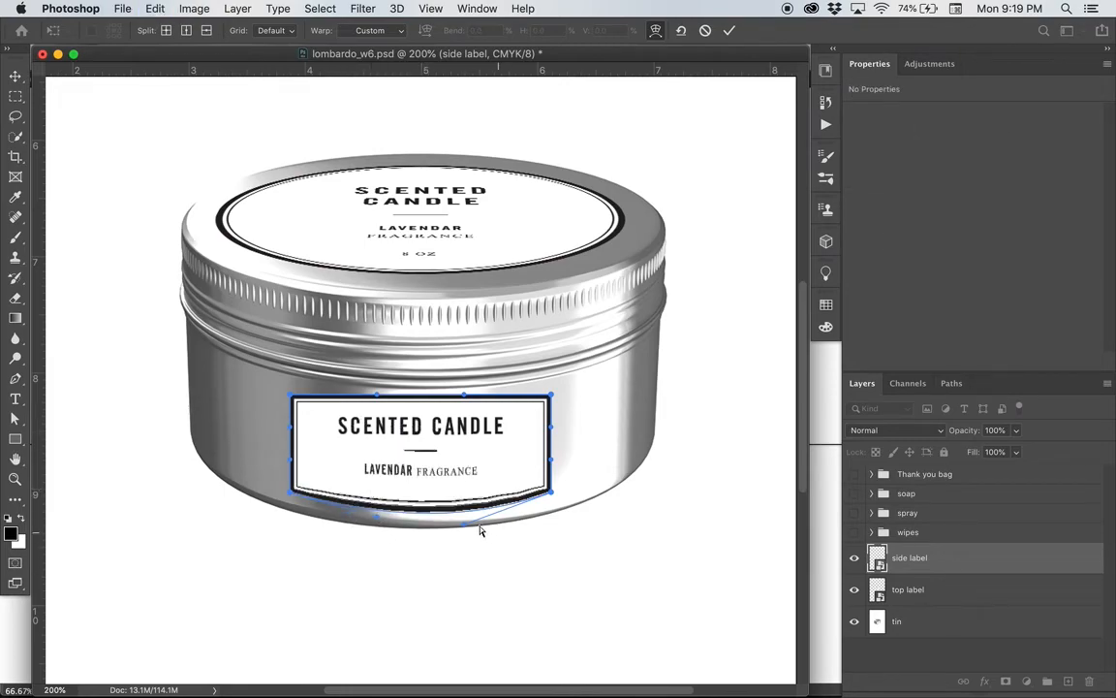
{"action": "left_click_drag", "start_coordinate": [465, 529], "coordinate": [465, 523]}
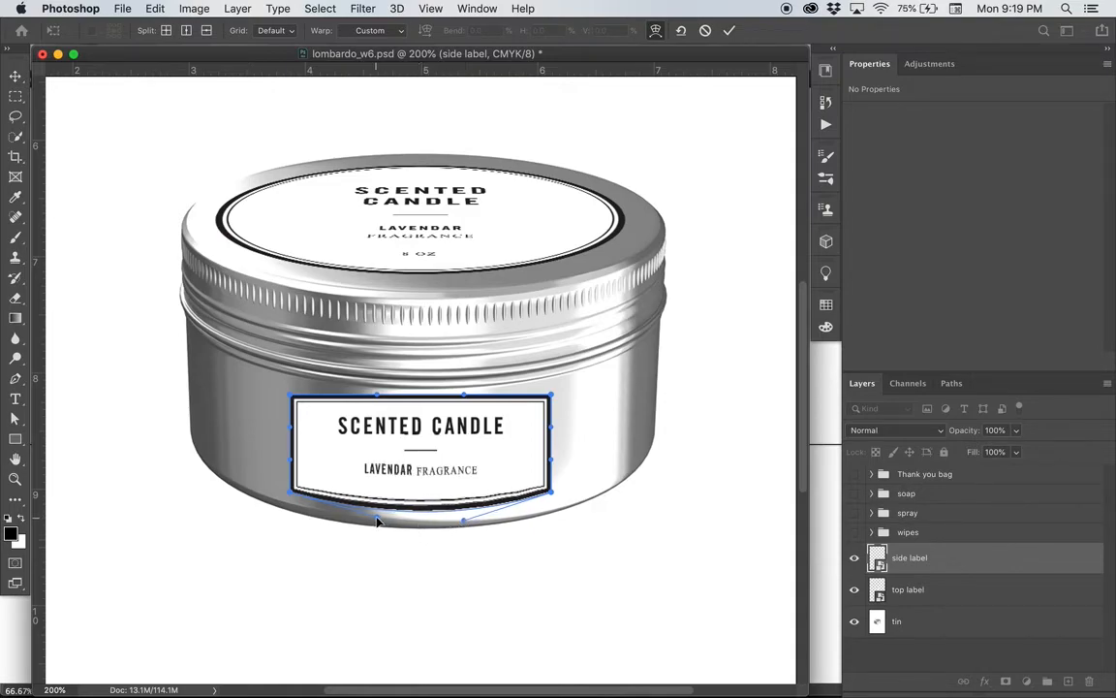
{"action": "left_click_drag", "start_coordinate": [378, 521], "coordinate": [378, 518]}
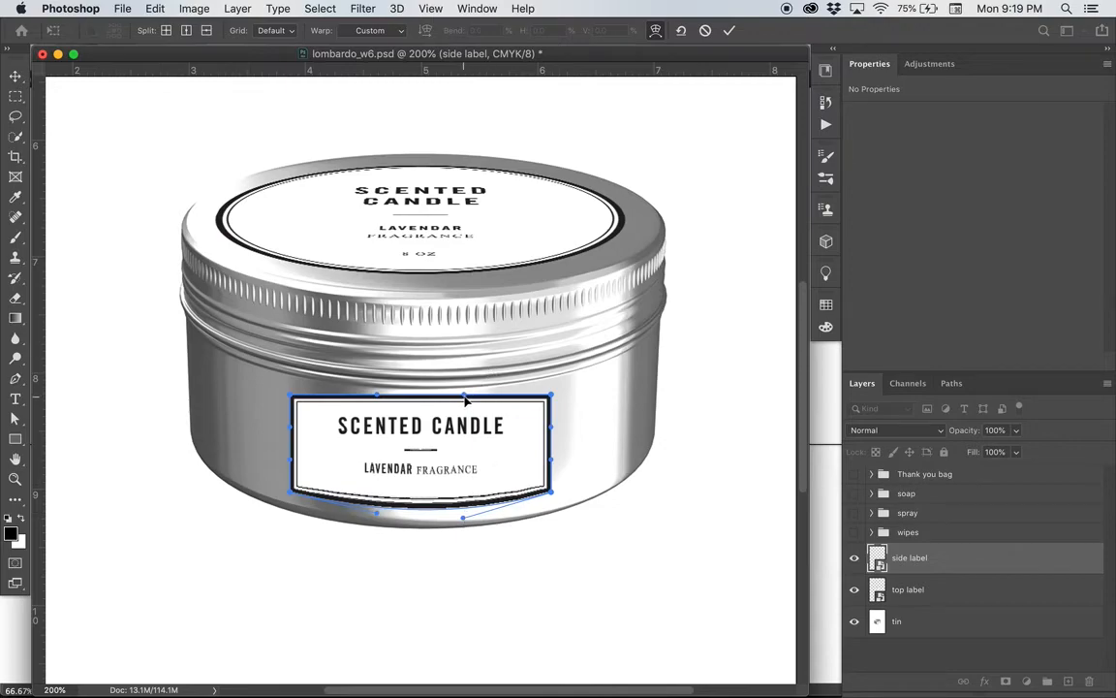
Step: Curve the side label's top edge downward to match the bottom, pull the central text lower, and apply the warp
{"action": "left_click_drag", "start_coordinate": [465, 406], "coordinate": [465, 412]}
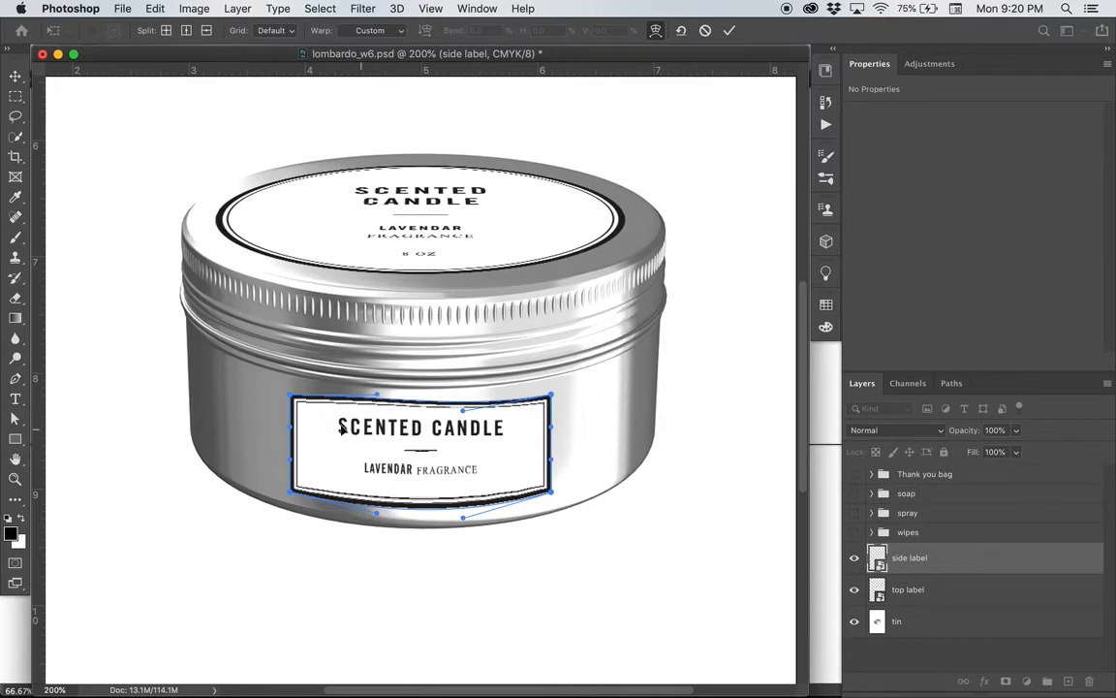
{"action": "left_click_drag", "start_coordinate": [377, 398], "coordinate": [378, 412]}
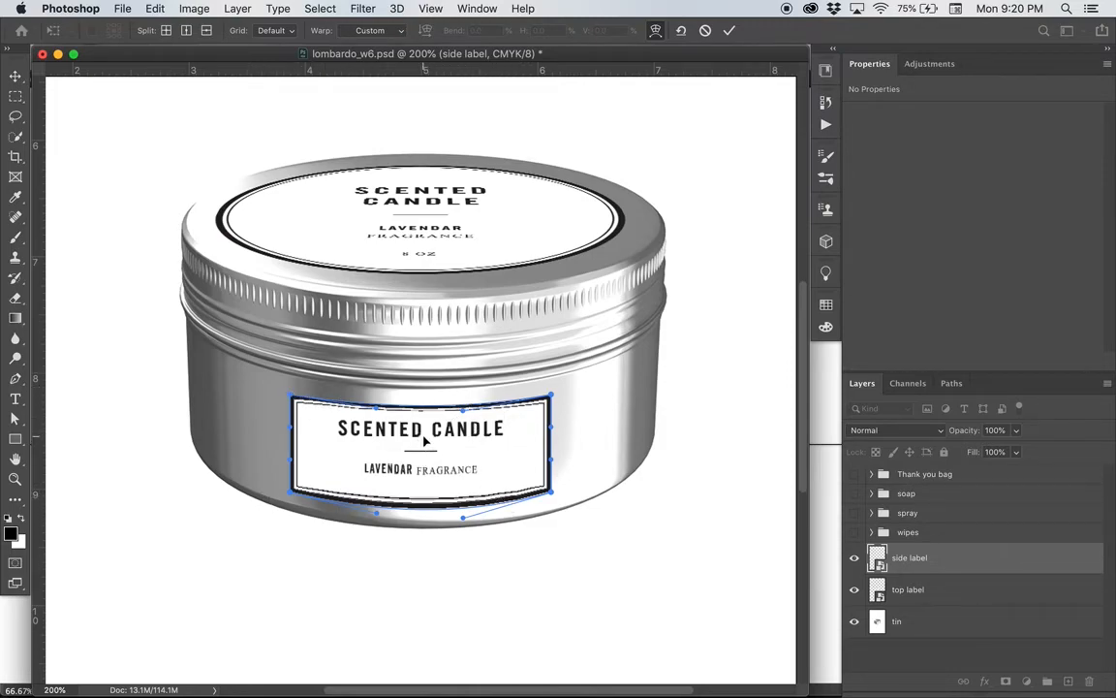
{"action": "left_click_drag", "start_coordinate": [424, 441], "coordinate": [425, 446]}
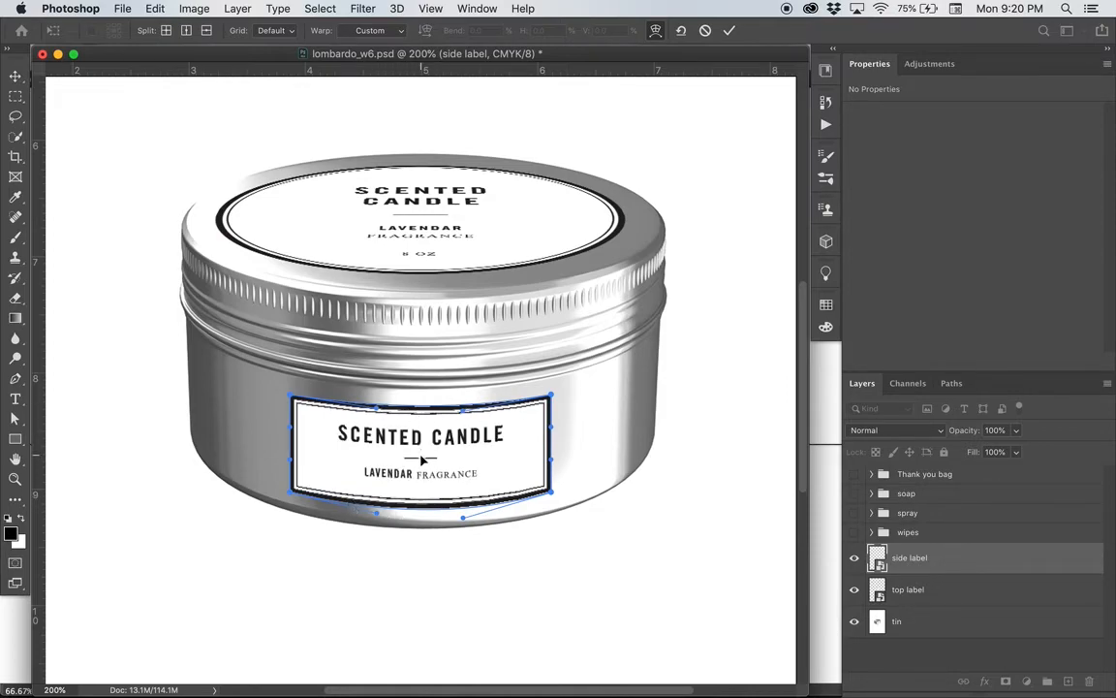
{"action": "left_click_drag", "start_coordinate": [423, 459], "coordinate": [425, 461]}
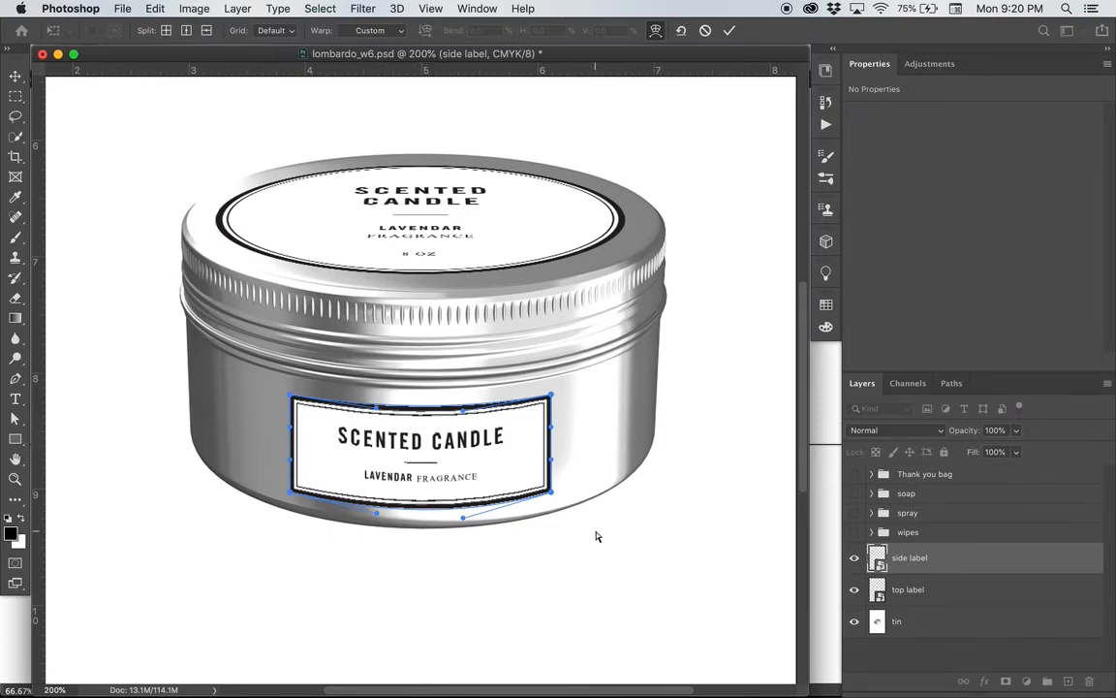
{"action": "key", "text": "Return"}
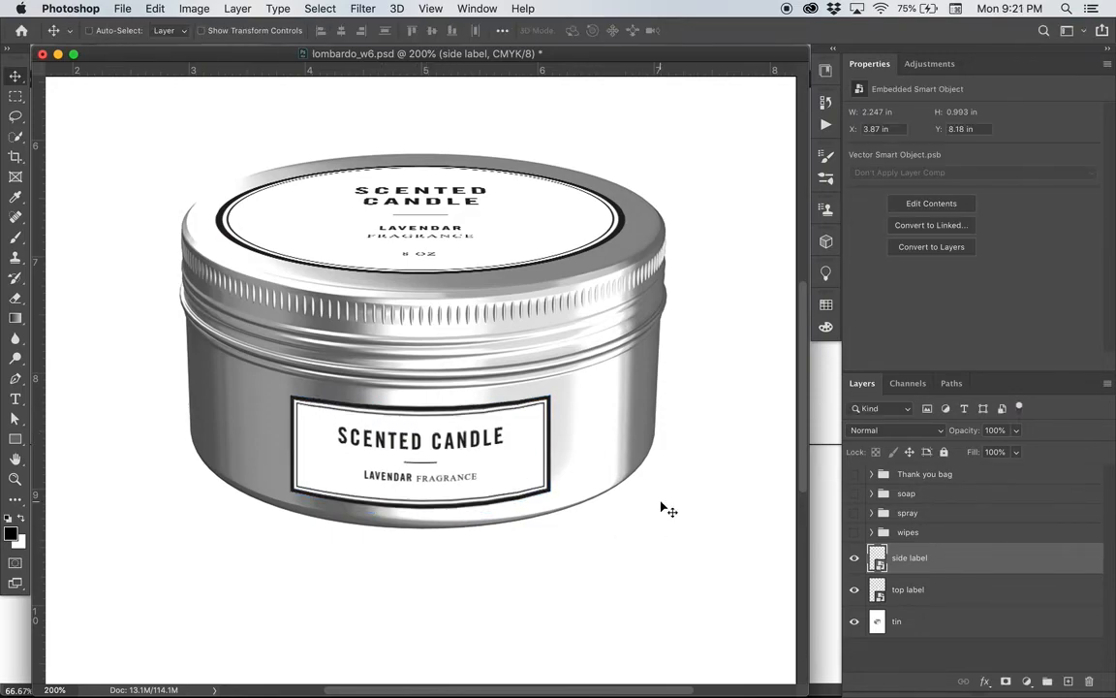
Step: Start a custom warp on the side label and move the right-hand curve handles of its bottom and top edges slightly outward
{"action": "key", "text": "super+minus"}
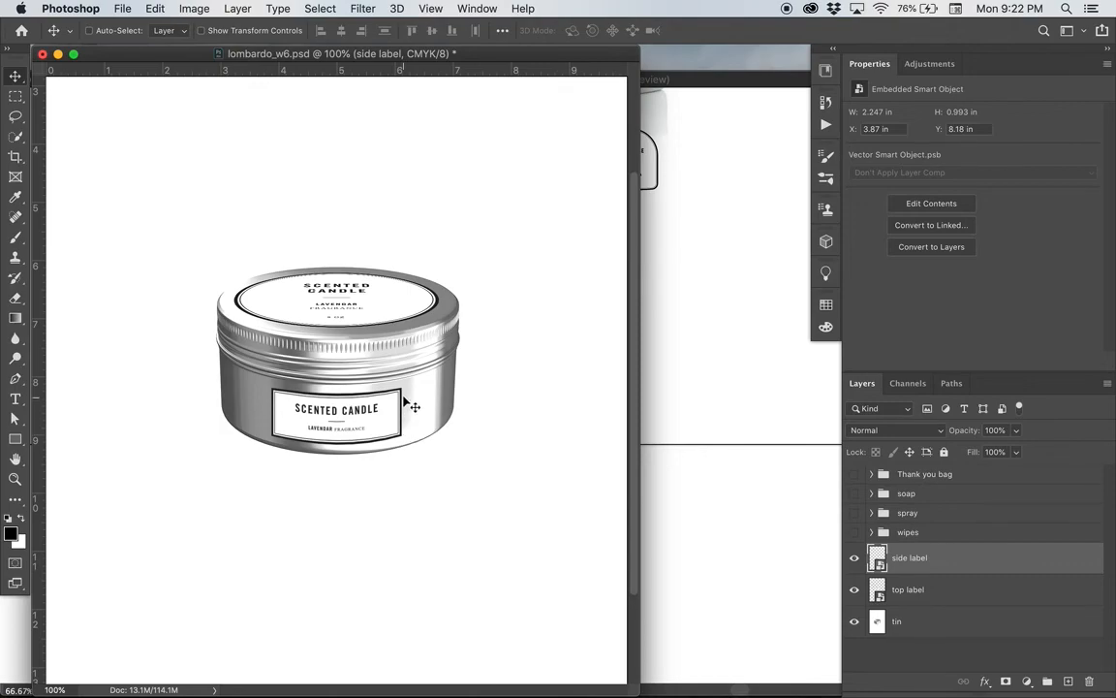
{"action": "key", "text": "super"}
{"action": "key", "text": "super+equal"}
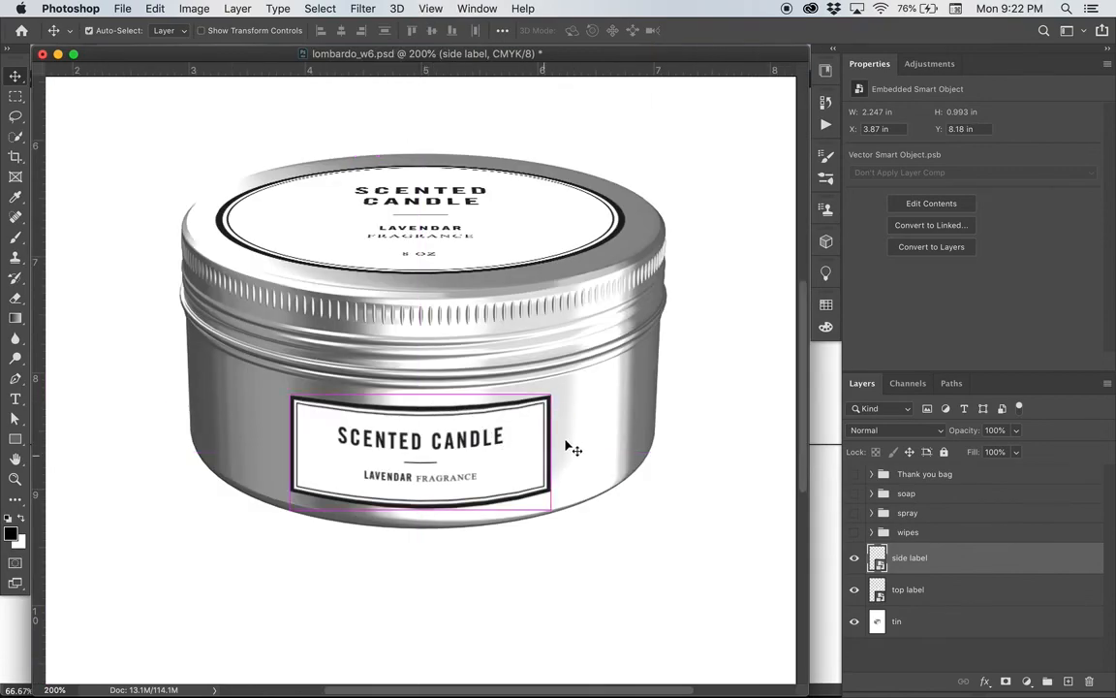
{"action": "key", "text": "super+t"}
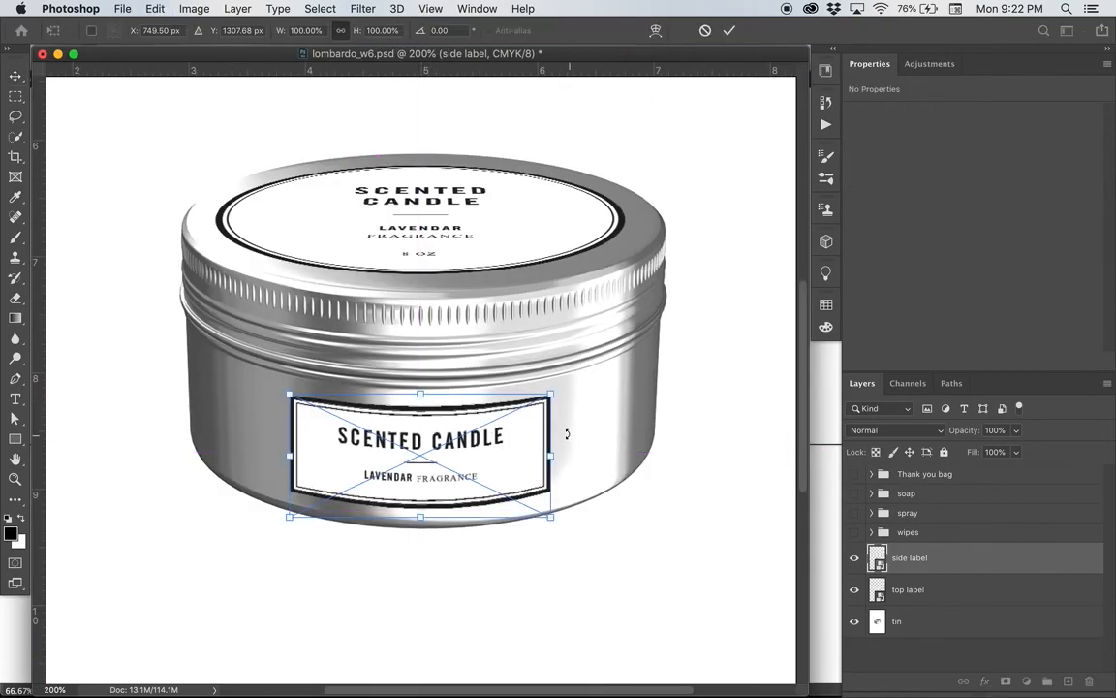
{"action": "scroll", "coordinate": [488, 443], "scroll_direction": "left", "scroll_amount": 1}
{"action": "right_click", "coordinate": [502, 453]}
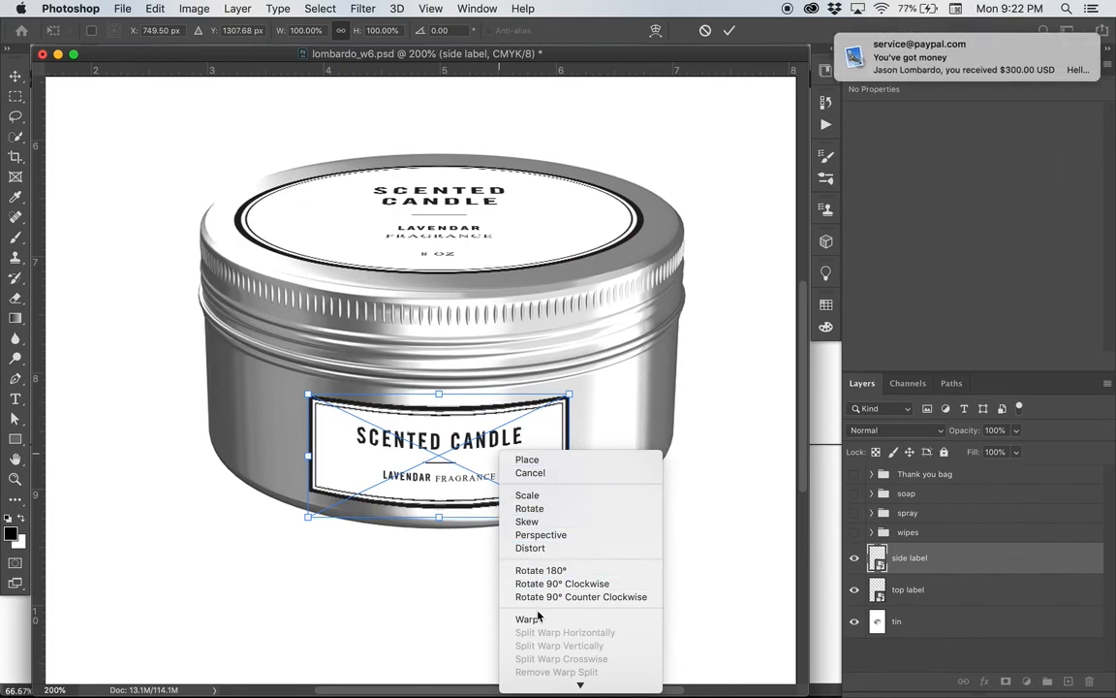
{"action": "left_click", "coordinate": [531, 620]}
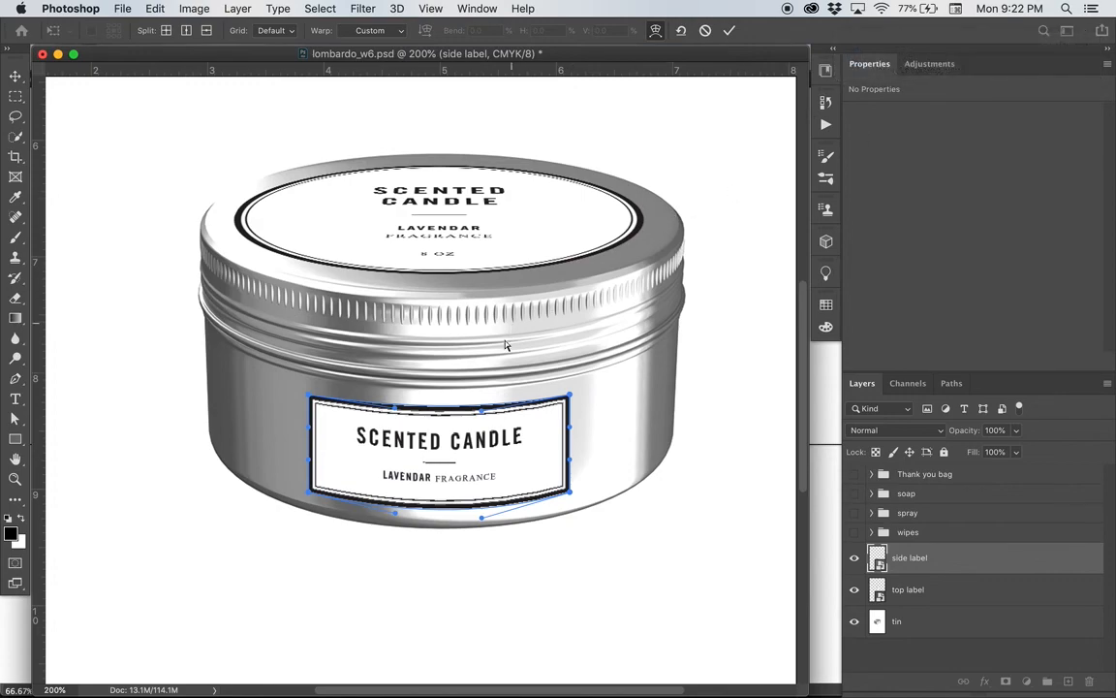
{"action": "left_click_drag", "start_coordinate": [485, 523], "coordinate": [505, 516]}
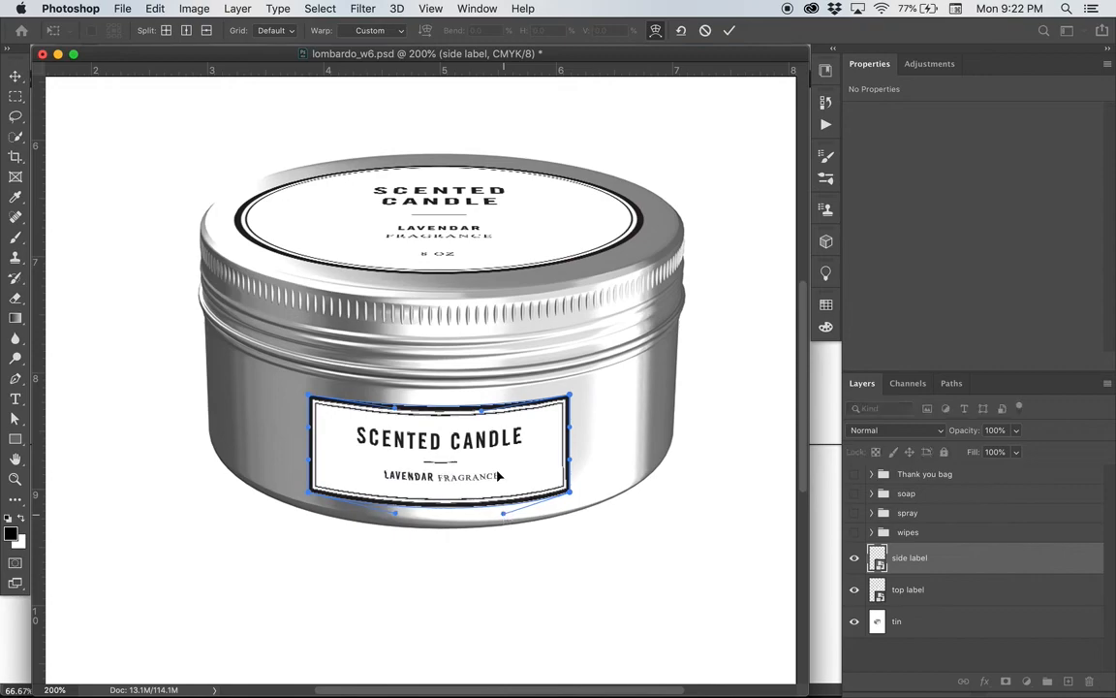
{"action": "left_click_drag", "start_coordinate": [481, 411], "coordinate": [496, 410]}
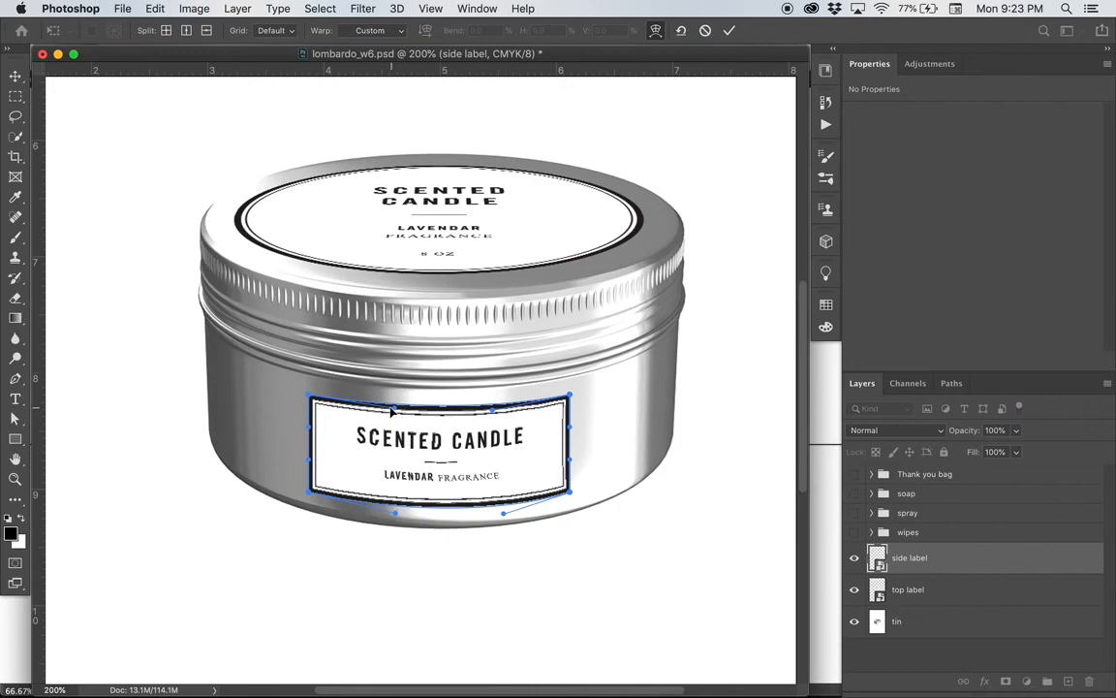
Step: Move the left-hand curve handles of the side label's top and bottom edges outward to even the curves, apply the warp, and save the document
{"action": "left_click_drag", "start_coordinate": [394, 408], "coordinate": [387, 409]}
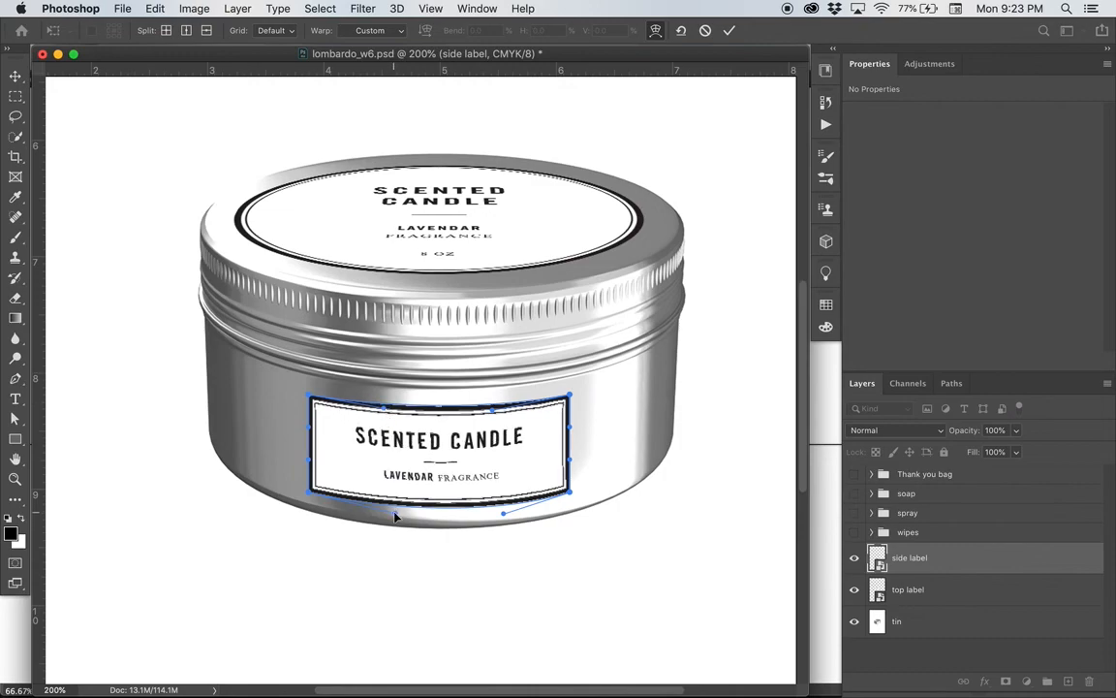
{"action": "left_click_drag", "start_coordinate": [396, 515], "coordinate": [376, 516]}
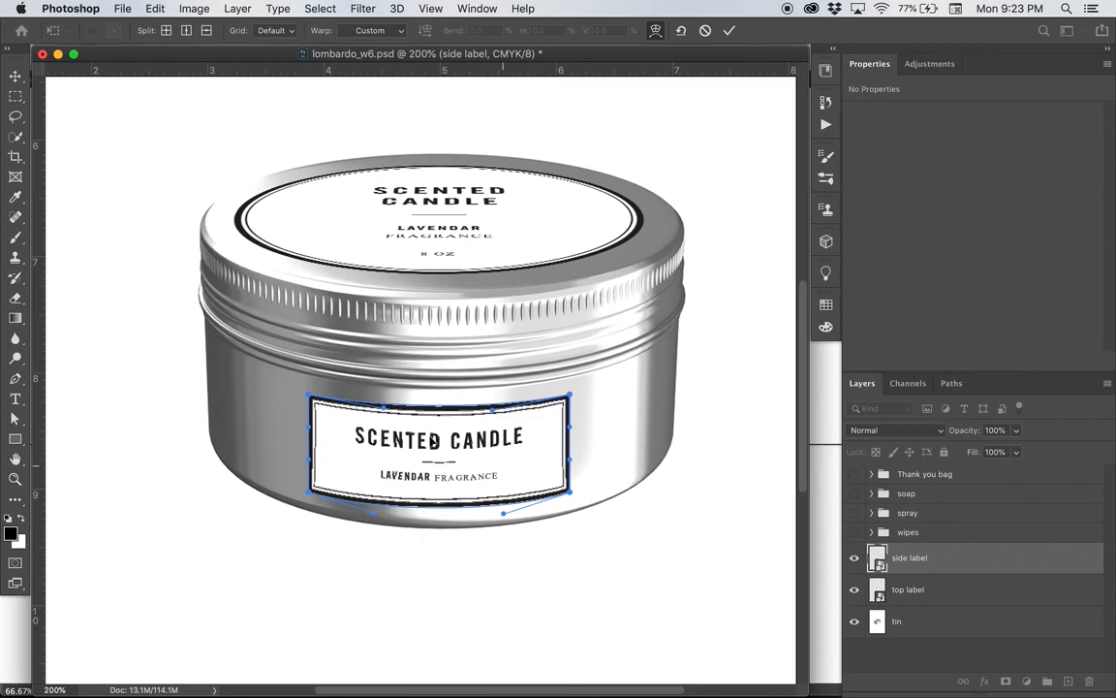
{"action": "key", "text": "super+minus"}
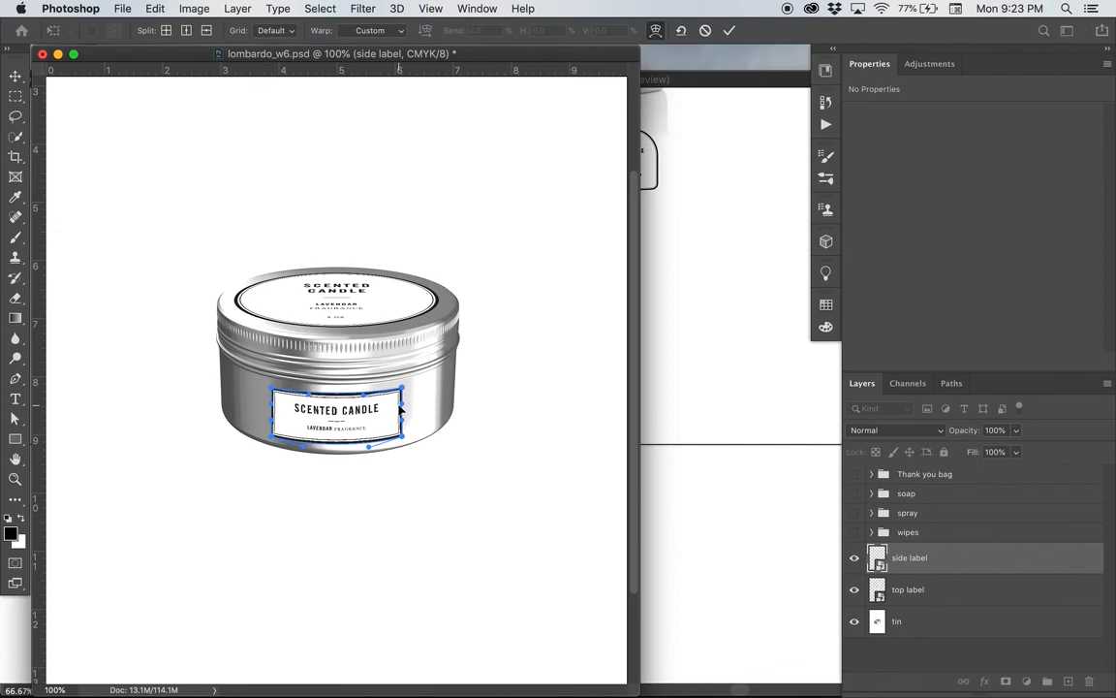
{"action": "key", "text": "Return"}
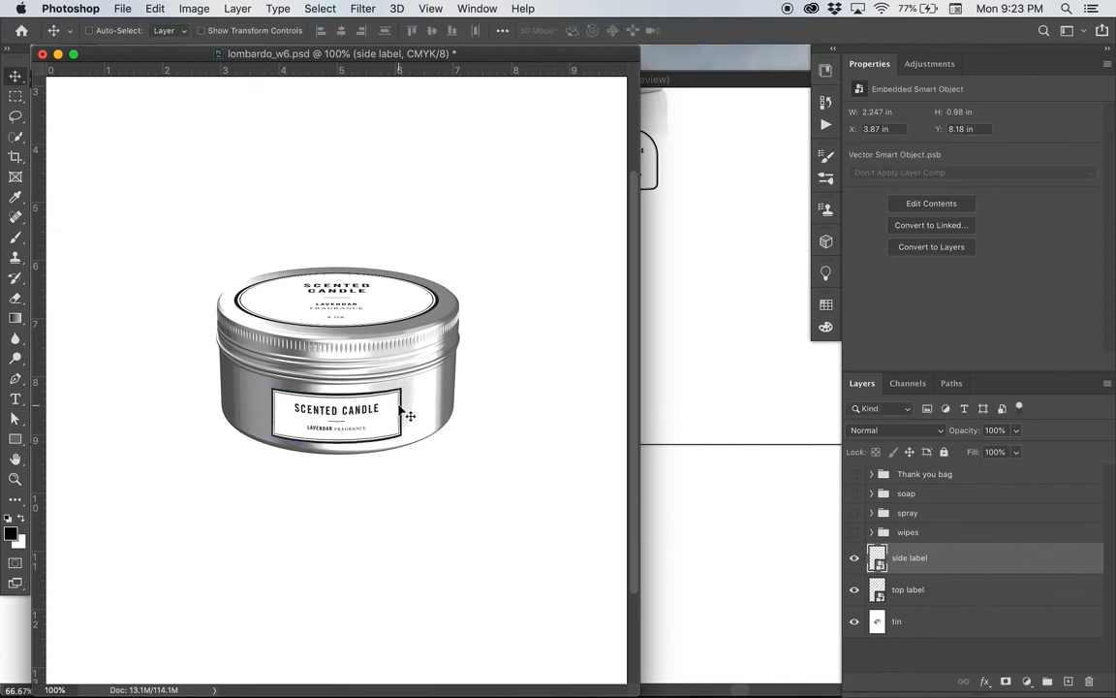
{"action": "key", "text": "super"}
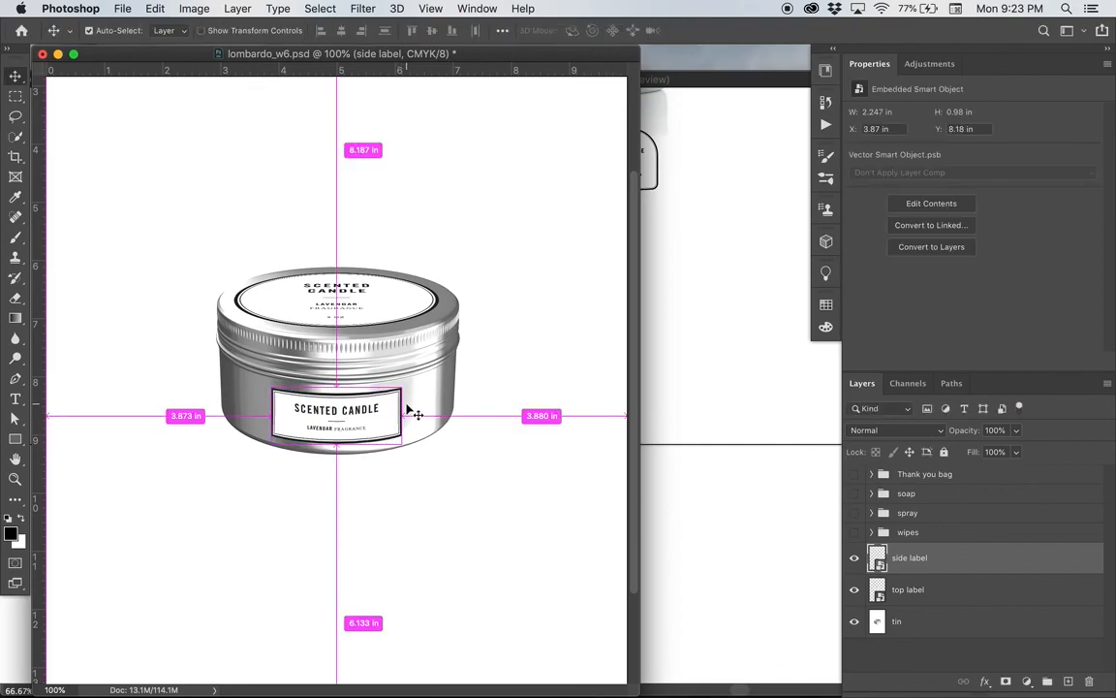
{"action": "key", "text": "super+s"}
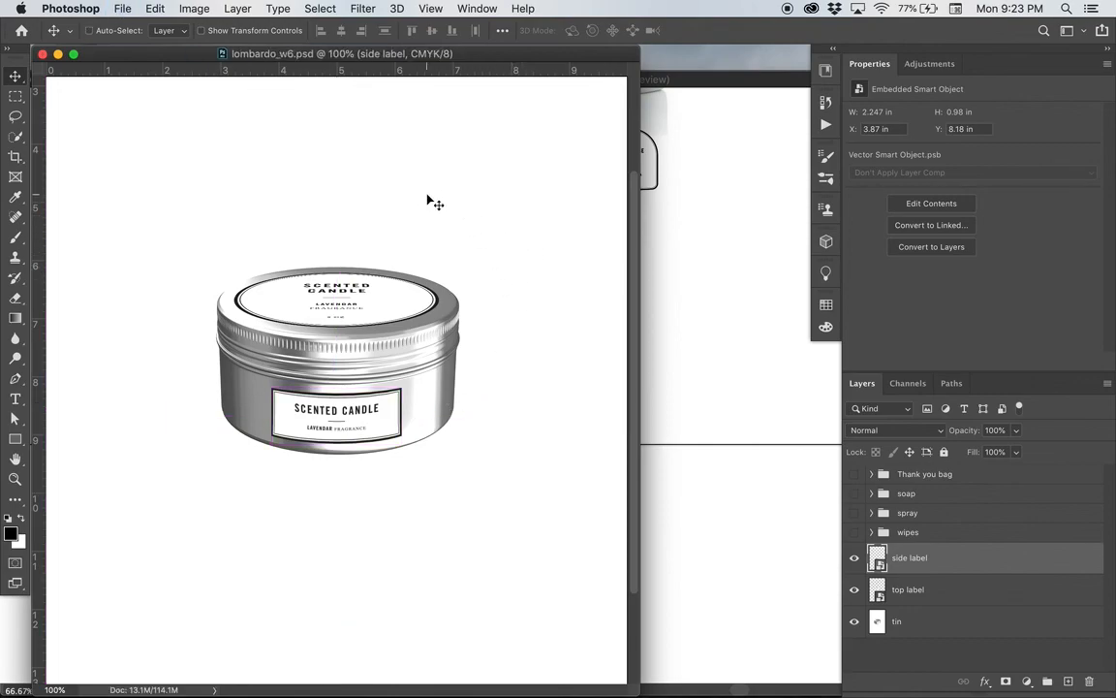
Step: Stretch the side label horizontally about its center to about 2.29 in wide and apply the transform
{"action": "key", "text": "super+minus"}
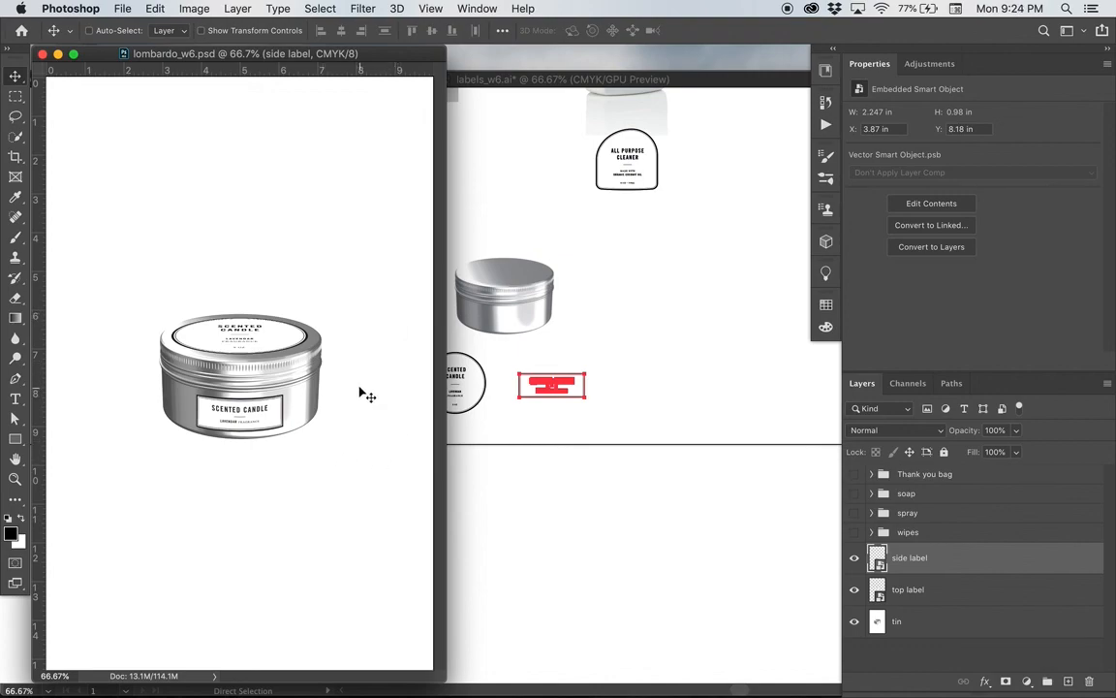
{"action": "key", "text": "super+1"}
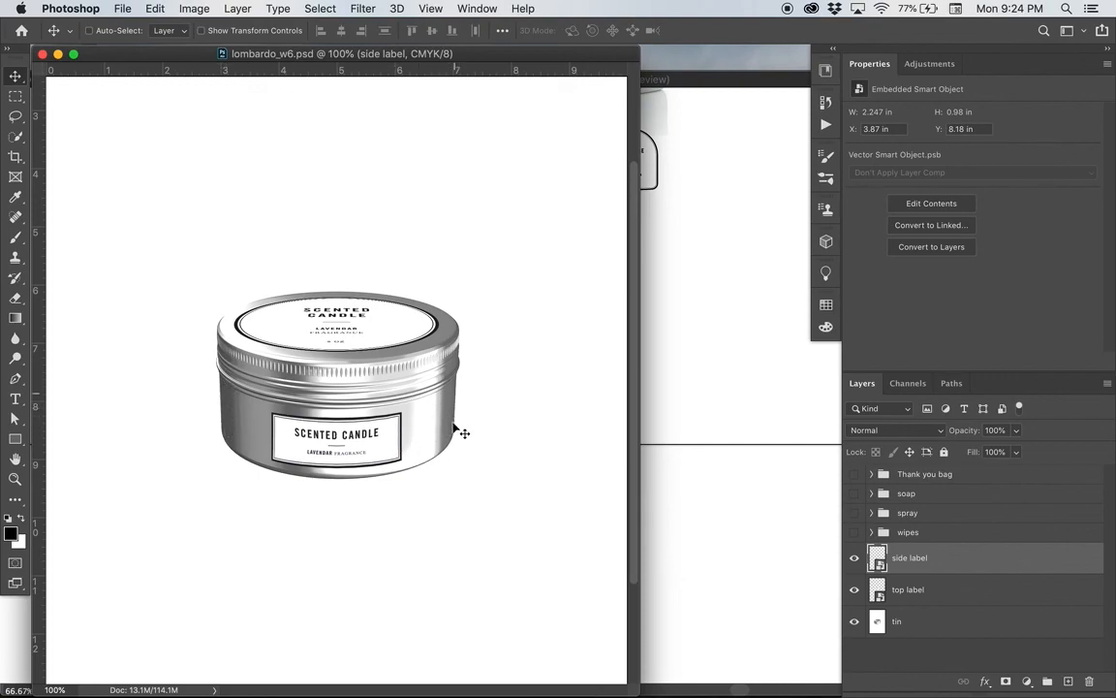
{"action": "key", "text": "super+t"}
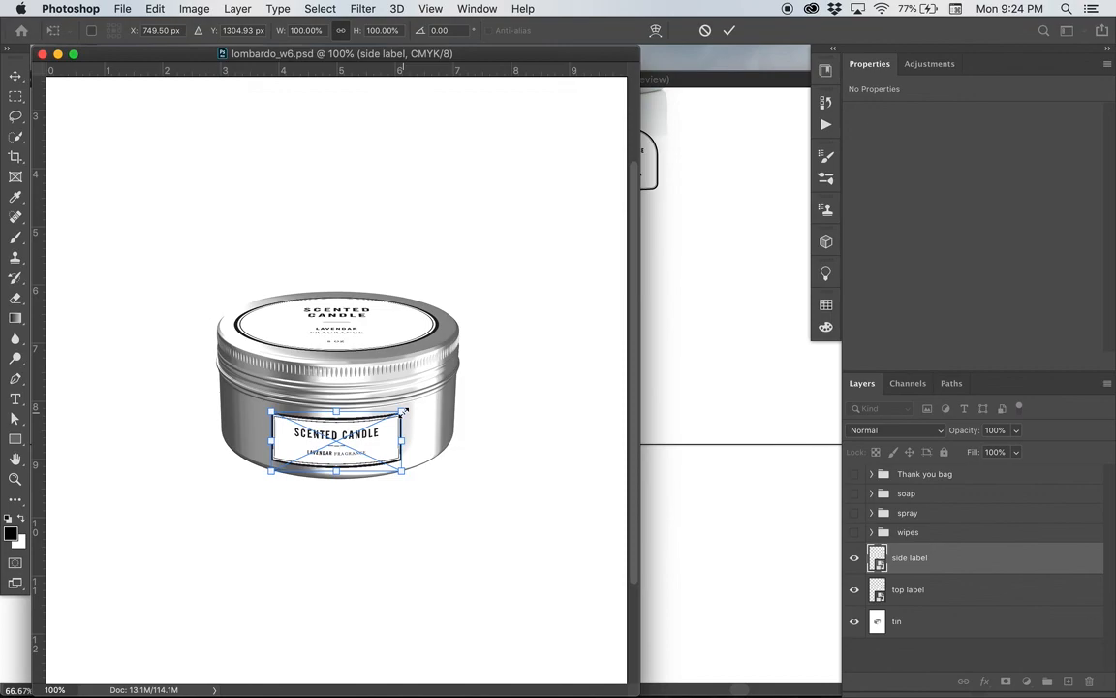
{"action": "left_click_drag", "start_coordinate": [405, 412], "coordinate": [406, 412]}
{"action": "key", "text": "Return"}
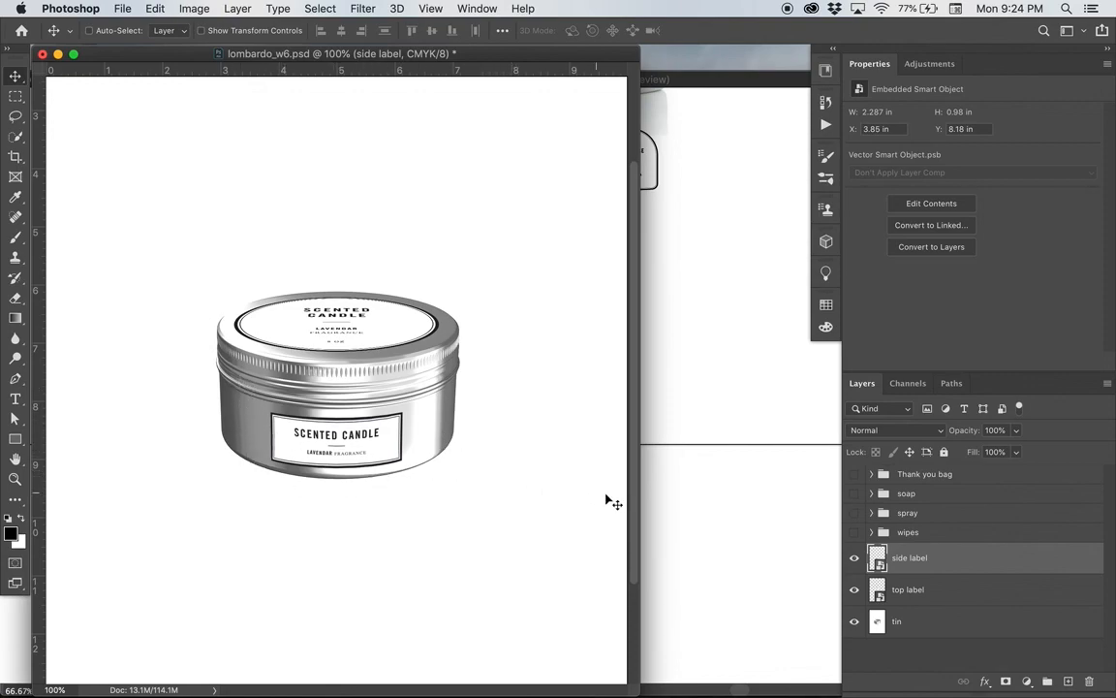
{"action": "key", "text": "super+s"}
{"action": "key", "text": "super+z"}
{"action": "key", "text": "super"}
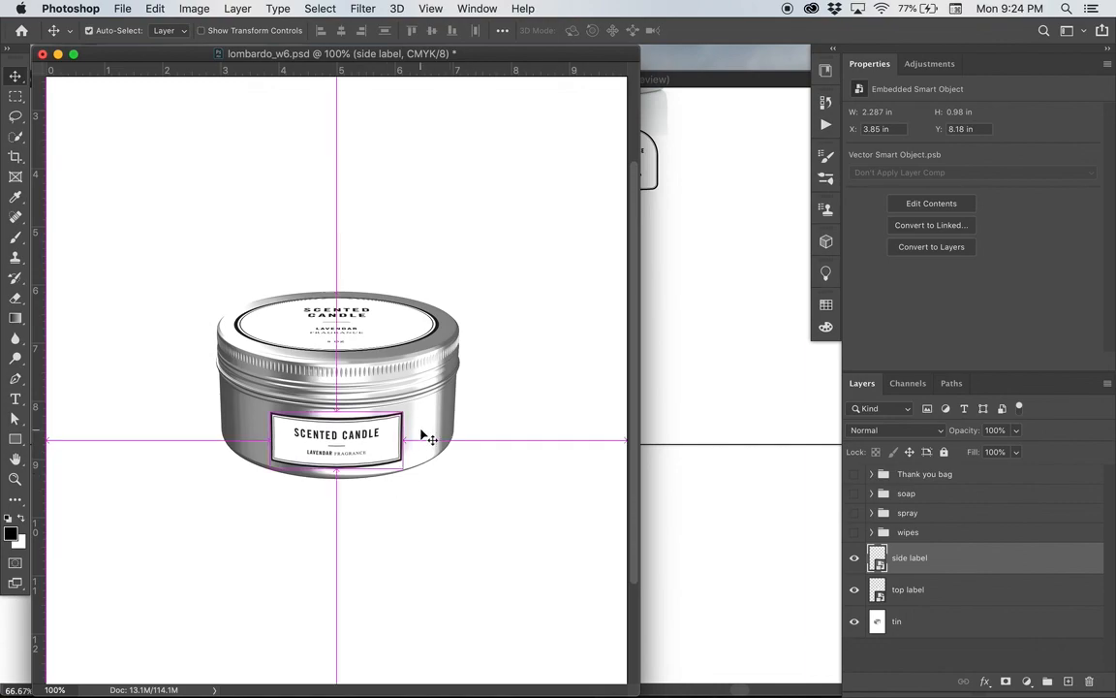
{"action": "key", "text": "super+minus"}
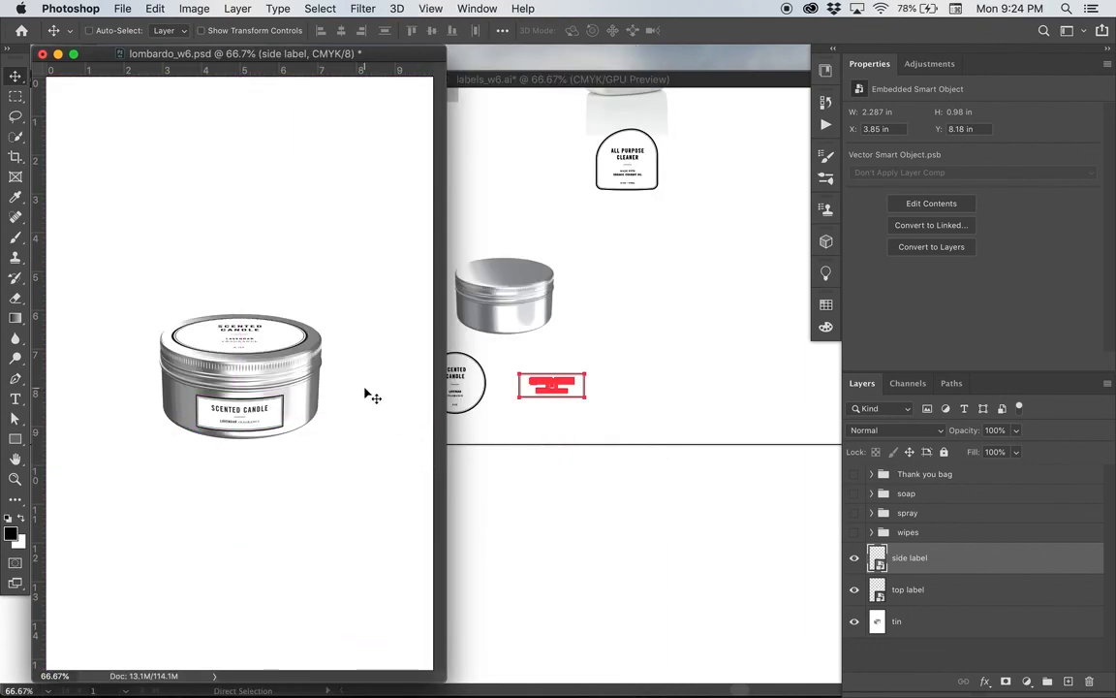